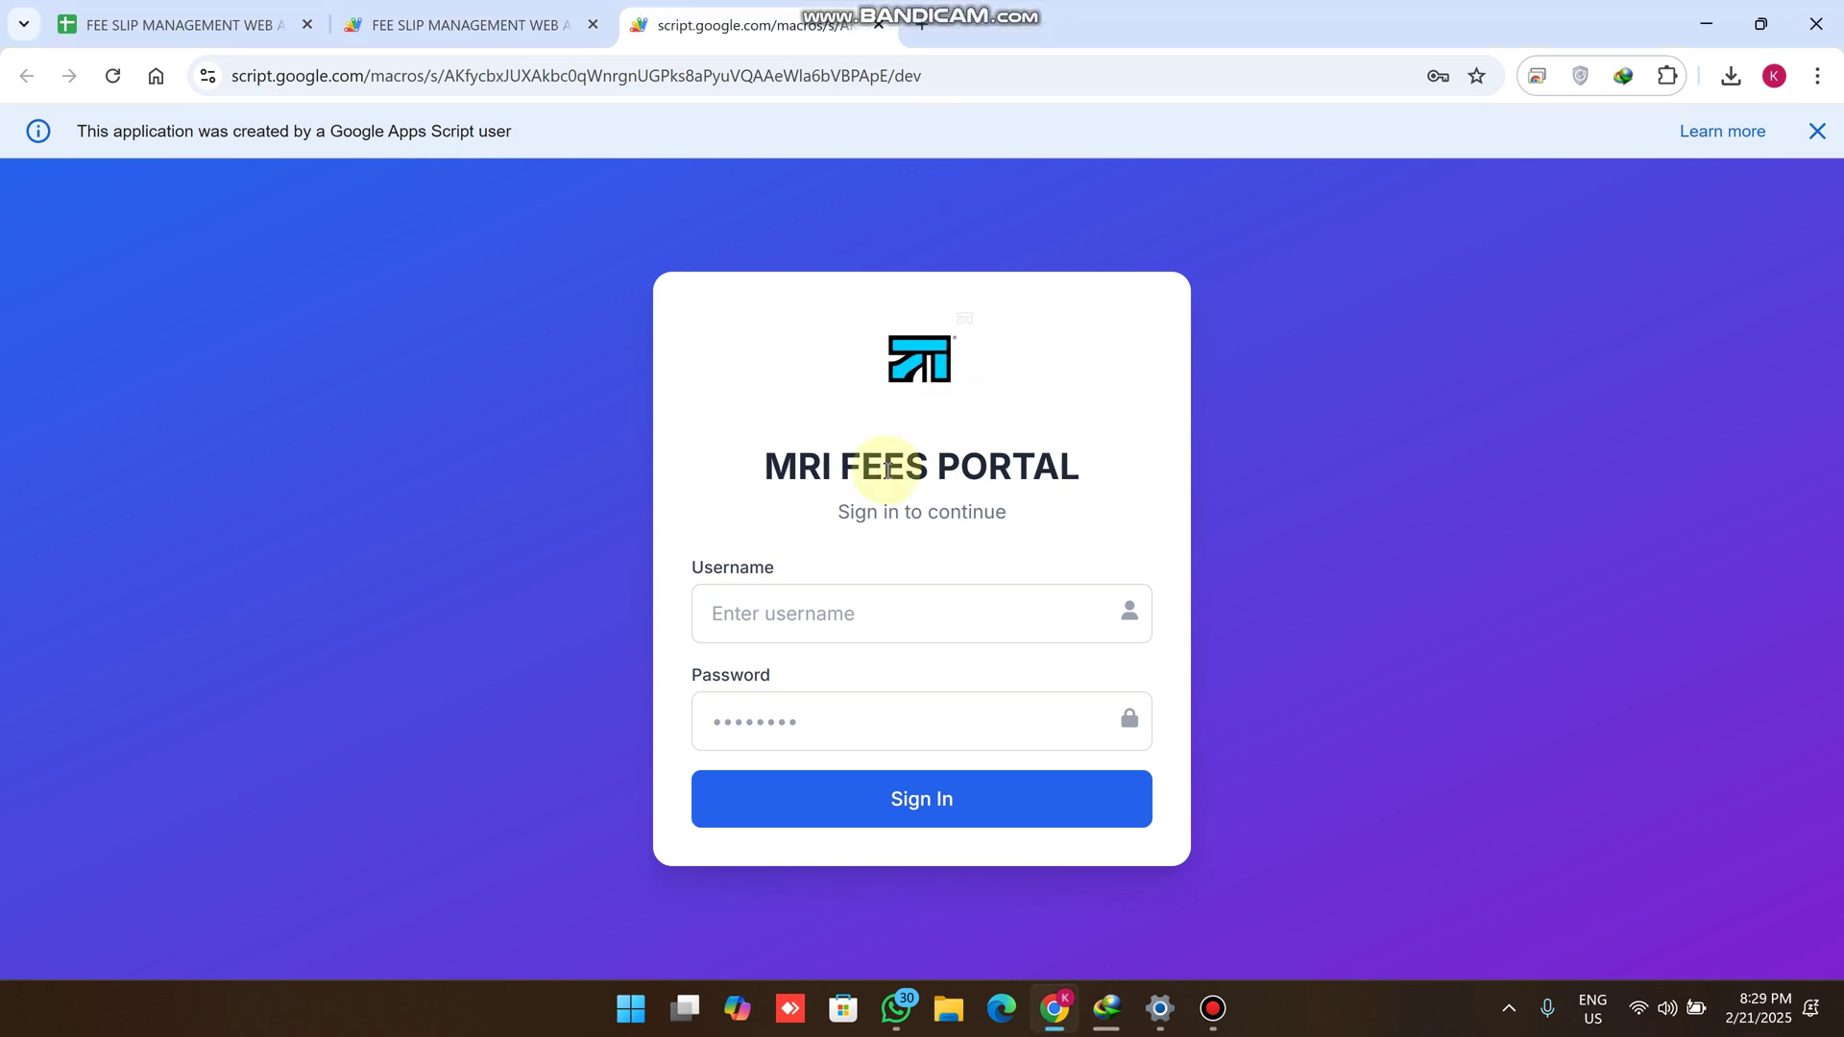
Review the USER ID and USER PASSWORD columns on the spreadsheet's LOGIN sheet
{"action": "left_click_drag", "start_coordinate": [1080, 466], "coordinate": [861, 445]}
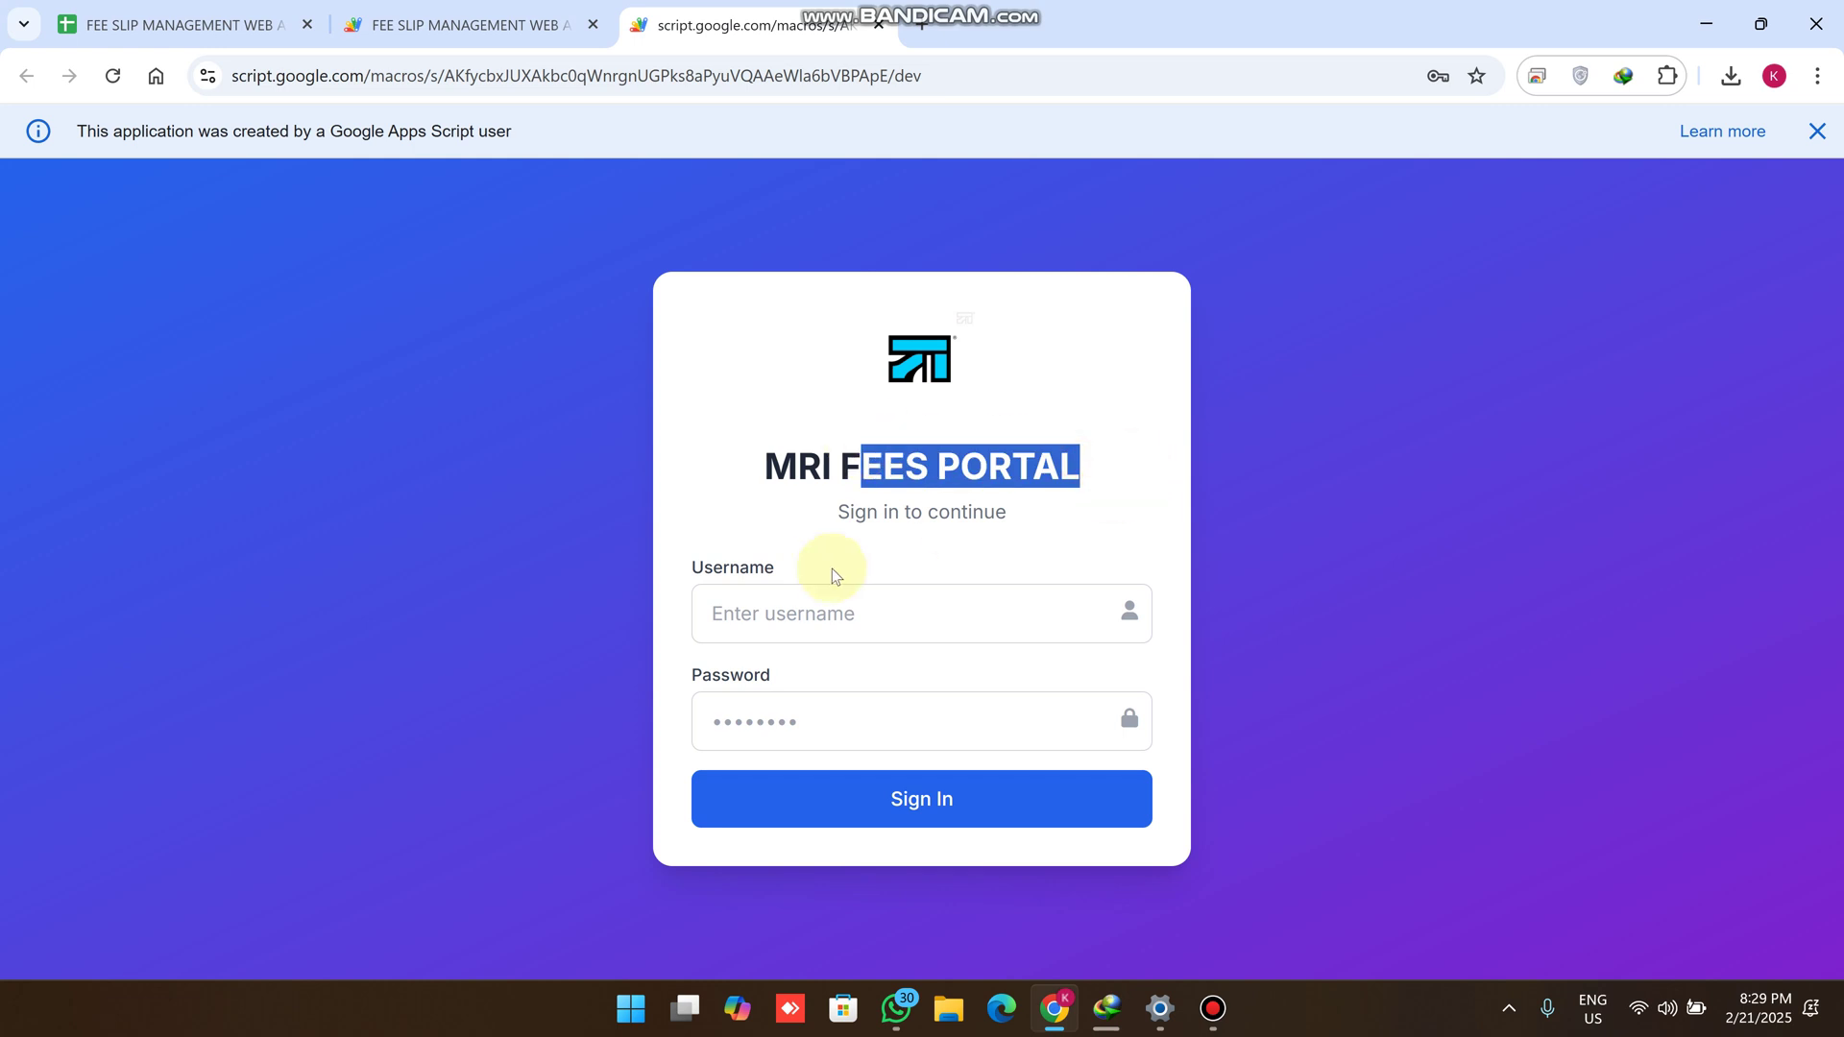
{"action": "left_click", "coordinate": [173, 24]}
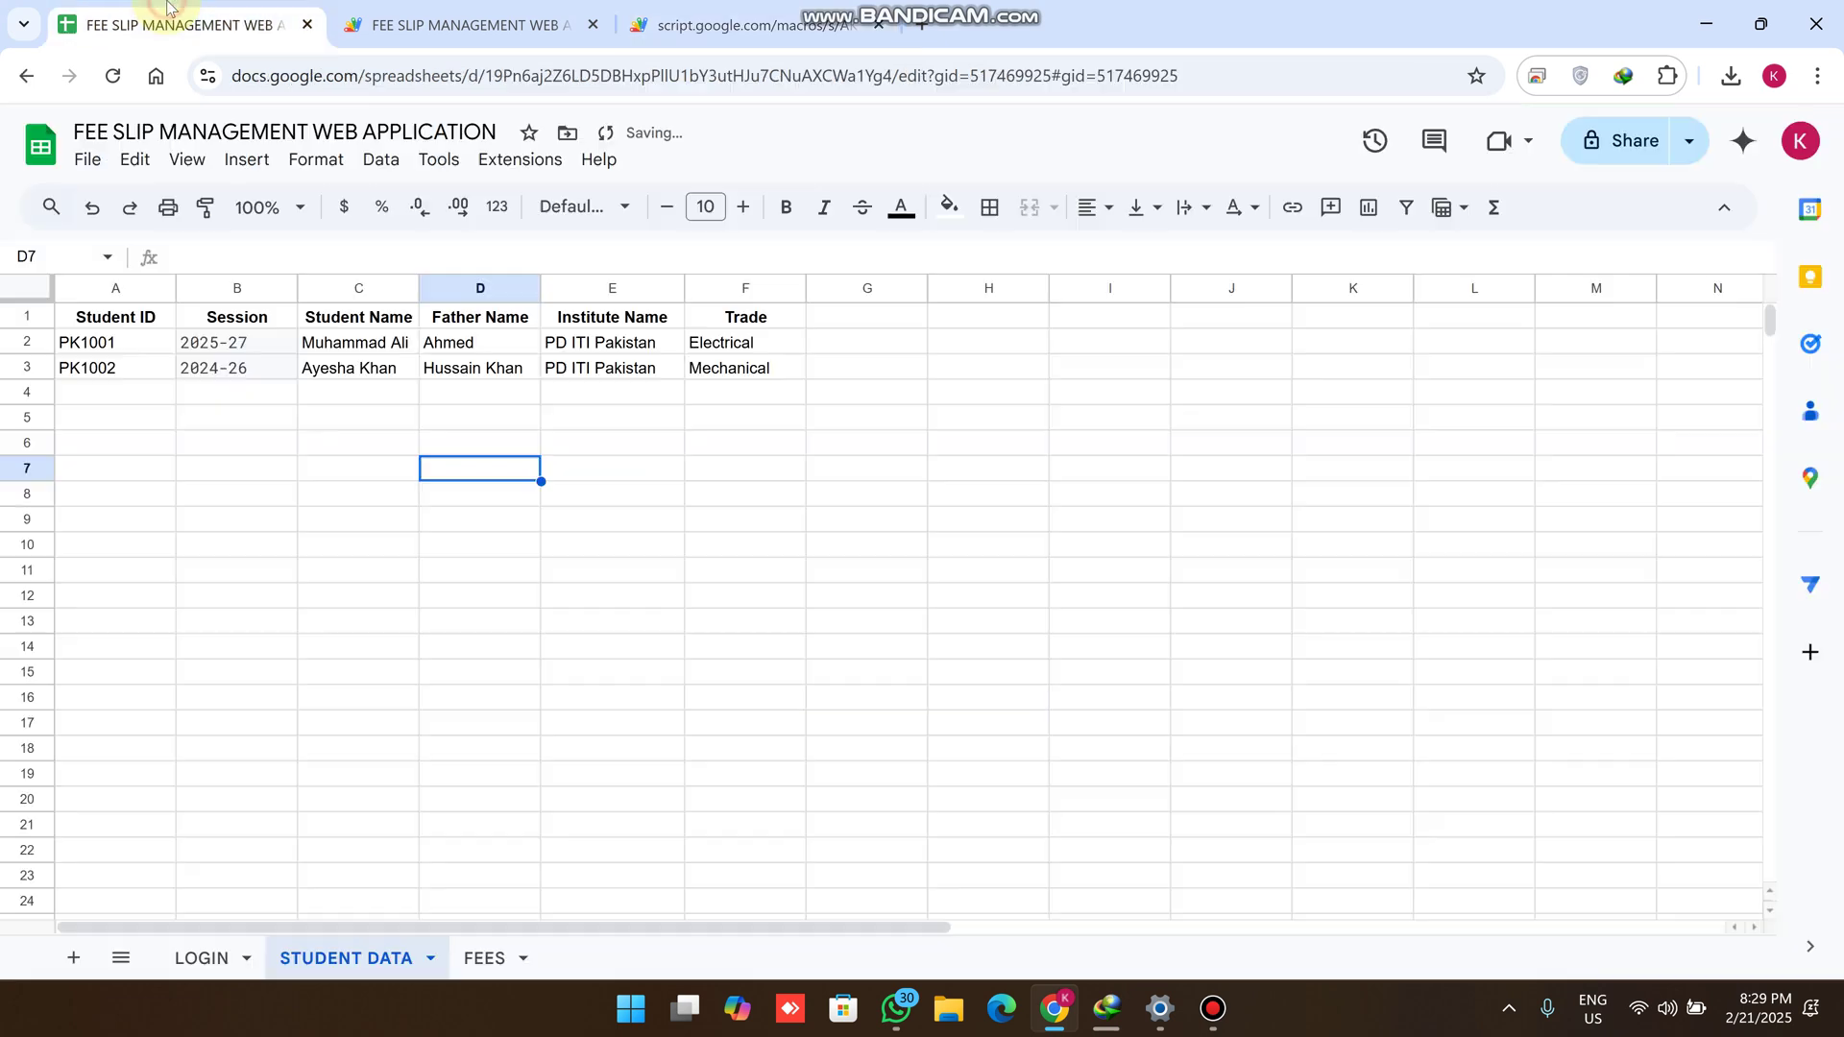
{"action": "left_click", "coordinate": [211, 951]}
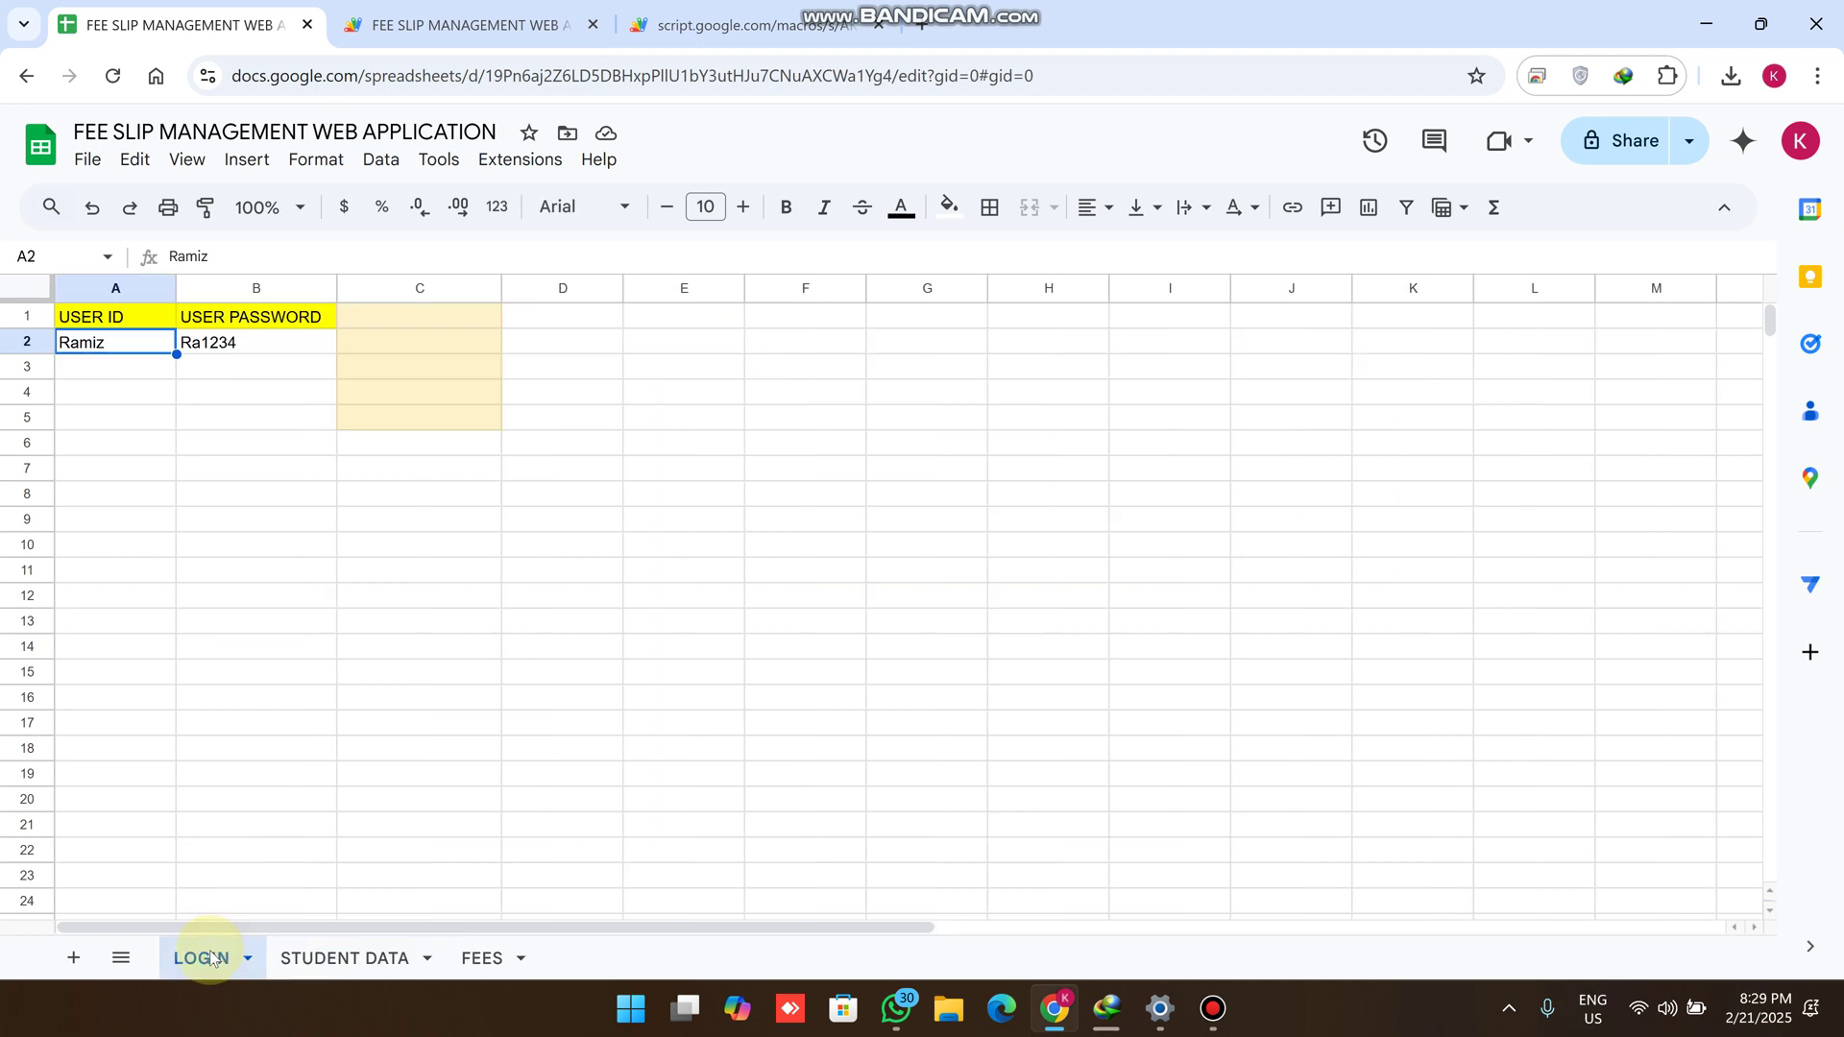
{"action": "left_click", "coordinate": [130, 325]}
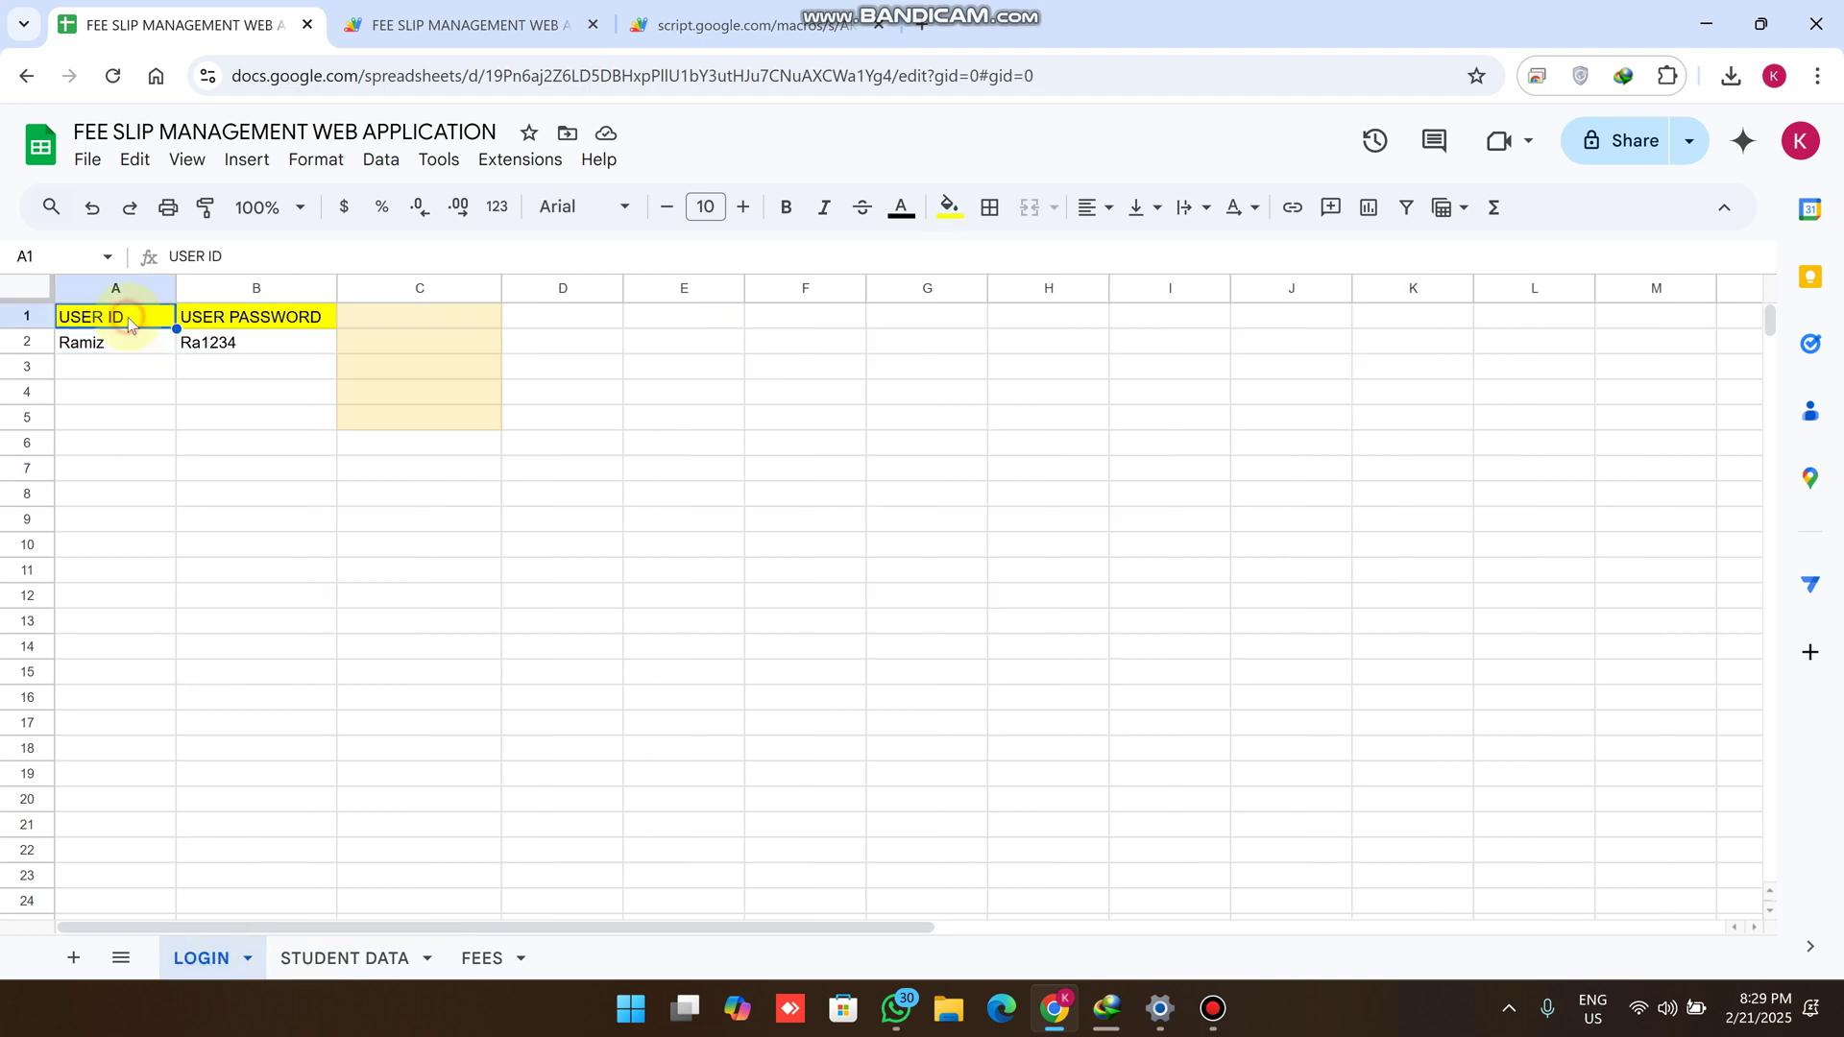
{"action": "left_click", "coordinate": [245, 327]}
Sign in to the fees portal with the saved user credentials and dismiss the Apps Script notice
{"action": "left_click", "coordinate": [749, 24]}
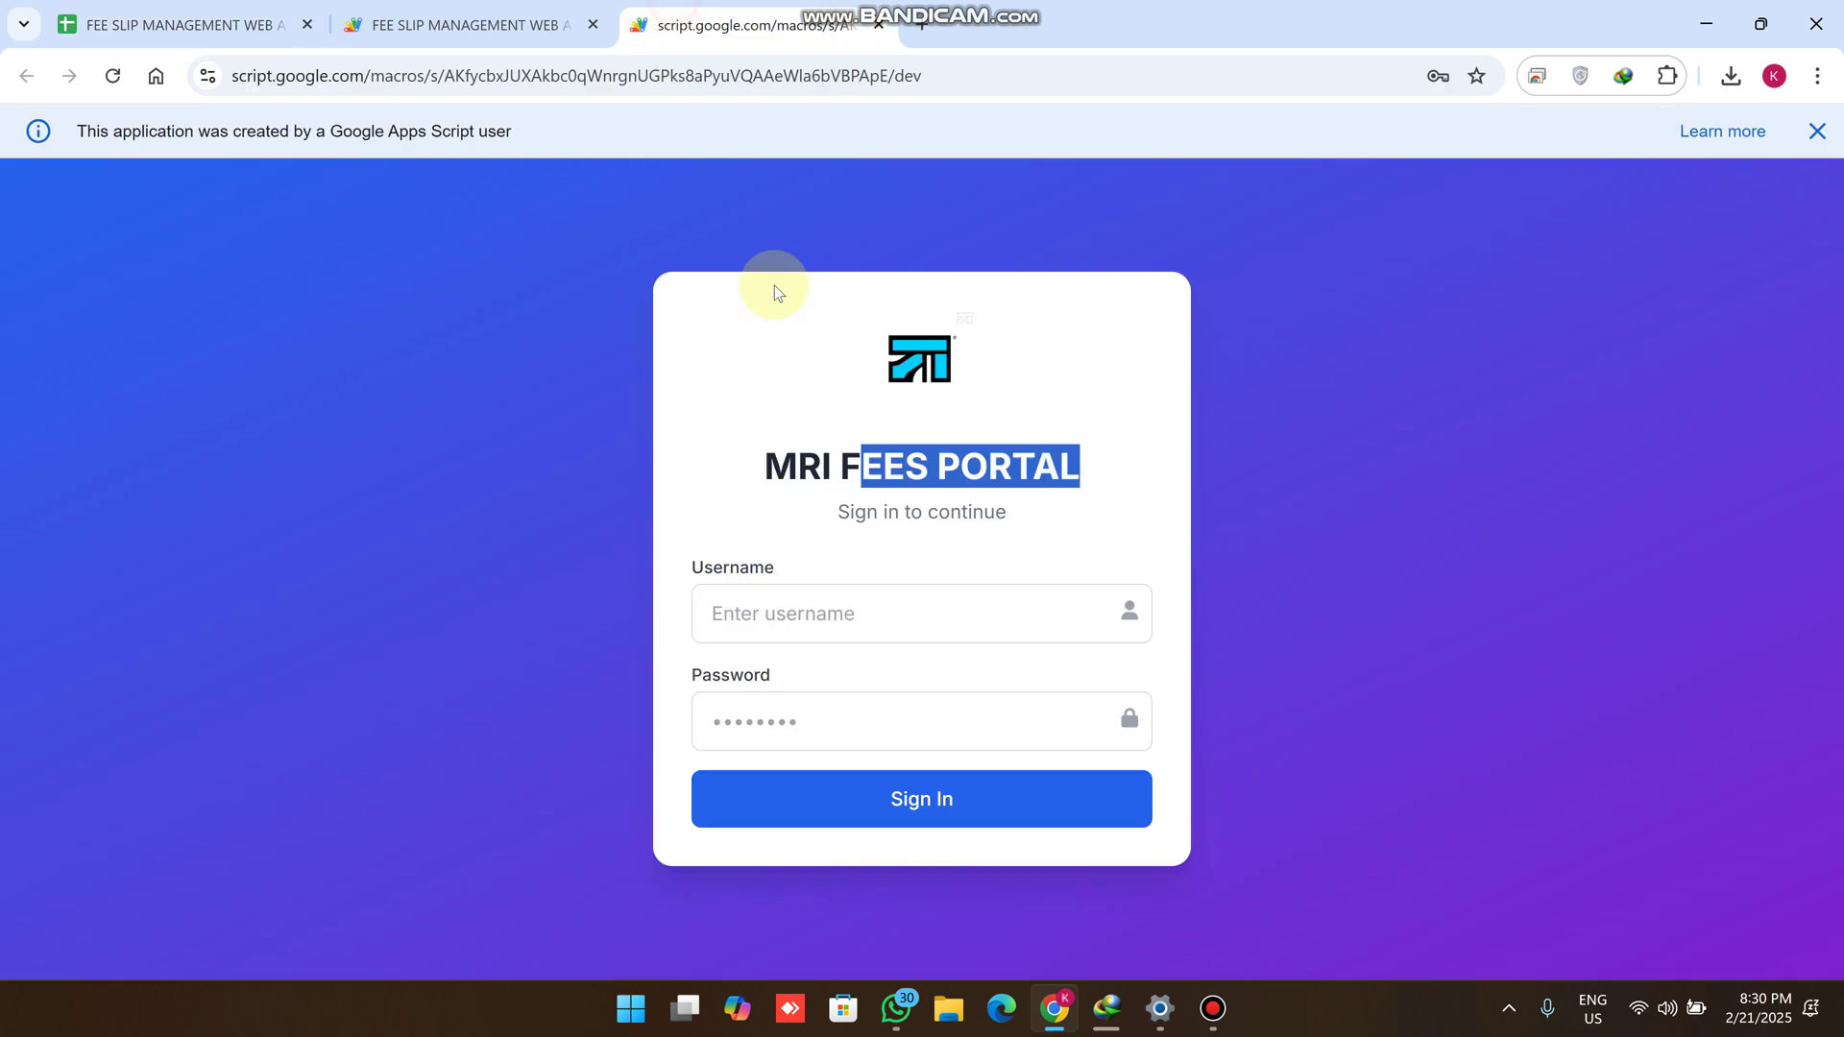
{"action": "left_click", "coordinate": [793, 601]}
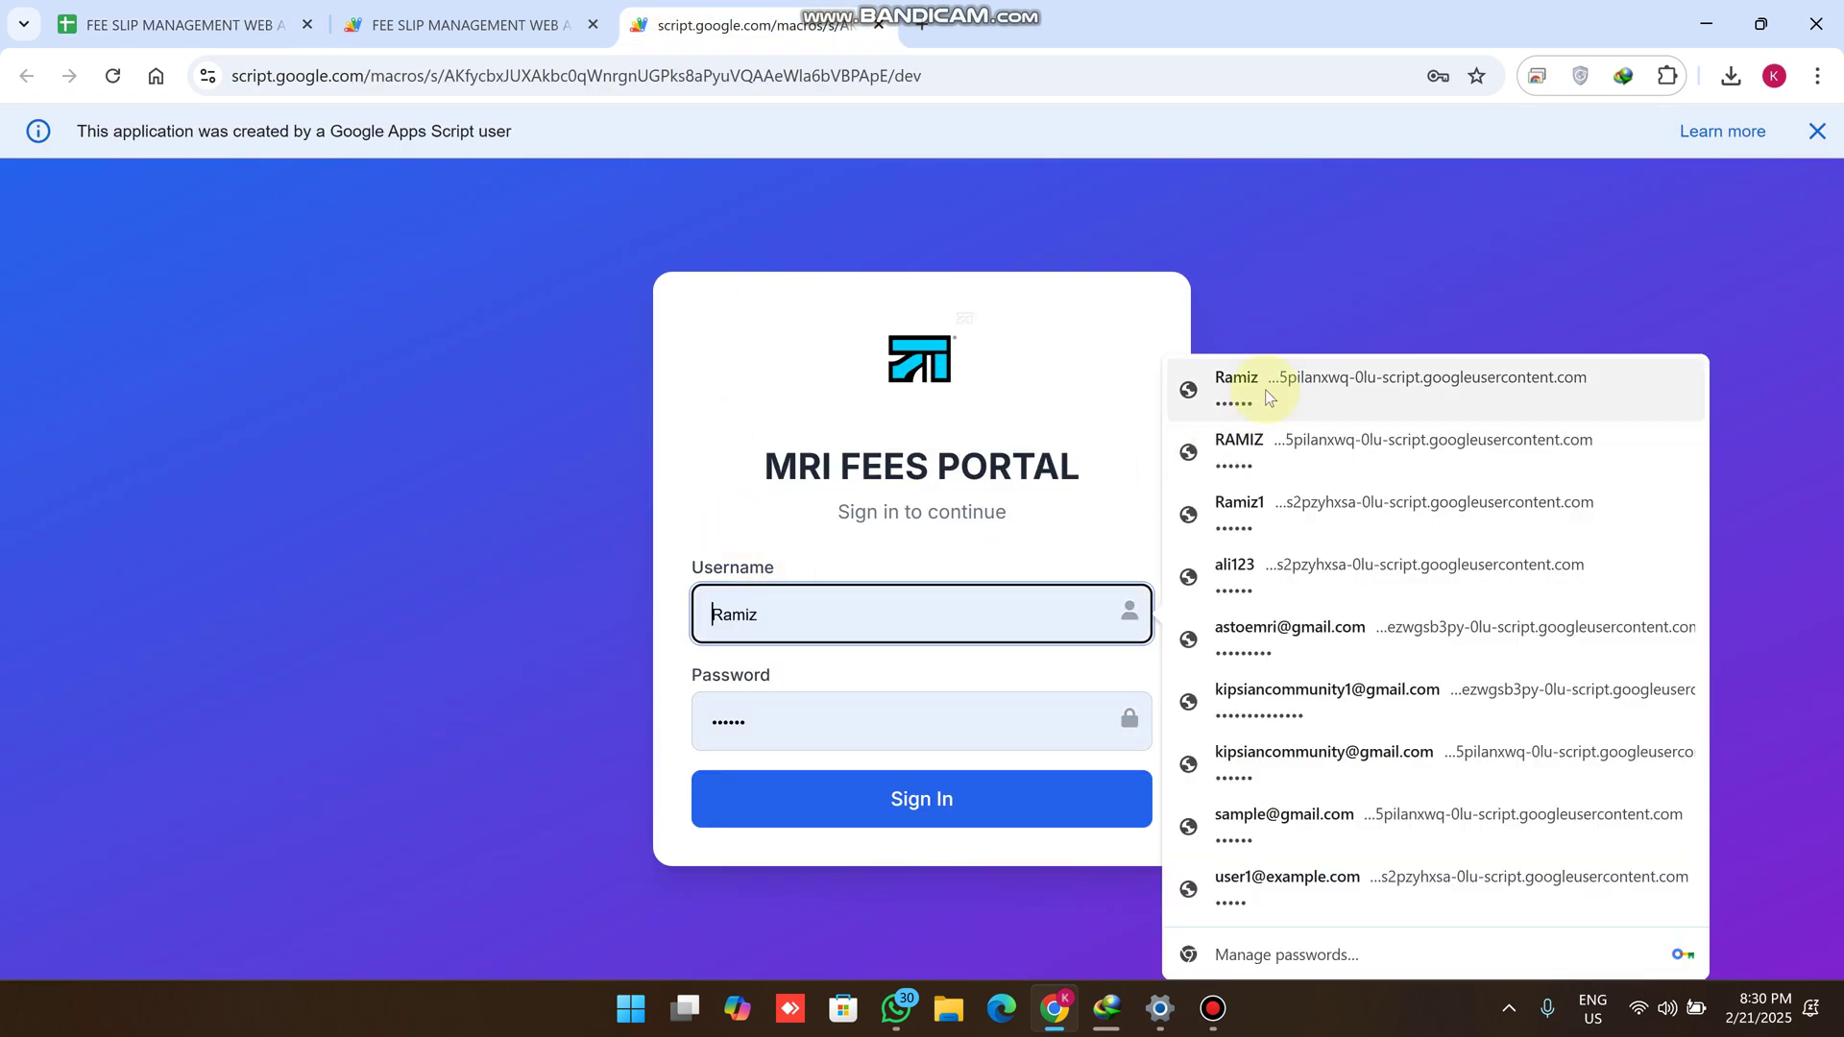
{"action": "left_click", "coordinate": [1258, 392]}
{"action": "left_click", "coordinate": [956, 805]}
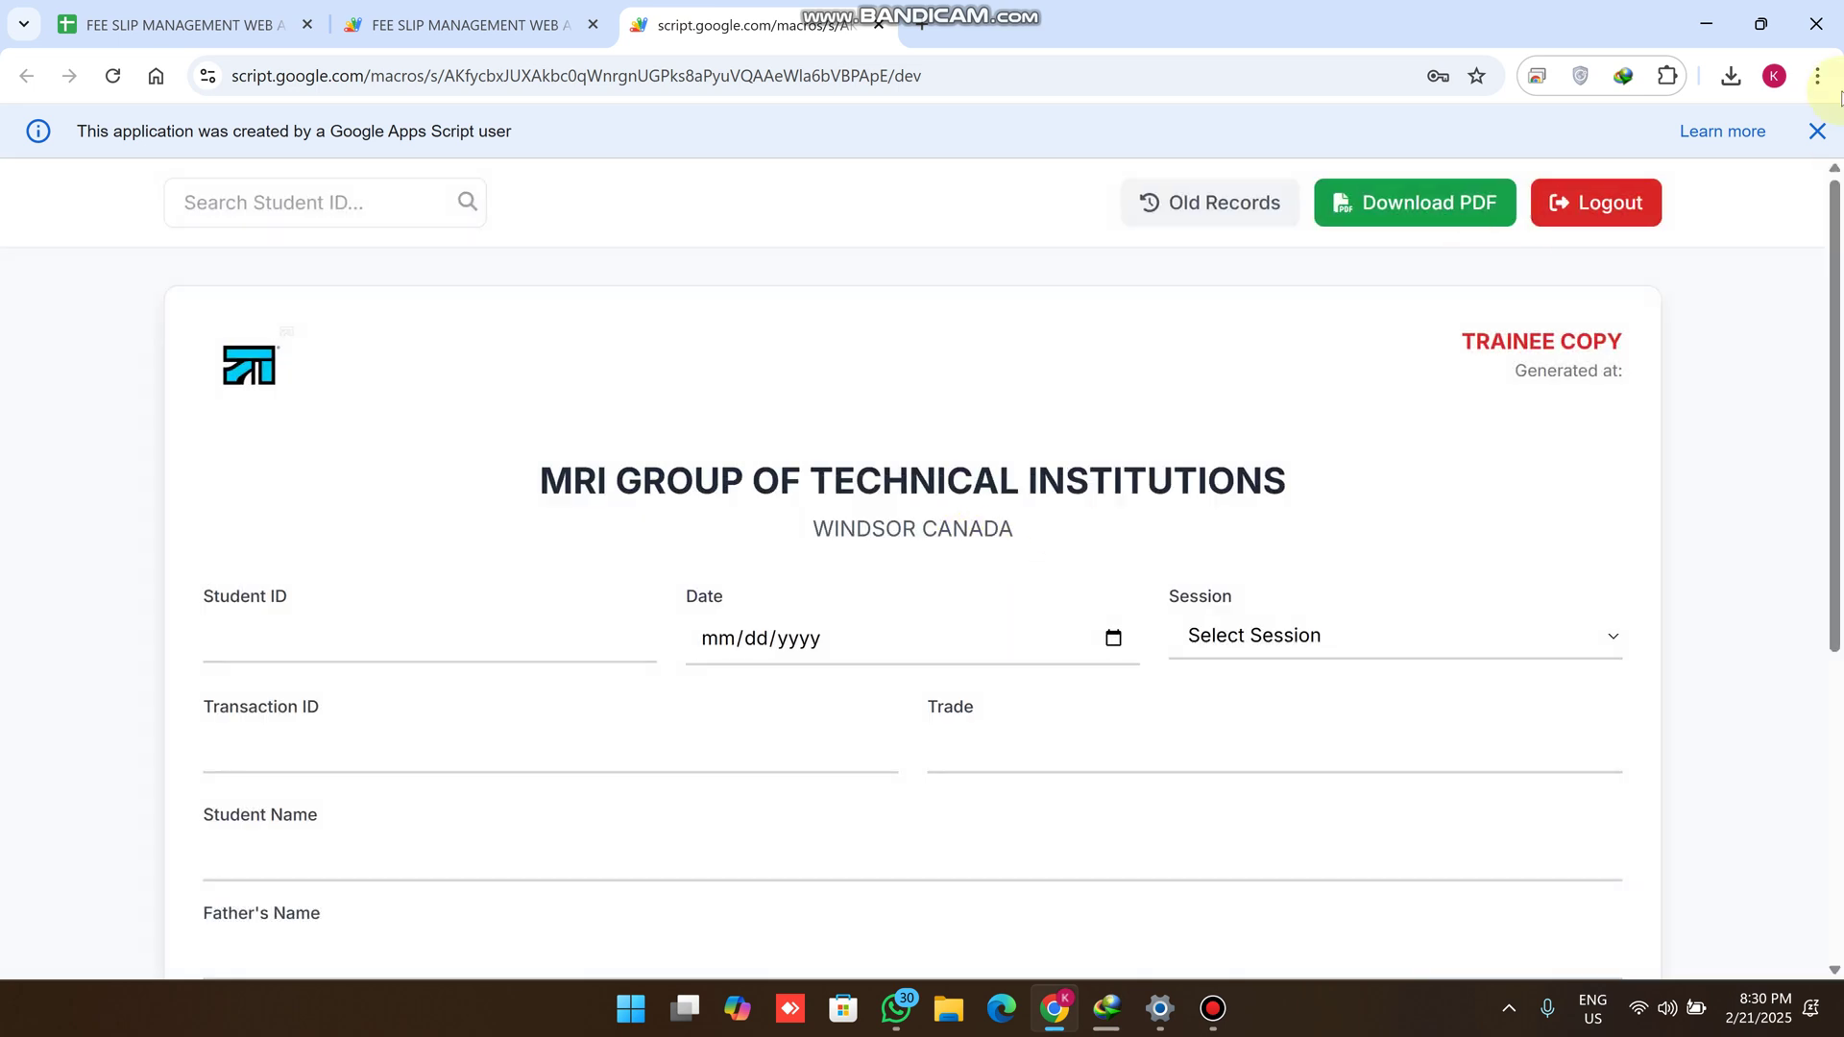
{"action": "left_click", "coordinate": [1820, 129]}
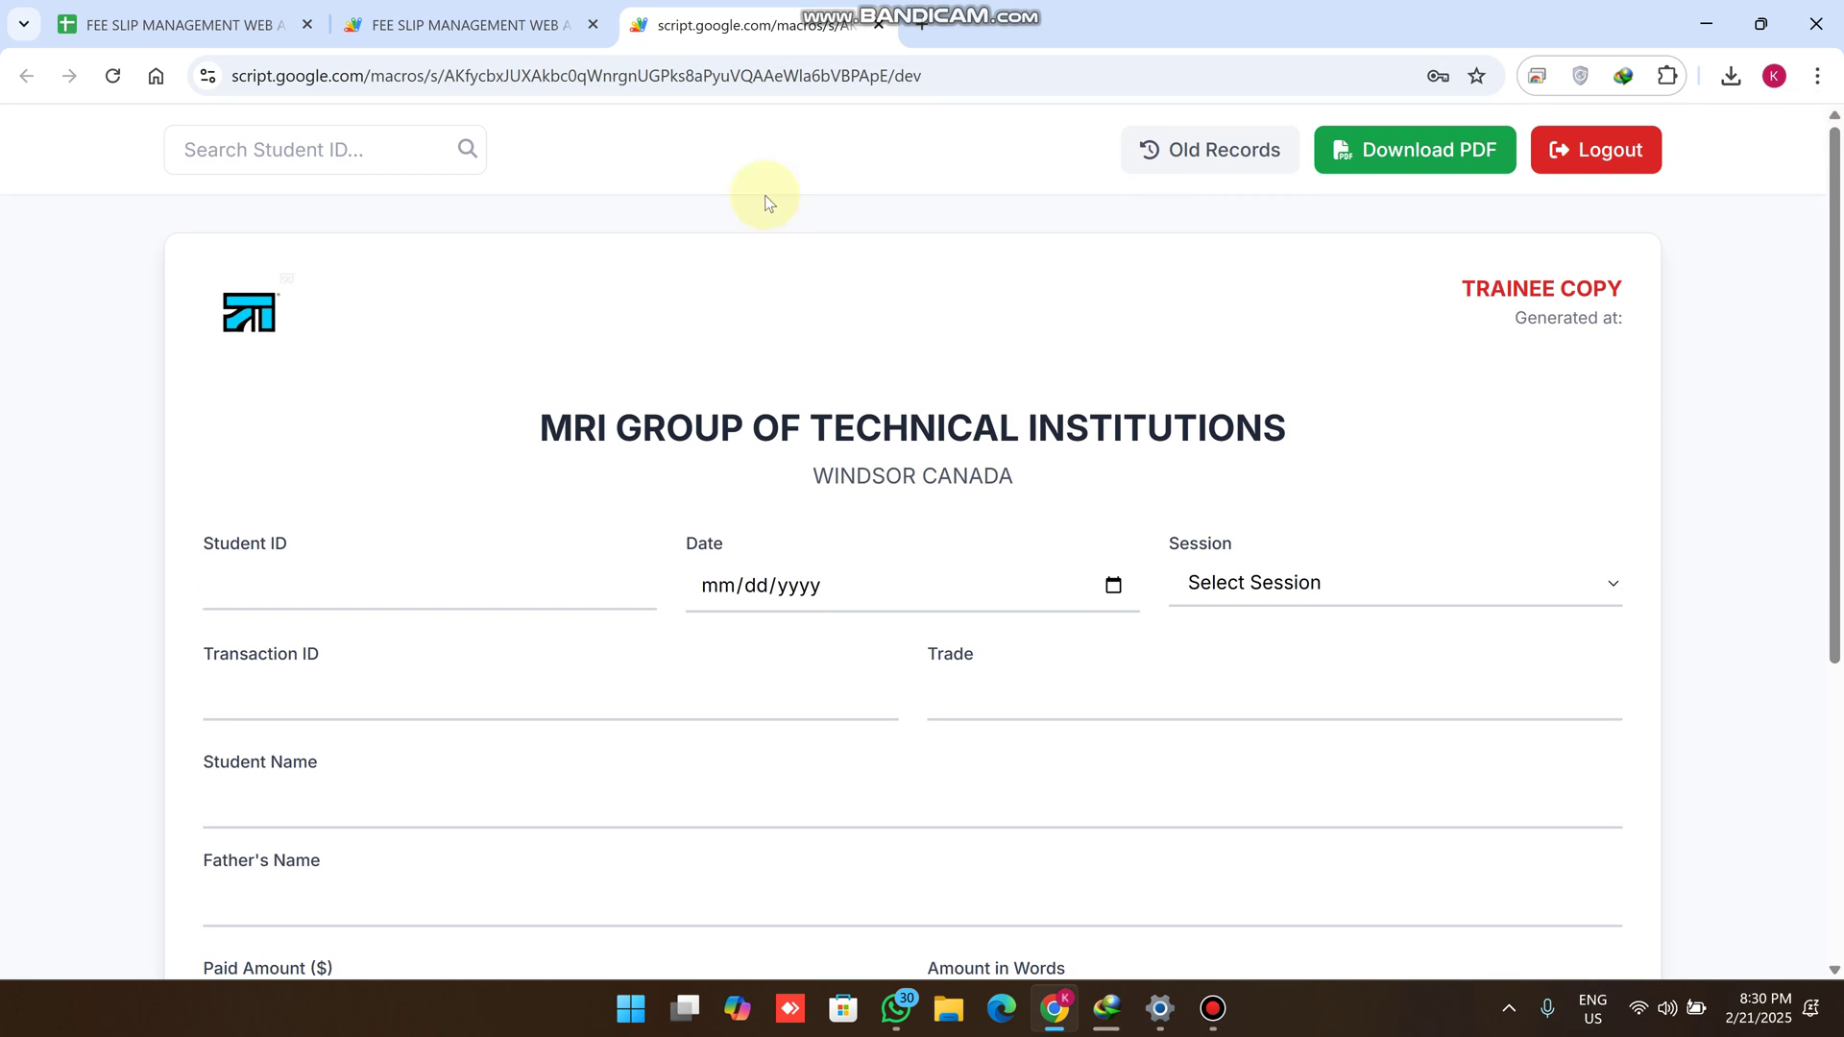
Bring up the STUDENT DATA sheet in the backing spreadsheet
{"action": "left_click", "coordinate": [233, 147]}
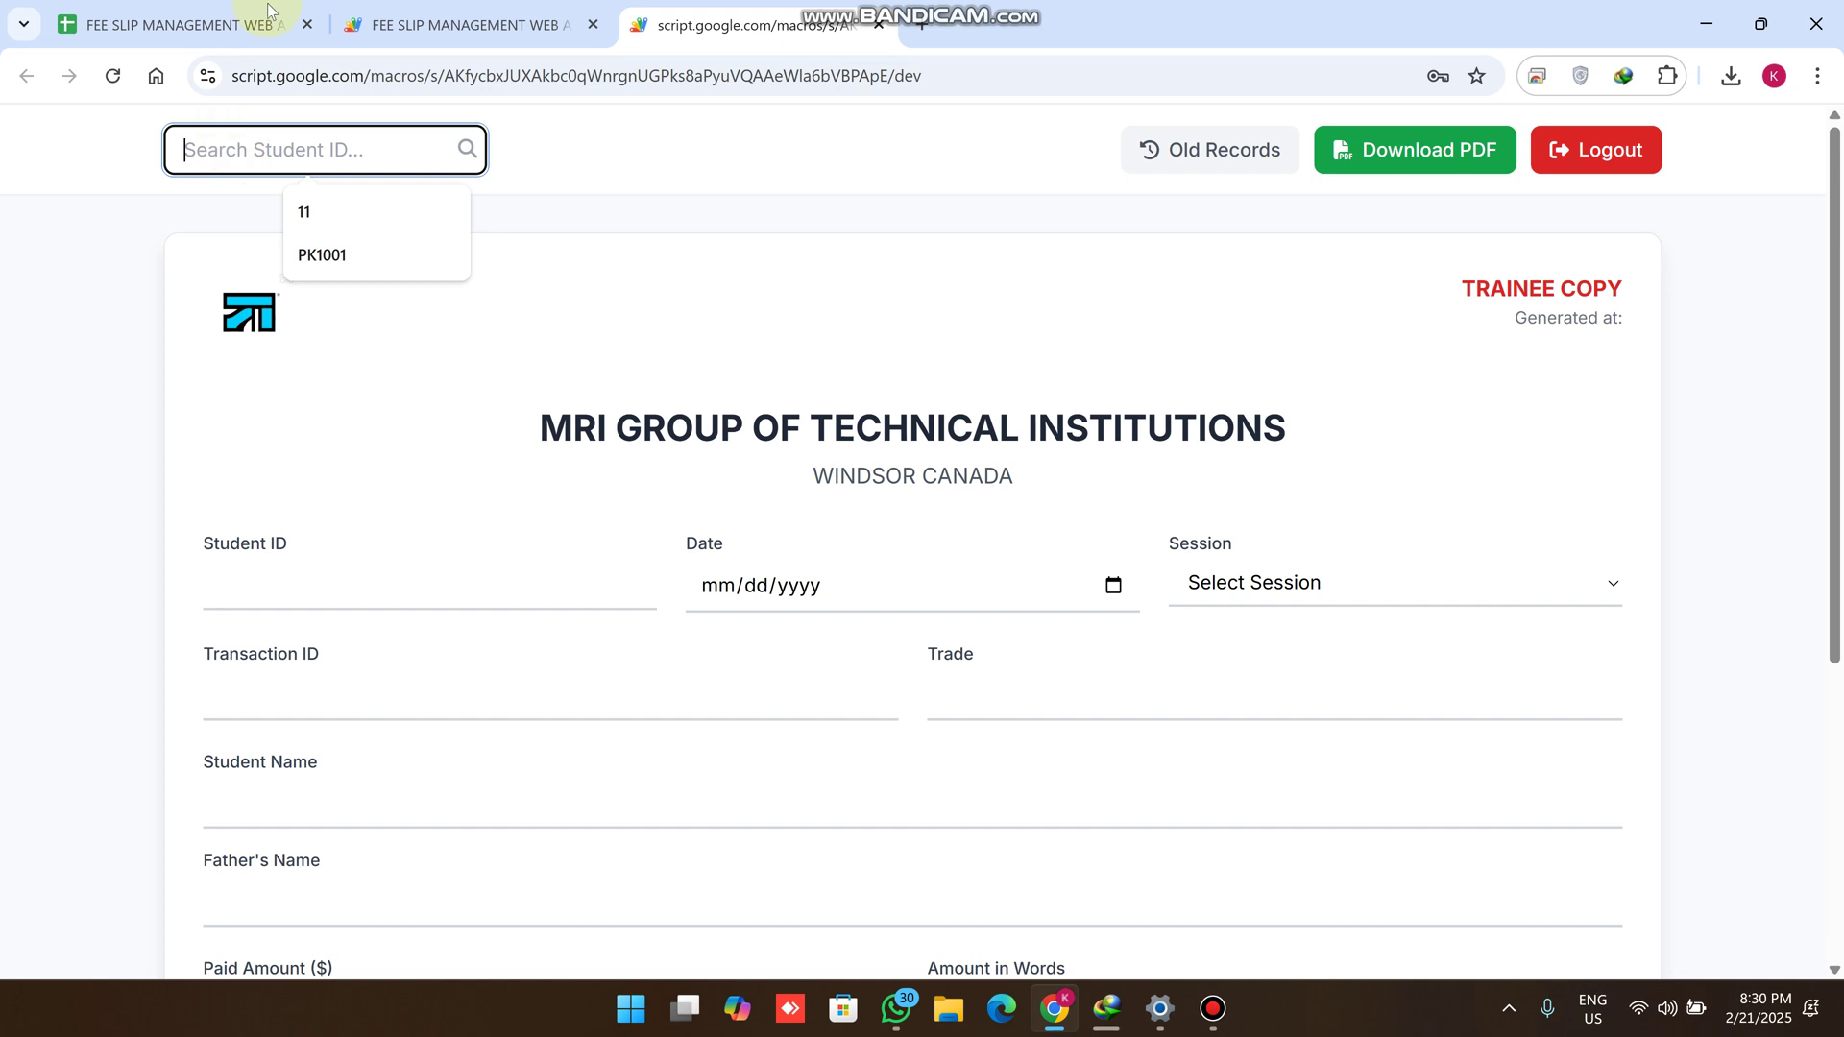
{"action": "key", "text": "ctrl+1"}
{"action": "left_click", "coordinate": [349, 954]}
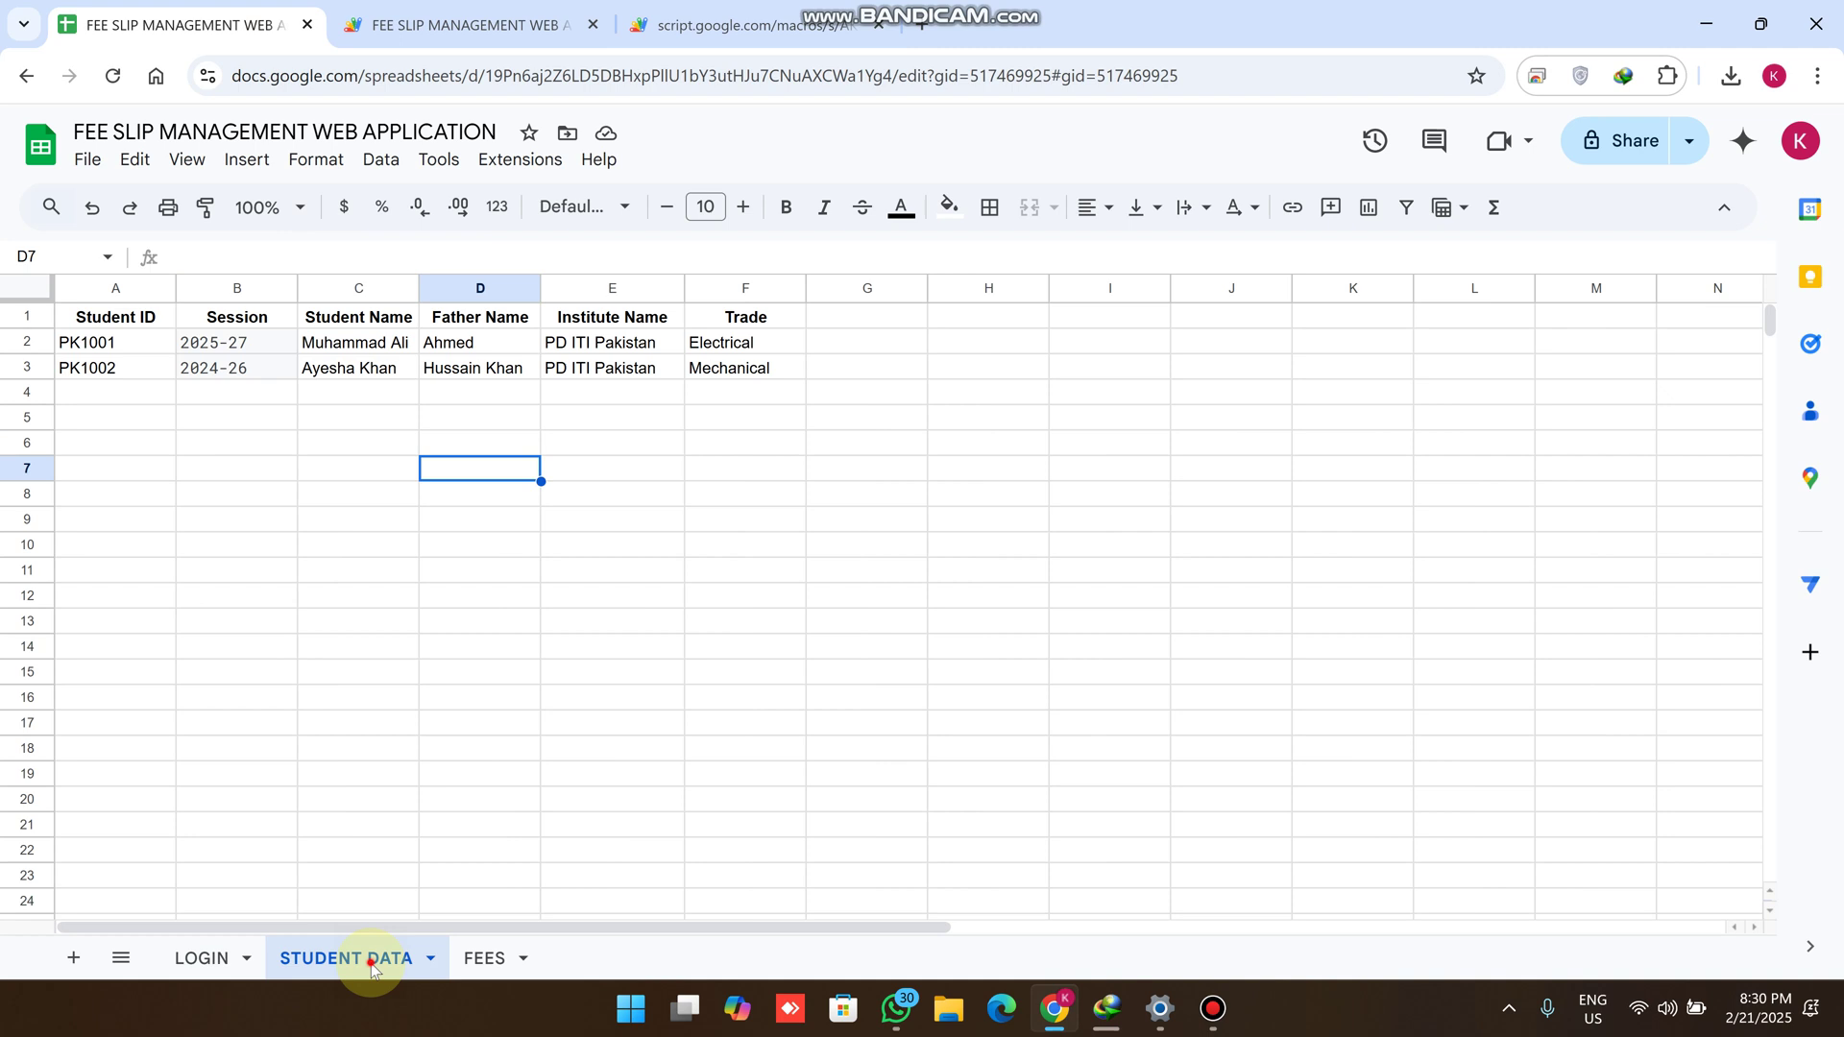
Review the two student records and copy student ID PK1001 from cell A2
{"action": "double_click", "coordinate": [372, 967]}
{"action": "left_click", "coordinate": [426, 723]}
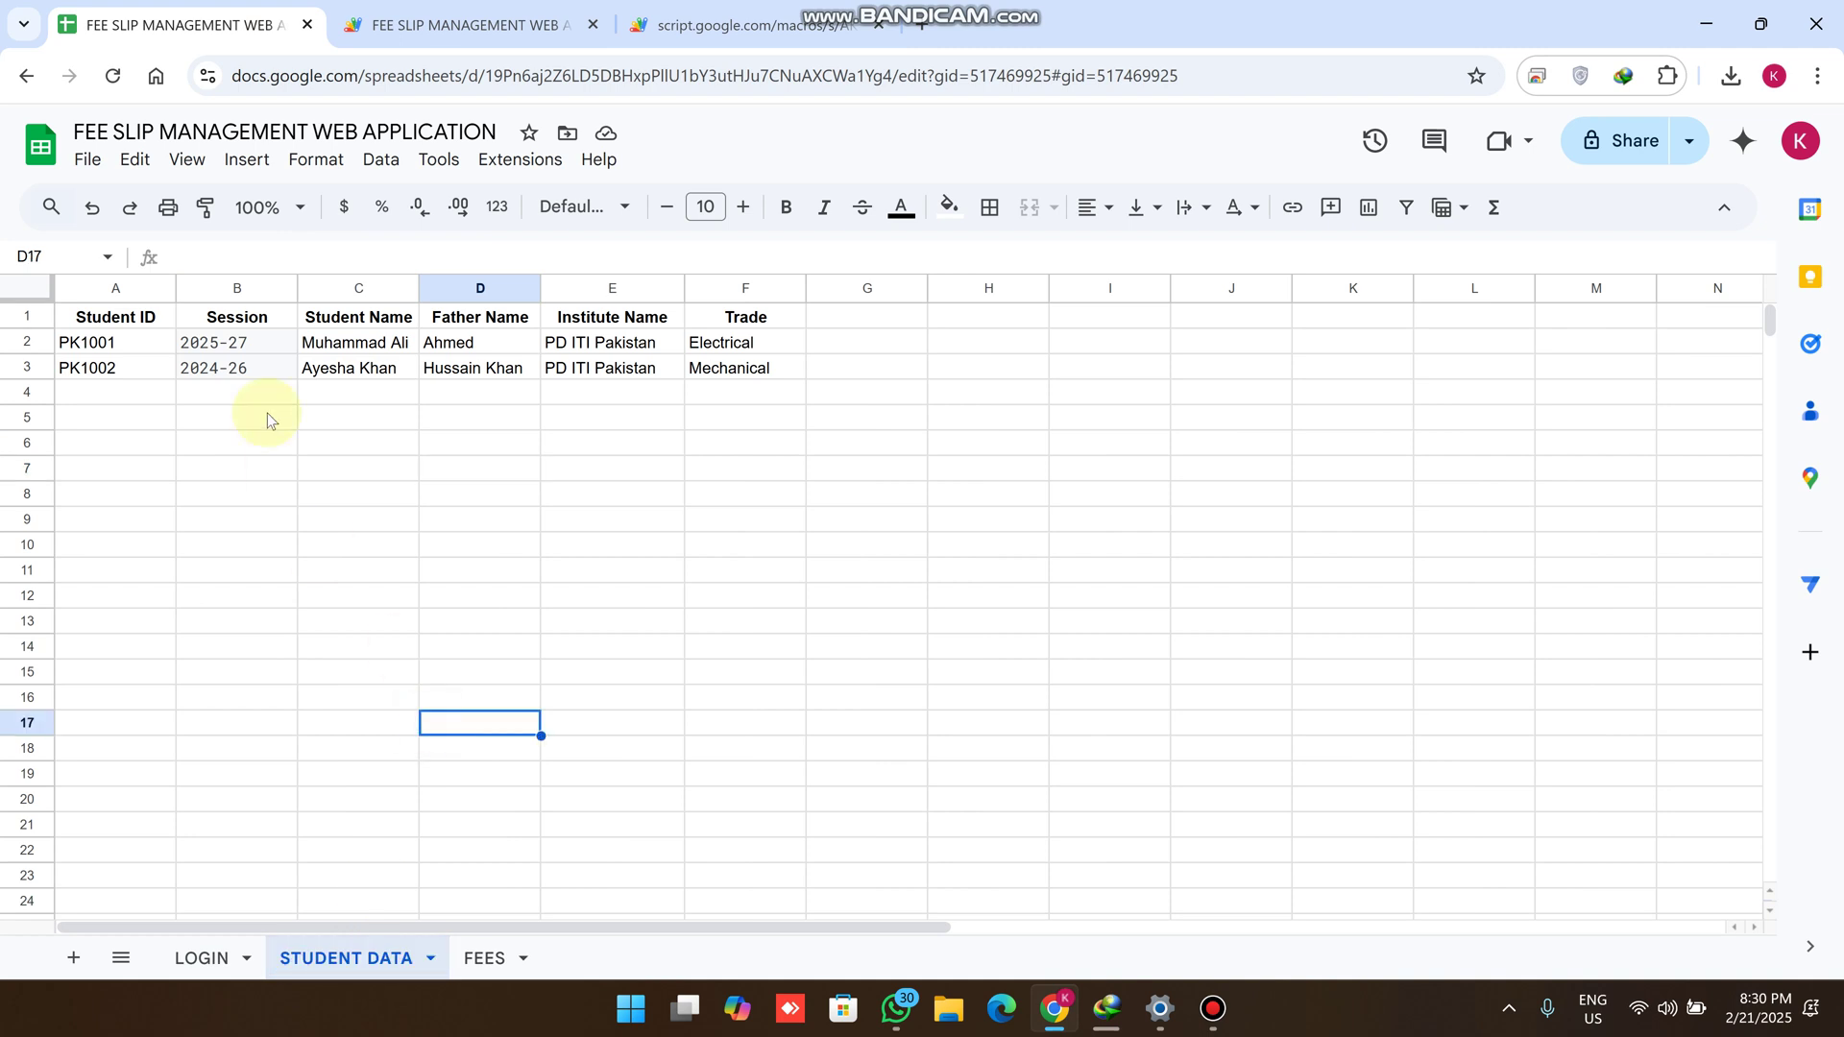
{"action": "left_click_drag", "start_coordinate": [730, 369], "coordinate": [93, 325]}
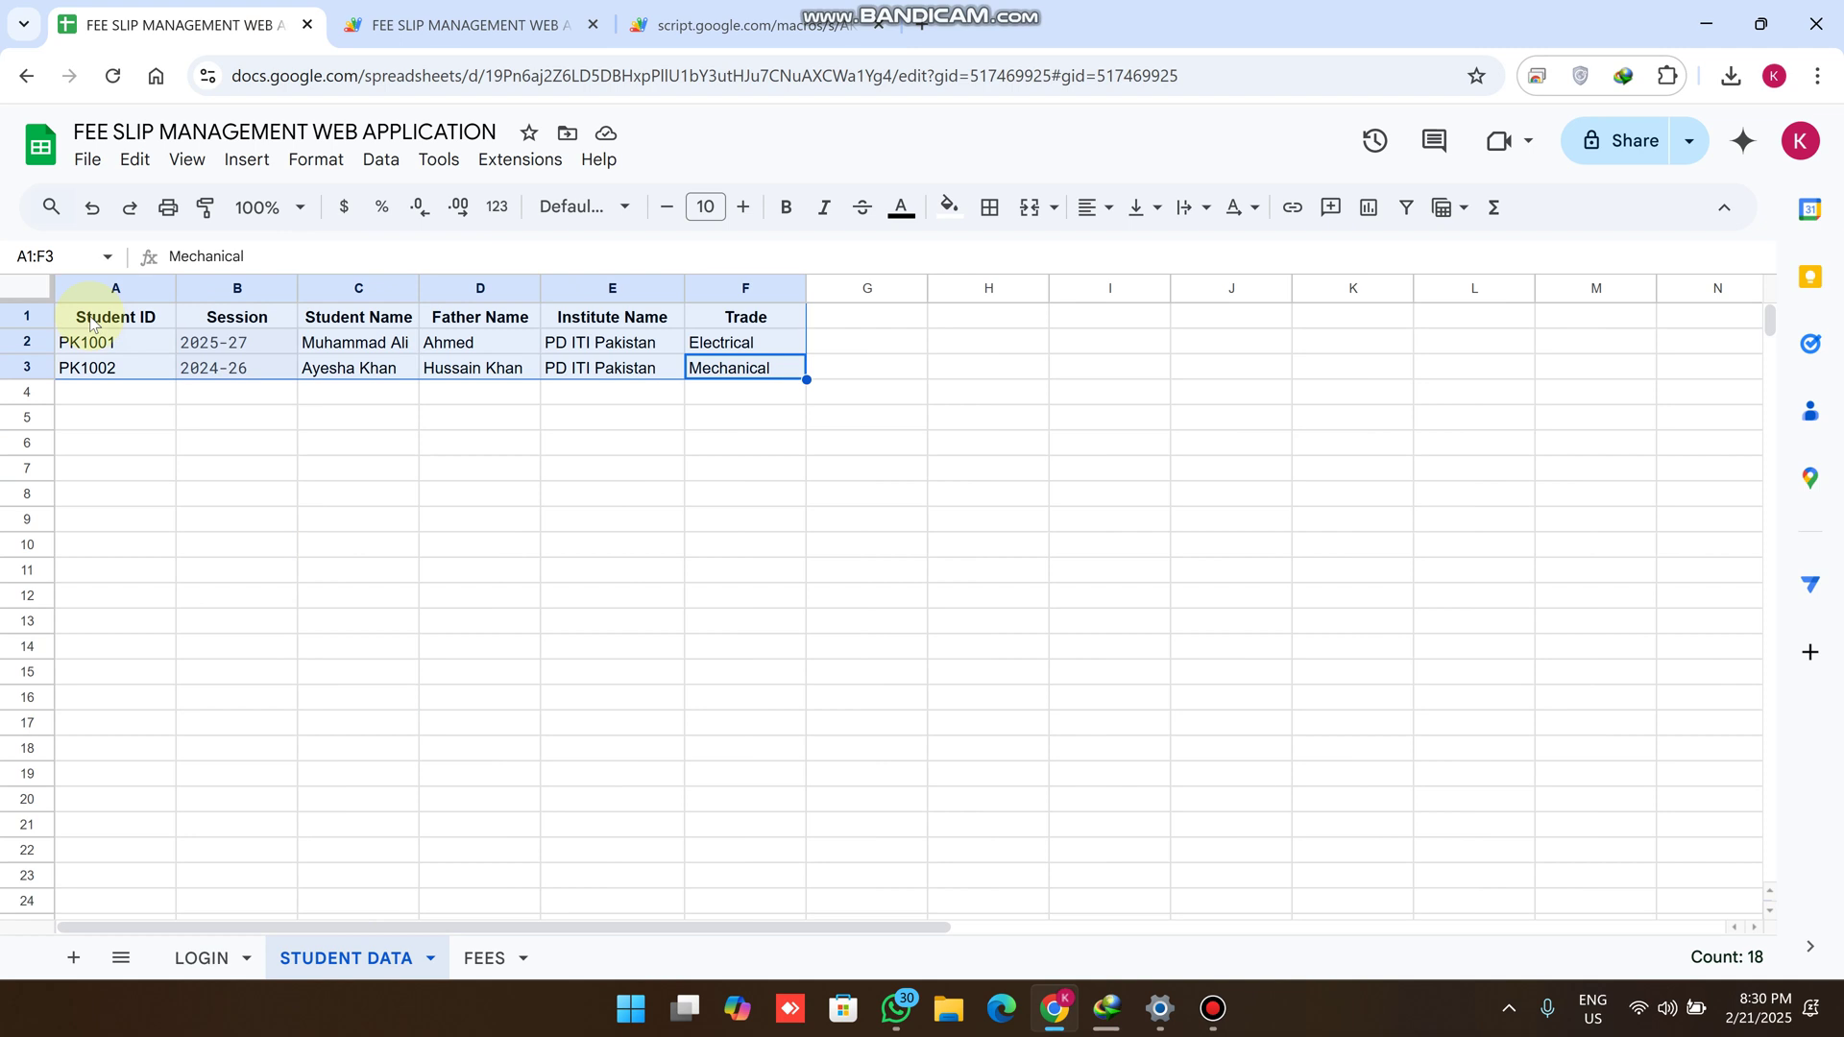
{"action": "left_click", "coordinate": [344, 517]}
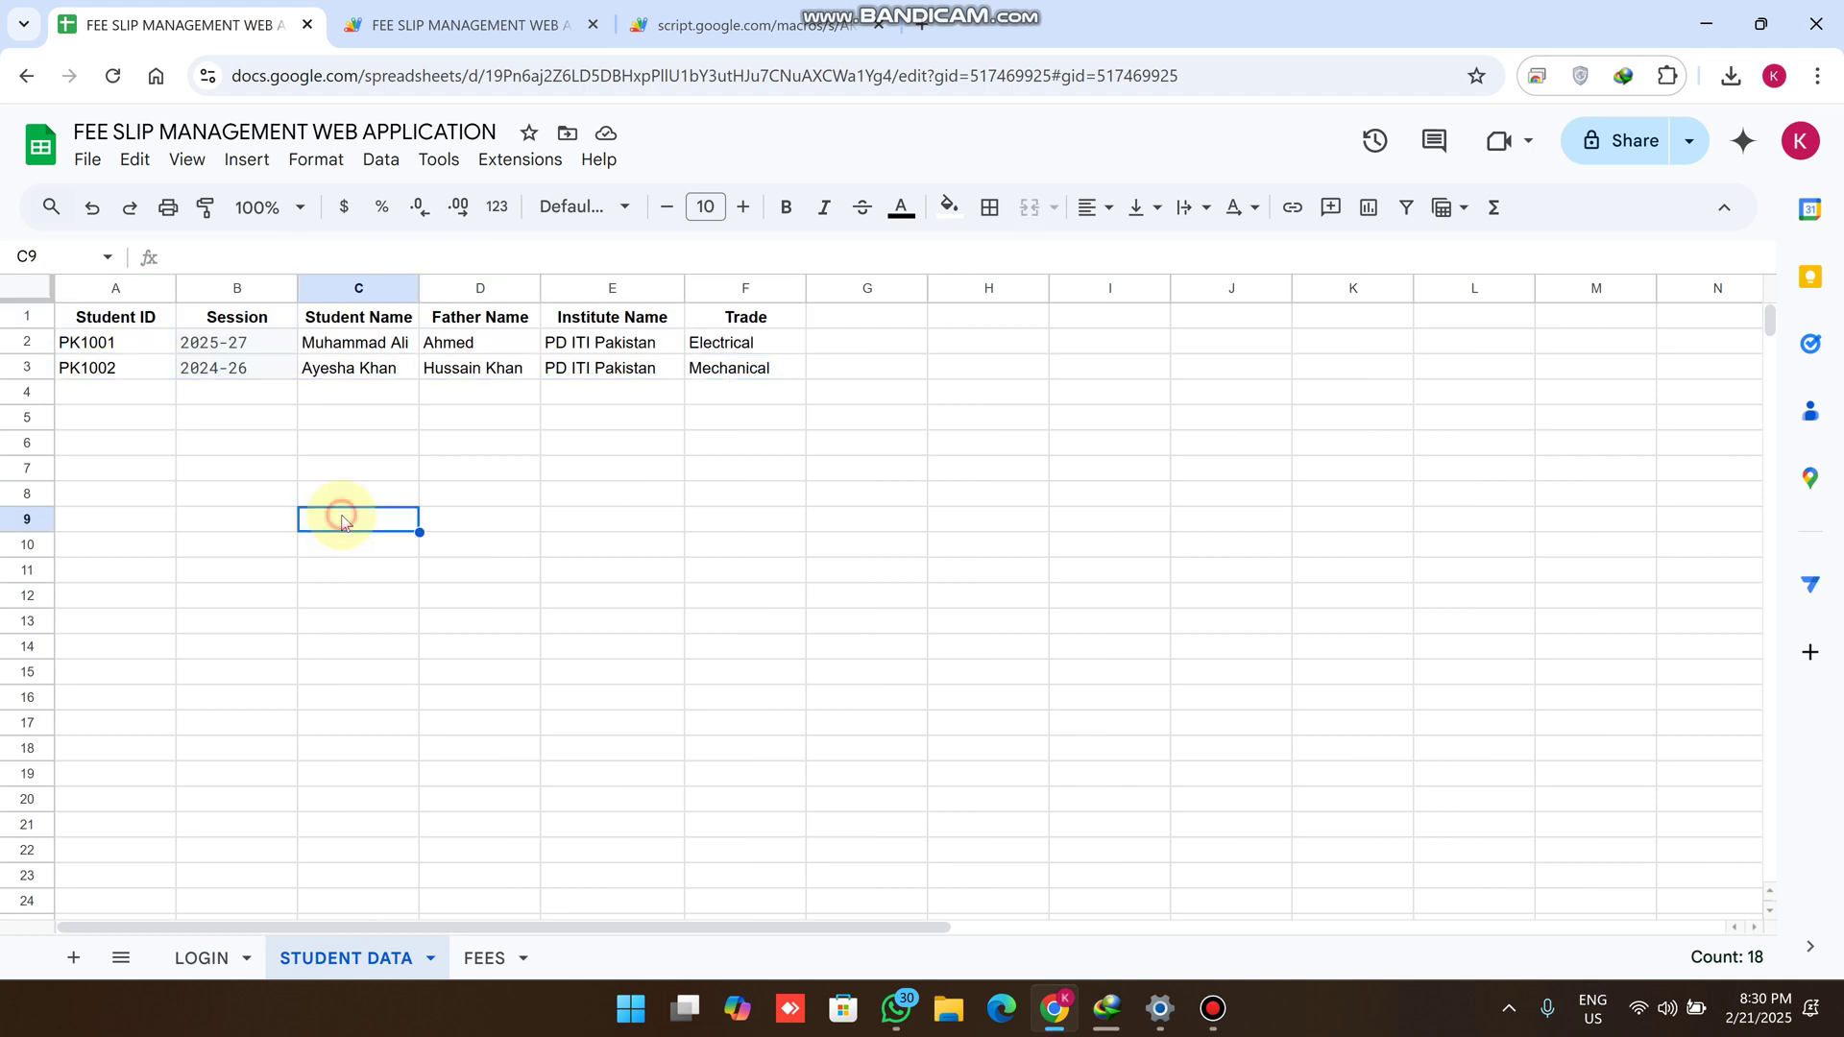
{"action": "left_click", "coordinate": [159, 347]}
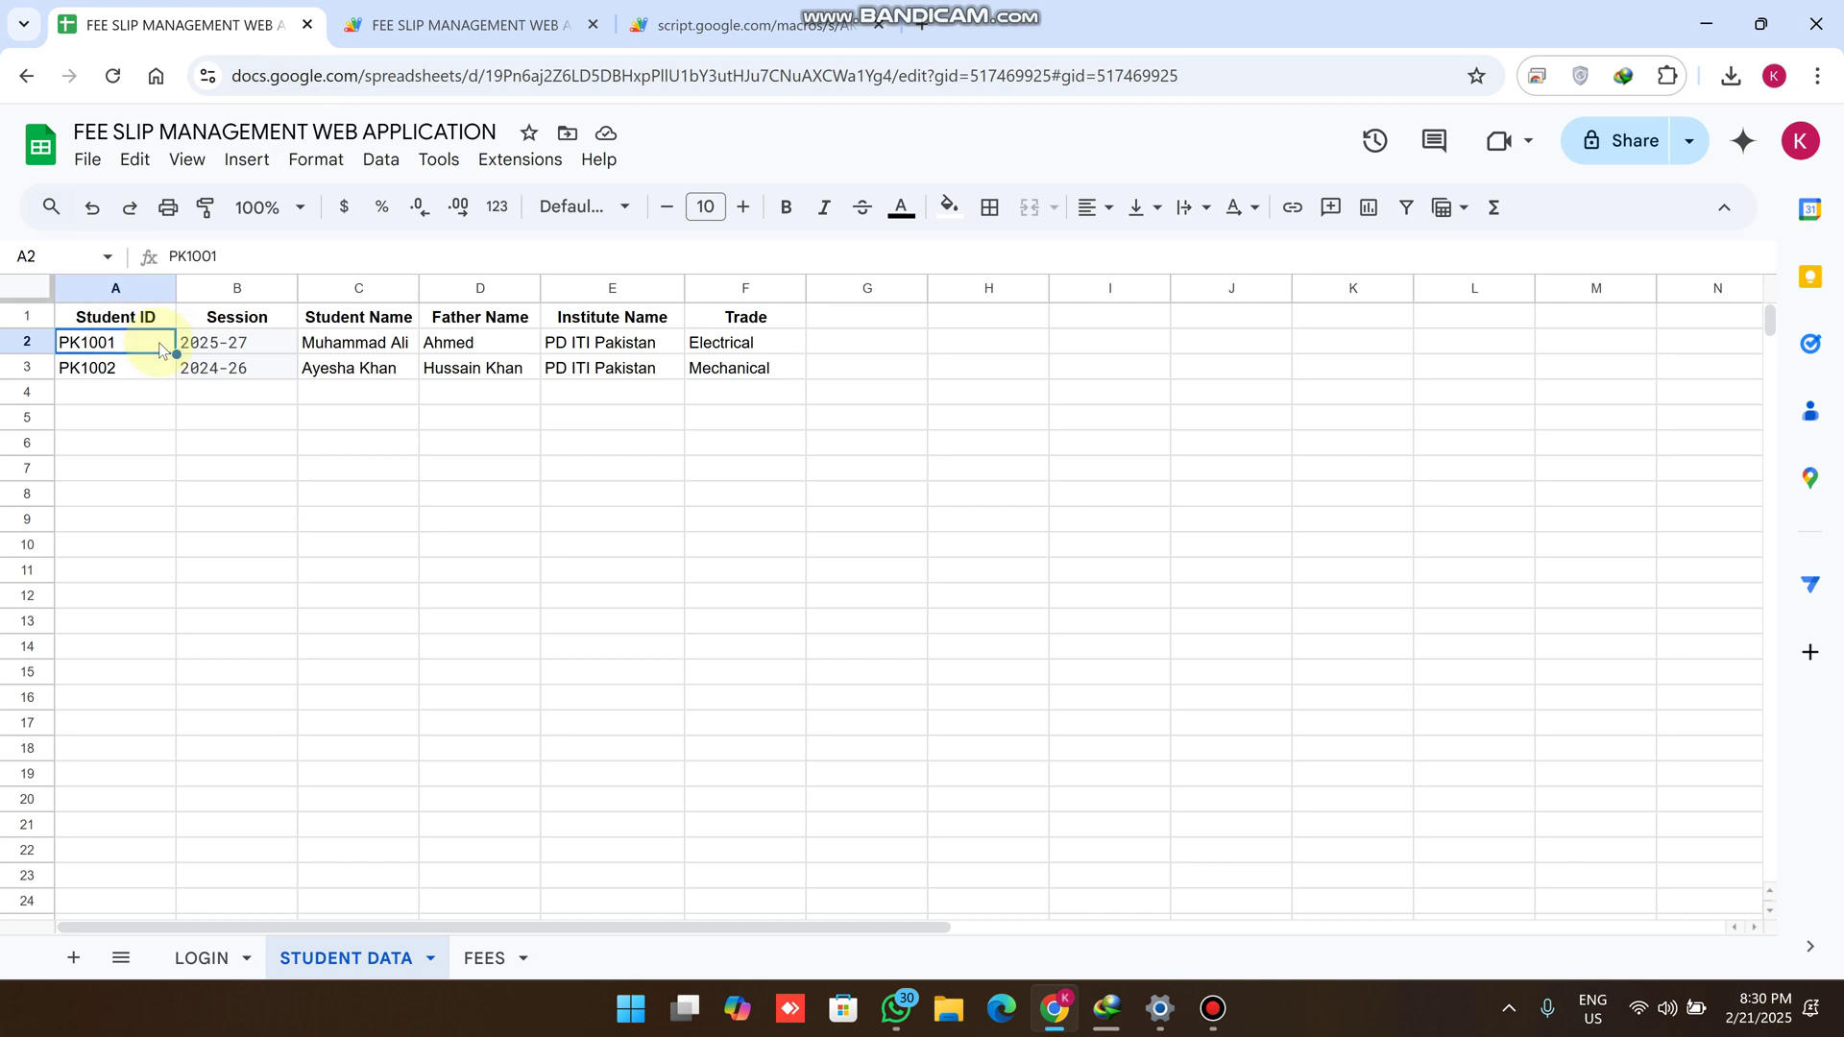
Paste PK1001 into the portal's Search Student ID box and look it up
{"action": "left_click", "coordinate": [734, 25]}
{"action": "left_click", "coordinate": [296, 154]}
{"action": "type", "text": "PK1001"}
{"action": "left_click", "coordinate": [465, 154]}
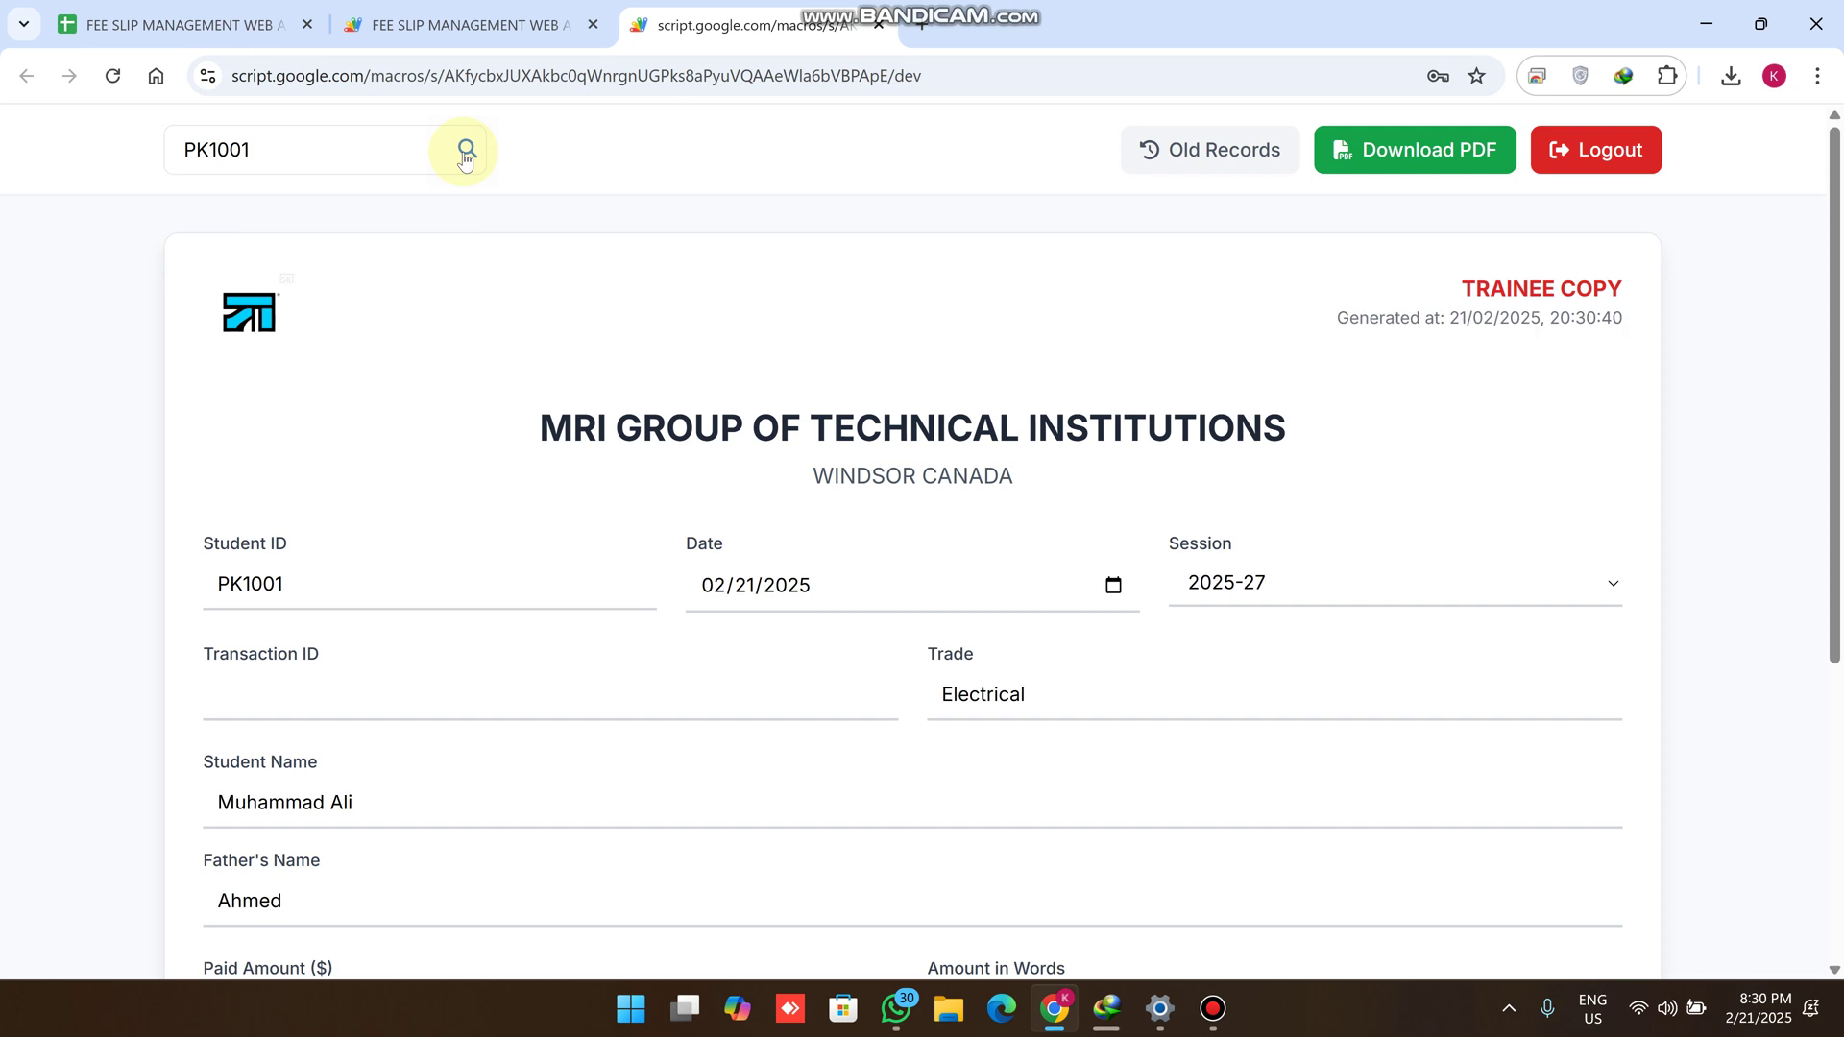
Check PK1001's filled-in student ID, names and the Session dropdown choices on the slip
{"action": "scroll", "coordinate": [444, 198], "scroll_direction": "down", "scroll_amount": 3}
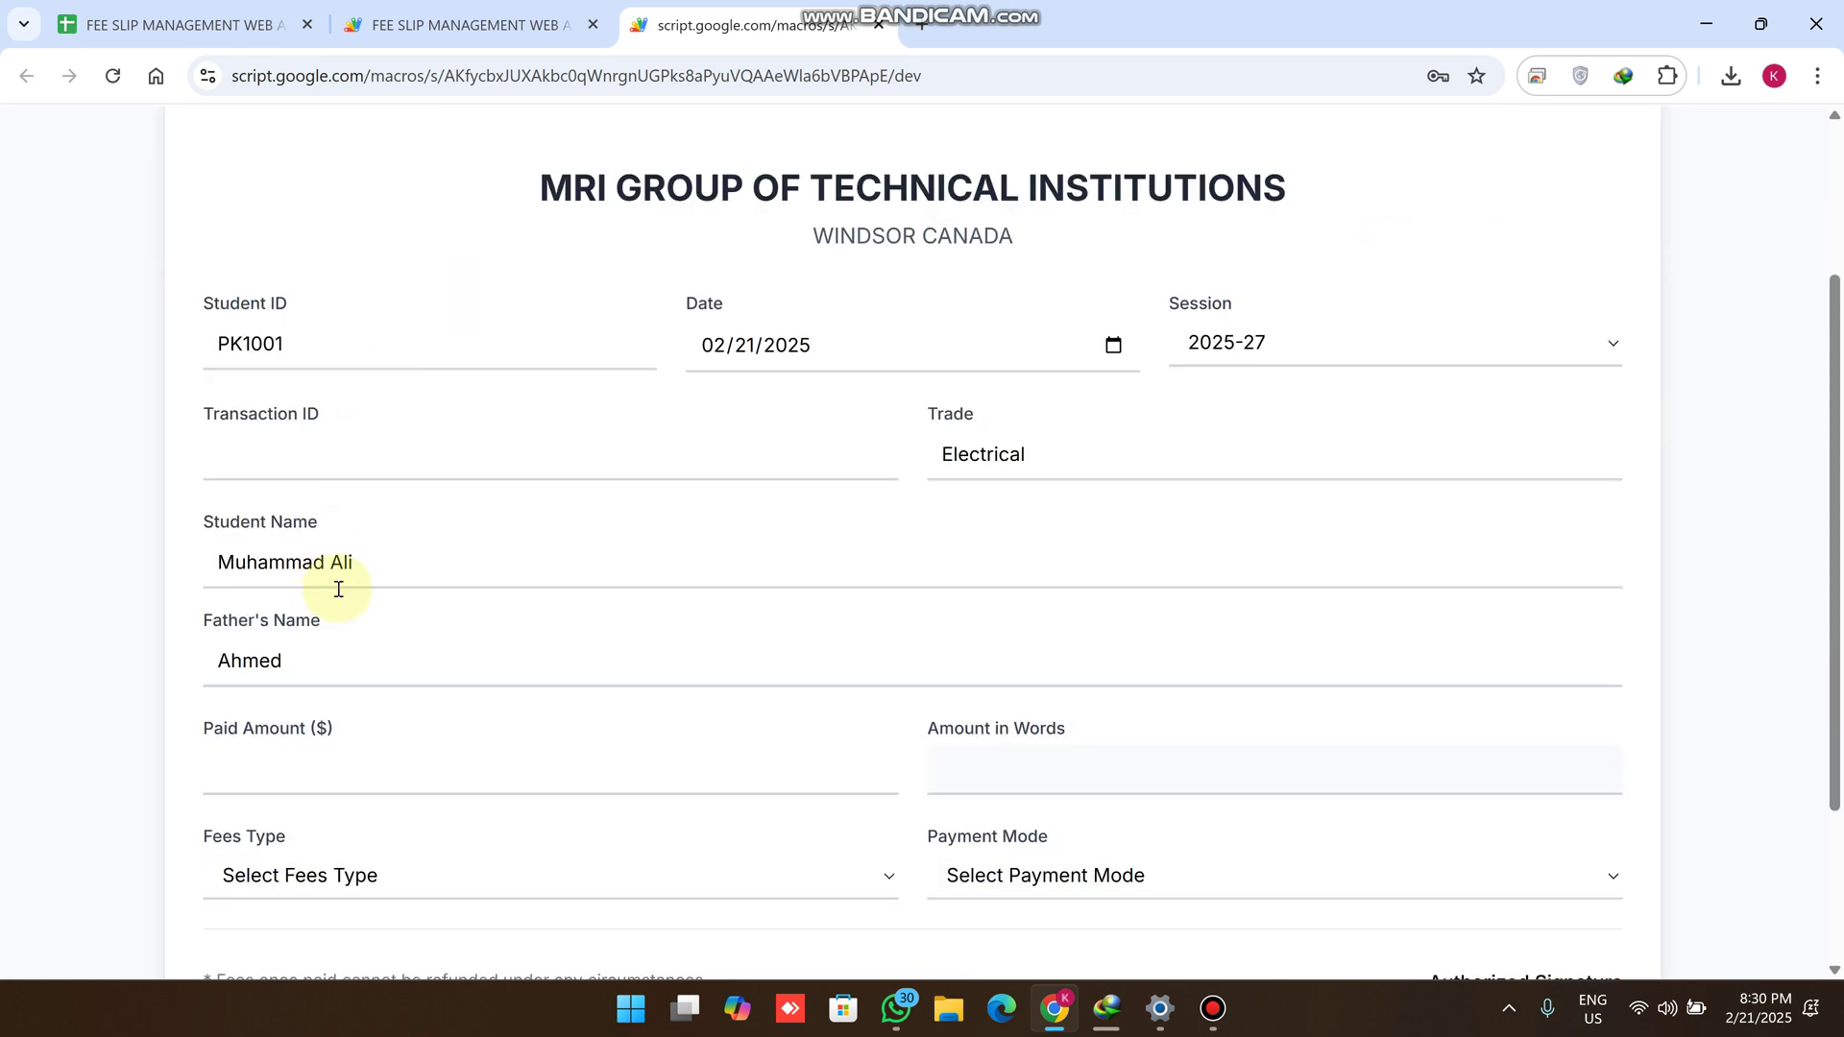
{"action": "left_click_drag", "start_coordinate": [365, 565], "coordinate": [164, 543]}
{"action": "left_click_drag", "start_coordinate": [323, 662], "coordinate": [204, 628]}
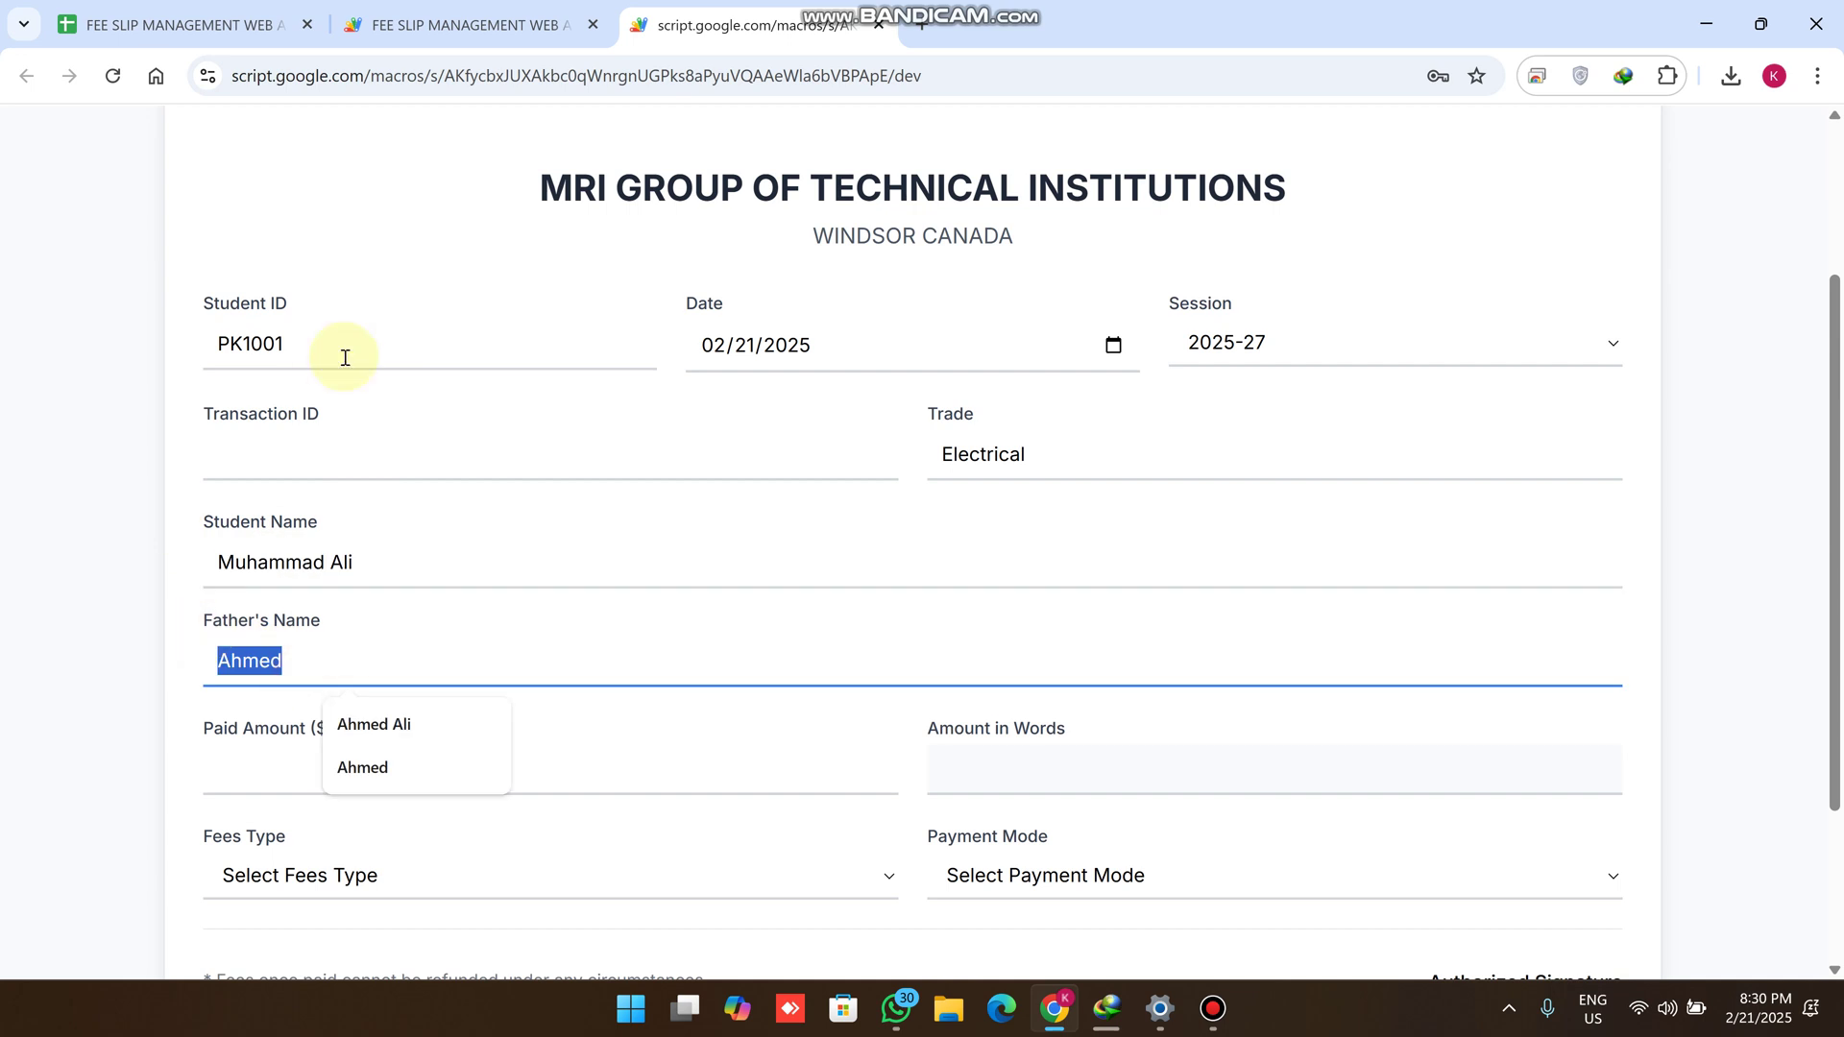
{"action": "left_click_drag", "start_coordinate": [325, 343], "coordinate": [186, 285]}
{"action": "left_click", "coordinate": [1345, 355]}
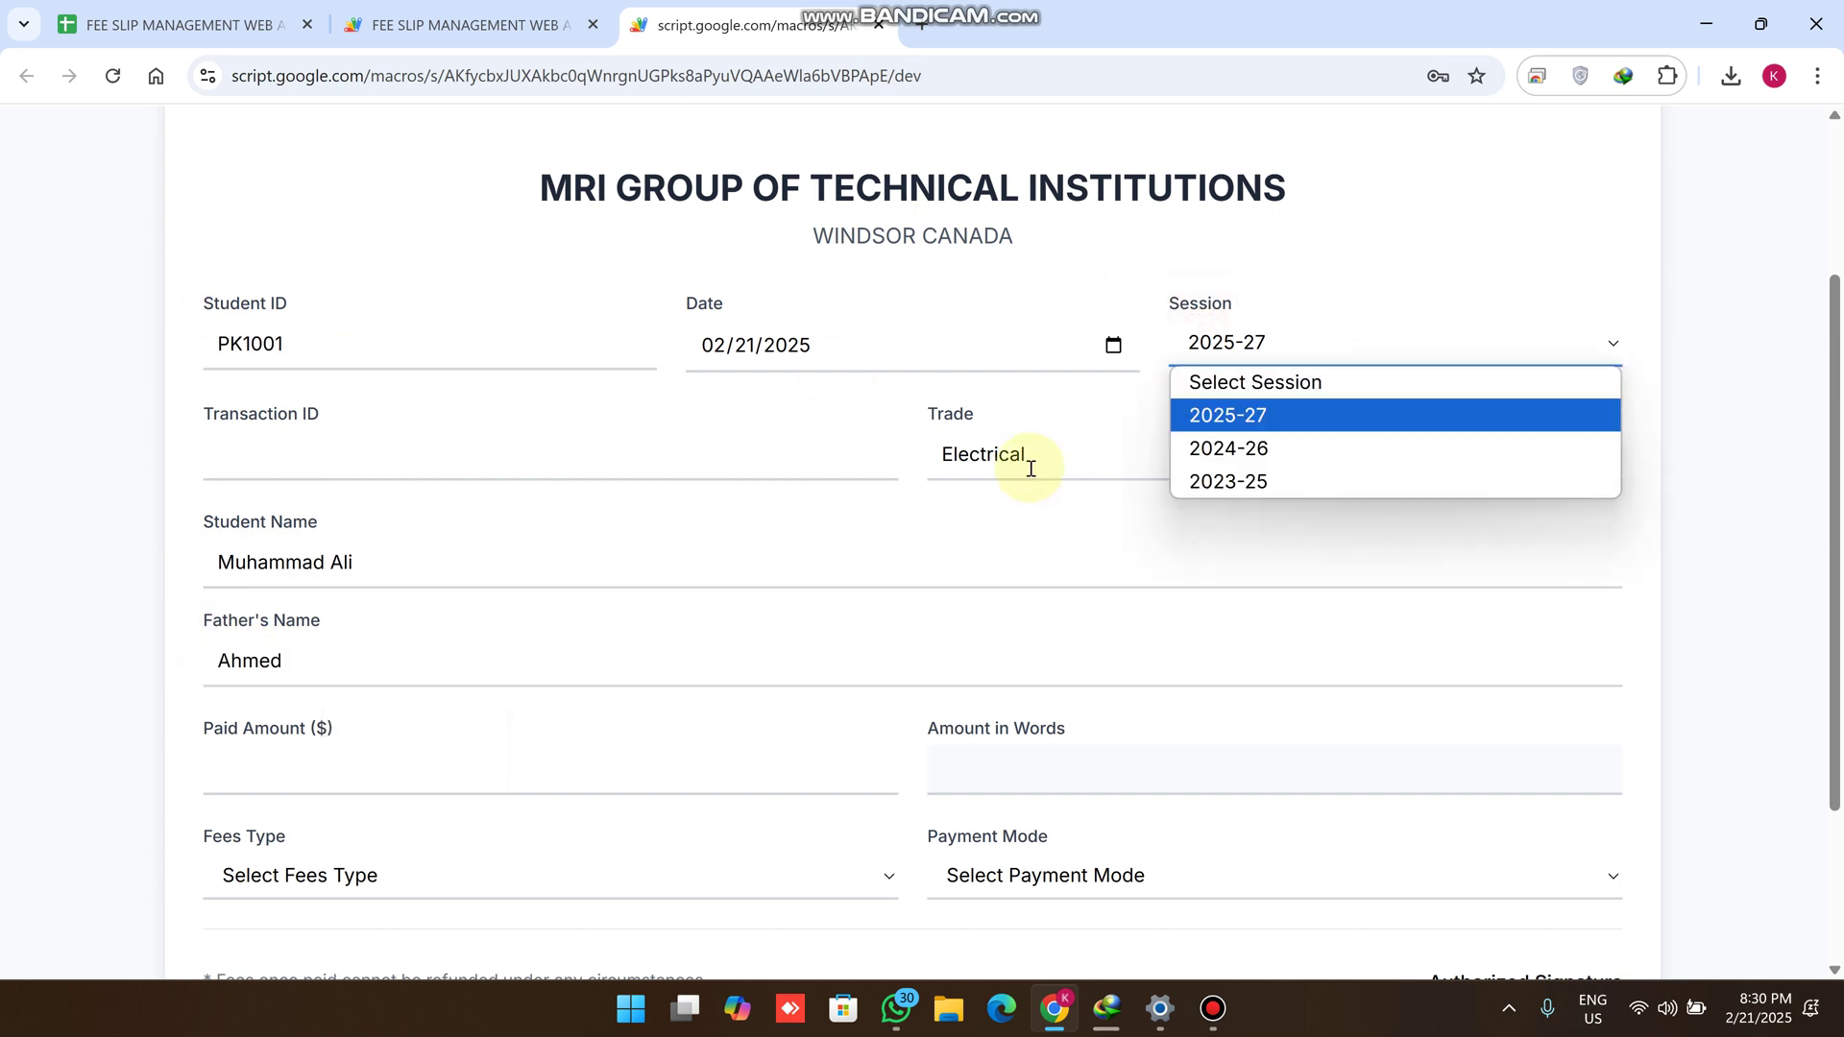
{"action": "scroll", "coordinate": [845, 528], "scroll_direction": "up", "scroll_amount": 3}
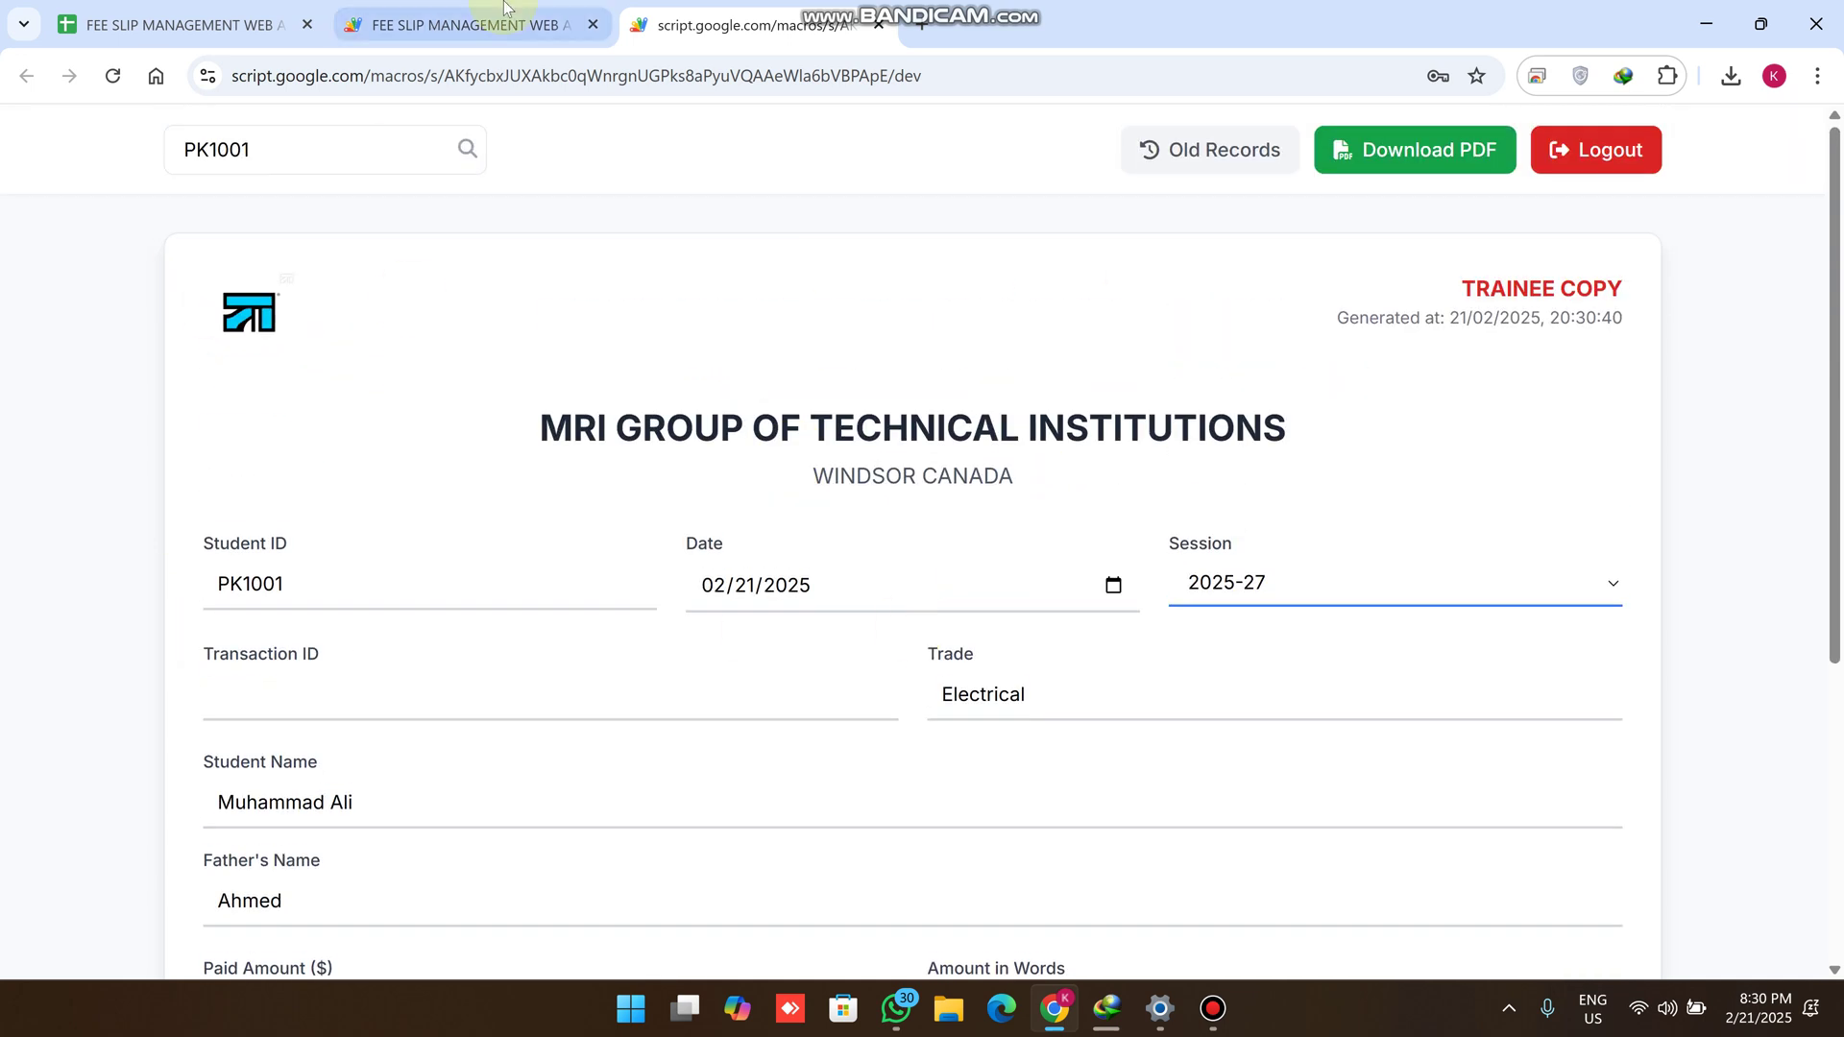
{"action": "left_click", "coordinate": [476, 24]}
{"action": "key", "text": "ctrl+shift+Tab"}
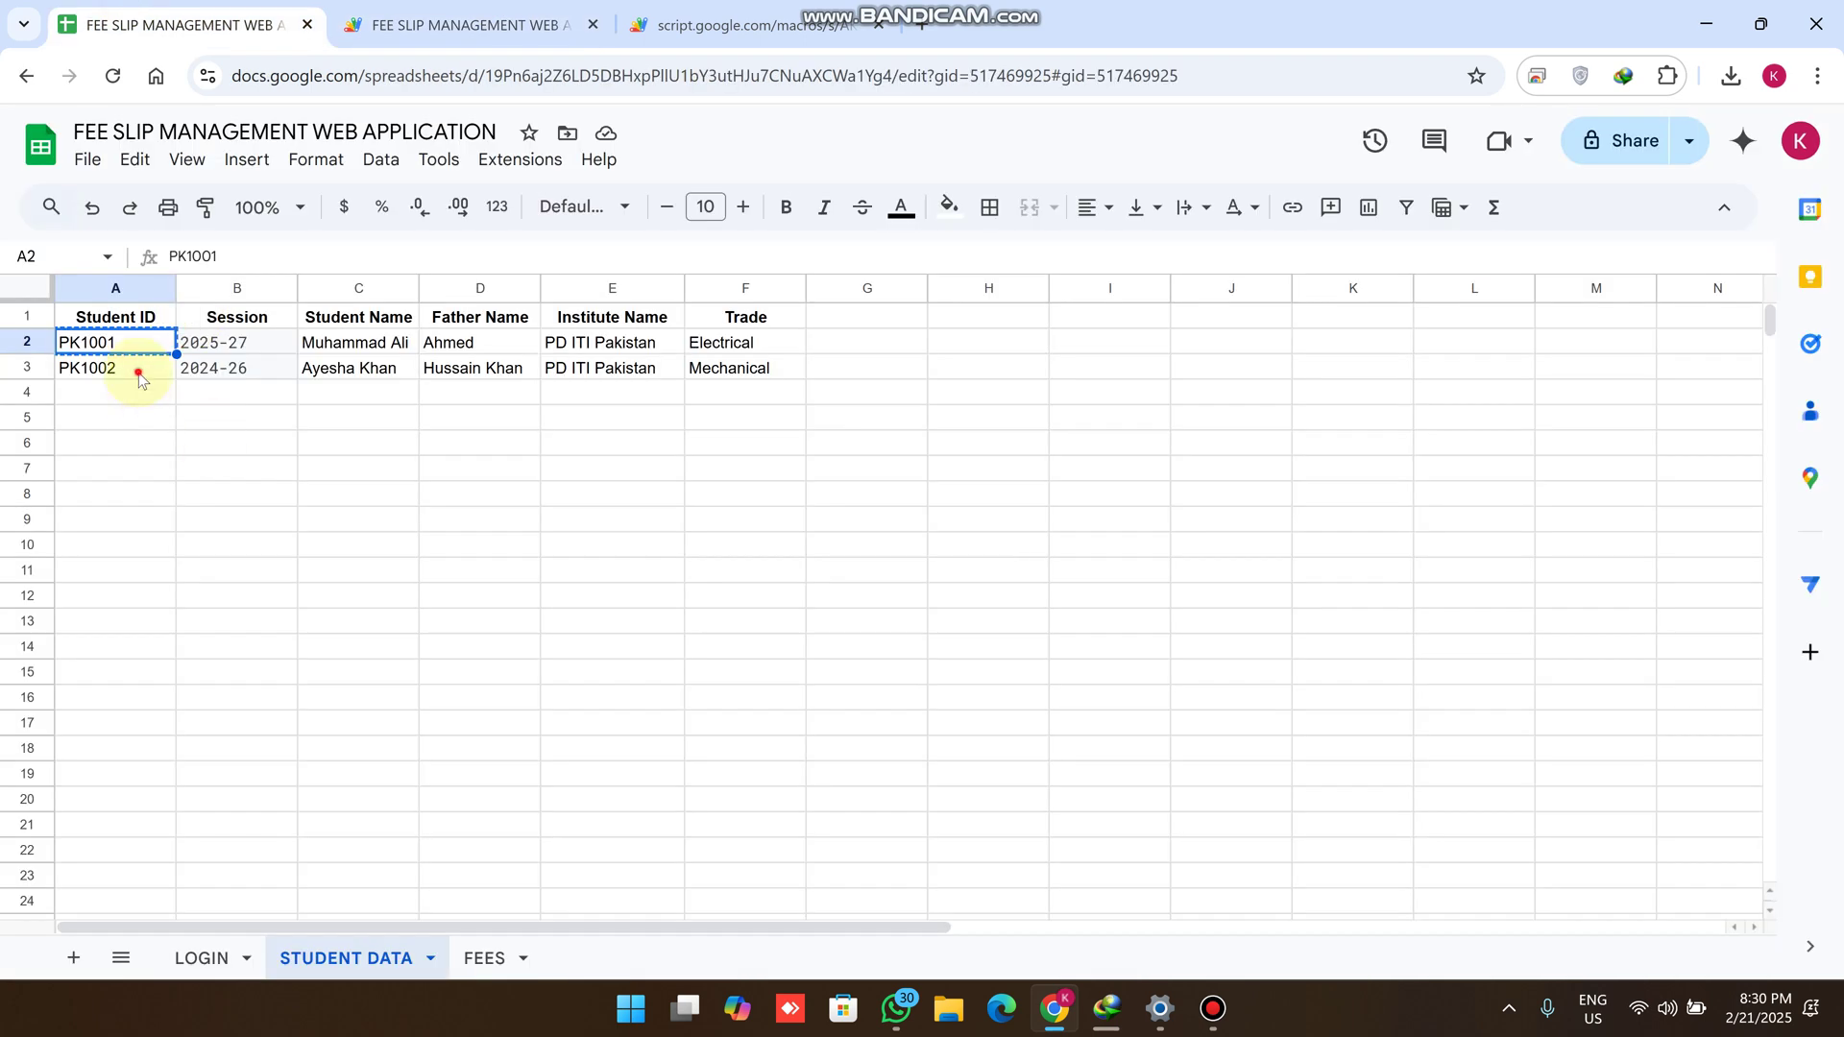
{"action": "left_click", "coordinate": [138, 373]}
{"action": "key", "text": "ctrl+c"}
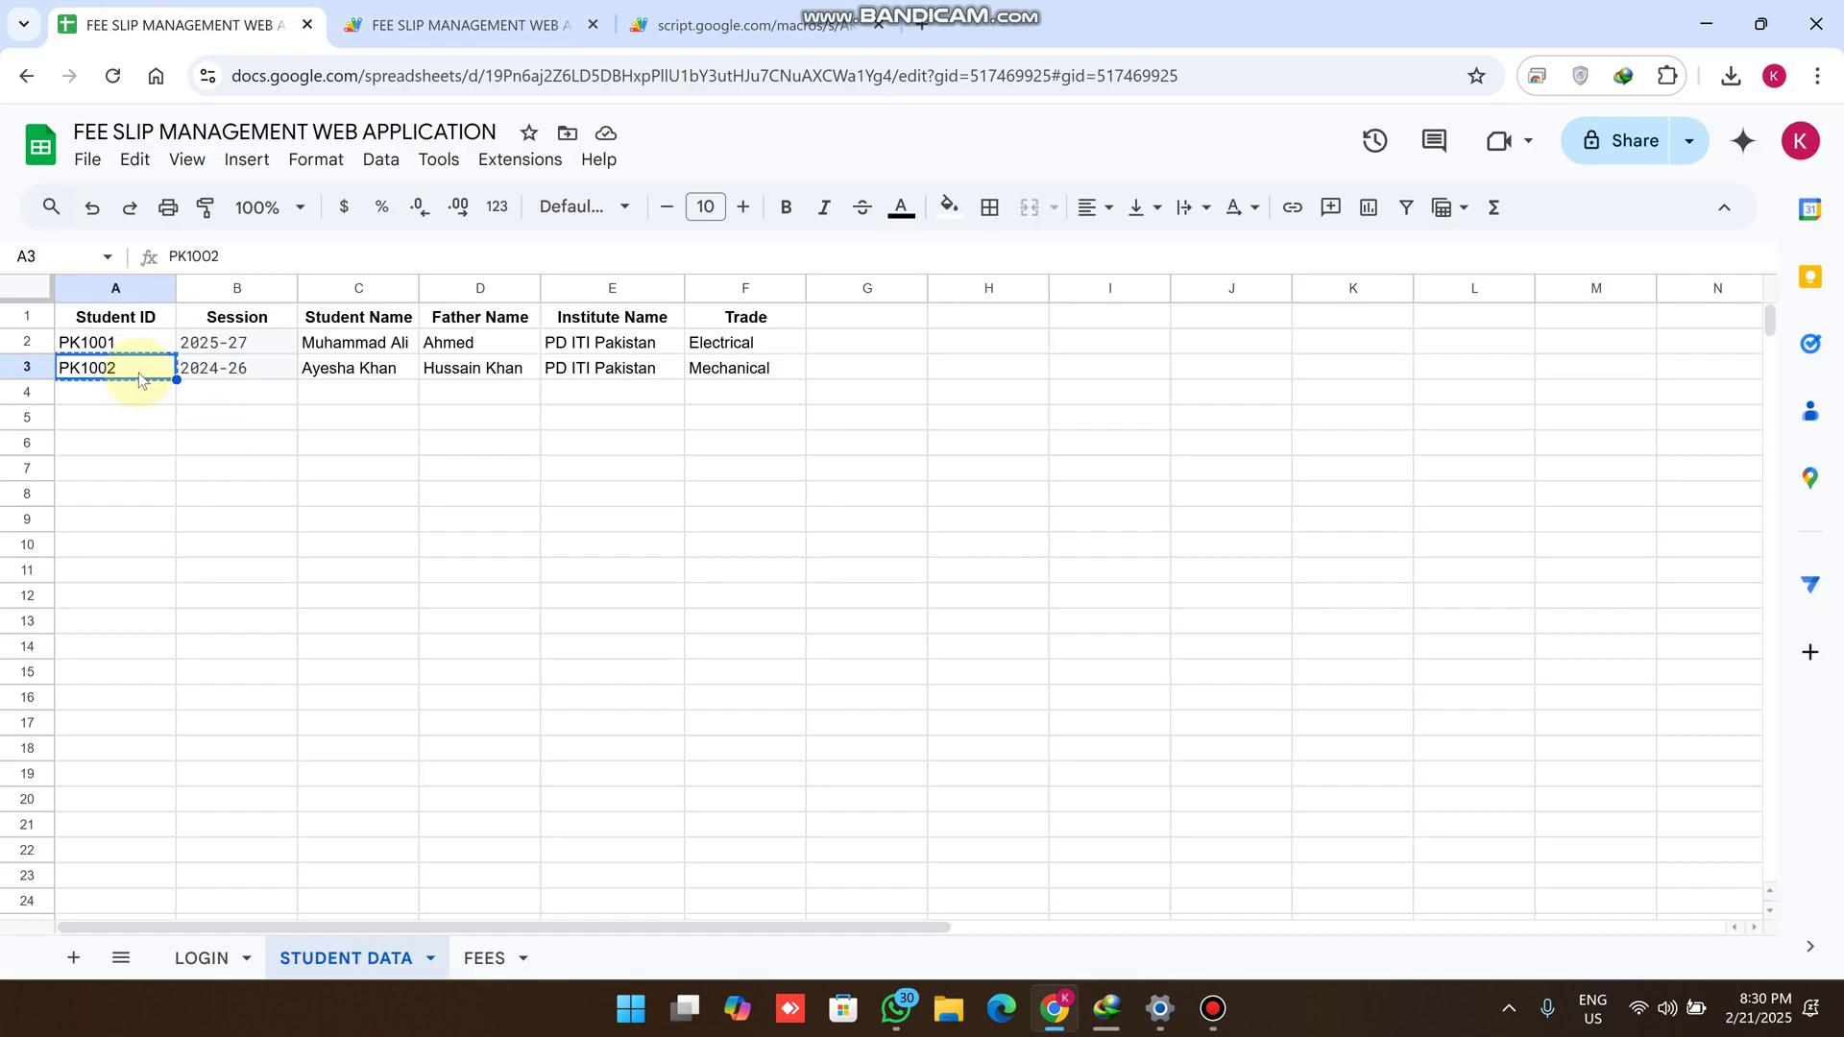
{"action": "left_click", "coordinate": [750, 24]}
{"action": "left_click_drag", "start_coordinate": [362, 161], "coordinate": [217, 151]}
{"action": "key", "text": "ctrl+a"}
{"action": "key", "text": "ctrl+v"}
{"action": "left_click", "coordinate": [466, 151]}
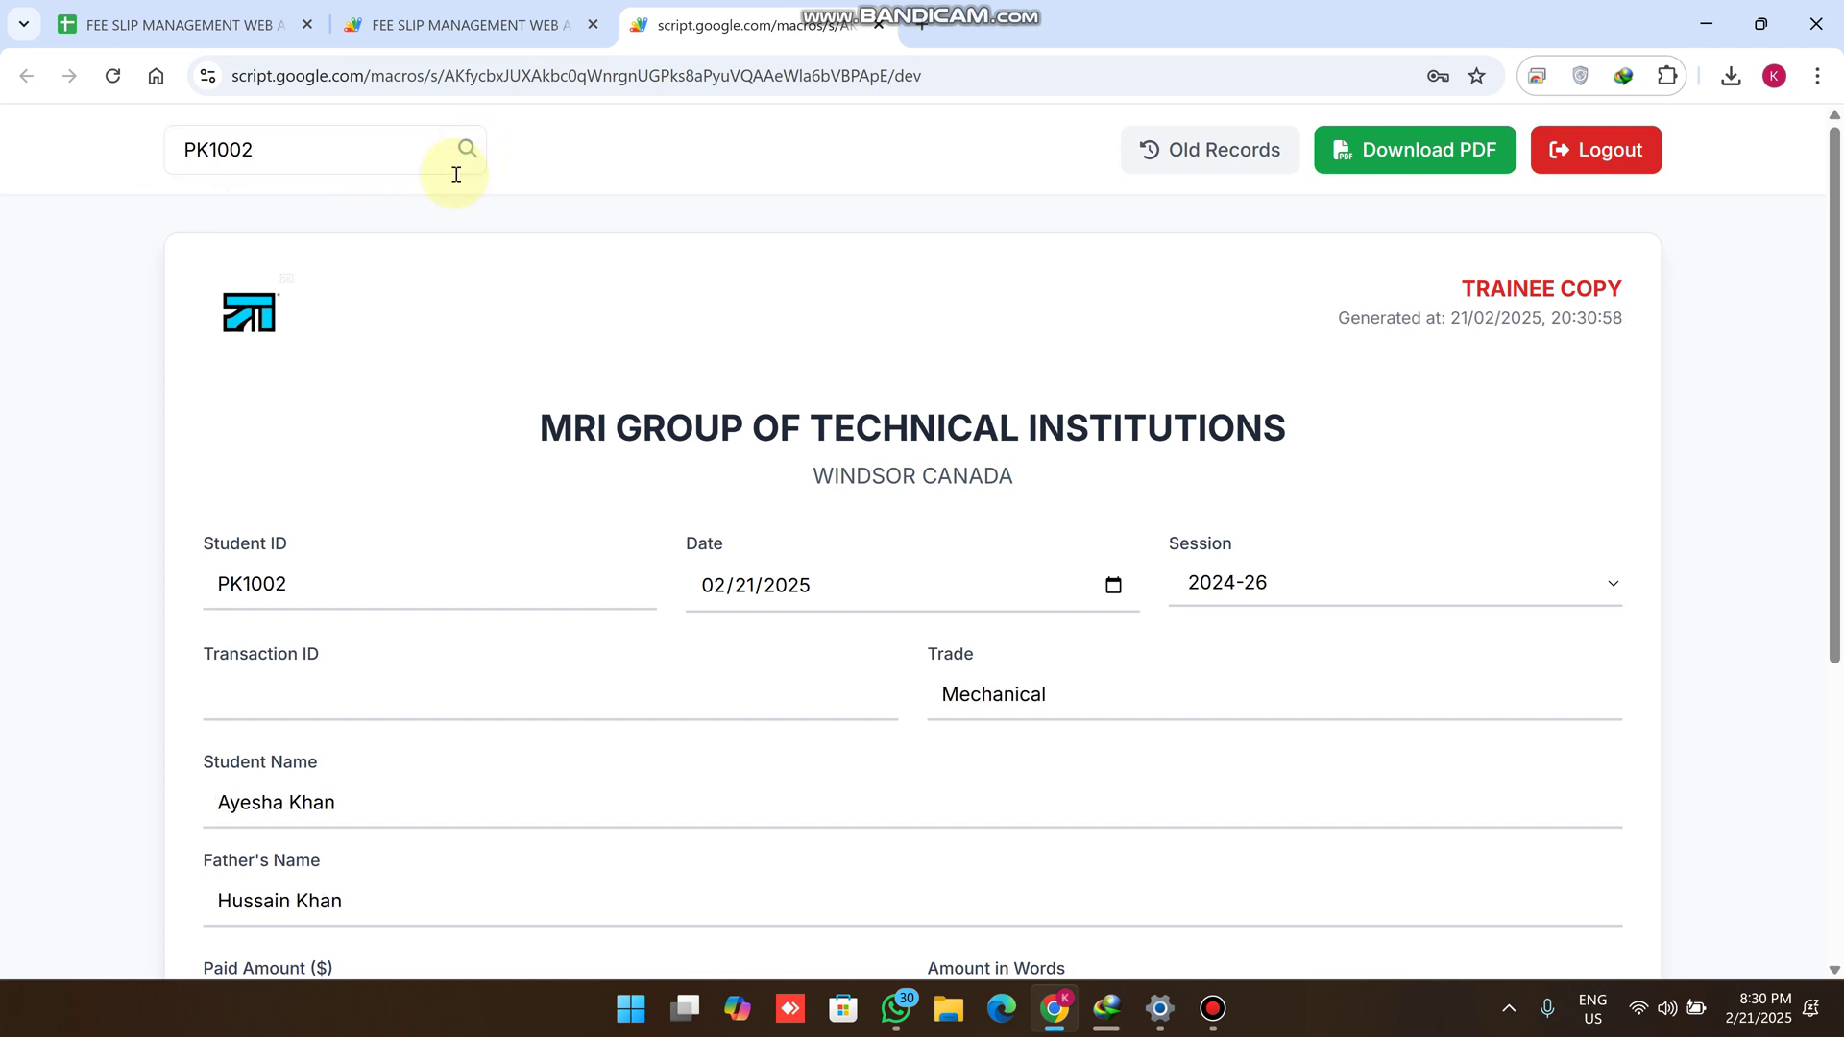
Review PK1002's auto-filled slip showing session 2024-26 and trade Mechanical
{"action": "scroll", "coordinate": [399, 361], "scroll_direction": "down", "scroll_amount": 1}
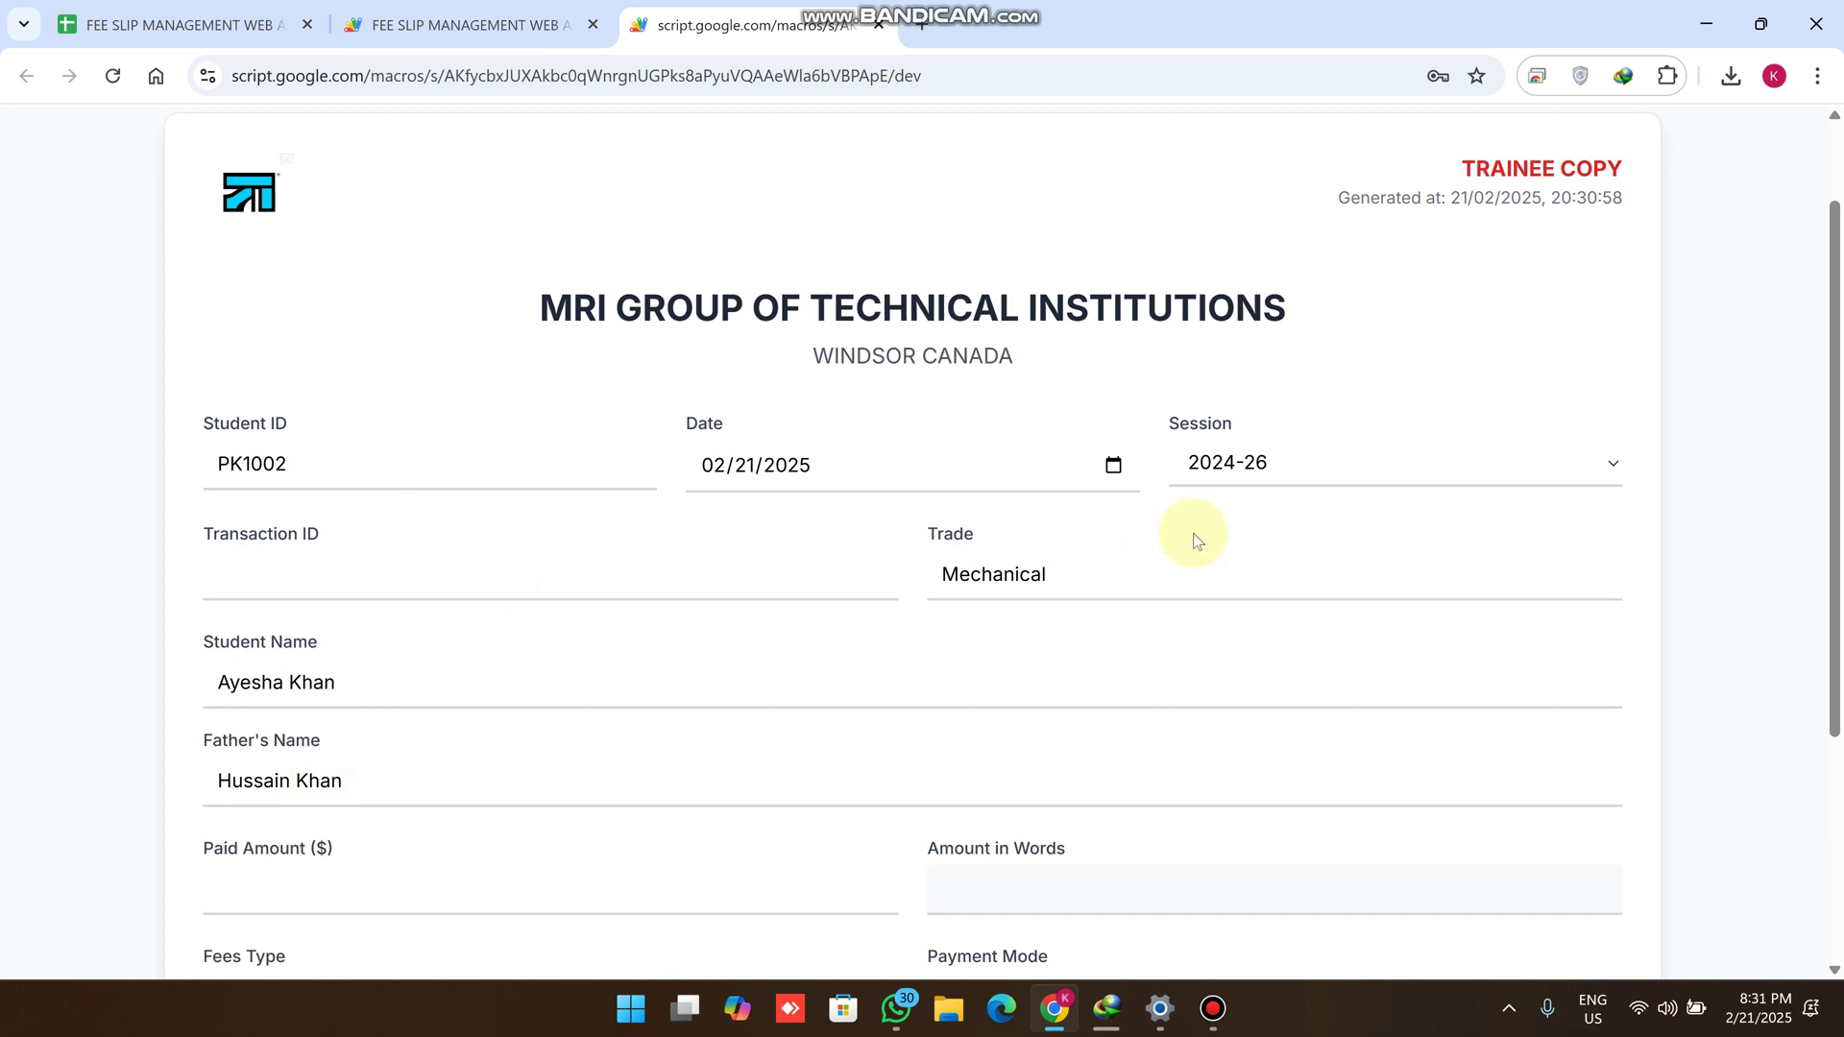
{"action": "scroll", "coordinate": [669, 544], "scroll_direction": "up", "scroll_amount": 1}
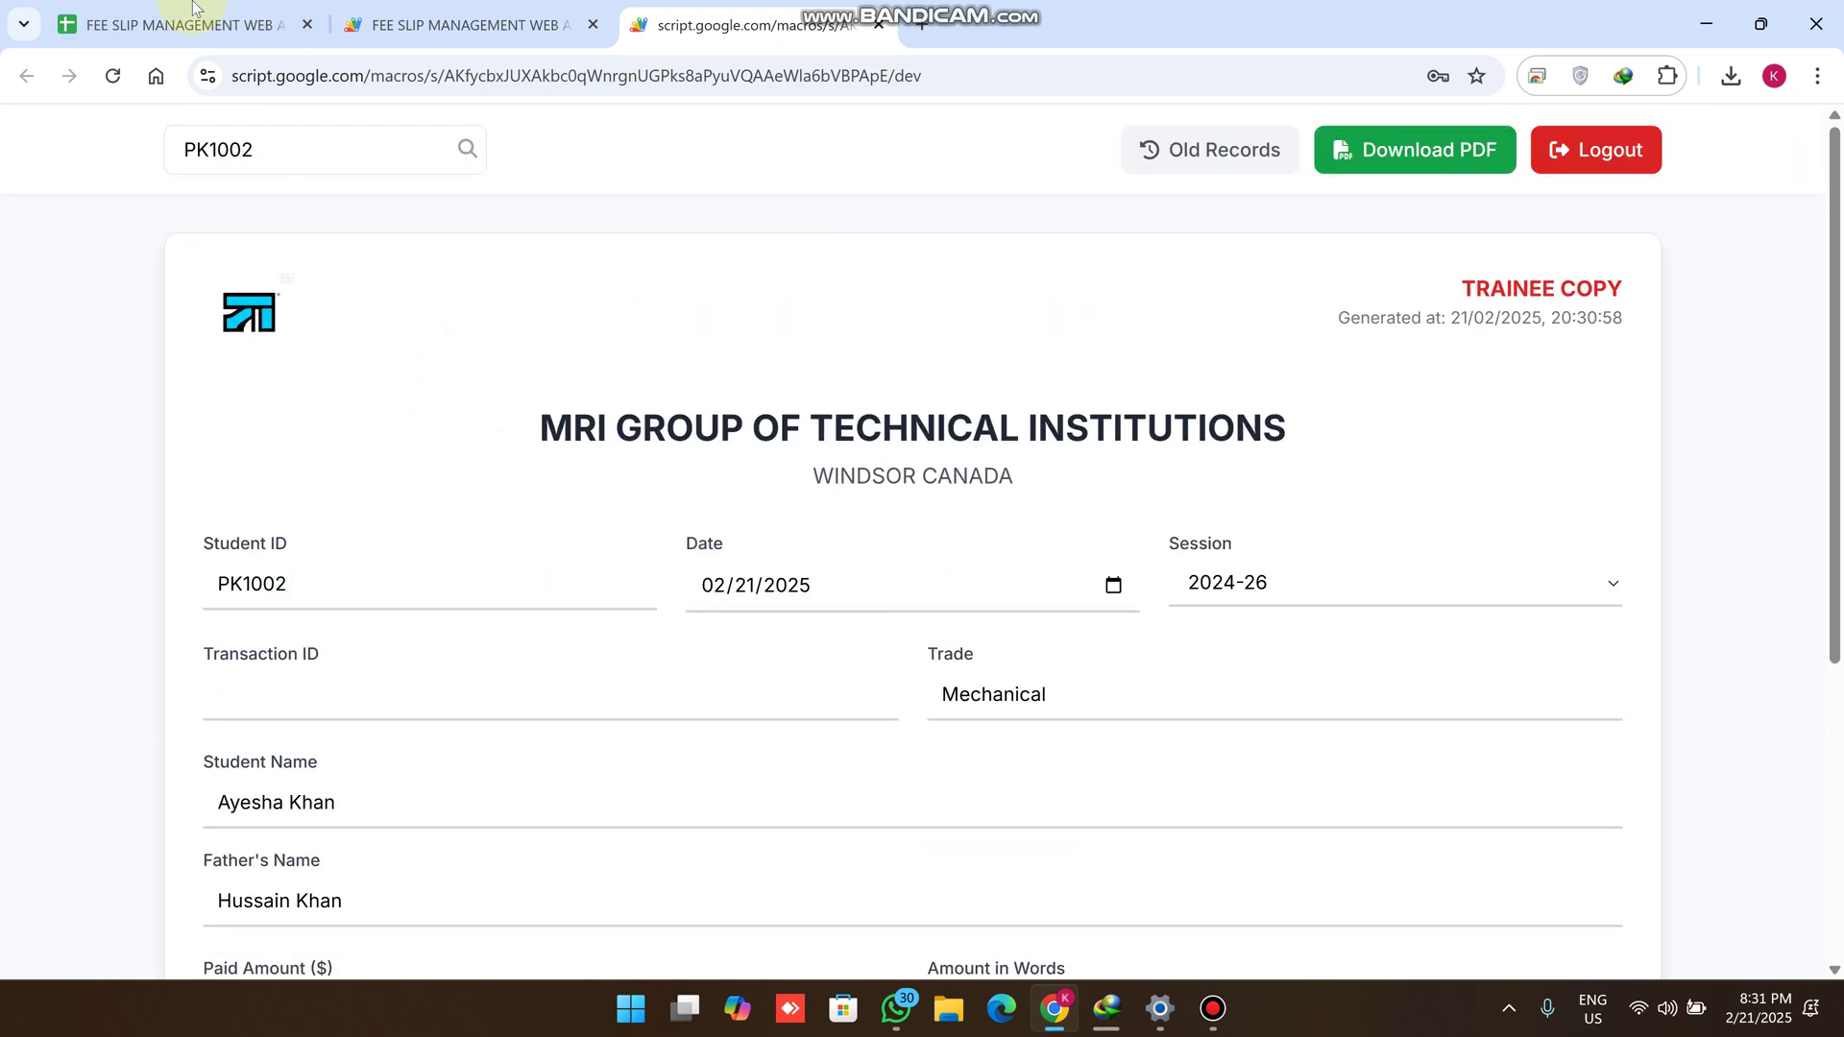
{"action": "left_click", "coordinate": [240, 27]}
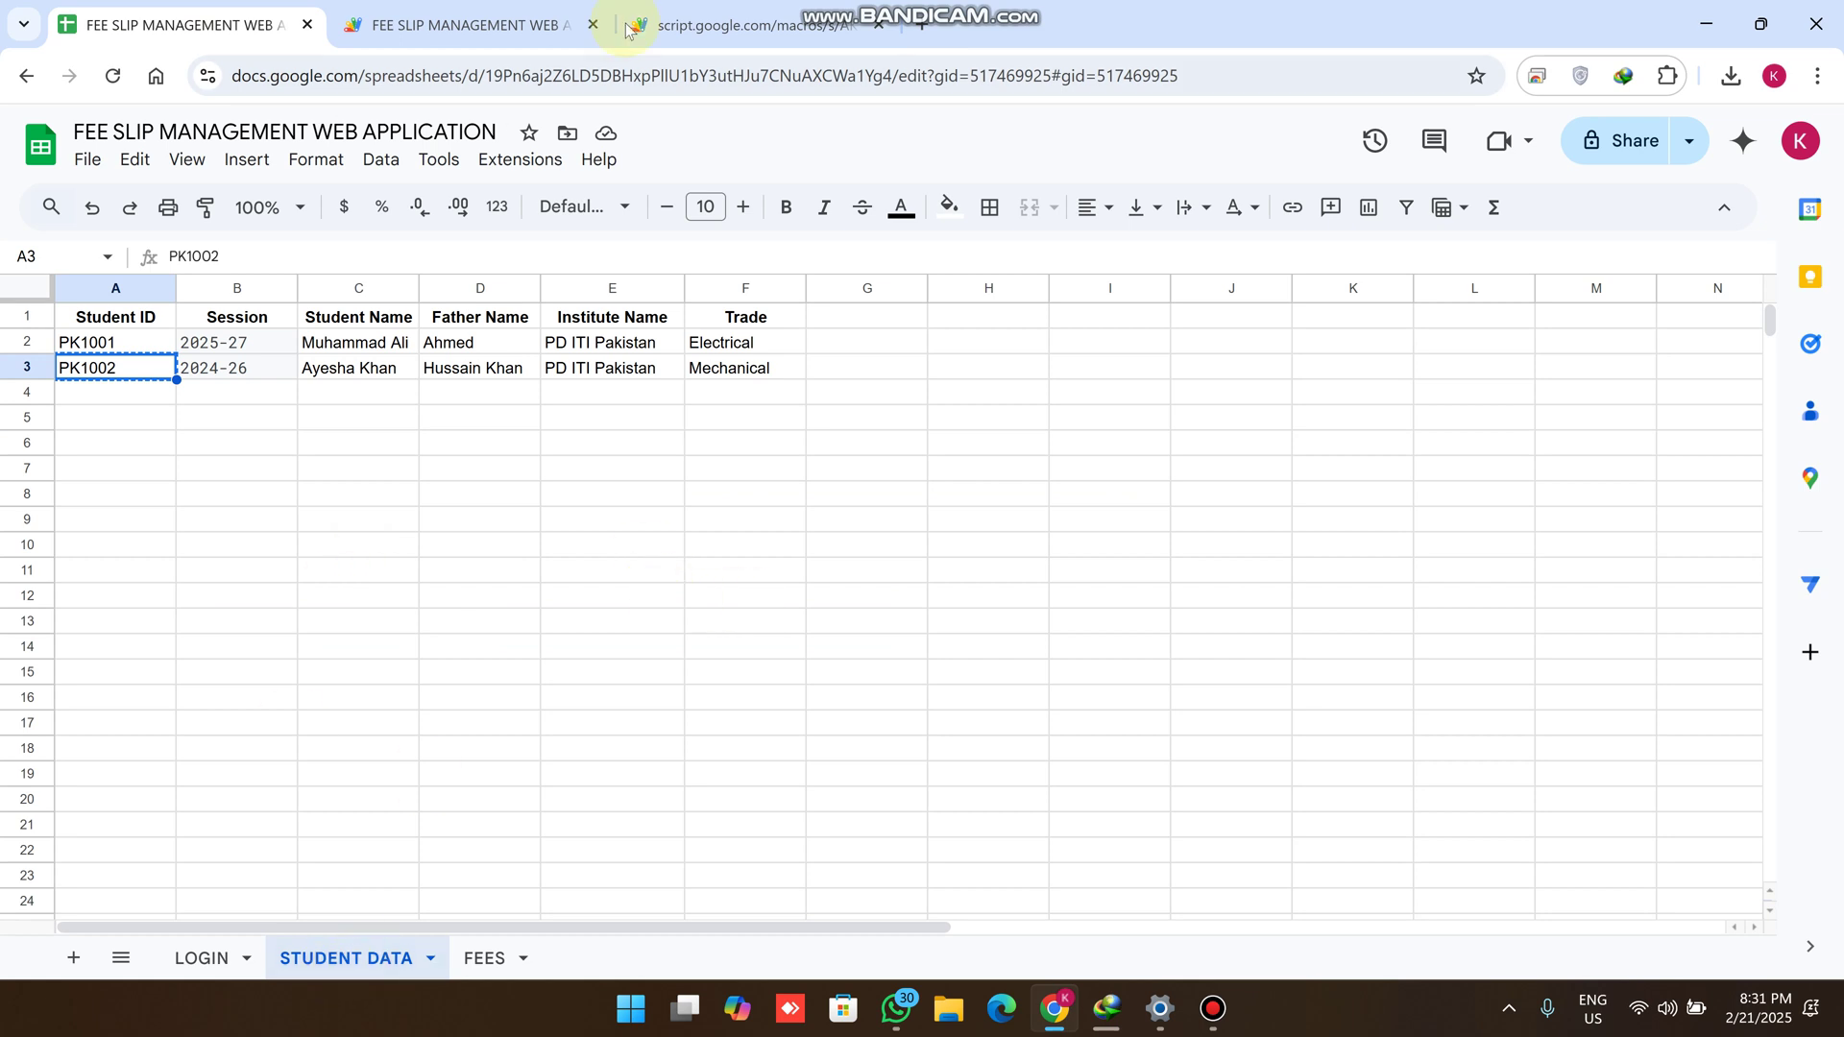
{"action": "left_click", "coordinate": [740, 25]}
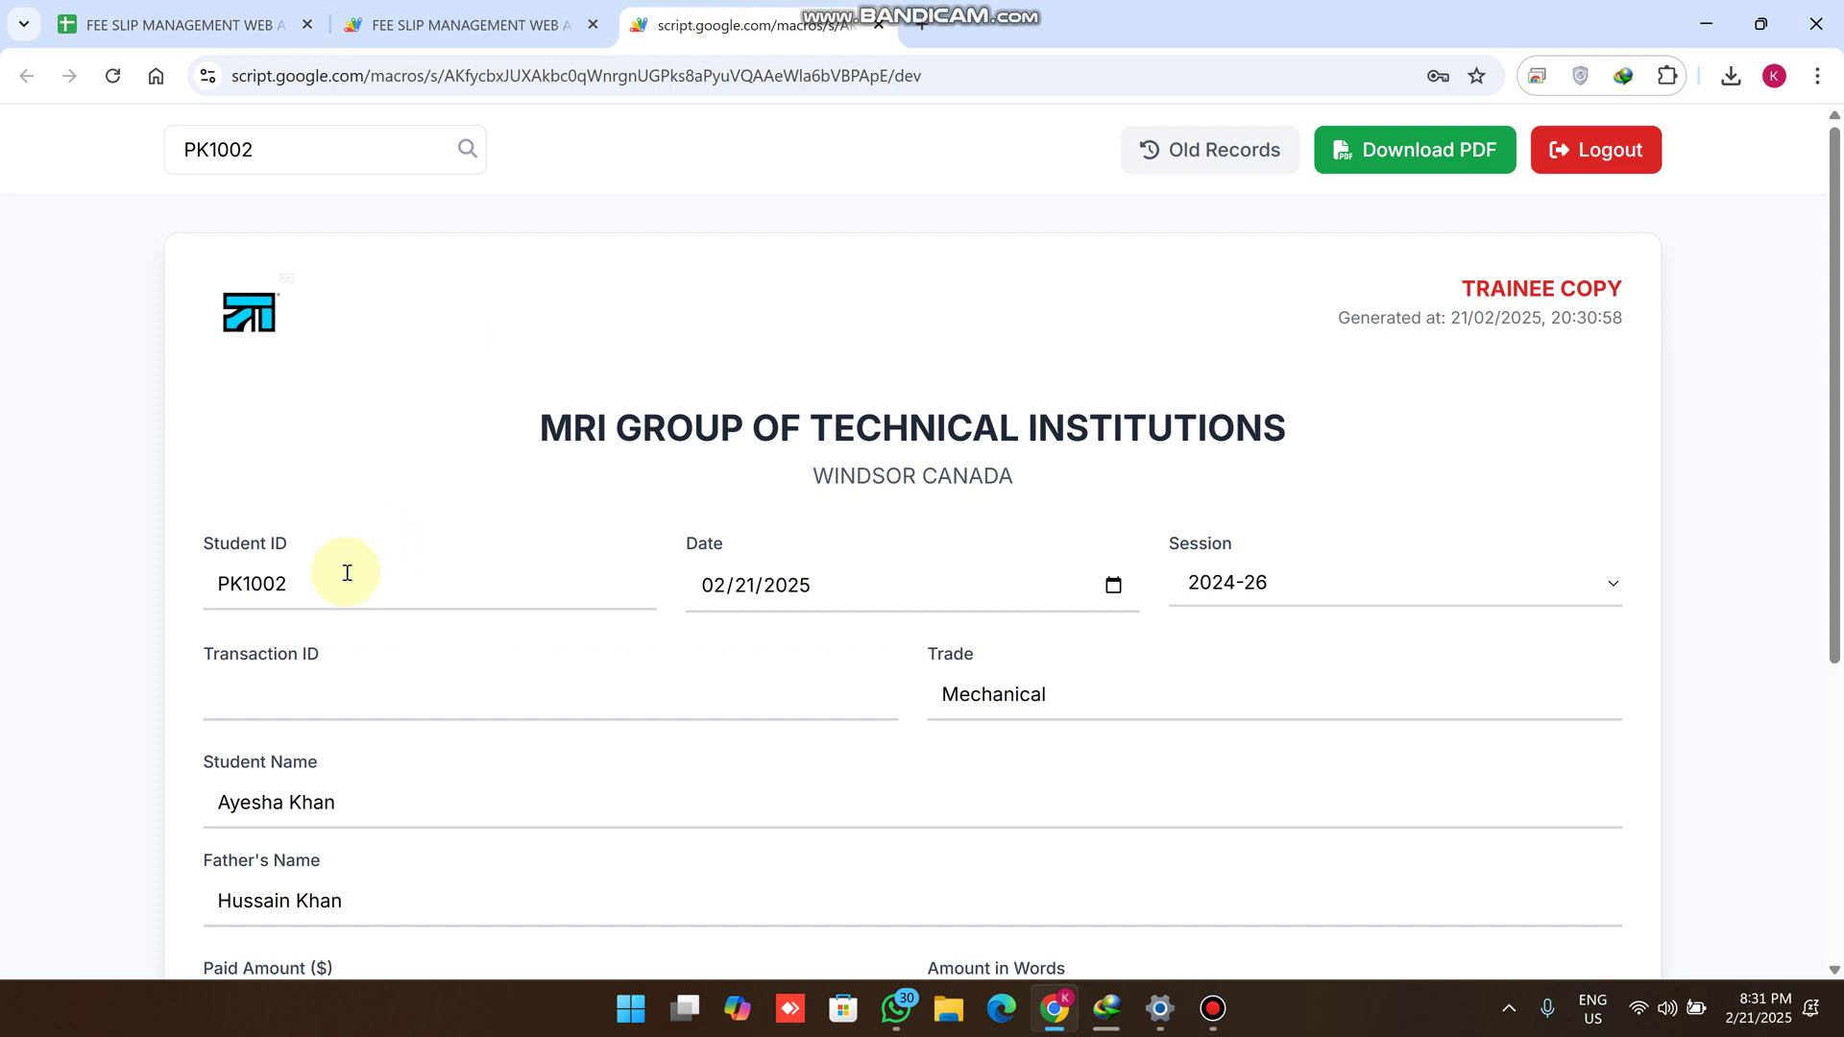
{"action": "scroll", "coordinate": [347, 573], "scroll_direction": "down", "scroll_amount": 3}
{"action": "left_click_drag", "start_coordinate": [342, 345], "coordinate": [96, 351]}
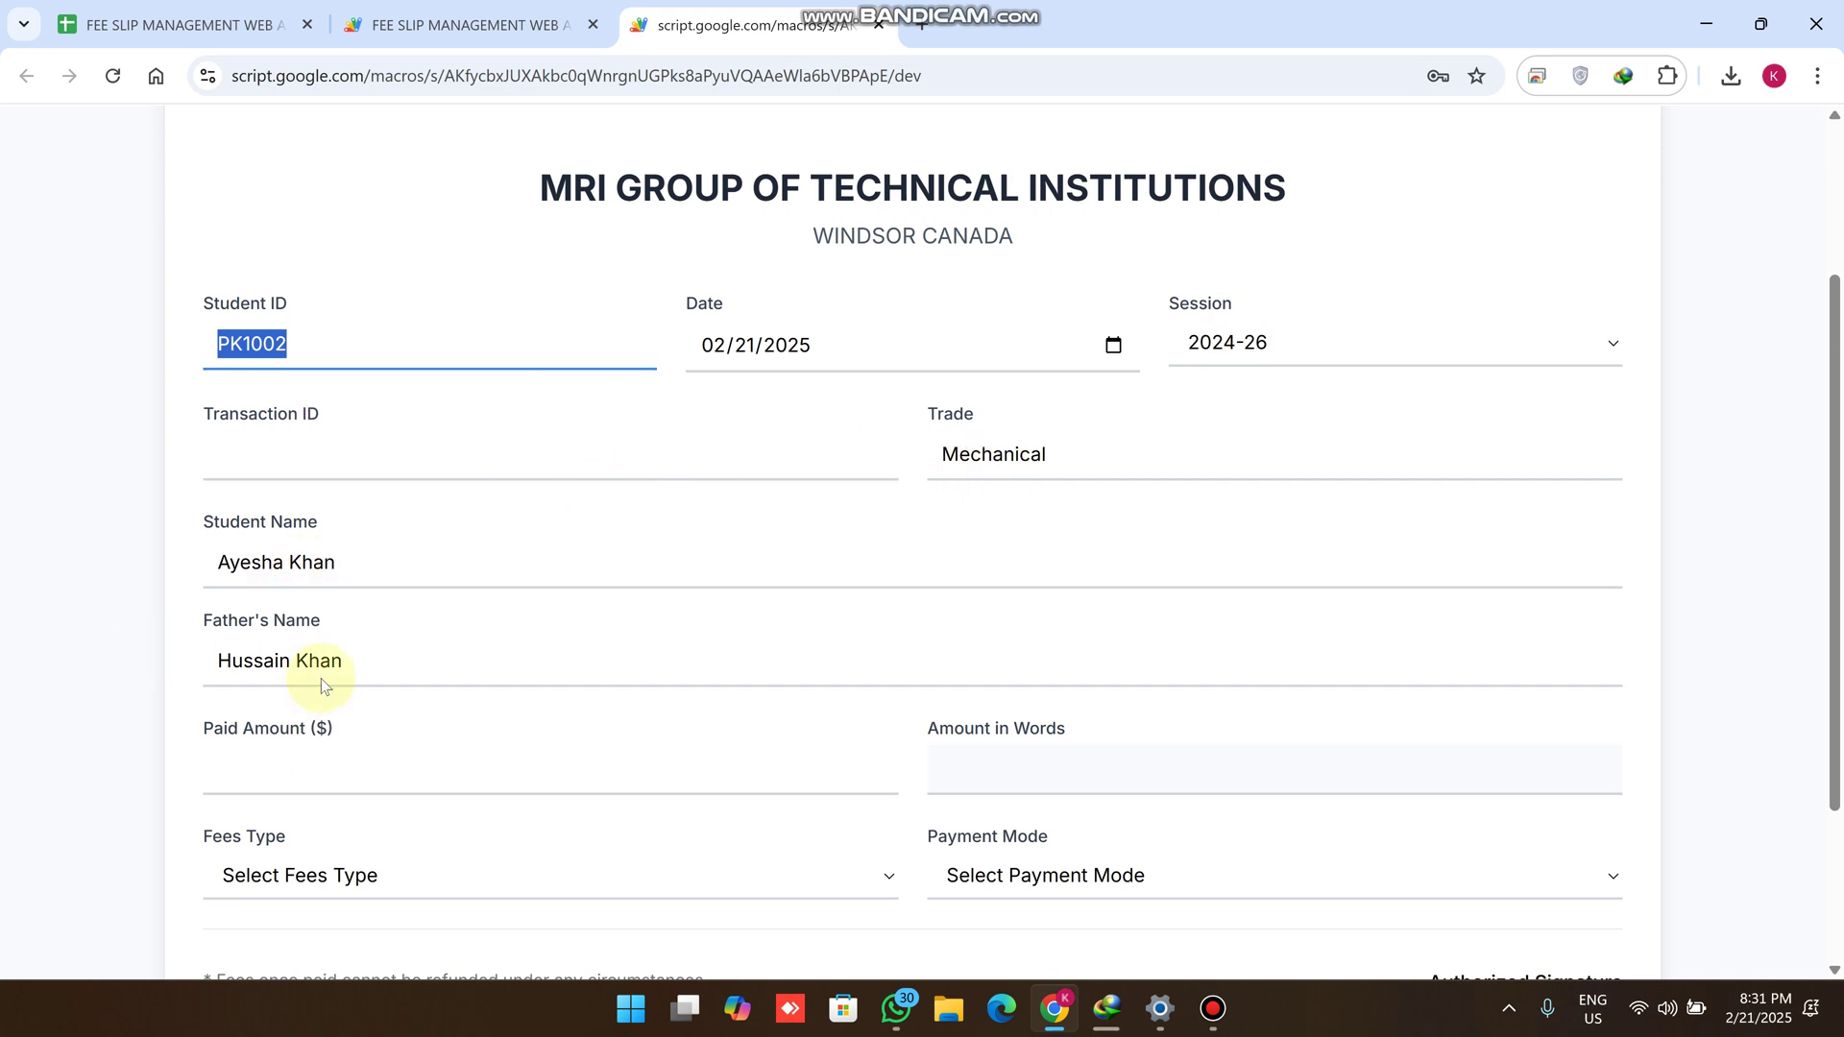
{"action": "scroll", "coordinate": [1024, 793], "scroll_direction": "down", "scroll_amount": 3}
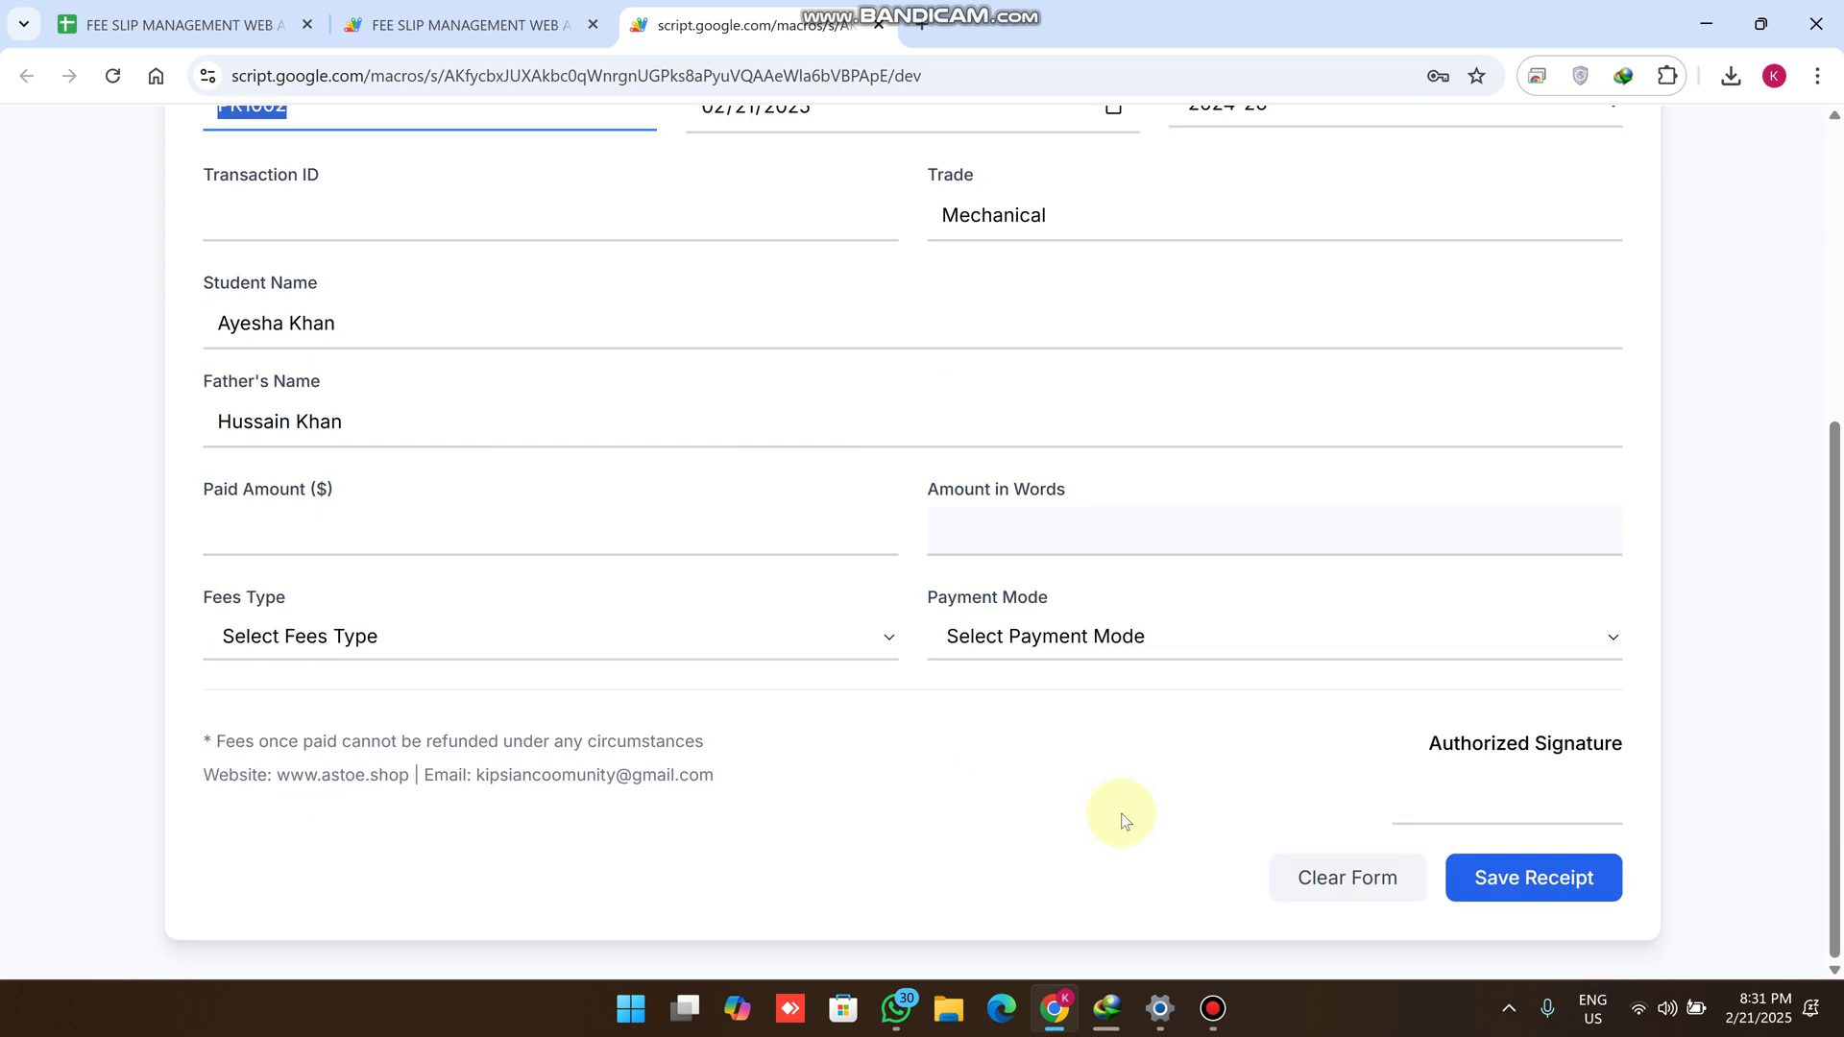
{"action": "scroll", "coordinate": [1120, 815], "scroll_direction": "up", "scroll_amount": 5}
{"action": "scroll", "coordinate": [1522, 596], "scroll_direction": "down", "scroll_amount": 5}
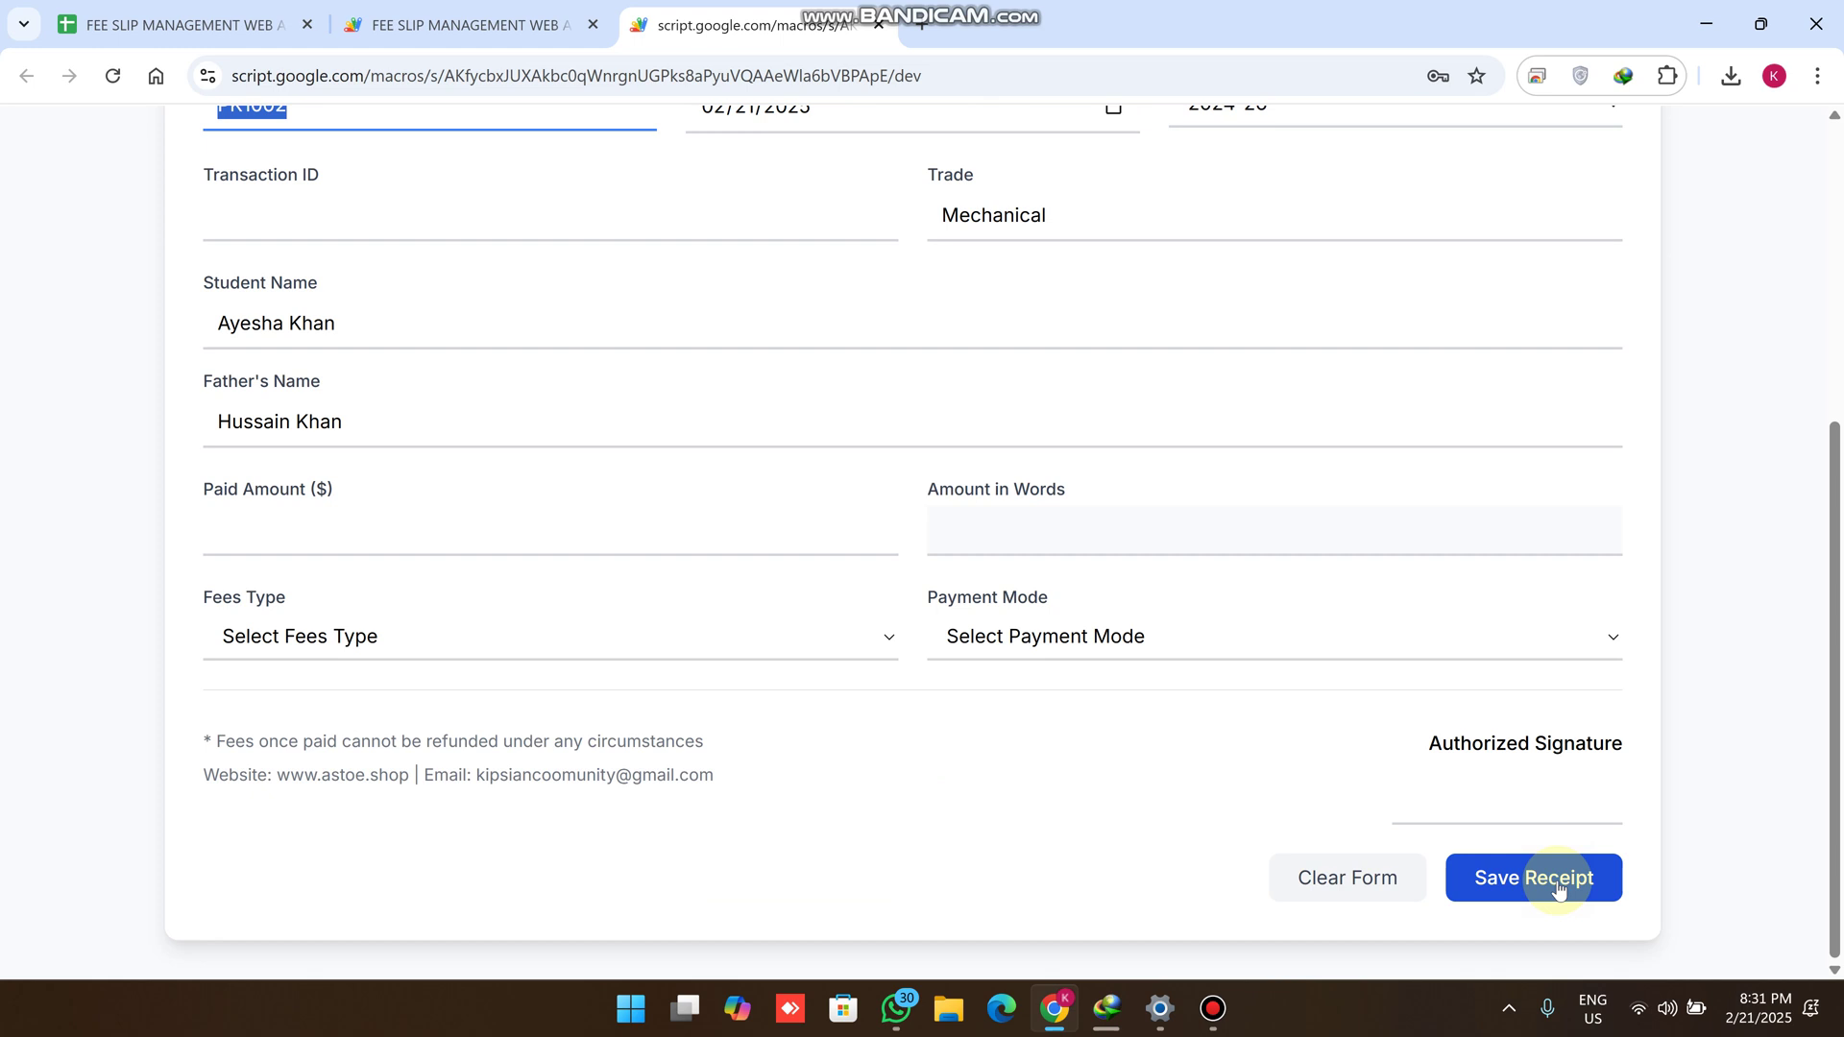
{"action": "scroll", "coordinate": [871, 383], "scroll_direction": "up", "scroll_amount": 5}
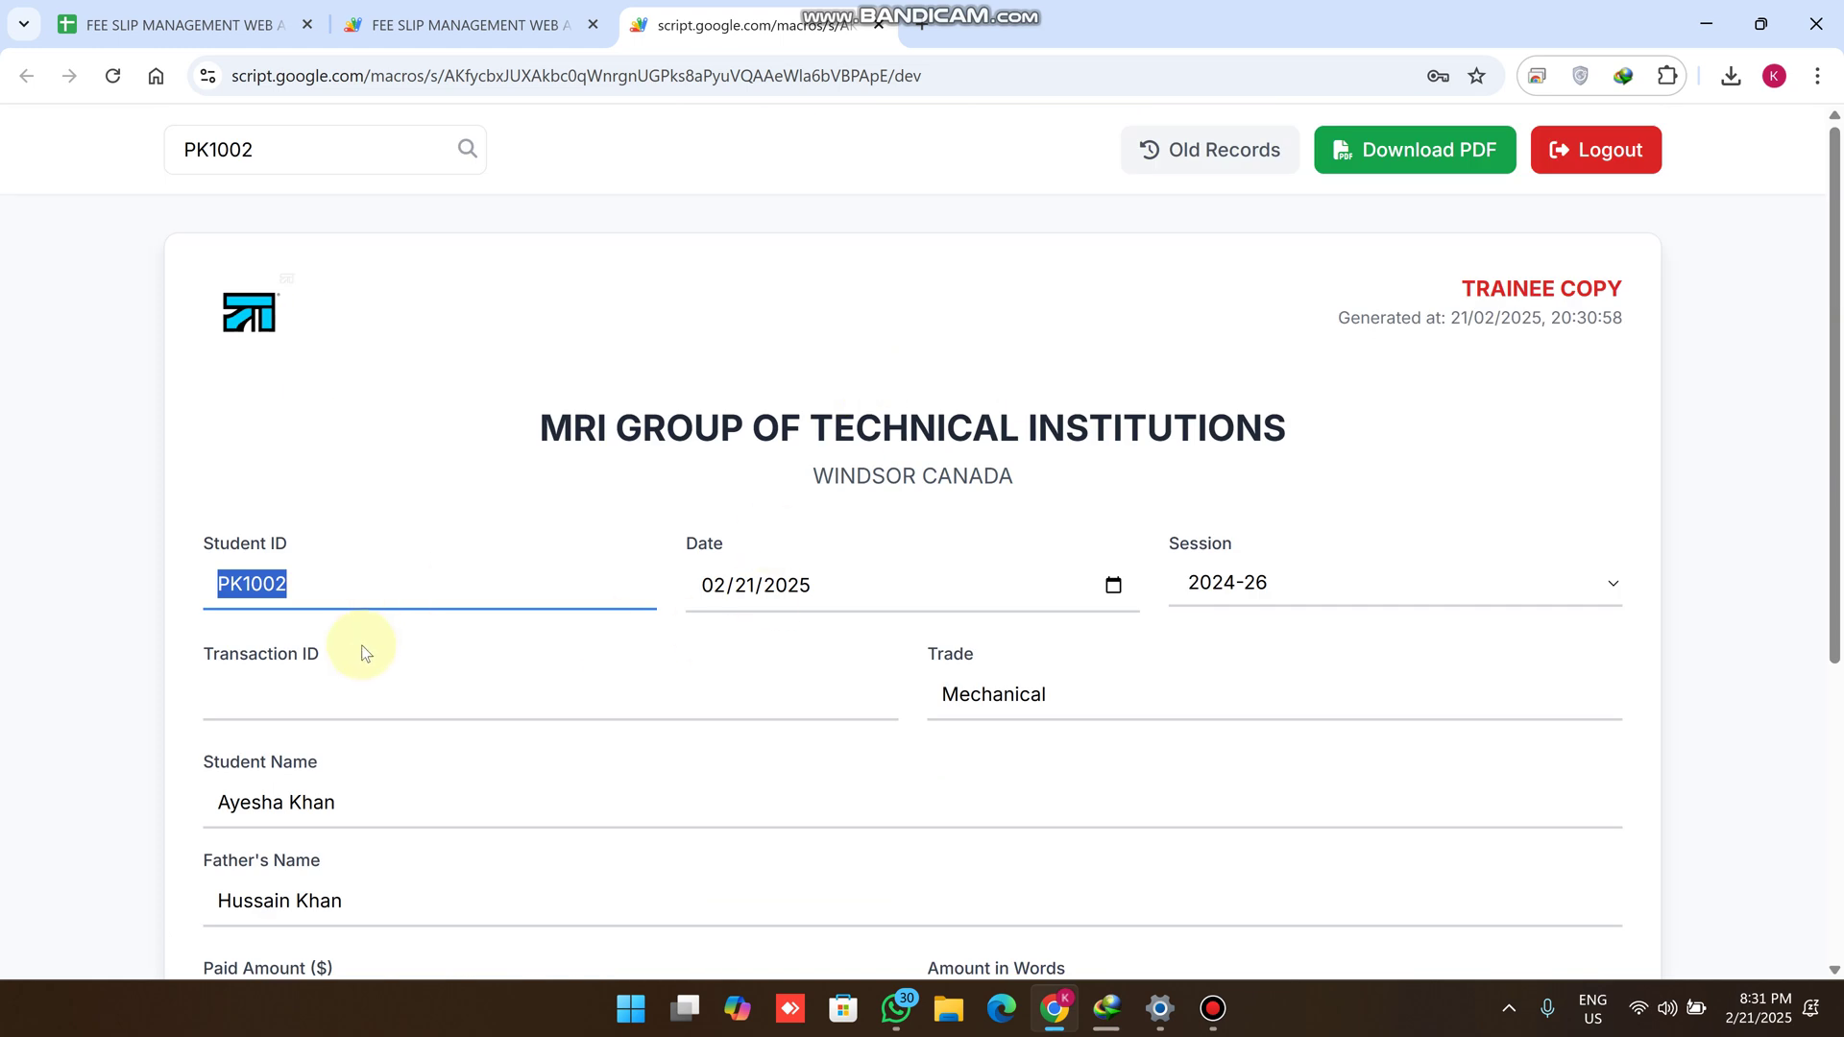
{"action": "left_click_drag", "start_coordinate": [362, 650], "coordinate": [165, 648]}
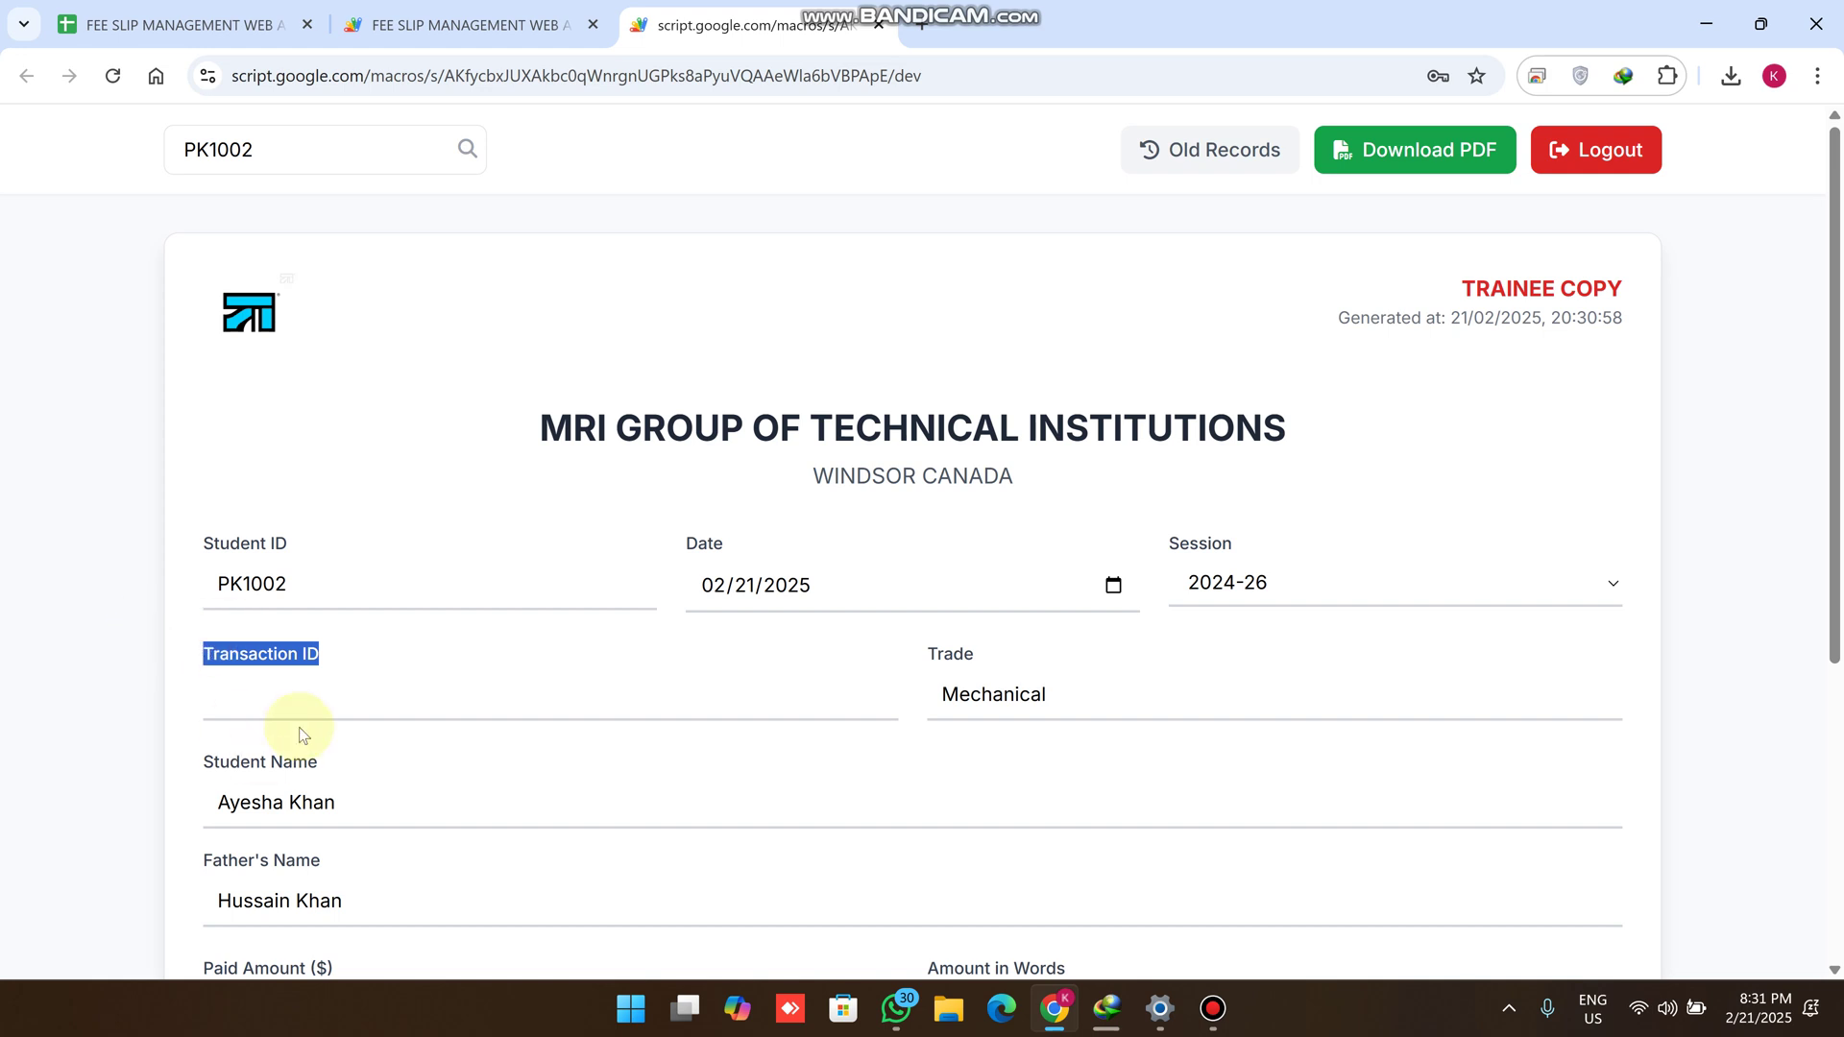
Fill in transaction ID TXN1001 from the suggestion
{"action": "left_click", "coordinate": [308, 699]}
{"action": "type", "text": "999"}
{"action": "left_click", "coordinate": [356, 801]}
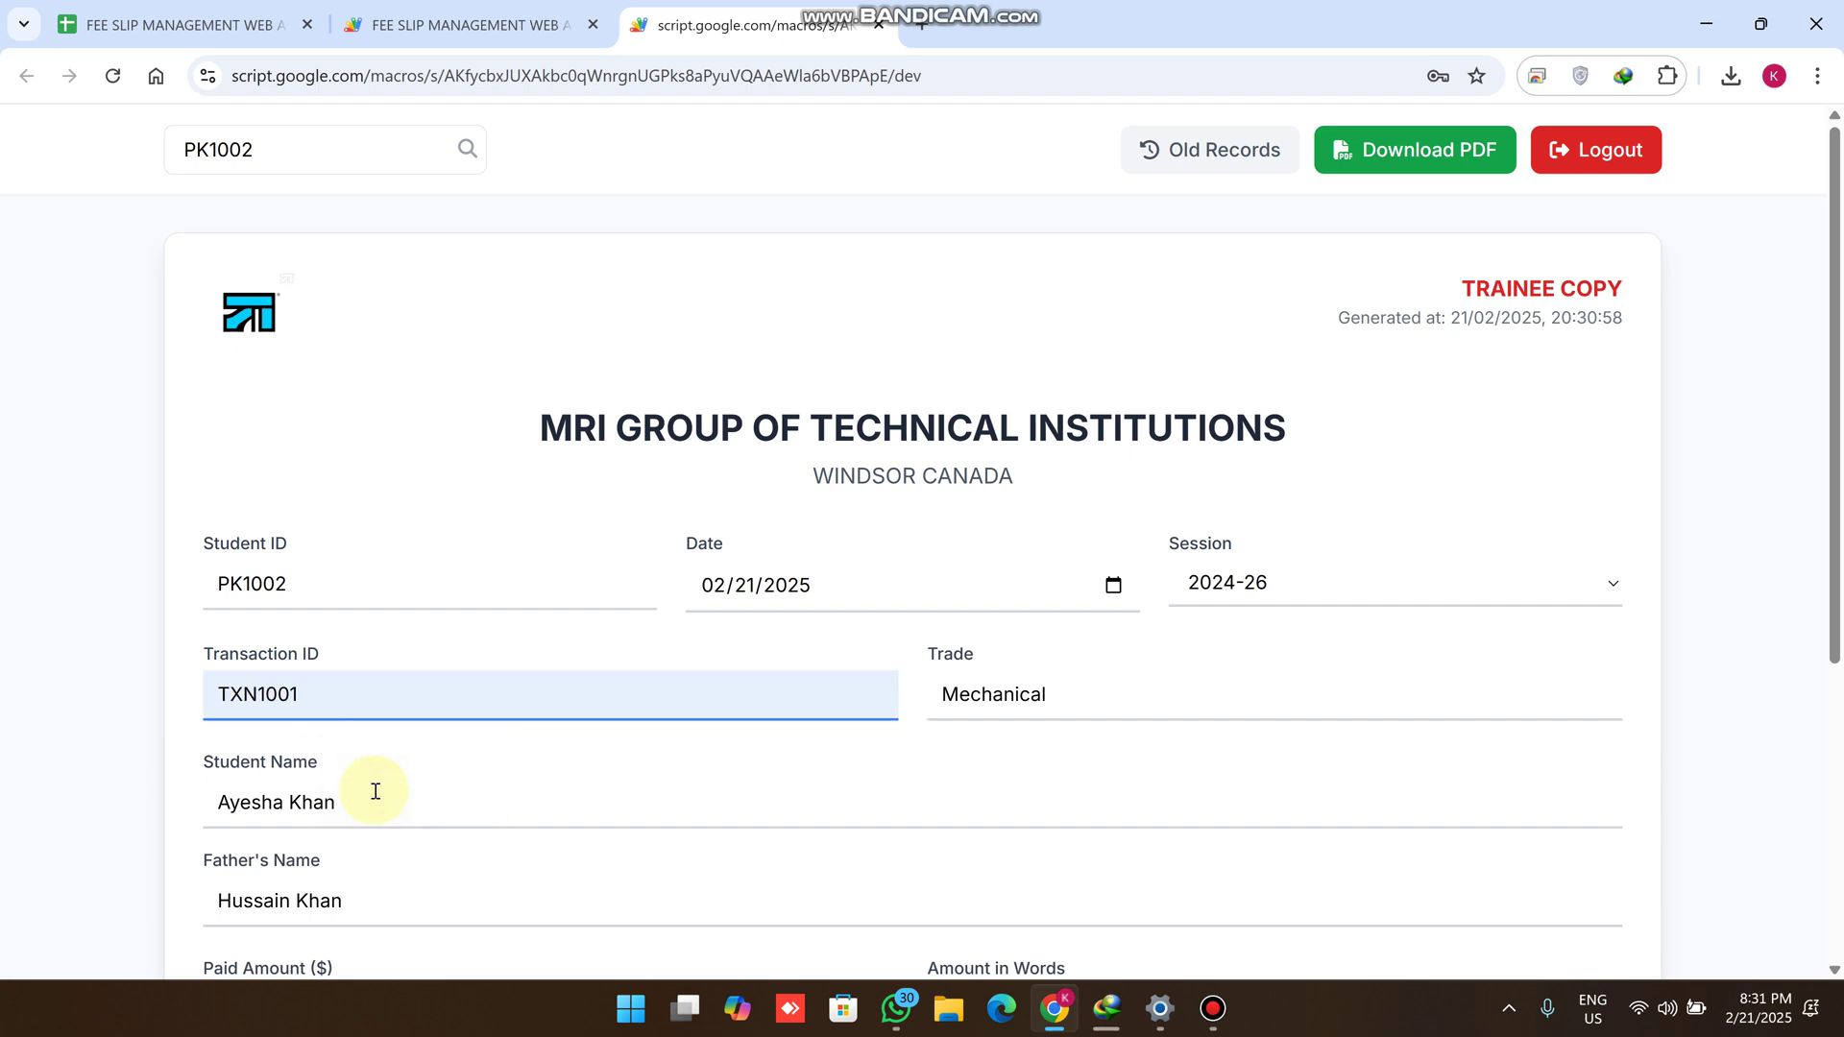
{"action": "scroll", "coordinate": [504, 614], "scroll_direction": "down", "scroll_amount": 2}
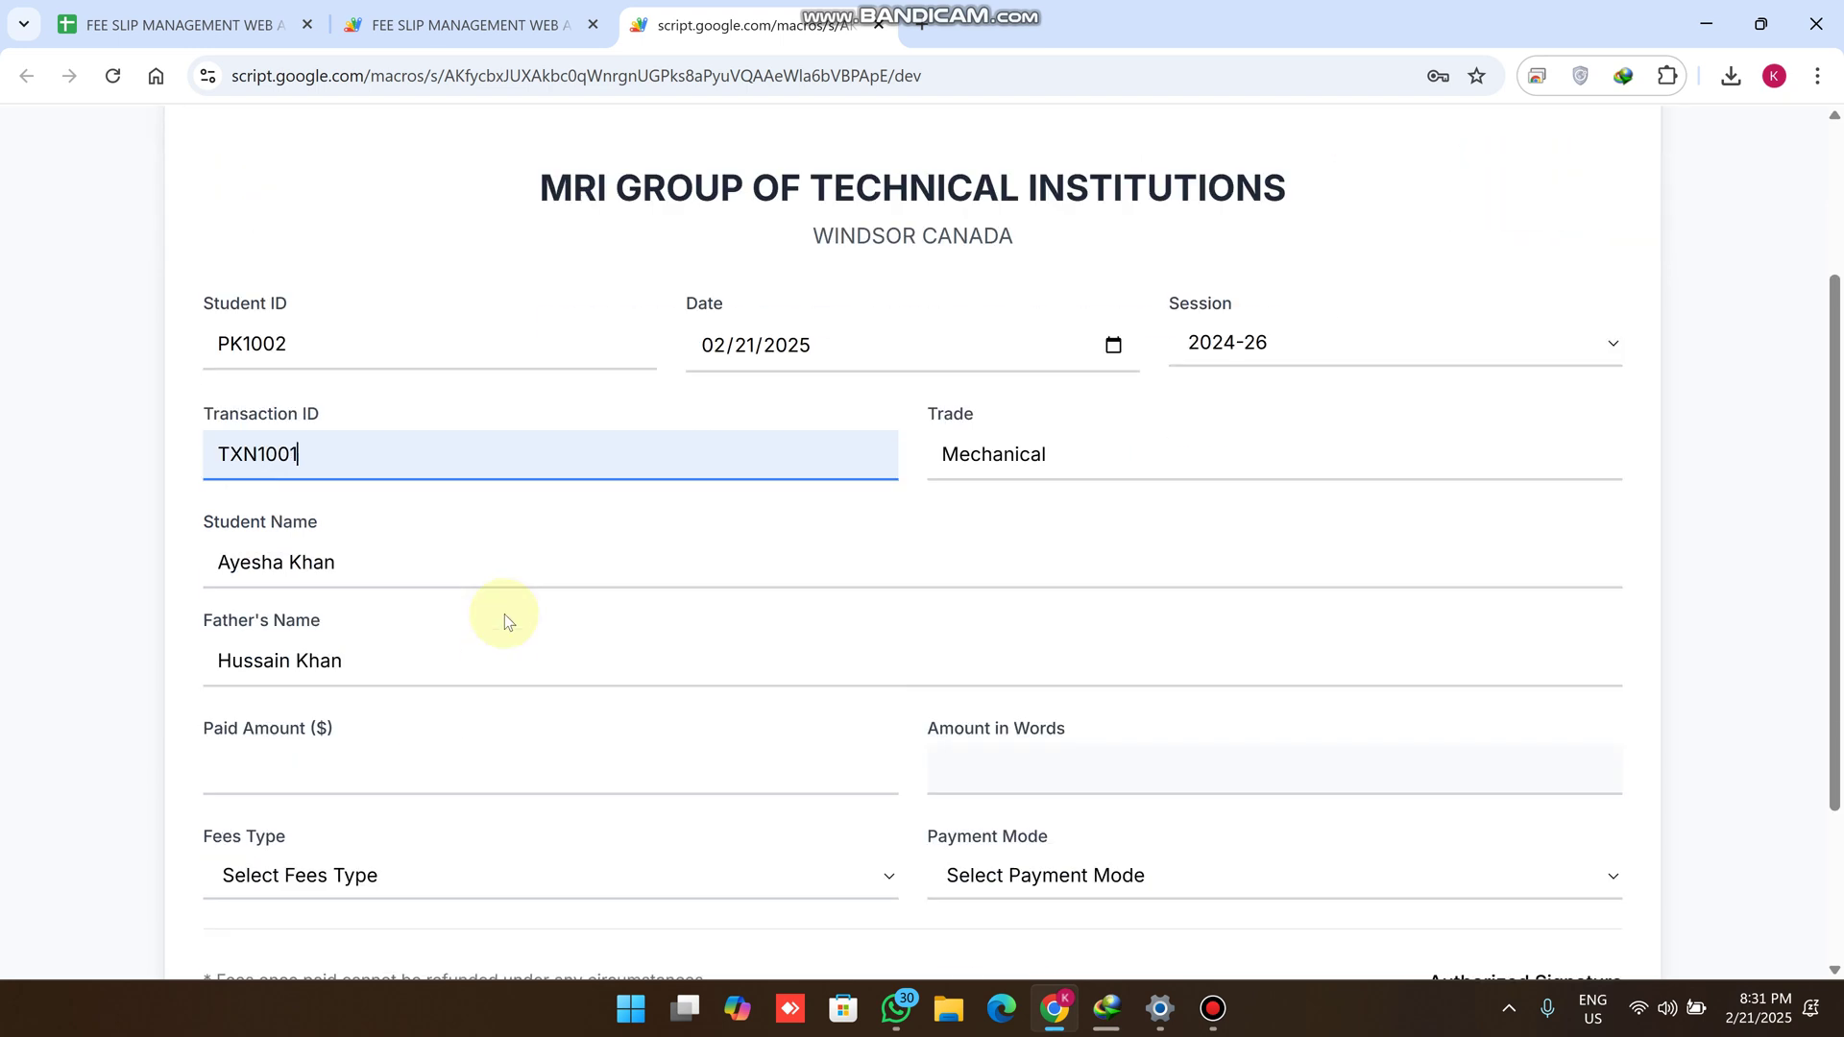
Fill in a paid amount of 1500, auto-filling 'one thousand five hundred' in words
{"action": "scroll", "coordinate": [504, 613], "scroll_direction": "down", "scroll_amount": 2}
{"action": "left_click", "coordinate": [265, 552]}
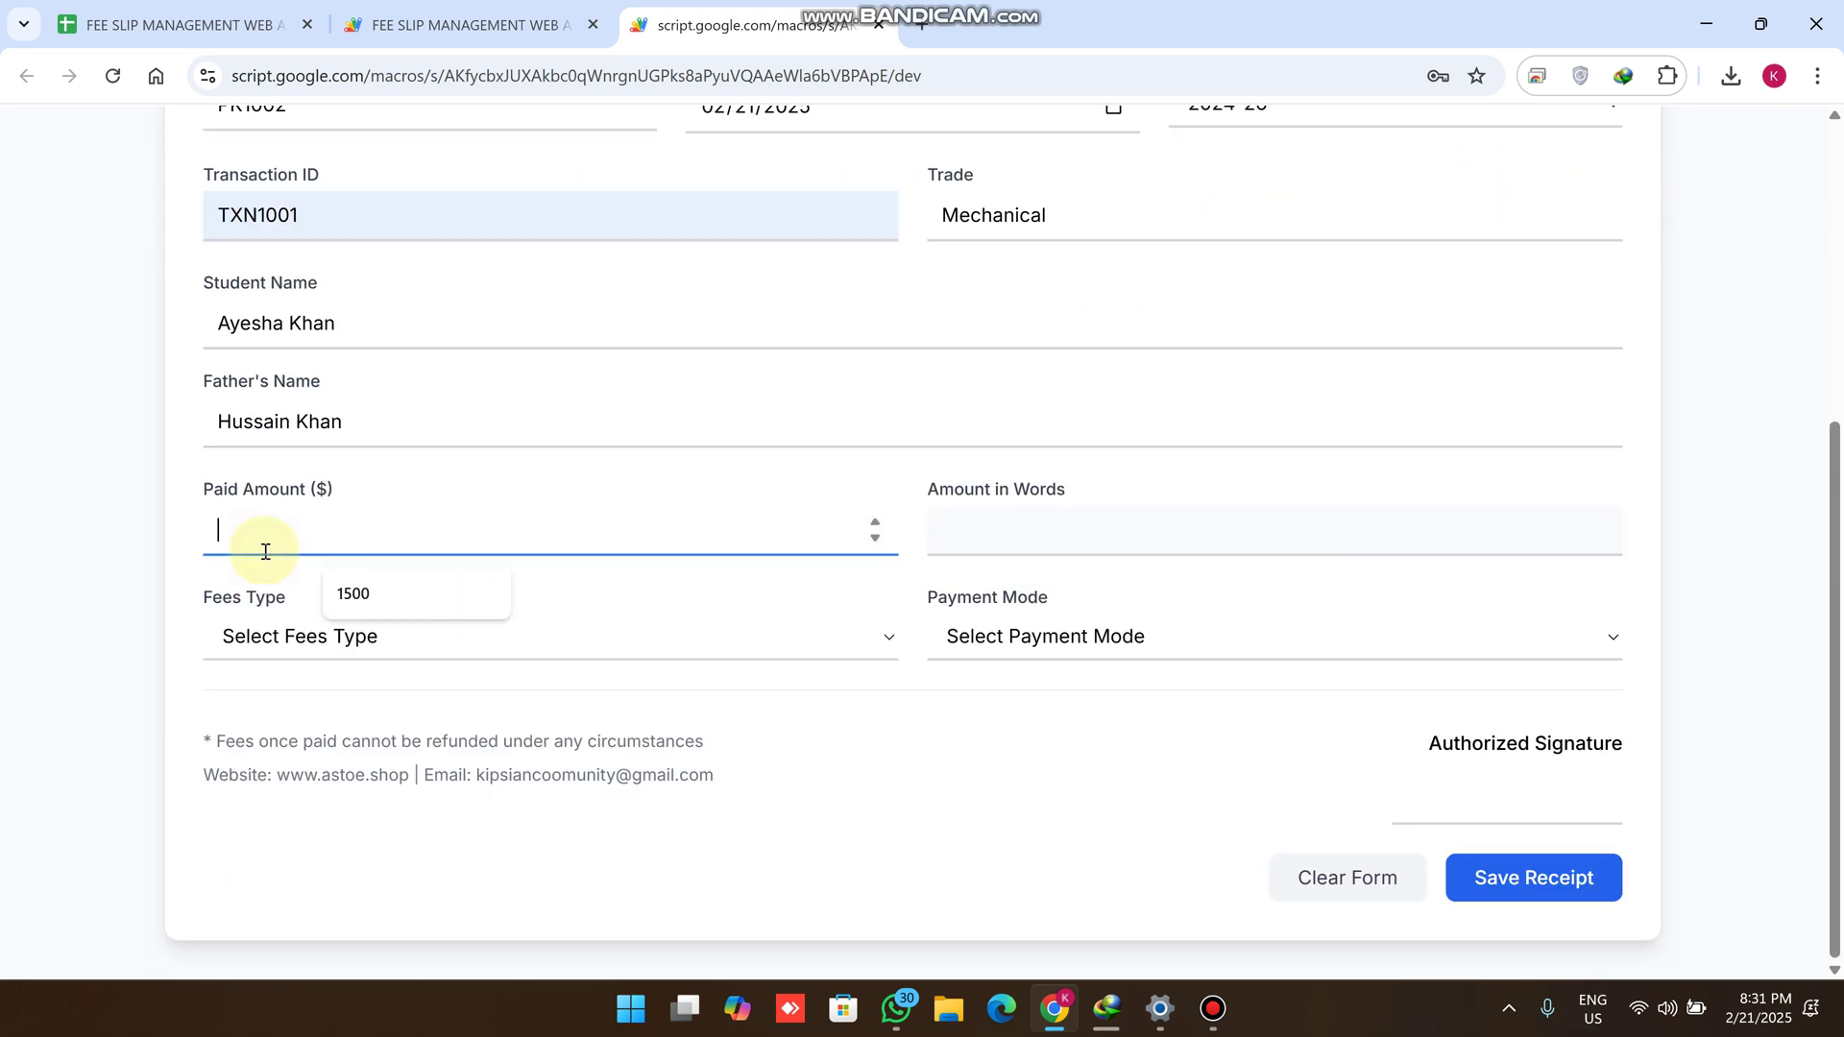
{"action": "left_click", "coordinate": [336, 592]}
{"action": "left_click_drag", "start_coordinate": [353, 531], "coordinate": [176, 543]}
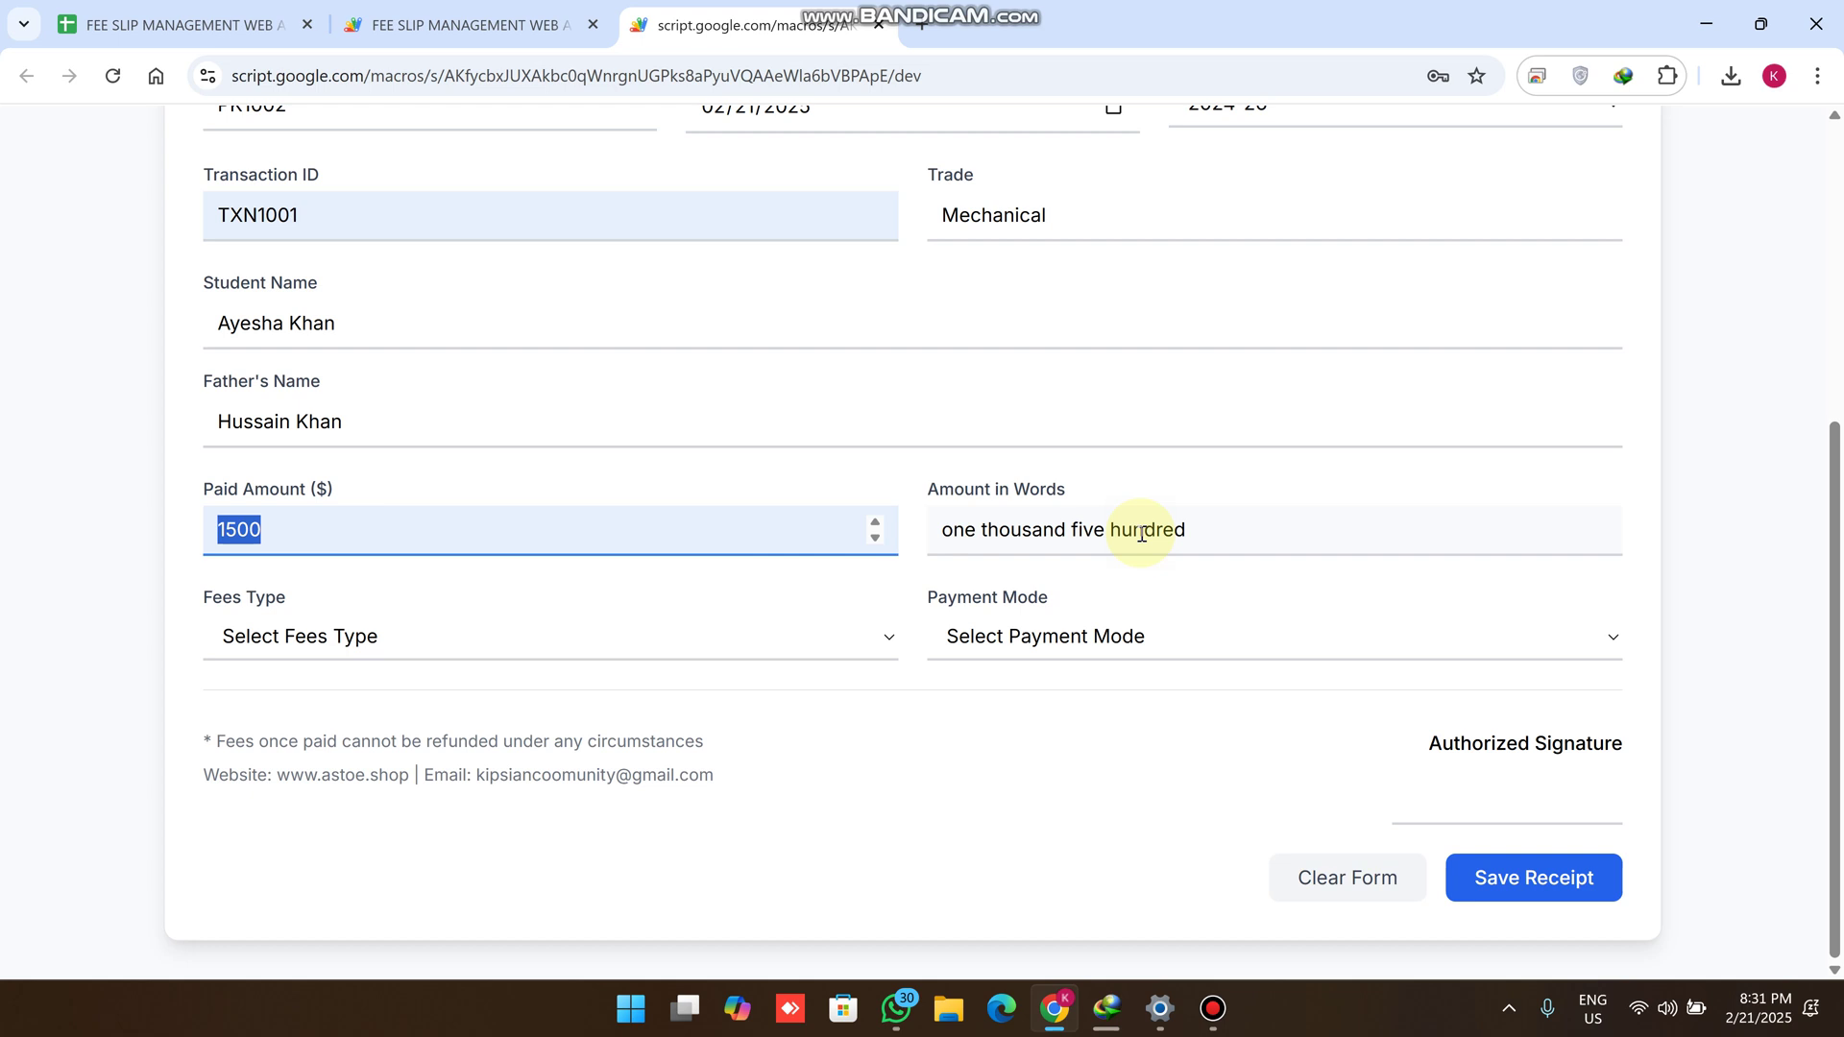
{"action": "left_click_drag", "start_coordinate": [309, 604], "coordinate": [190, 598]}
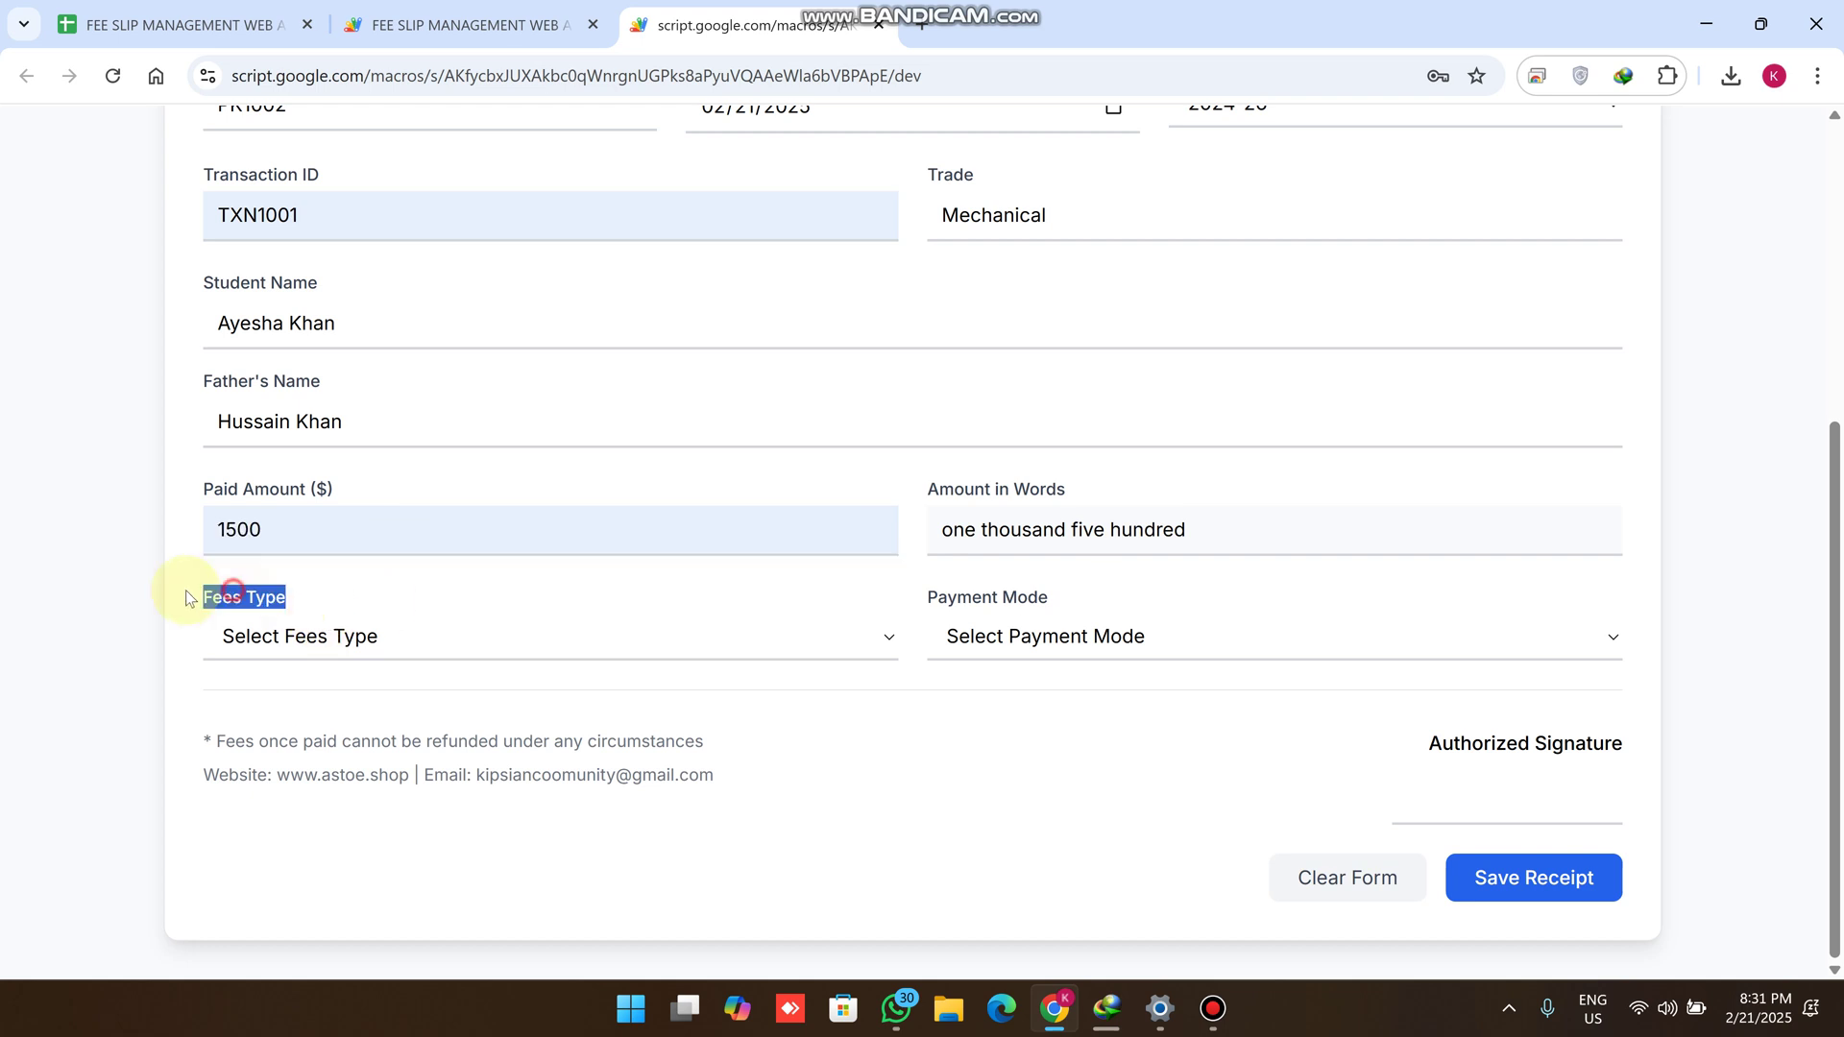
{"action": "left_click", "coordinate": [301, 634]}
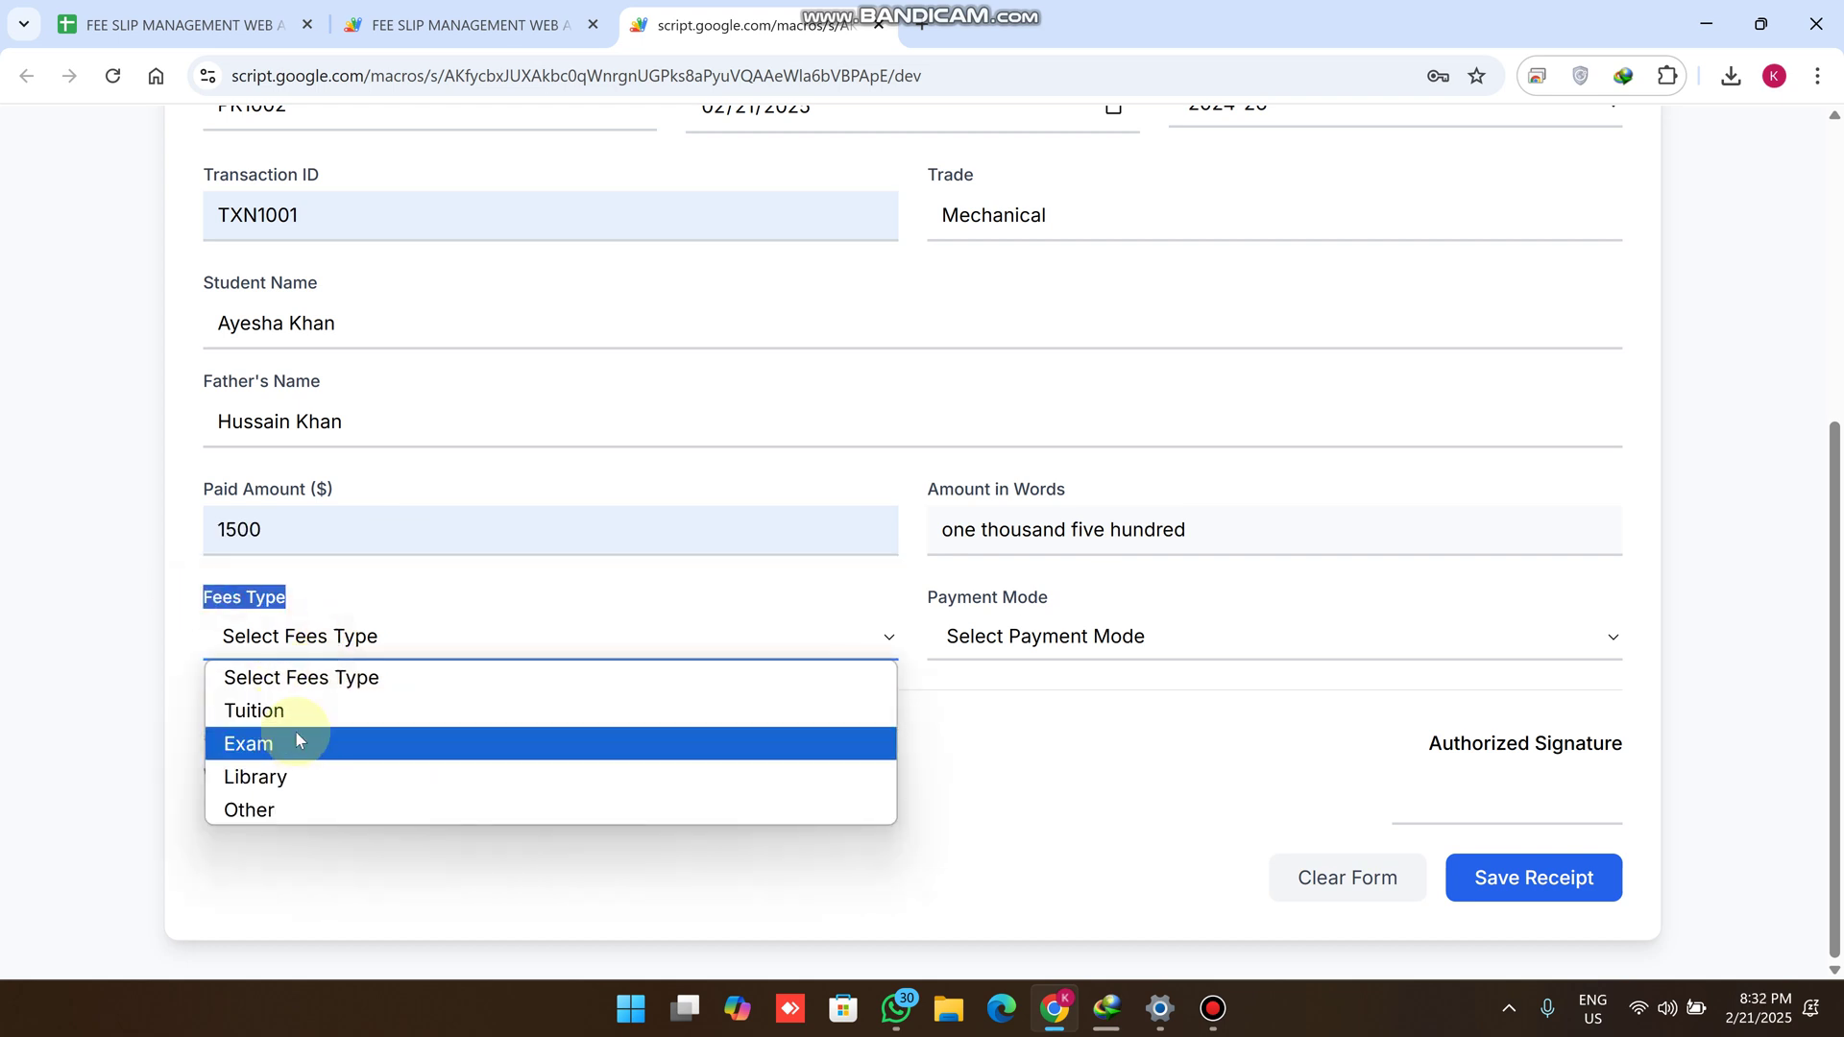
Set Fees Type to Tuition and Payment Mode to Cash
{"action": "left_click", "coordinate": [286, 715]}
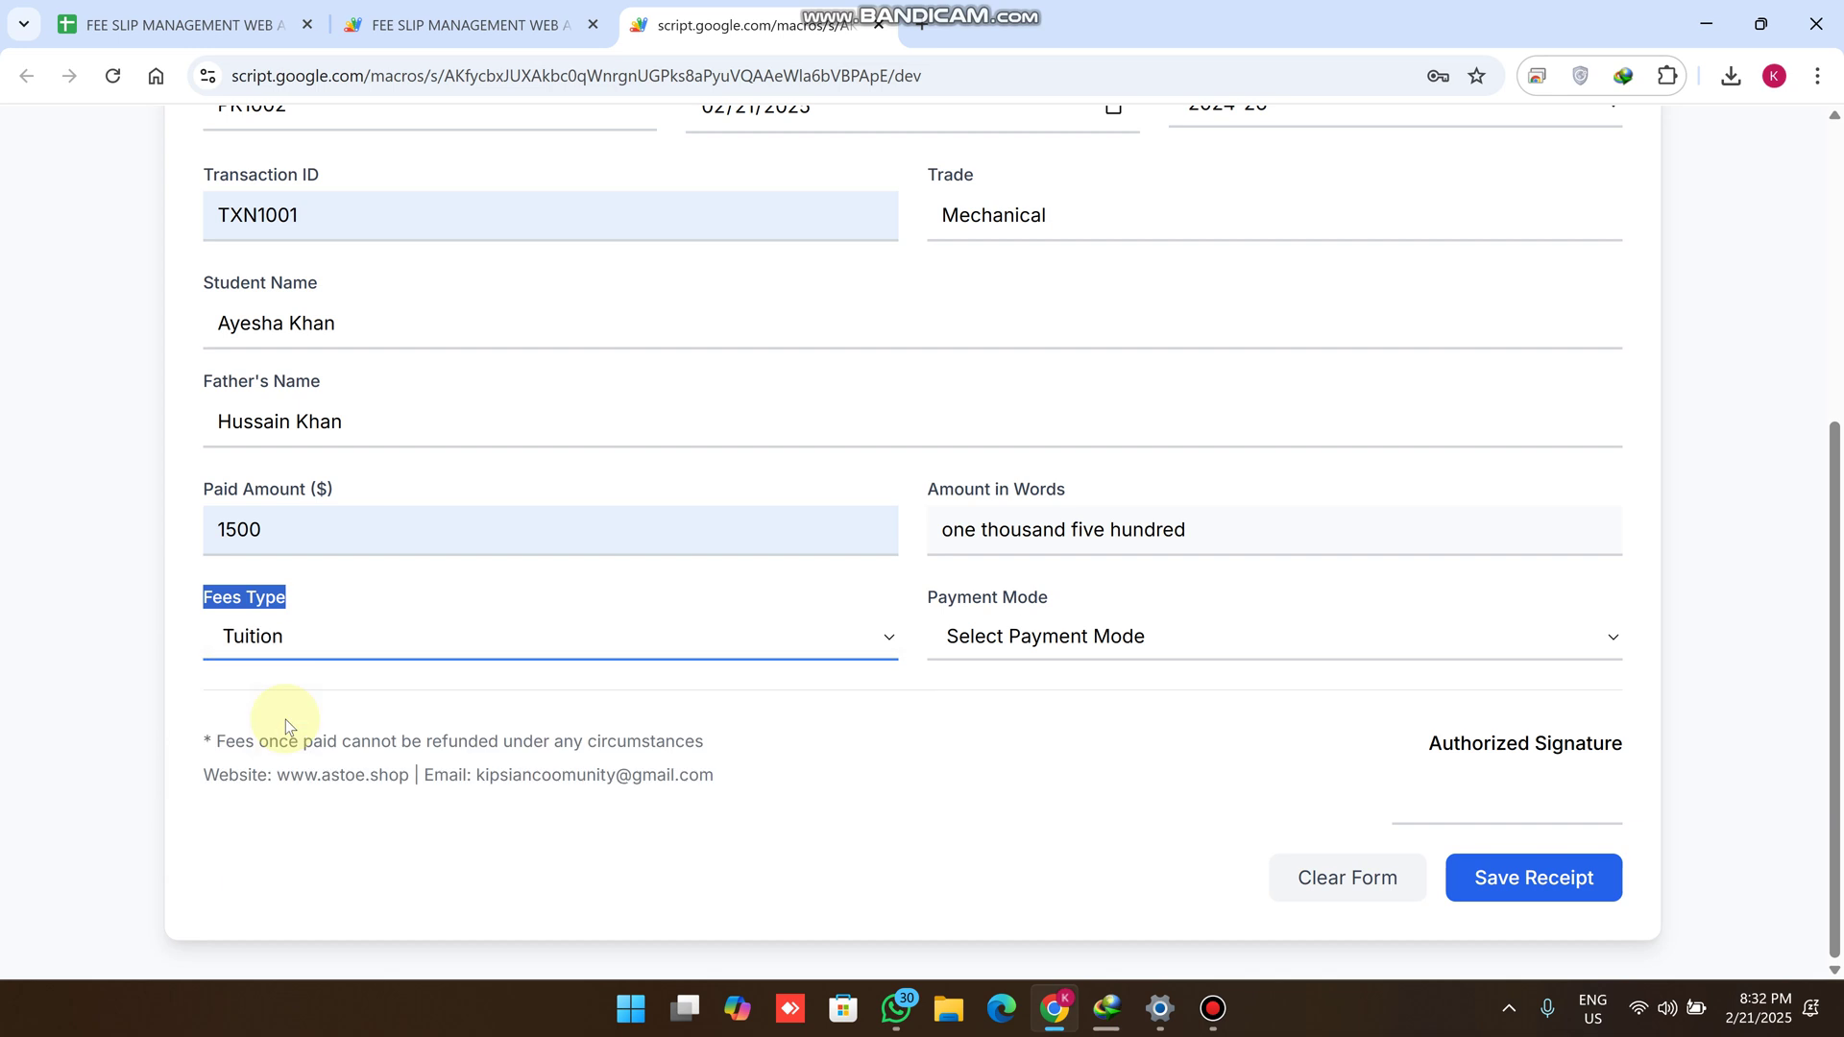
{"action": "left_click", "coordinate": [286, 718]}
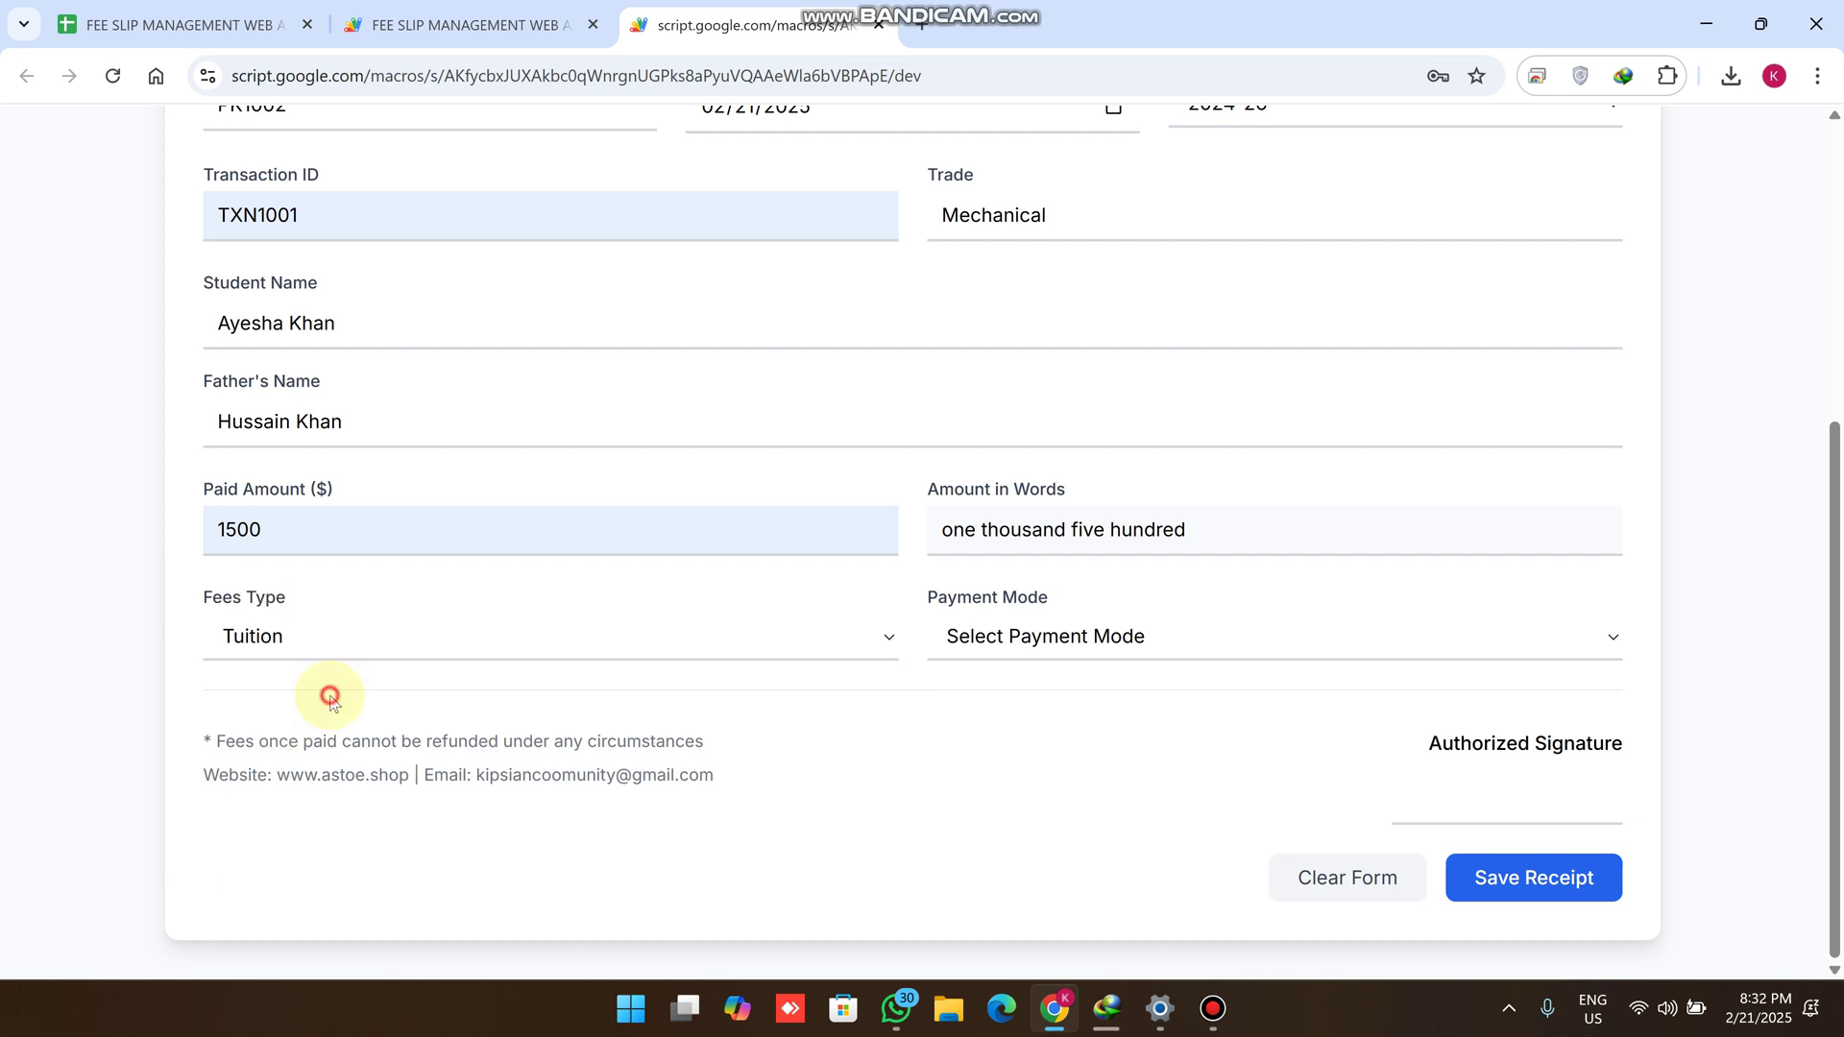
{"action": "left_click", "coordinate": [1065, 652]}
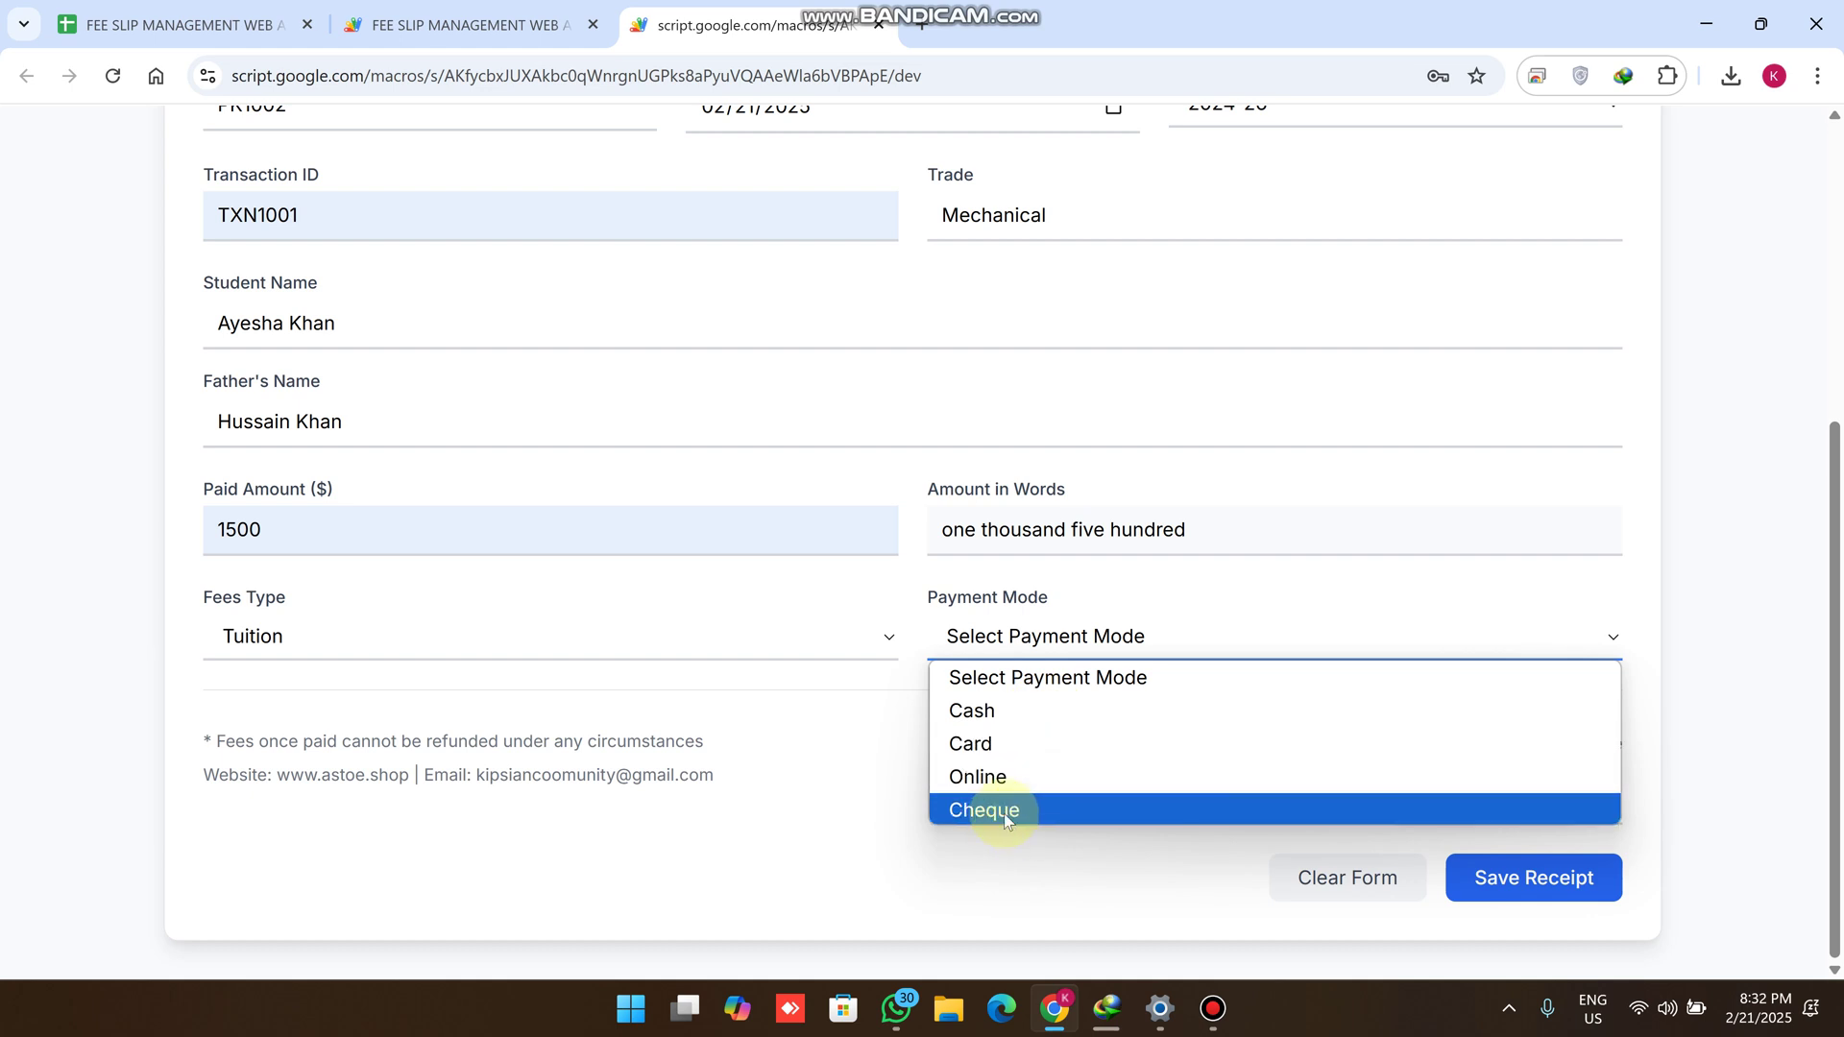
{"action": "left_click", "coordinate": [995, 719]}
Change the transaction ID to TXN10011
{"action": "scroll", "coordinate": [1085, 733], "scroll_direction": "up", "scroll_amount": 5}
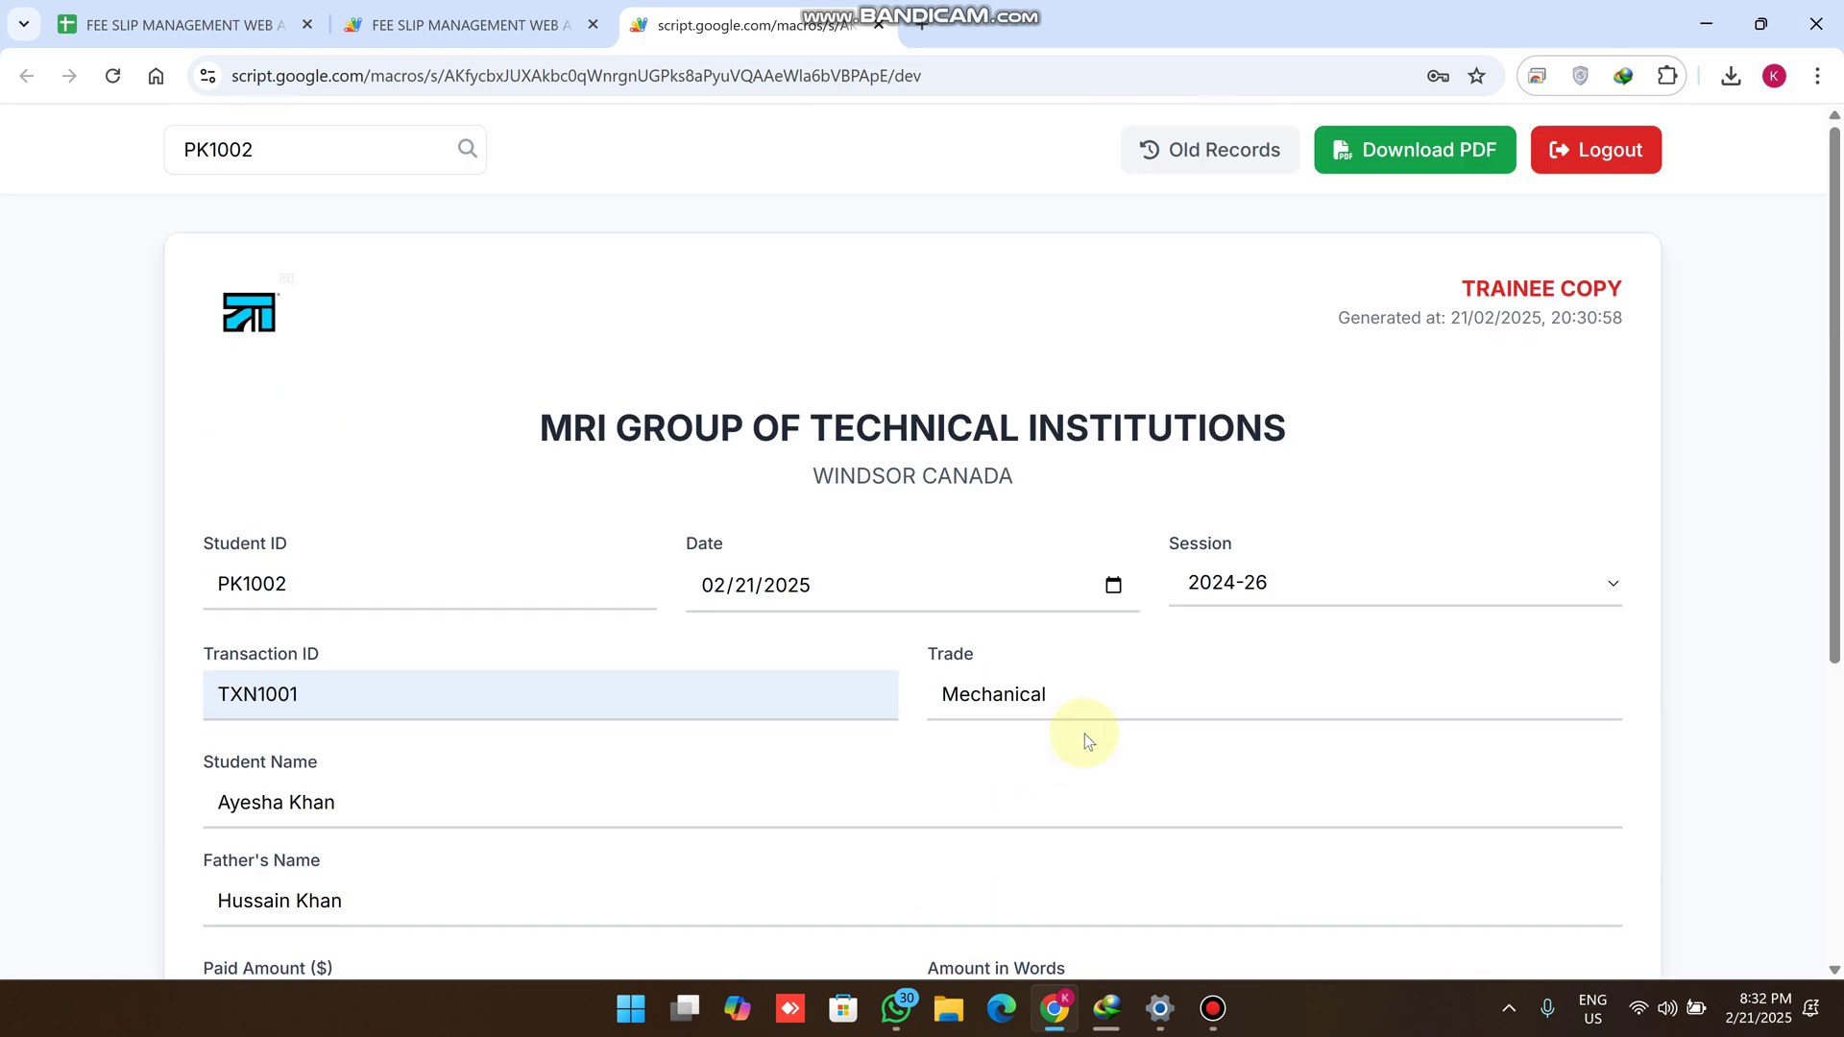
{"action": "scroll", "coordinate": [1085, 734], "scroll_direction": "down", "scroll_amount": 1}
{"action": "scroll", "coordinate": [1118, 406], "scroll_direction": "up", "scroll_amount": 2}
{"action": "left_click", "coordinate": [1124, 352]}
{"action": "left_click", "coordinate": [396, 702]}
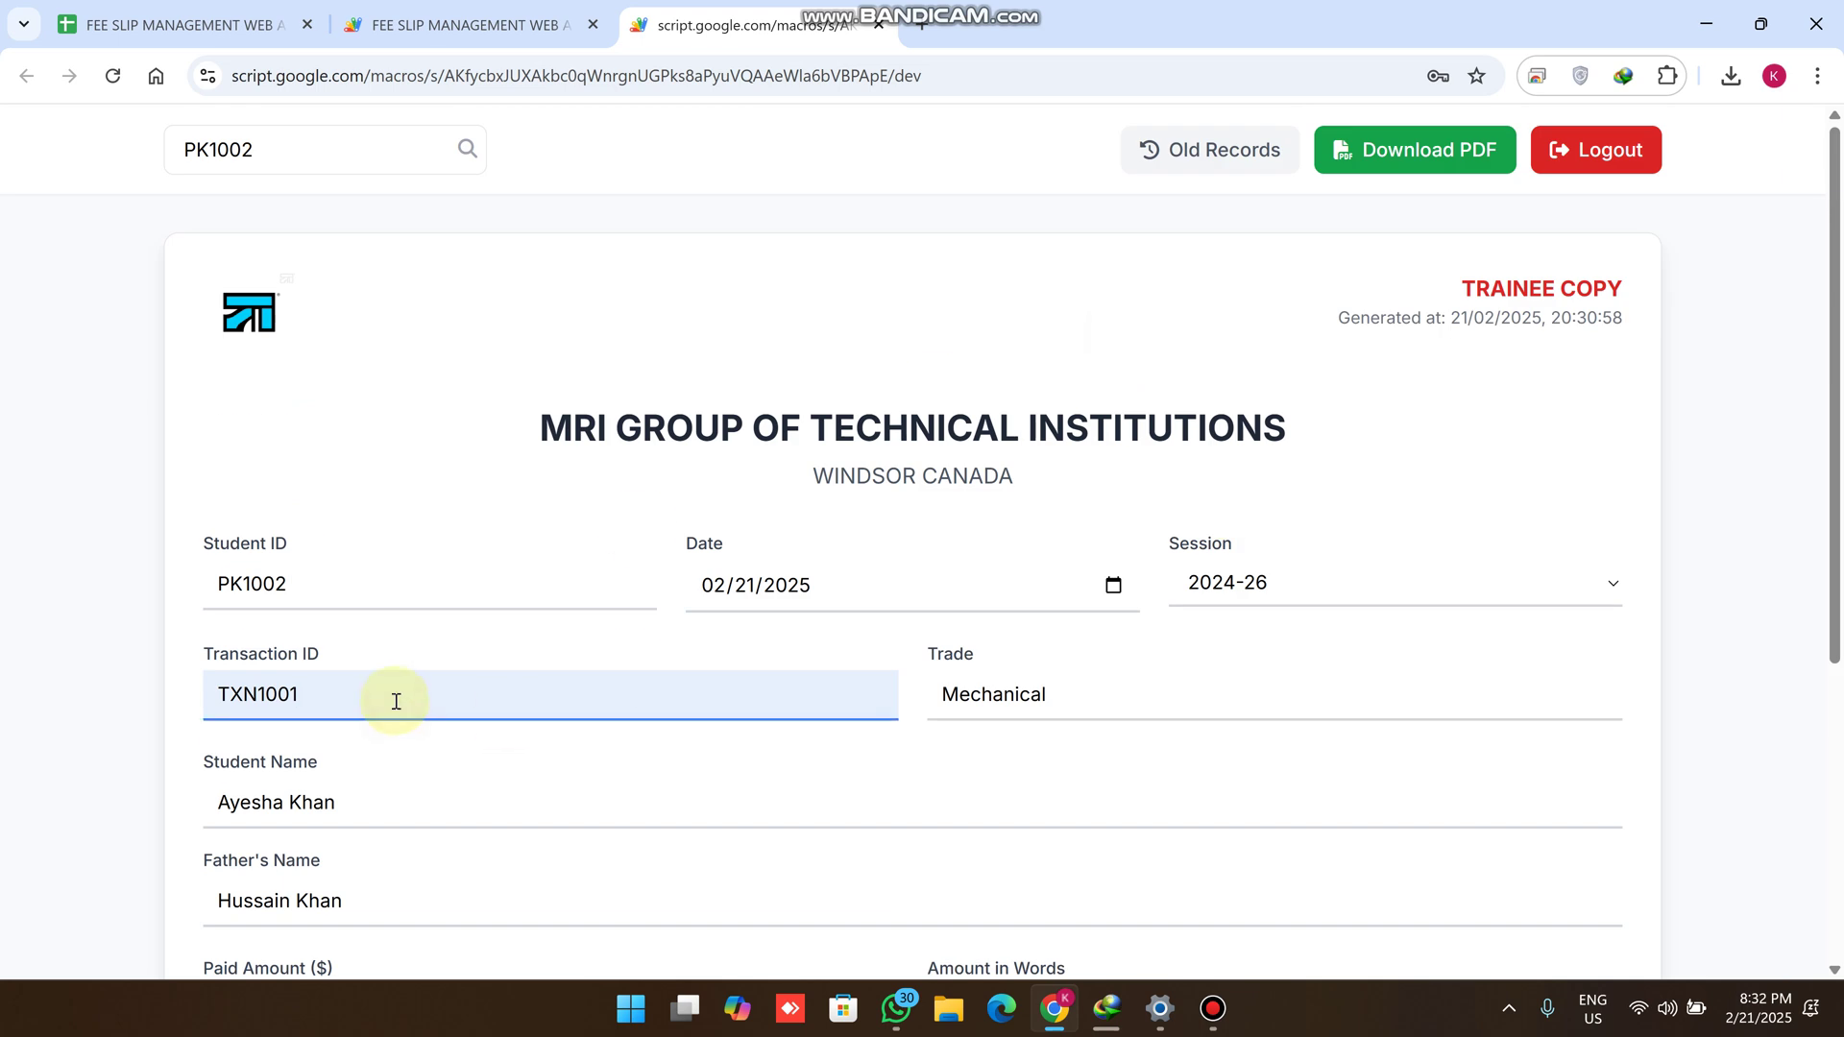
{"action": "type", "text": "1"}
Re-enter the paid amount's last digit to keep 1500 and confirm Tuition as the fee type
{"action": "scroll", "coordinate": [396, 702], "scroll_direction": "down", "scroll_amount": 5}
{"action": "left_click", "coordinate": [377, 543]}
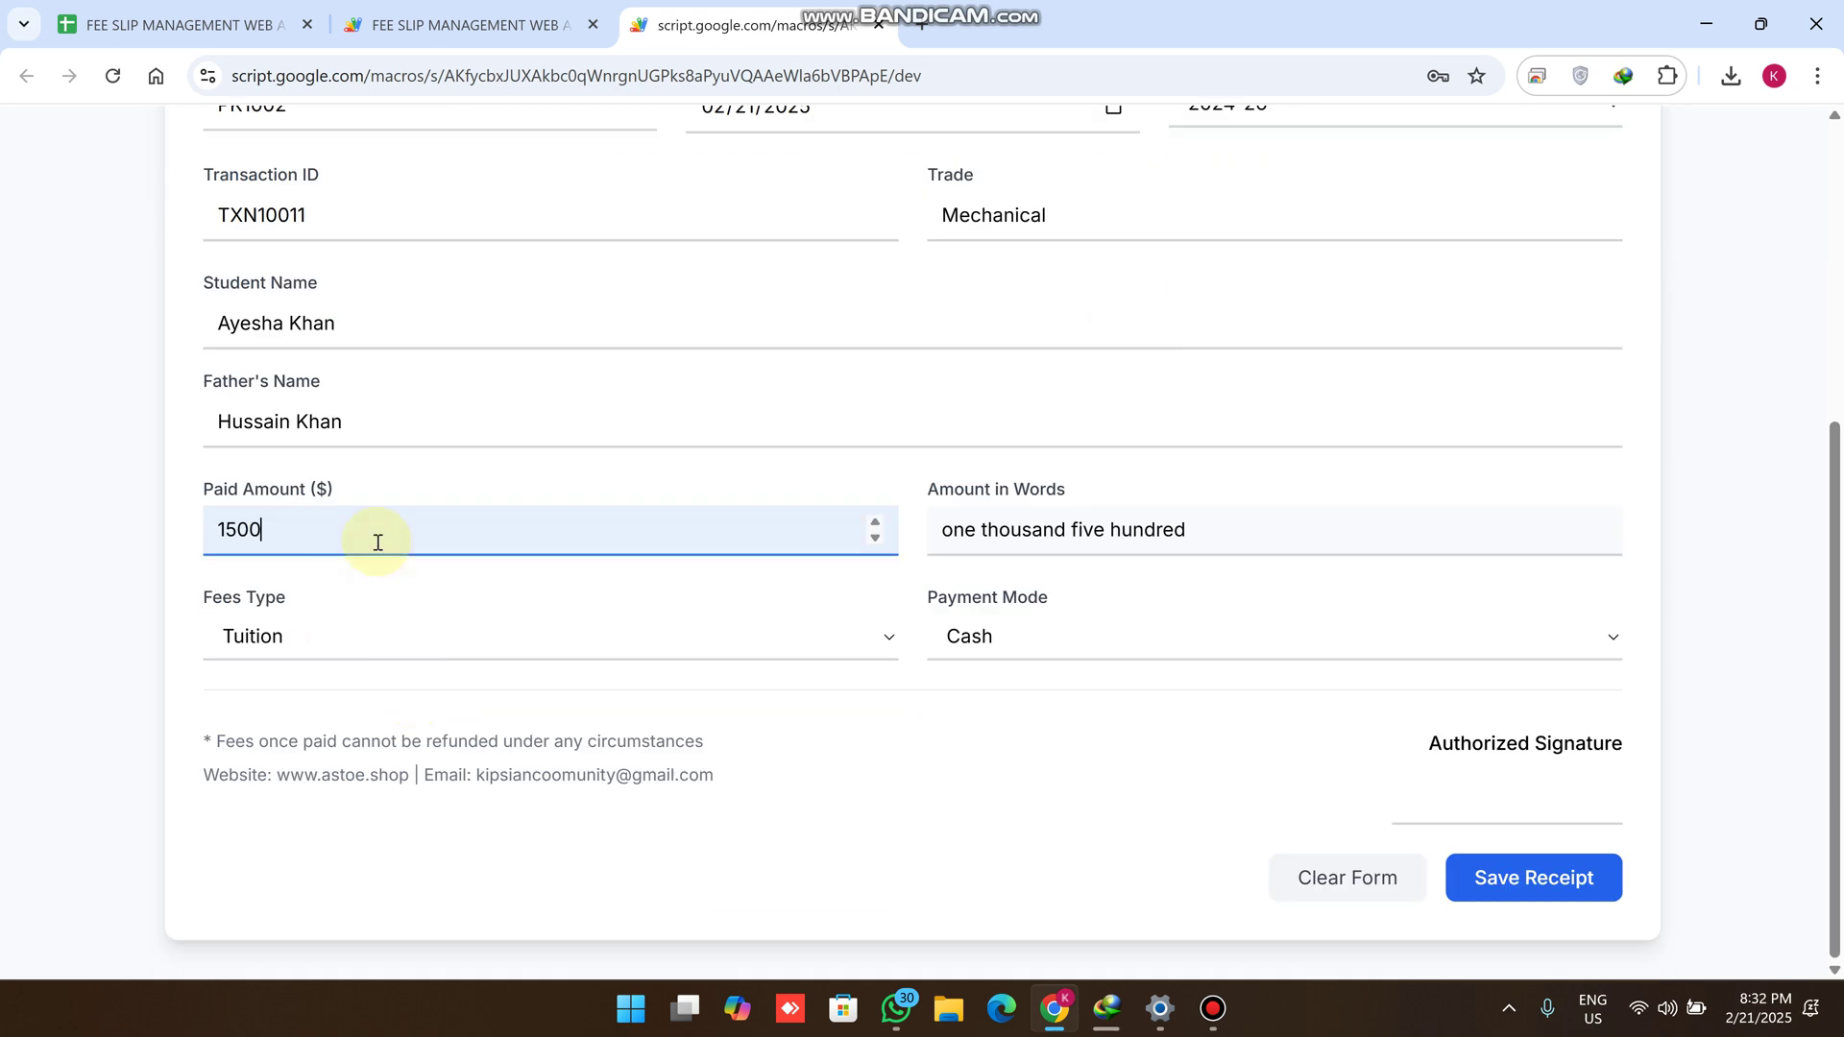
{"action": "key", "text": "BackSpace"}
{"action": "type", "text": "0"}
{"action": "left_click", "coordinate": [490, 623]}
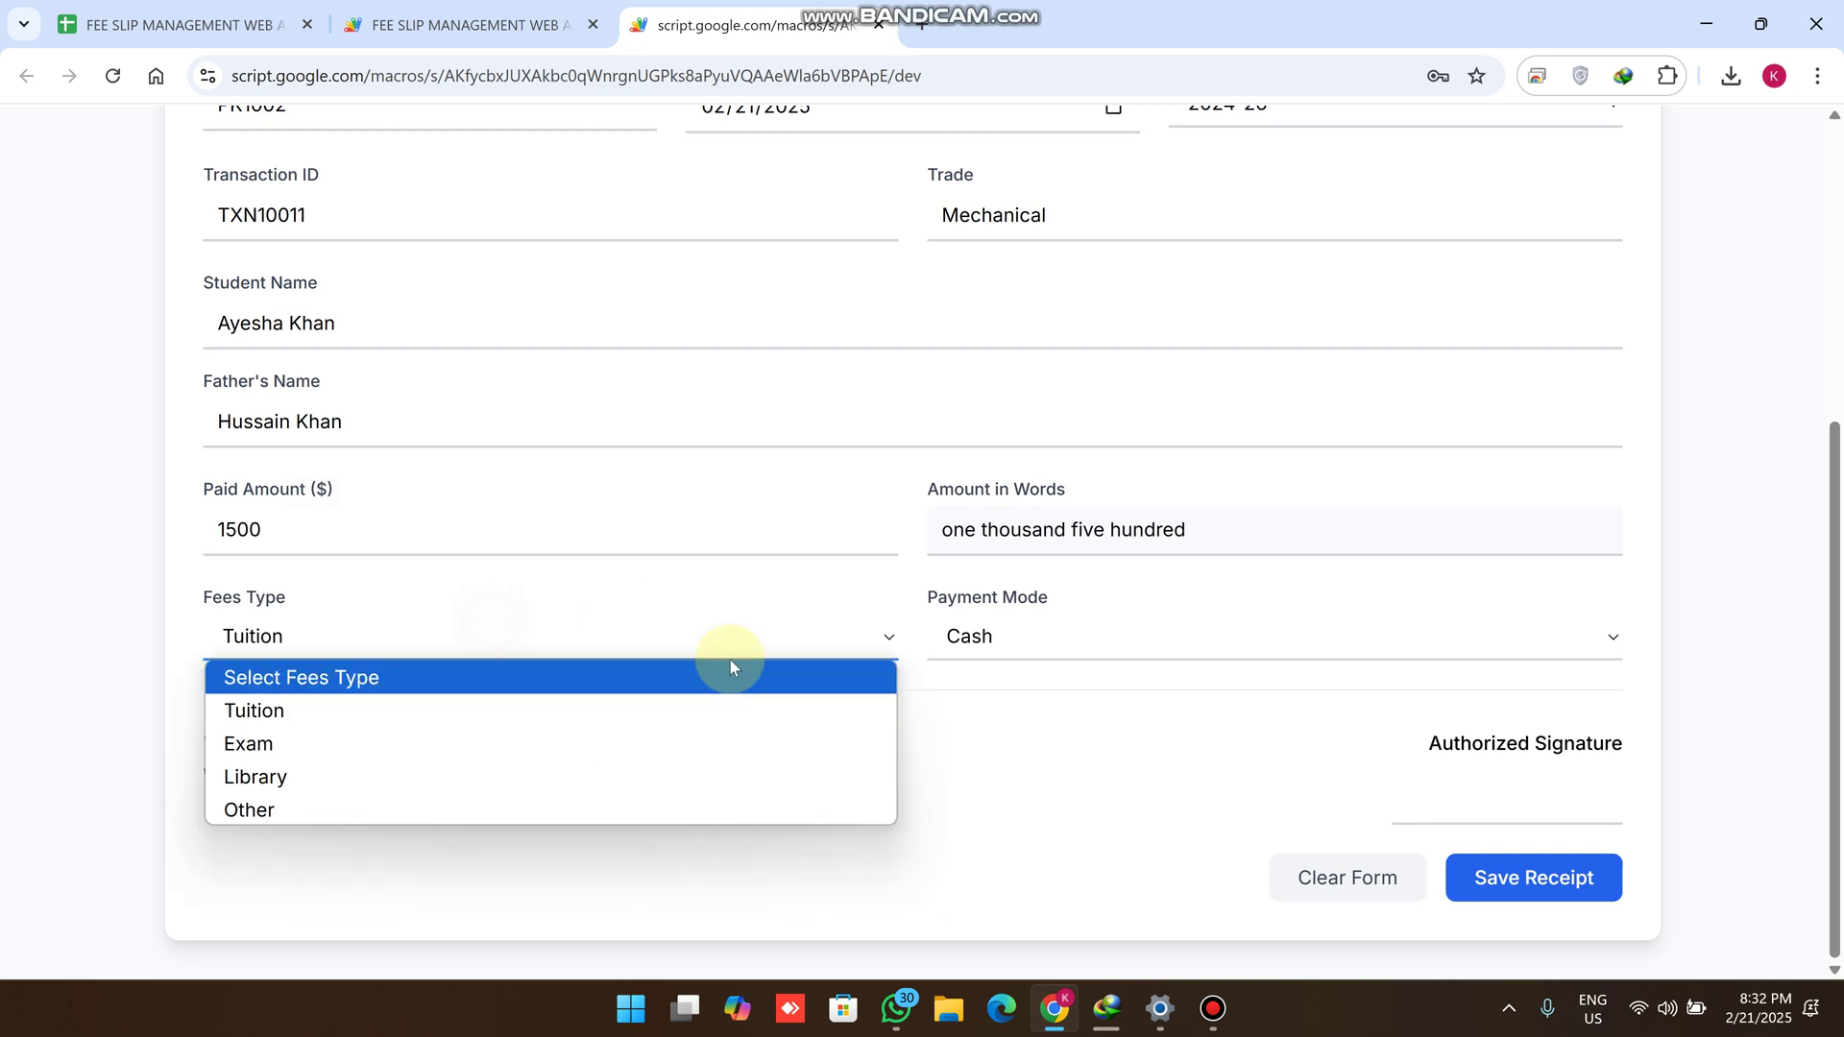
{"action": "left_click", "coordinate": [1134, 776]}
{"action": "scroll", "coordinate": [1165, 576], "scroll_direction": "up", "scroll_amount": 5}
Download the slip as FeeSlip (4).pdf, review it, and return to the form
{"action": "left_click", "coordinate": [1440, 161]}
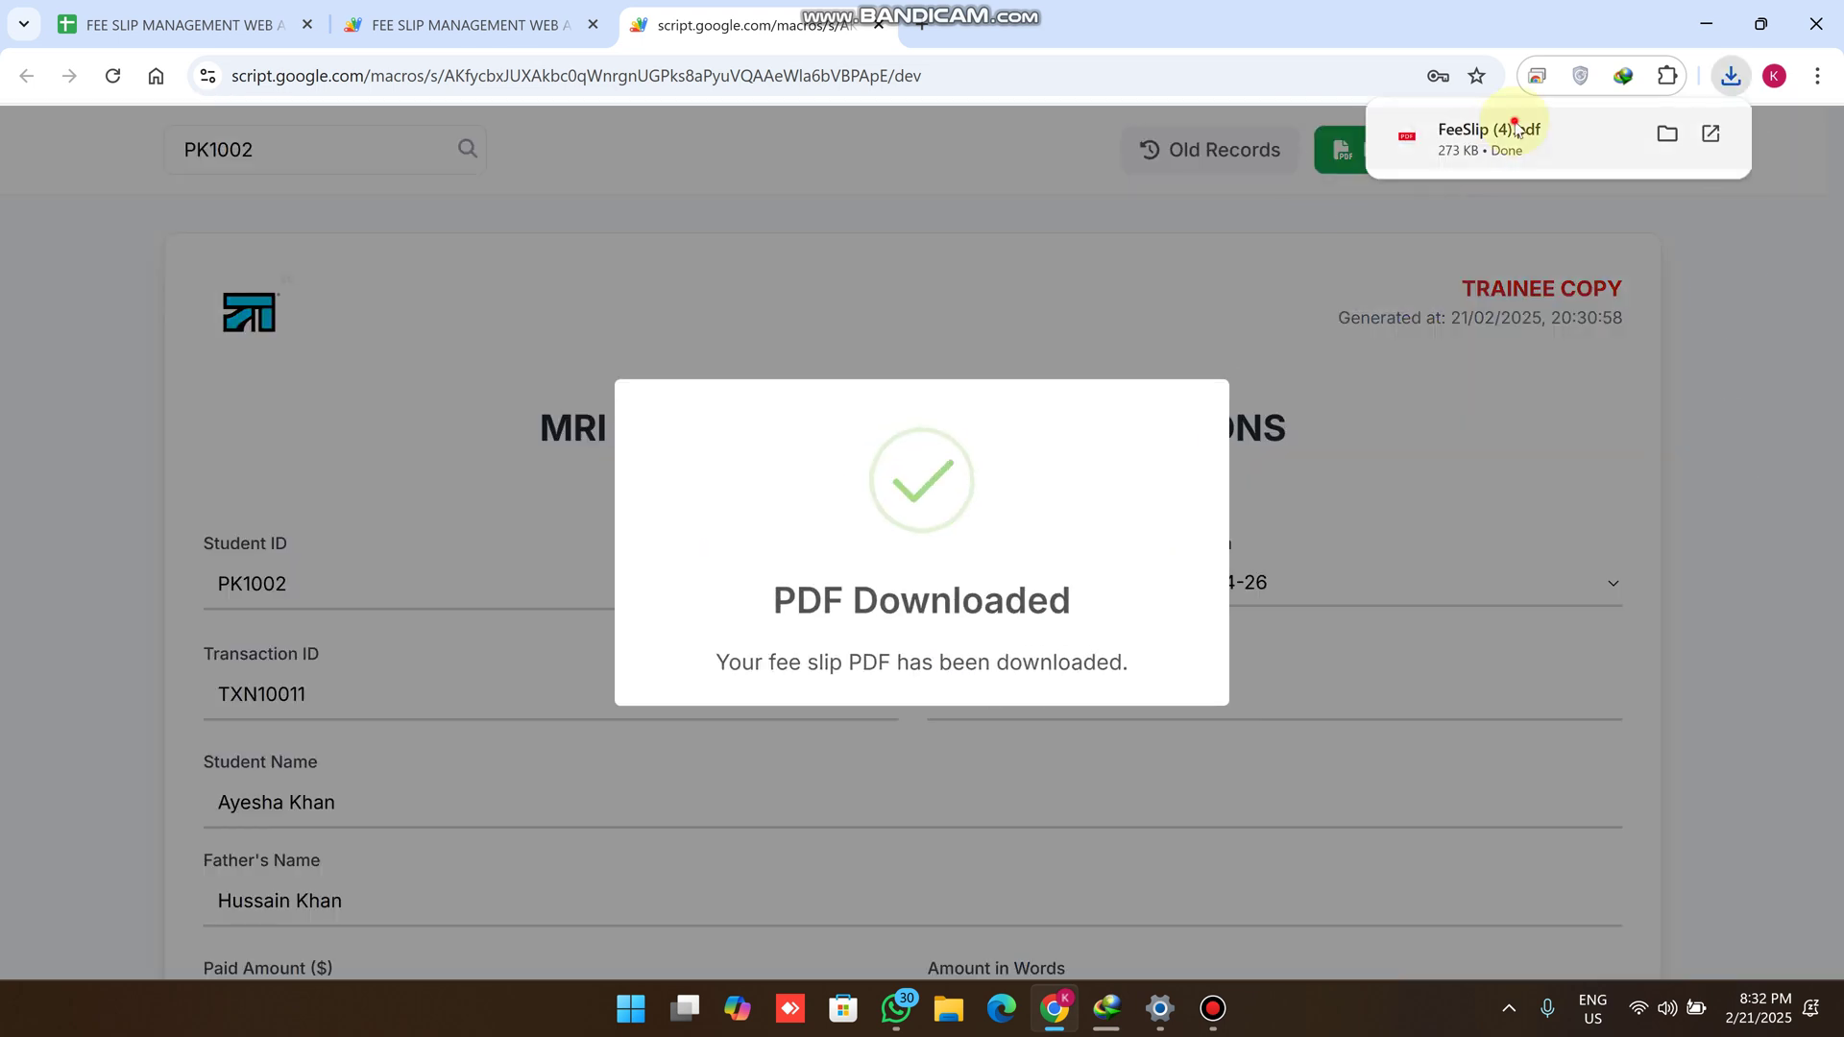
{"action": "left_click", "coordinate": [1515, 129]}
{"action": "scroll", "coordinate": [1114, 483], "scroll_direction": "down", "scroll_amount": 6}
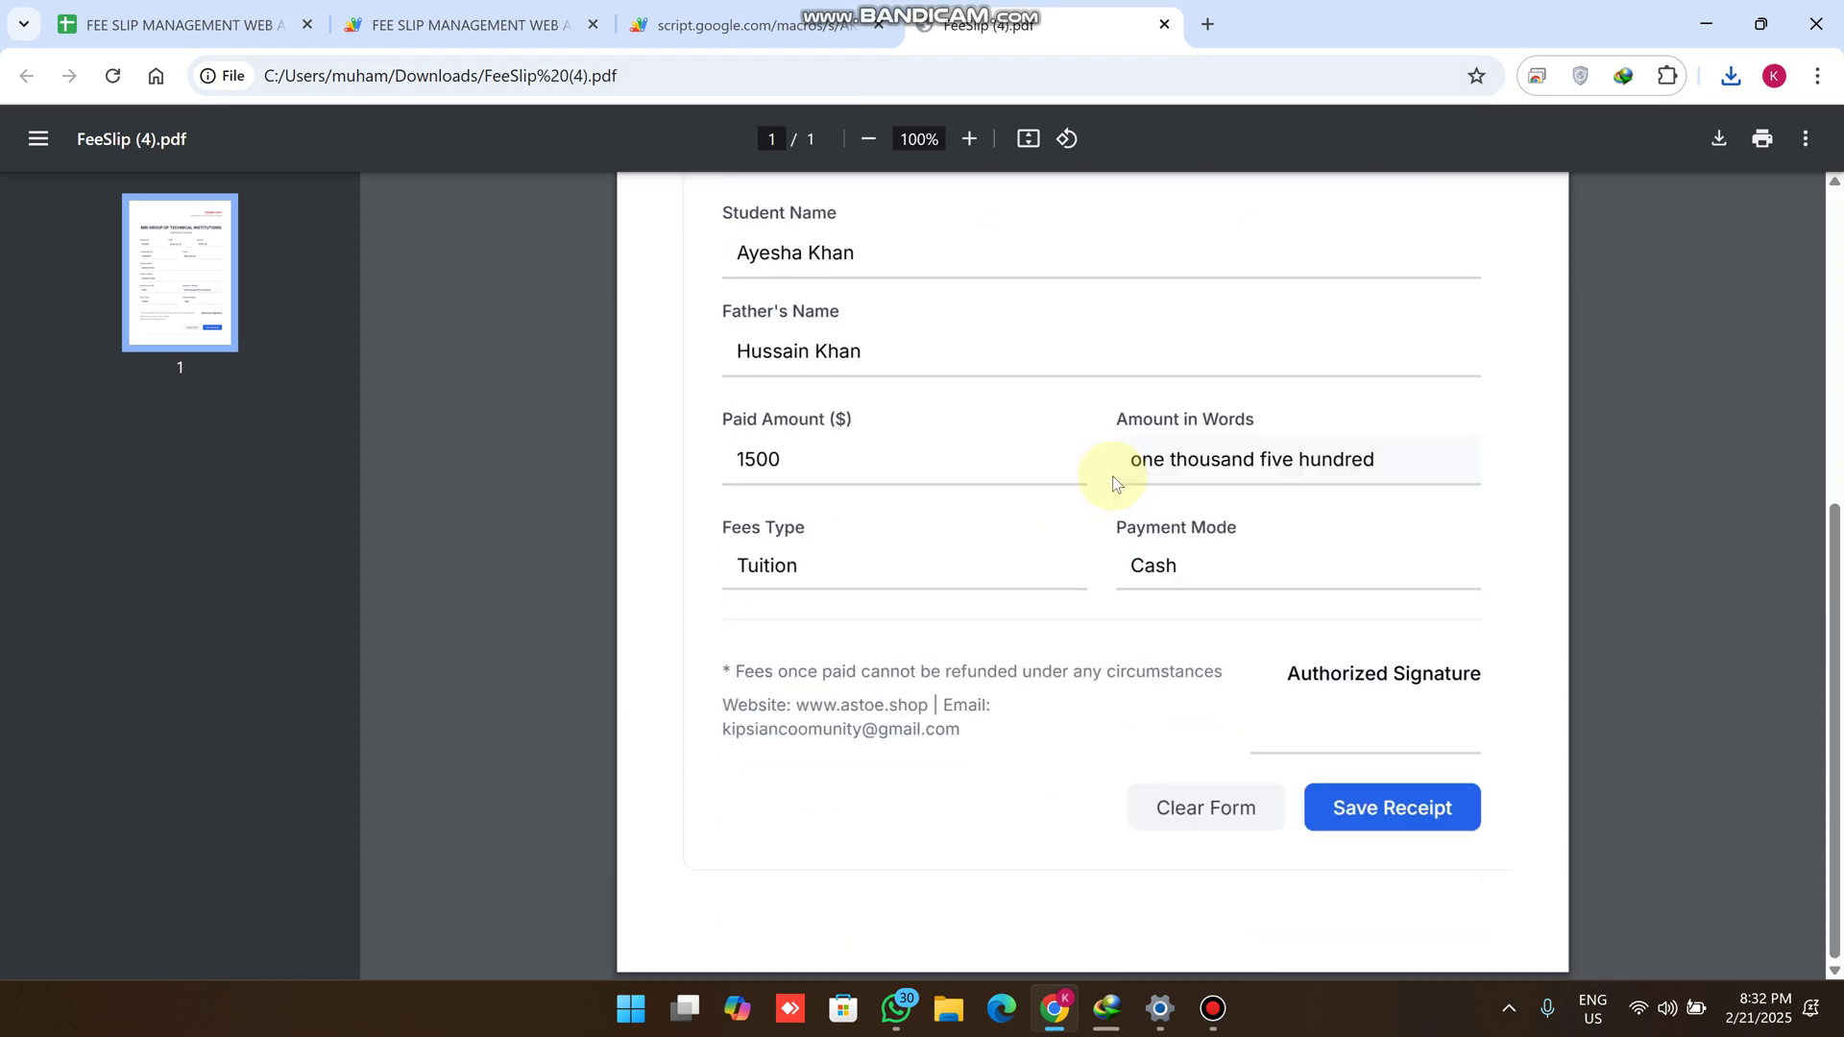
{"action": "scroll", "coordinate": [1254, 586], "scroll_direction": "up", "scroll_amount": 6}
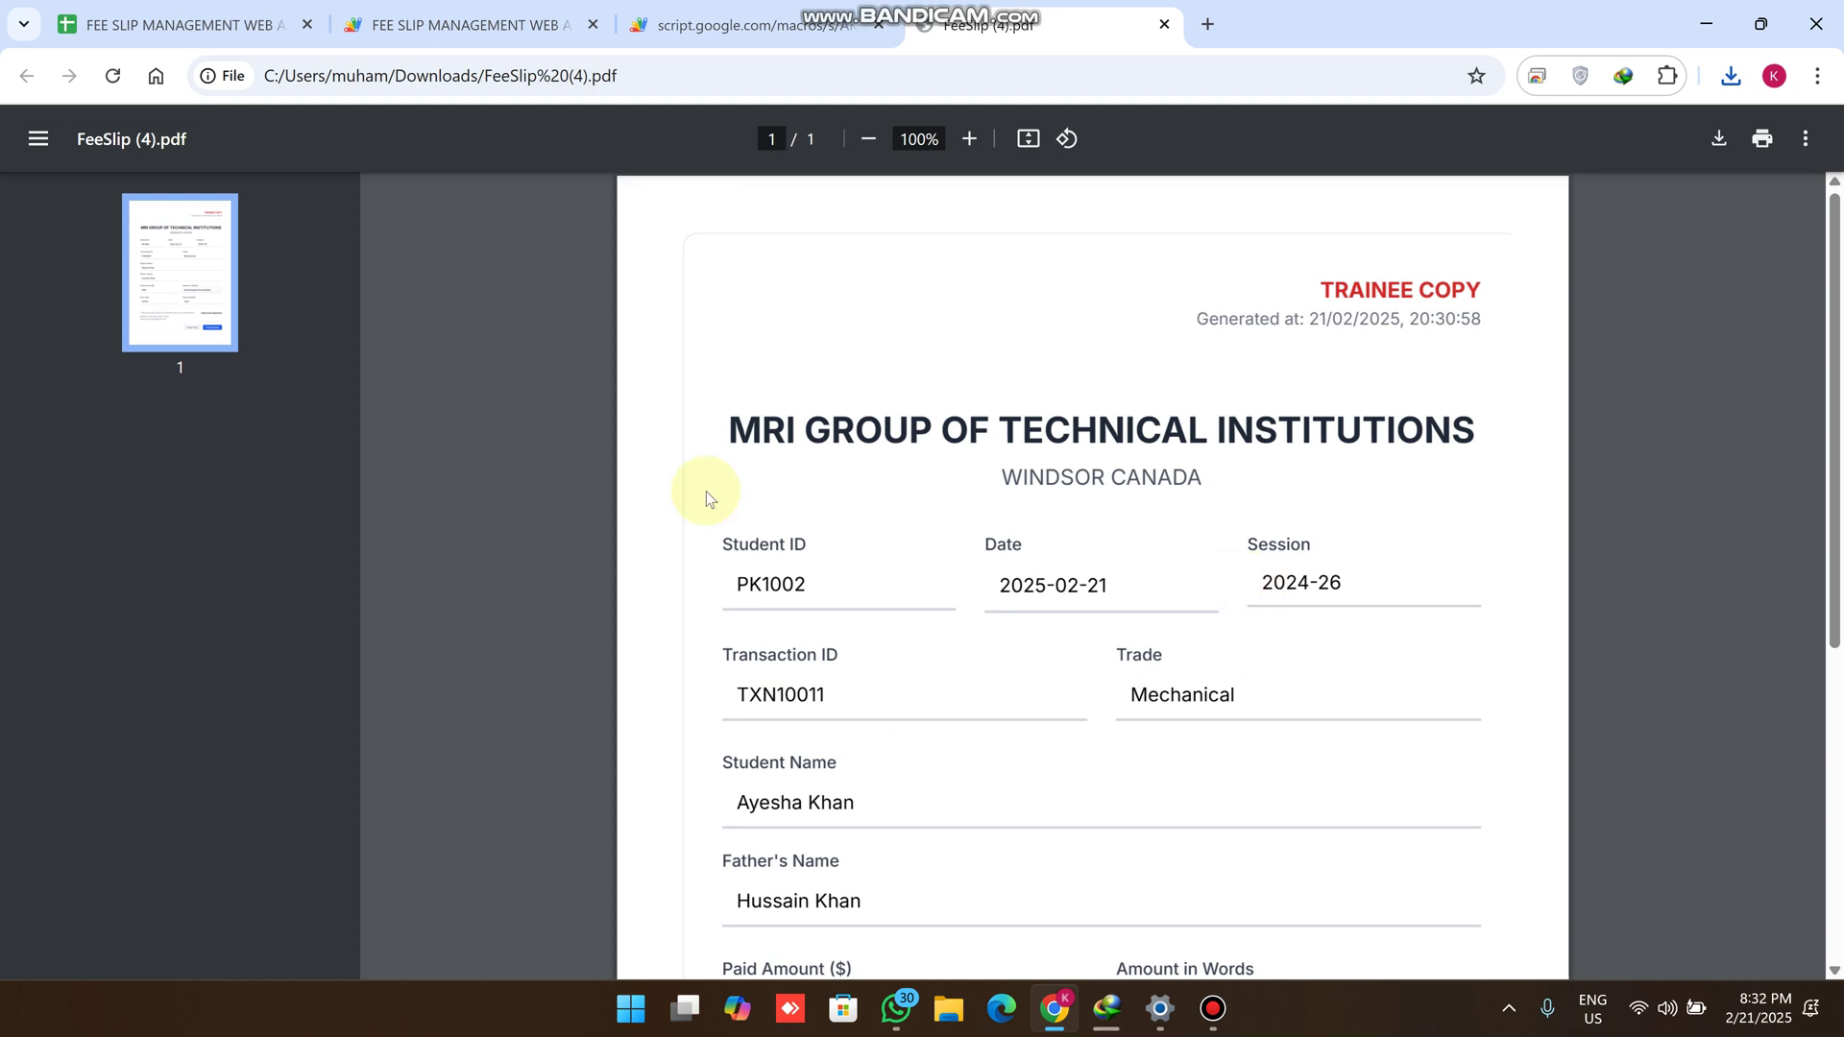
{"action": "left_click", "coordinate": [759, 25]}
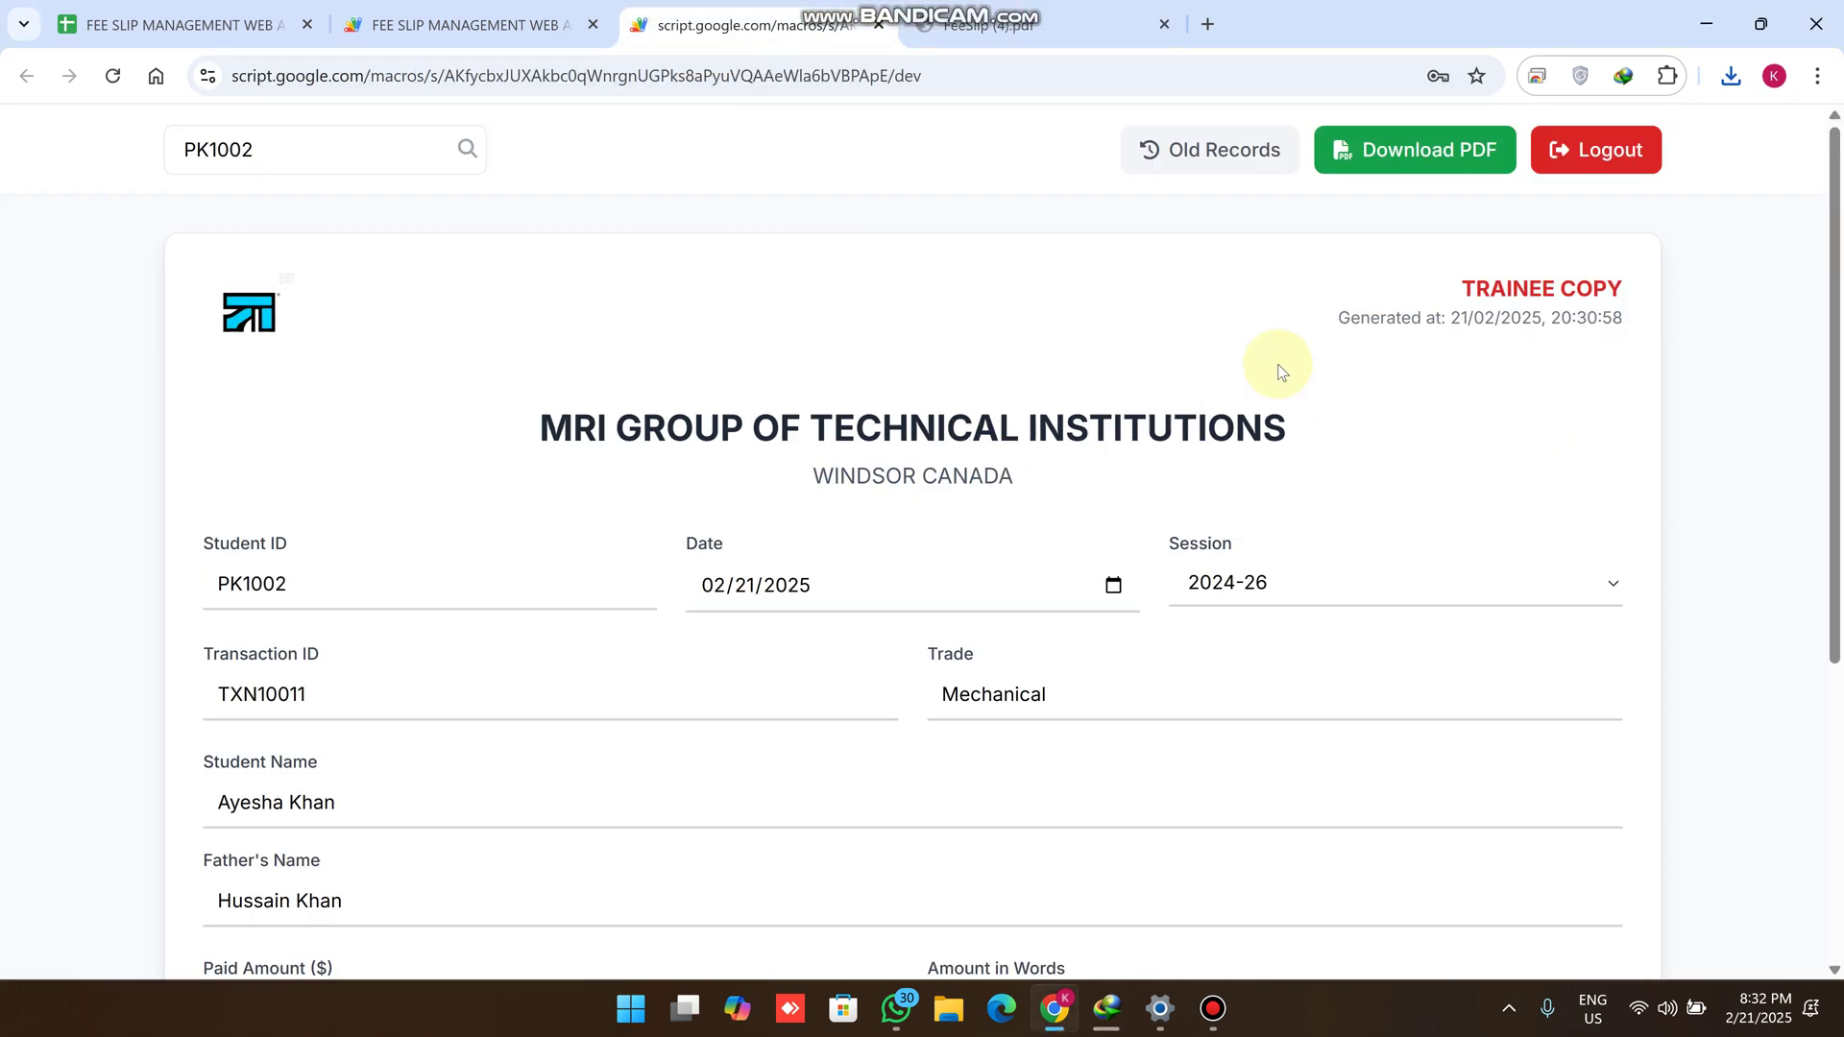
Save PK1002's receipt and switch to the FEE SLIP MANAGEMENT spreadsheet
{"action": "scroll", "coordinate": [1368, 503], "scroll_direction": "down", "scroll_amount": 5}
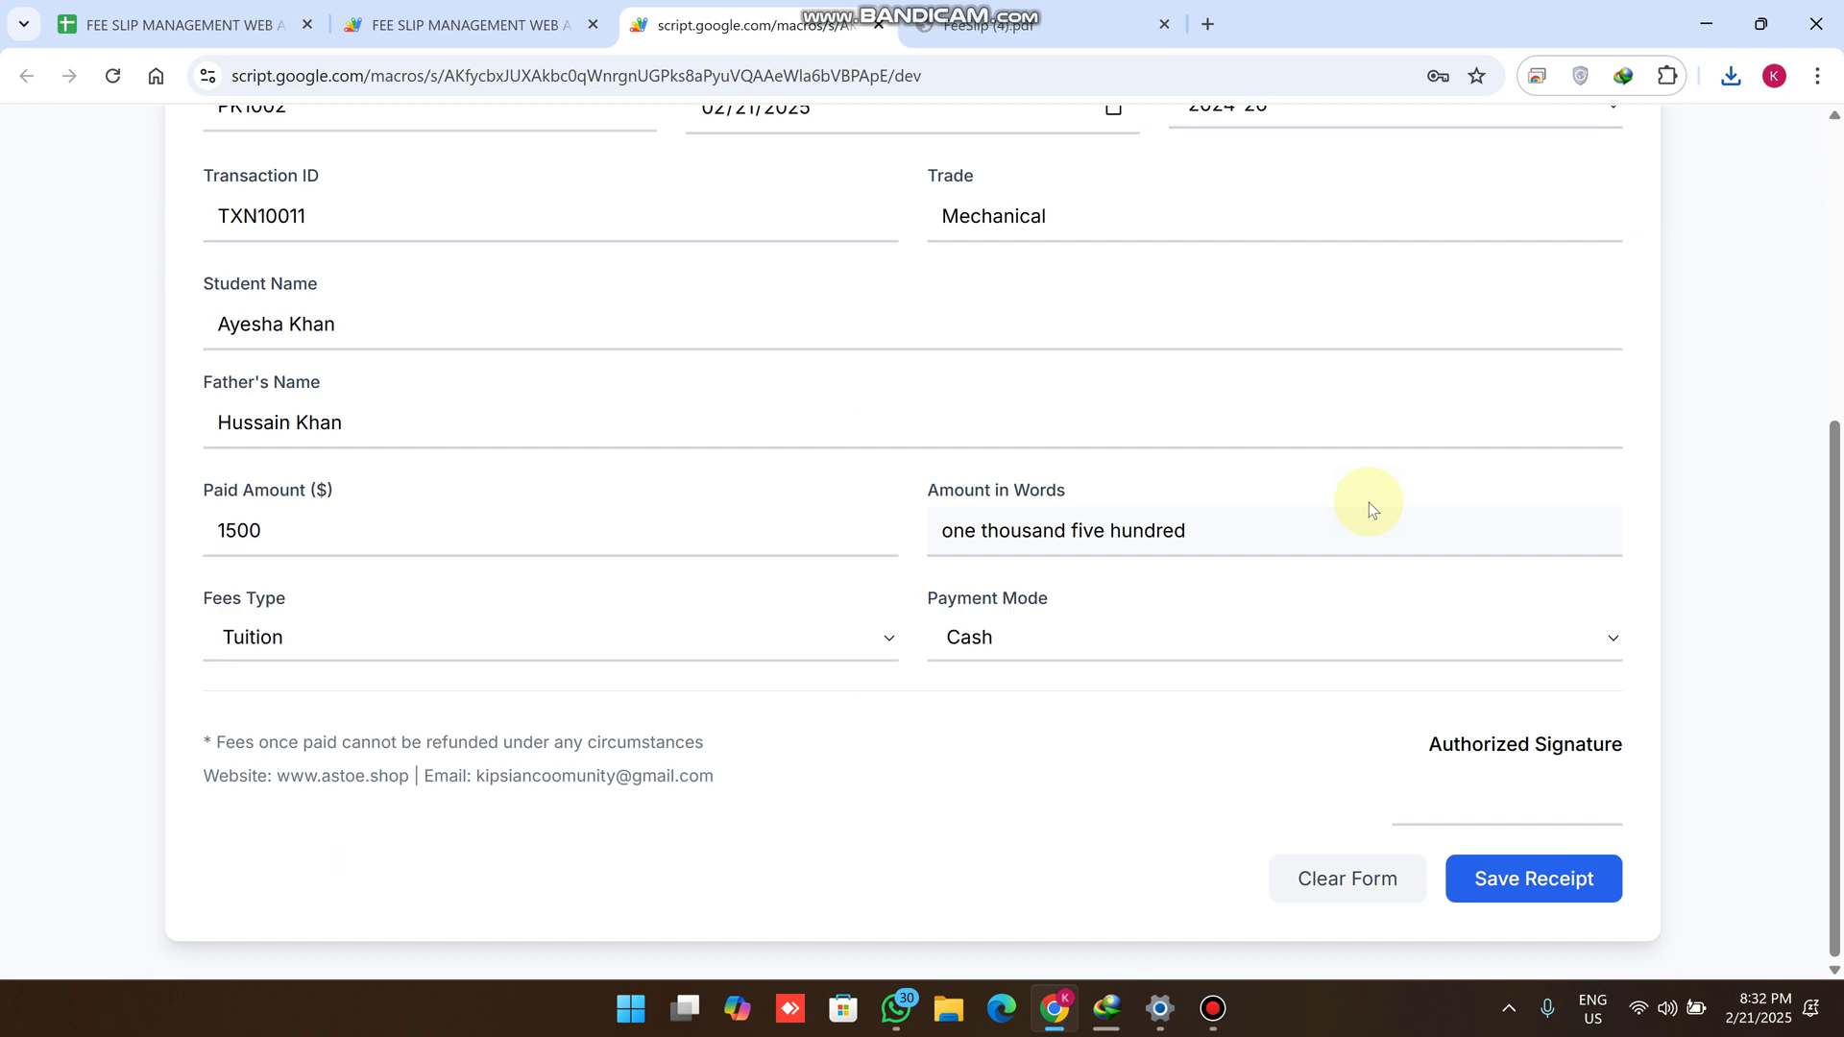
{"action": "left_click", "coordinate": [1546, 882]}
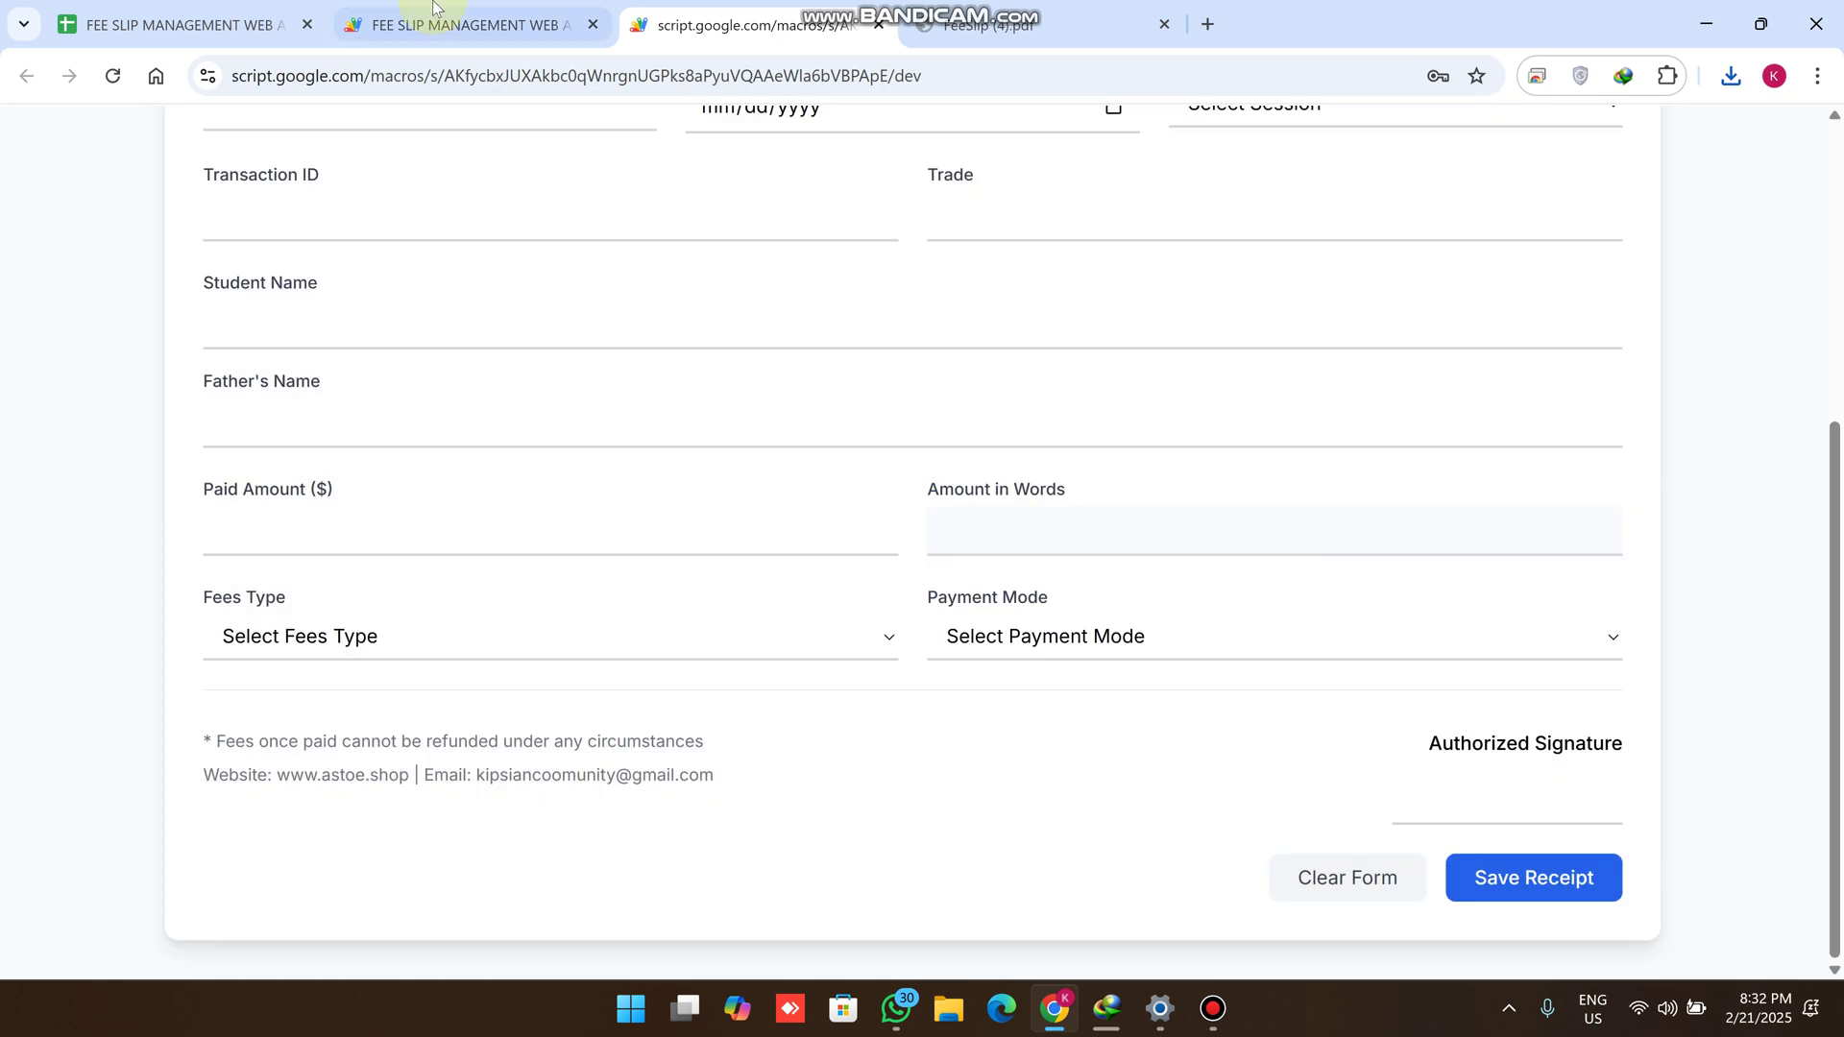
{"action": "left_click", "coordinate": [461, 24]}
{"action": "left_click", "coordinate": [240, 24]}
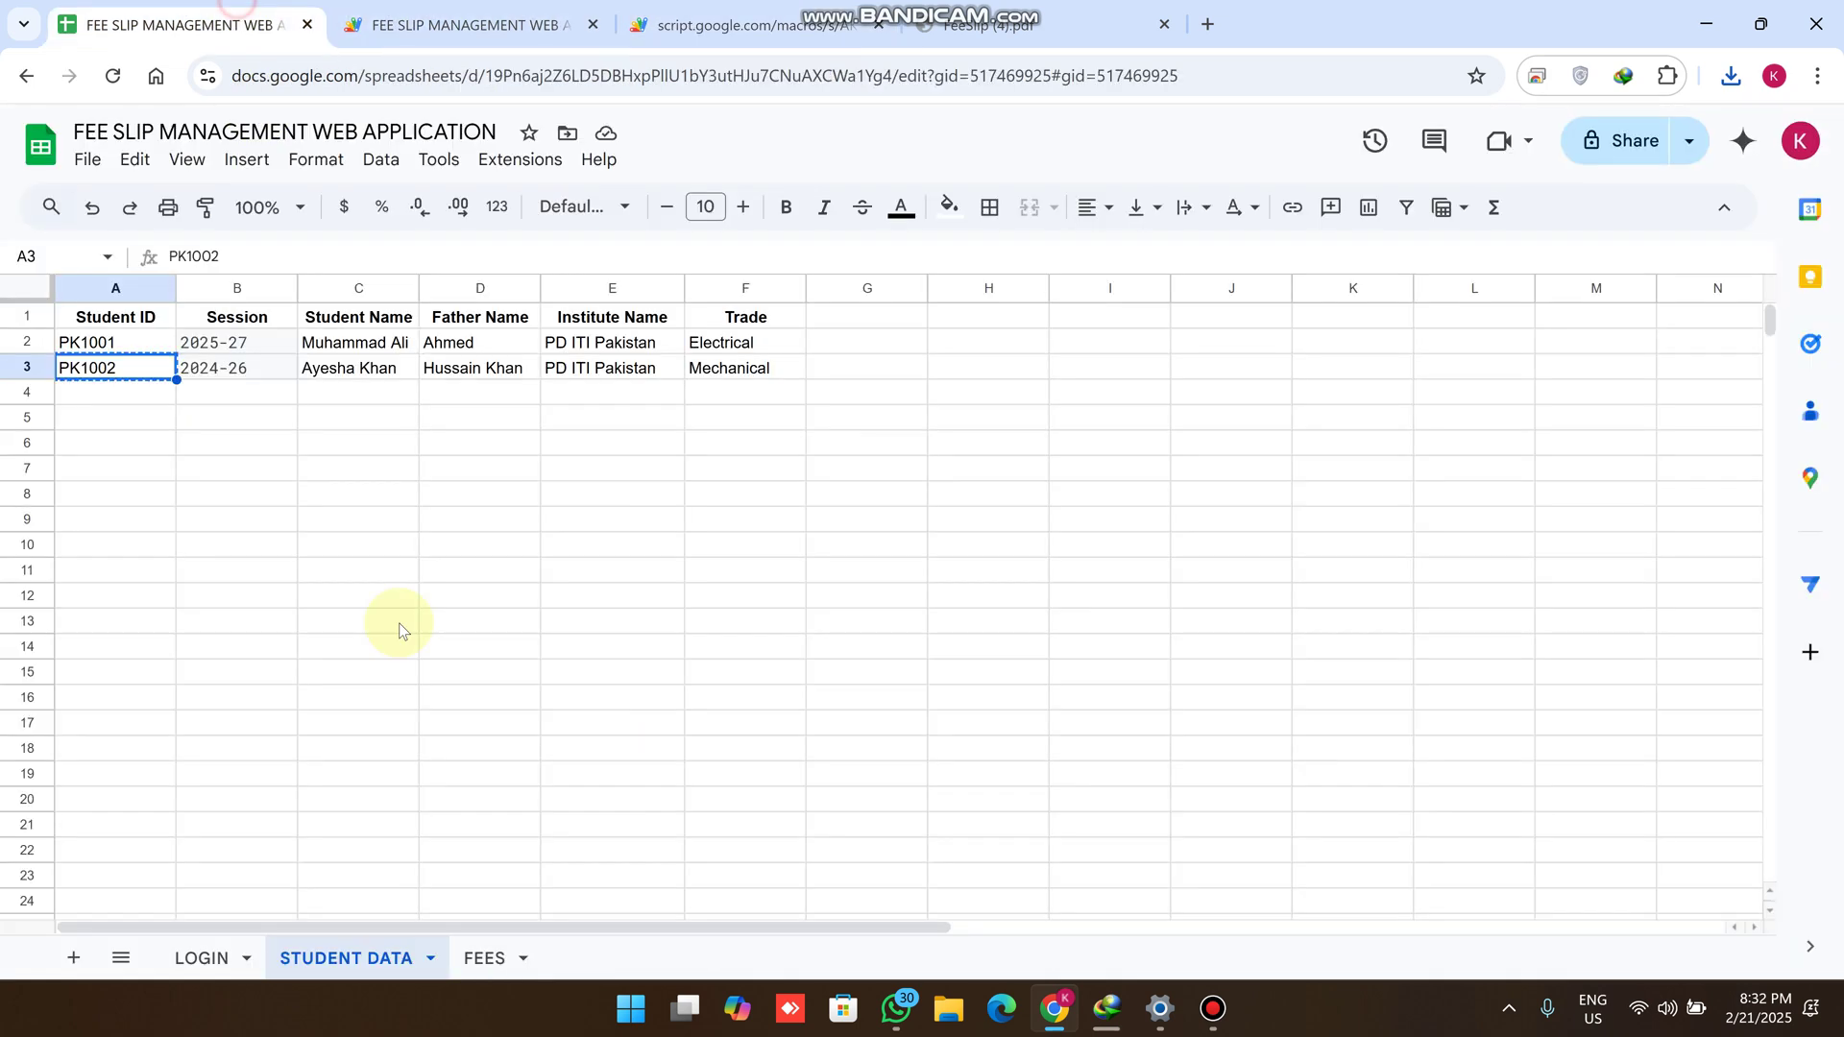
Check the new 1500 Tuition Cash row on the FEES sheet, then return to the portal
{"action": "left_click", "coordinate": [483, 957]}
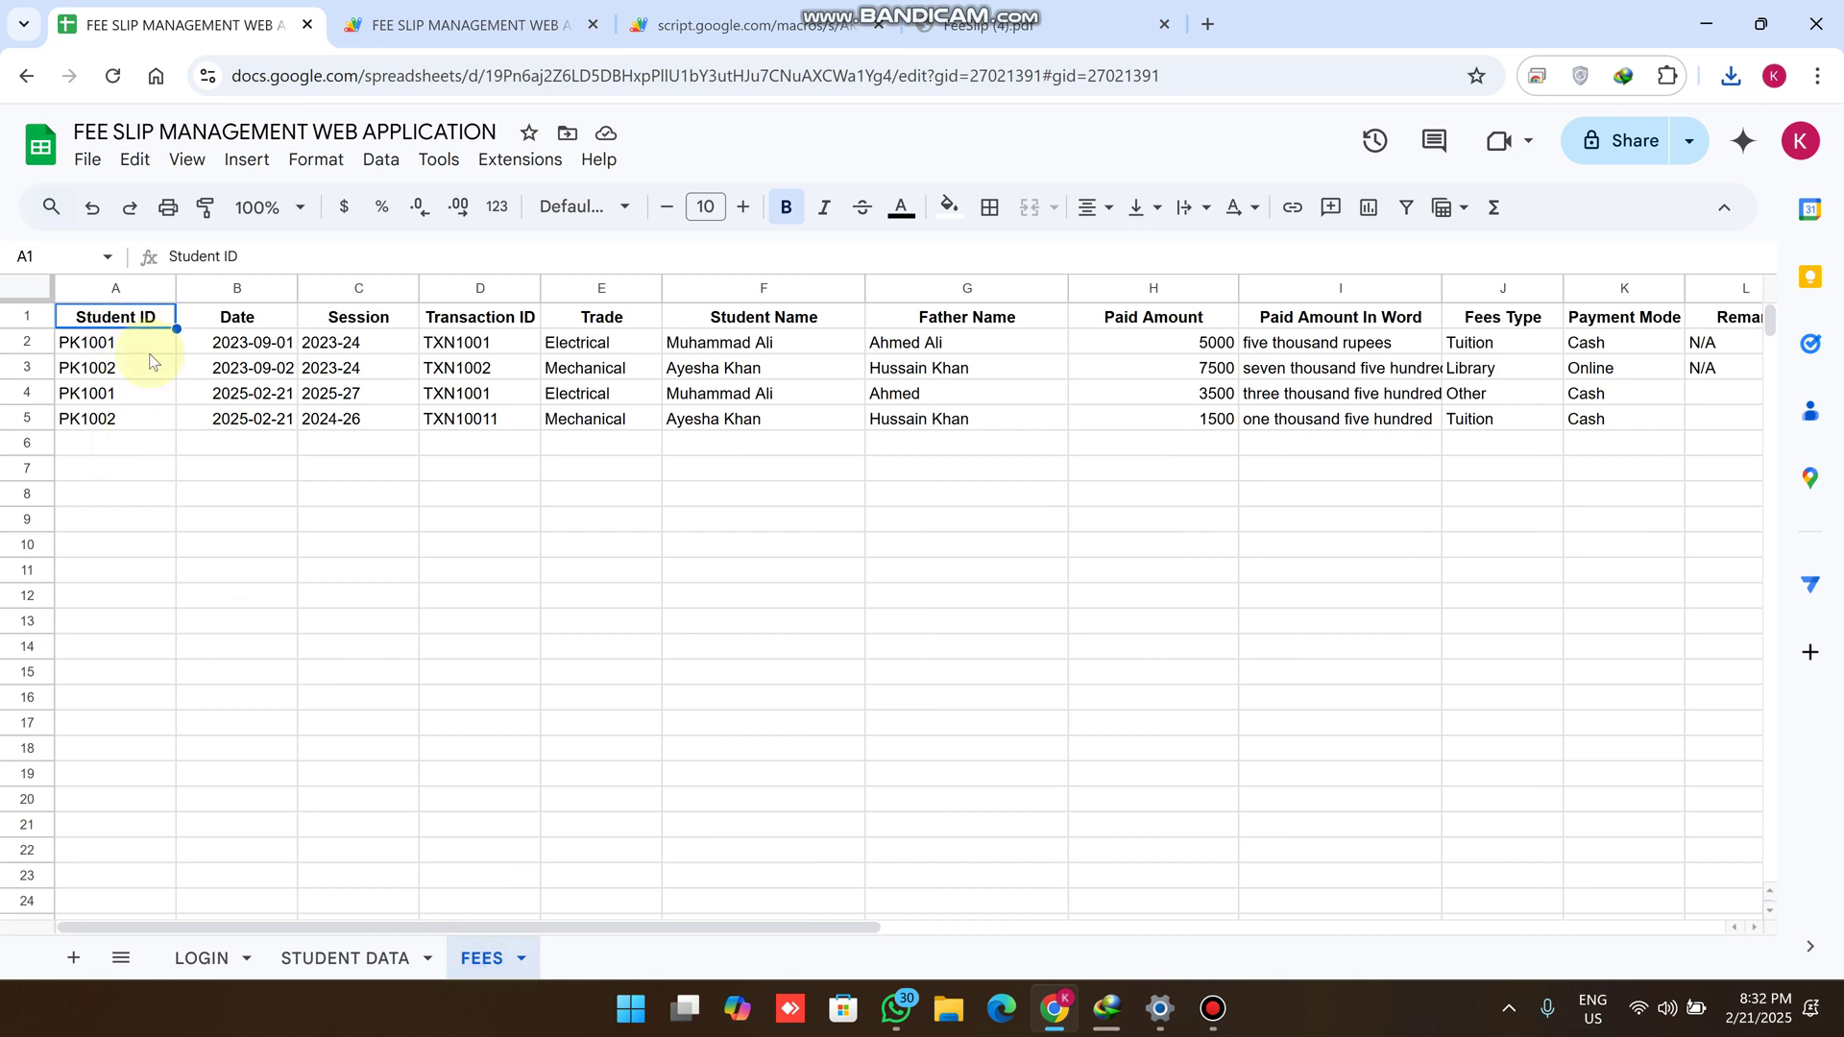
{"action": "left_click", "coordinate": [989, 25]}
{"action": "key", "text": "ctrl+shift+Tab"}
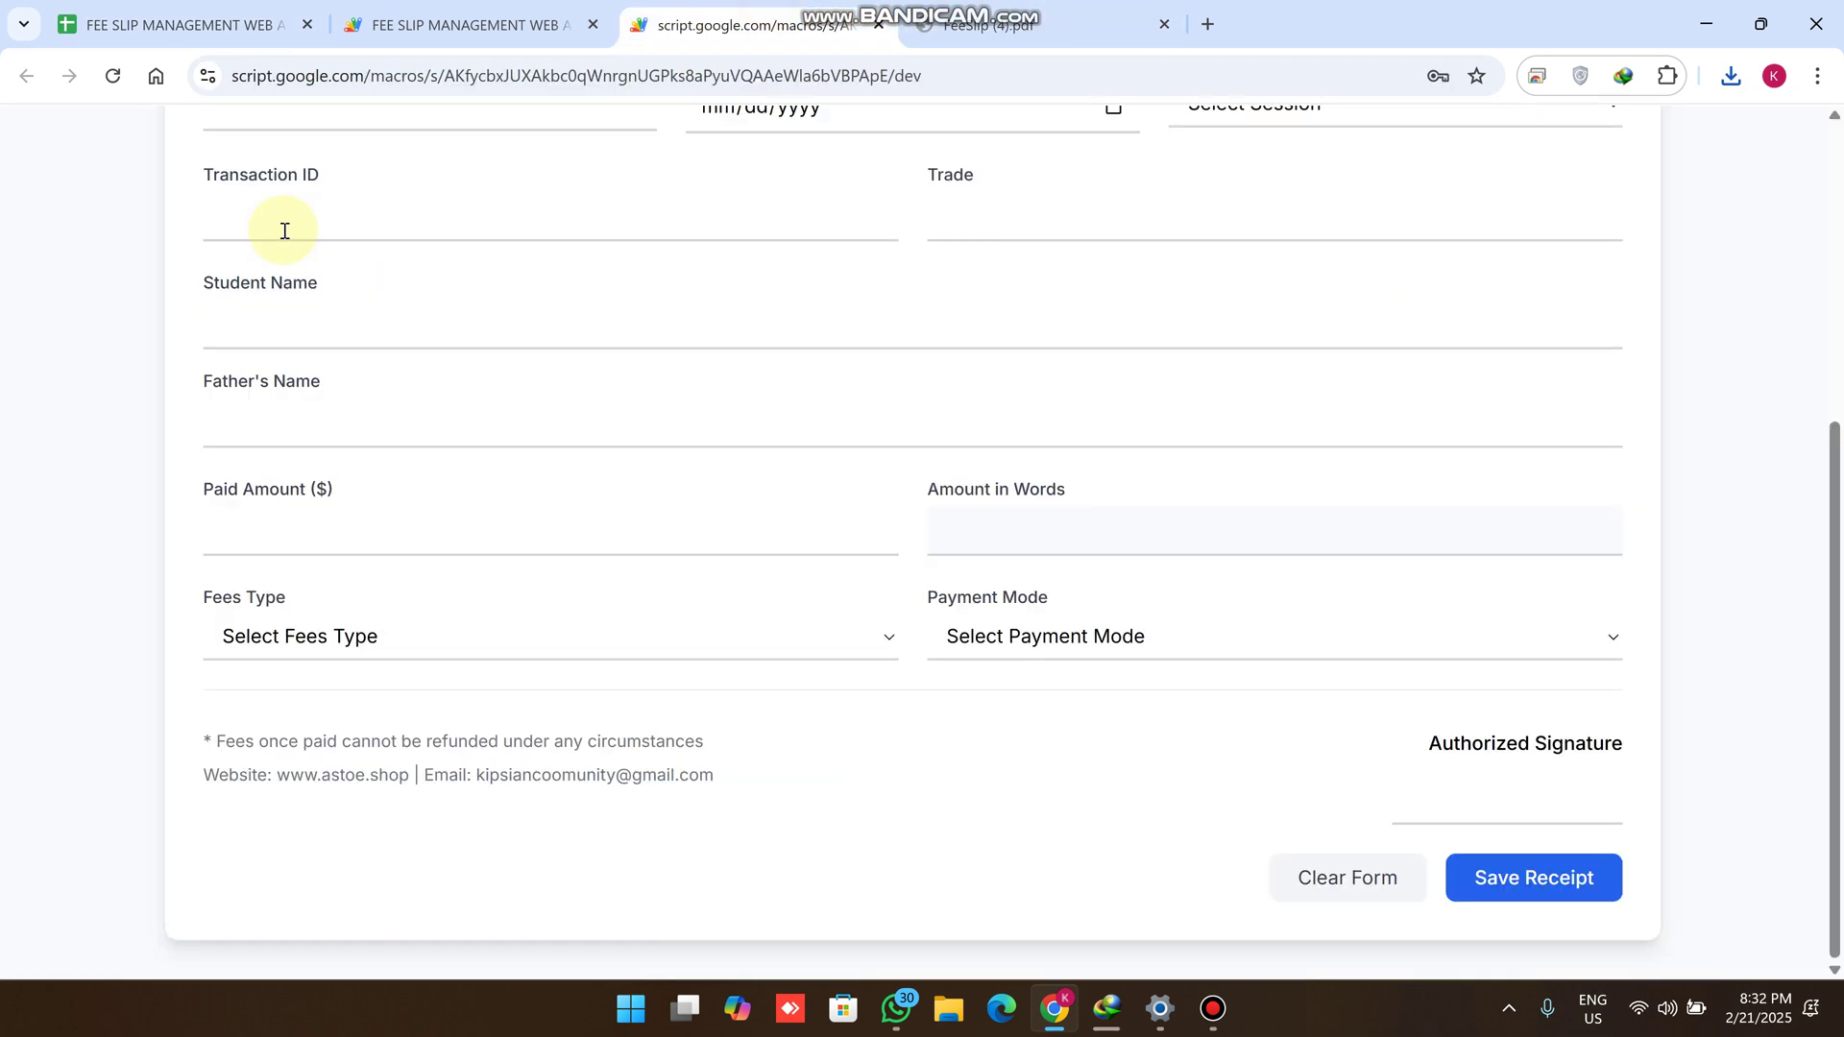
Select PK1002 in the search box and open Old Records to list its 7500 and 1500 payments
{"action": "scroll", "coordinate": [297, 288], "scroll_direction": "up", "scroll_amount": 5}
{"action": "left_click", "coordinate": [290, 158]}
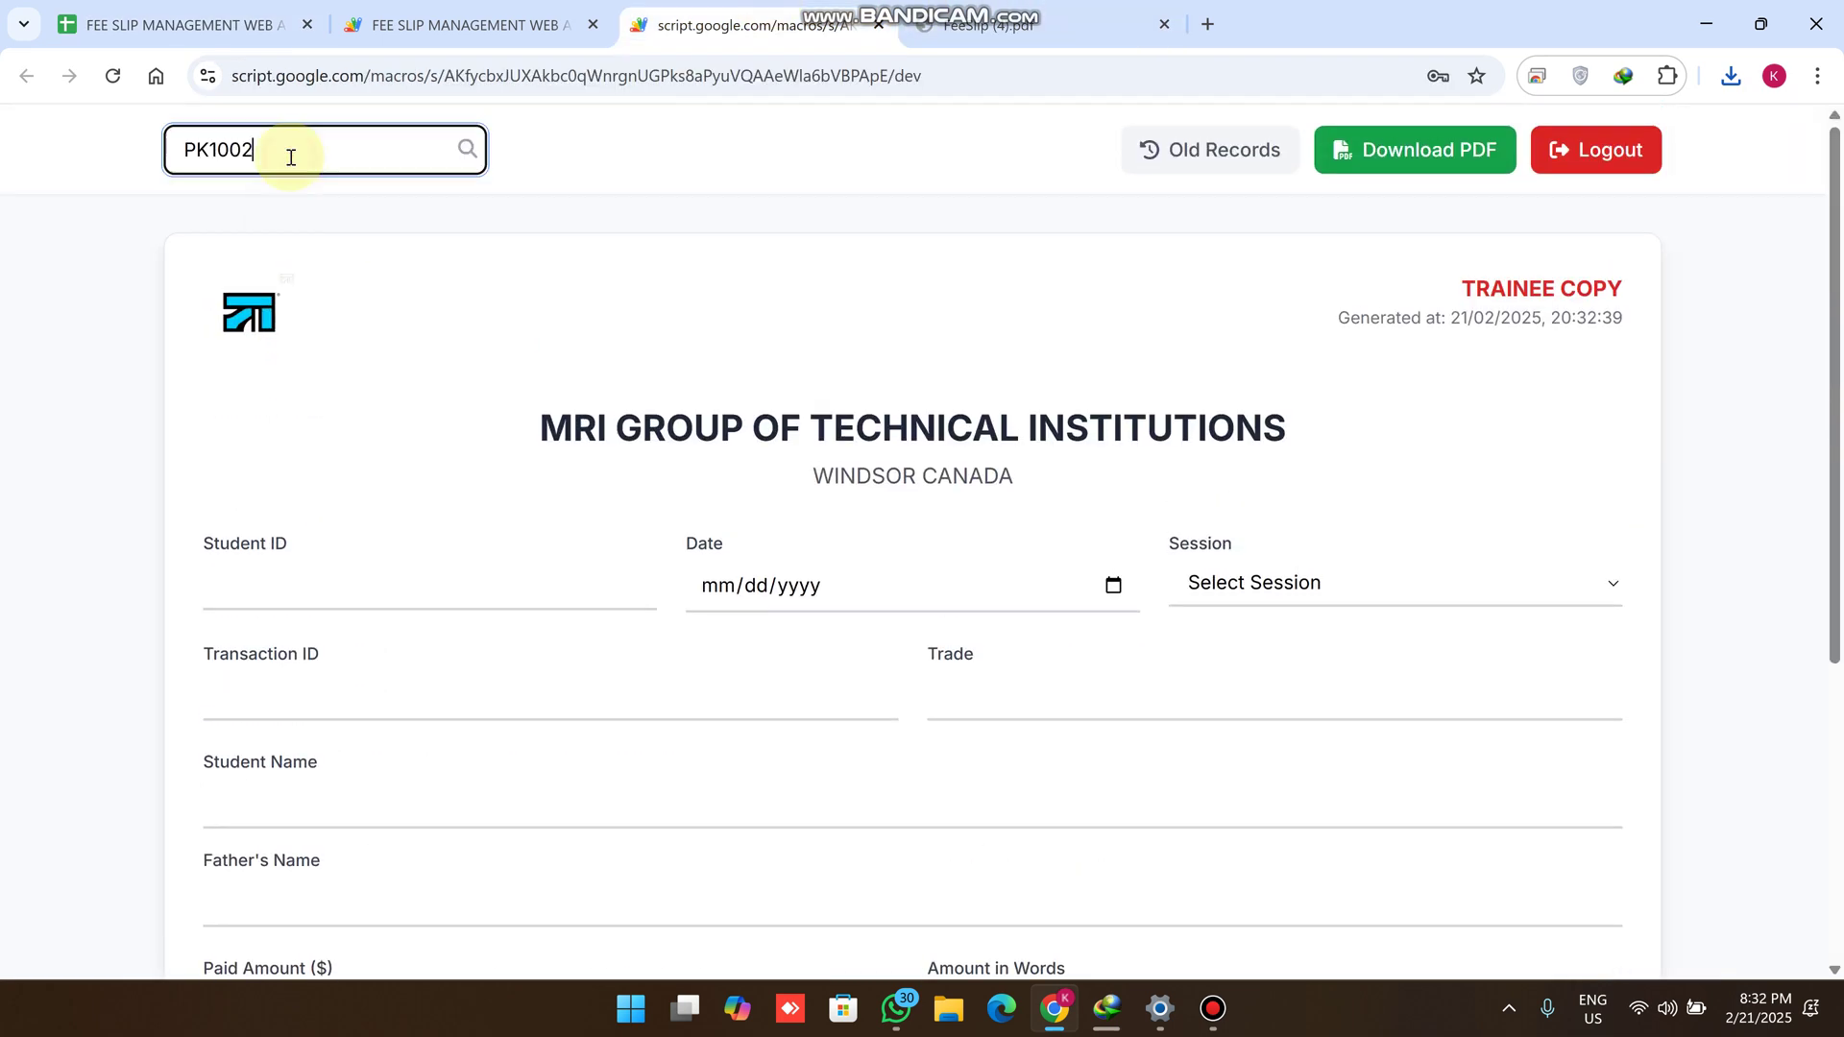
{"action": "left_click_drag", "start_coordinate": [290, 159], "coordinate": [187, 163]}
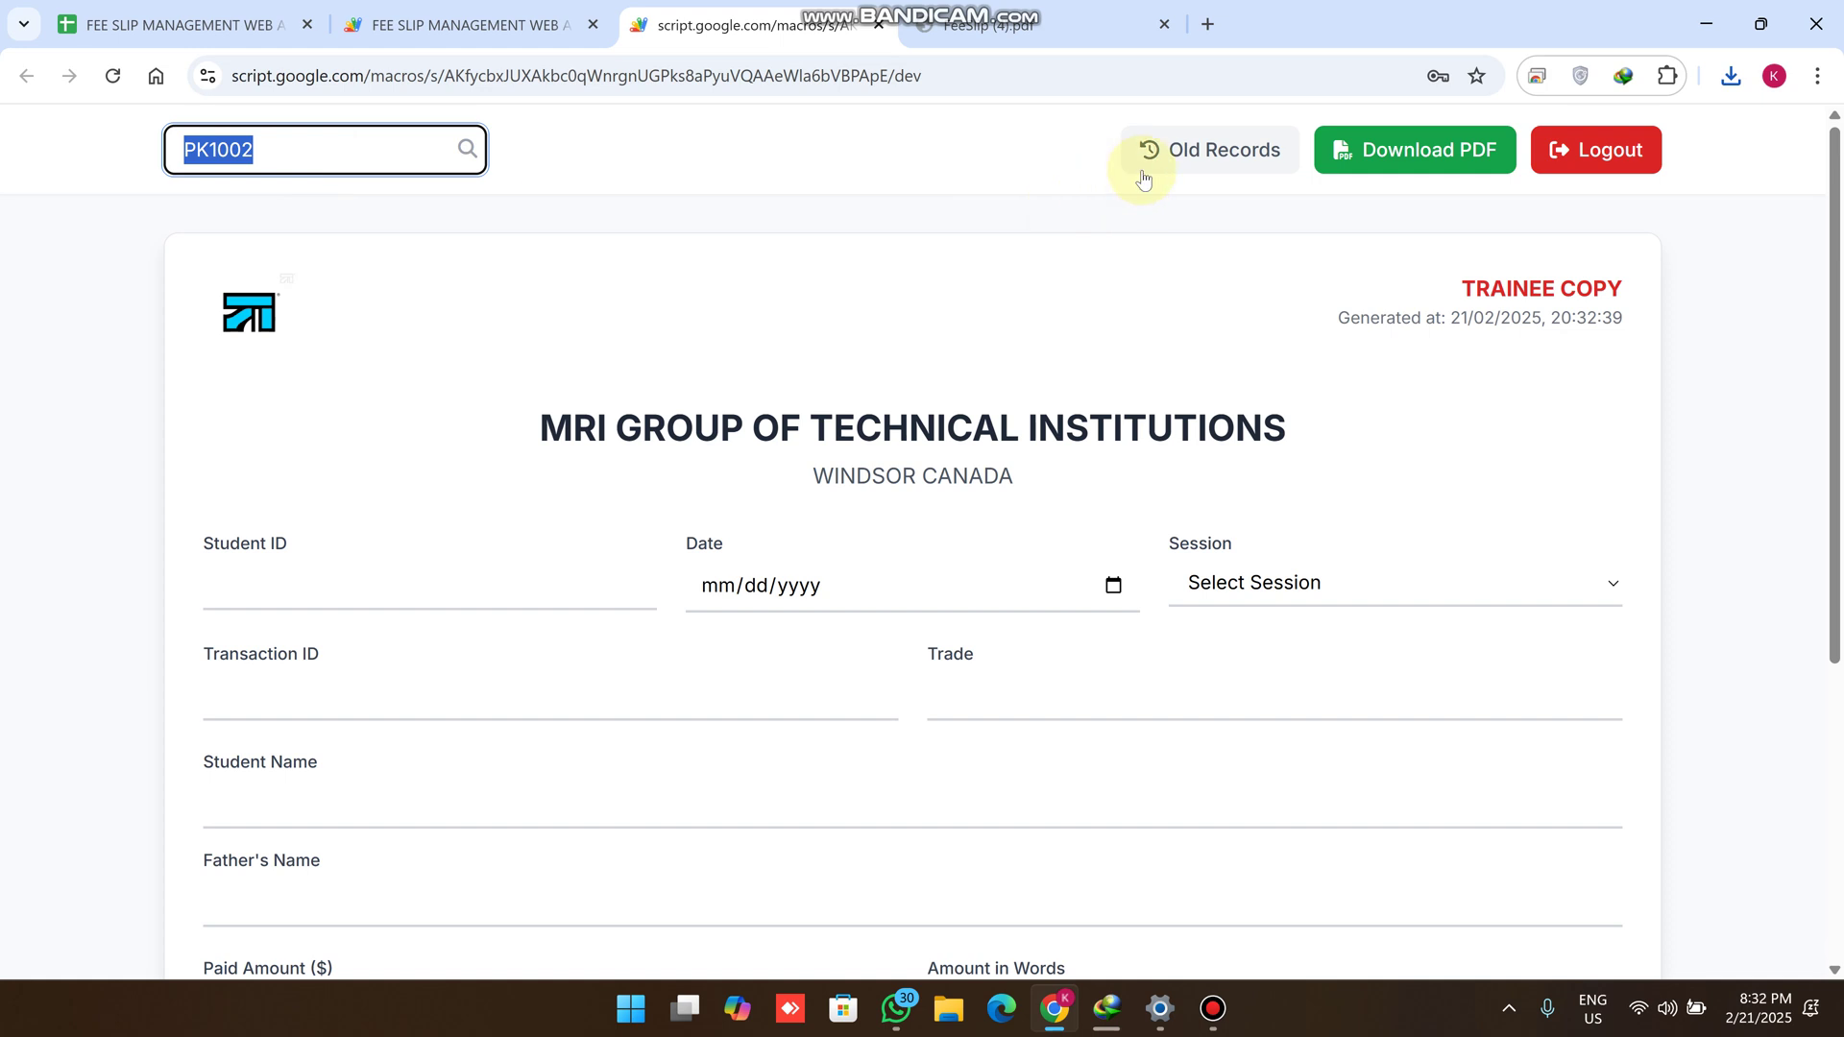
{"action": "left_click", "coordinate": [1198, 165]}
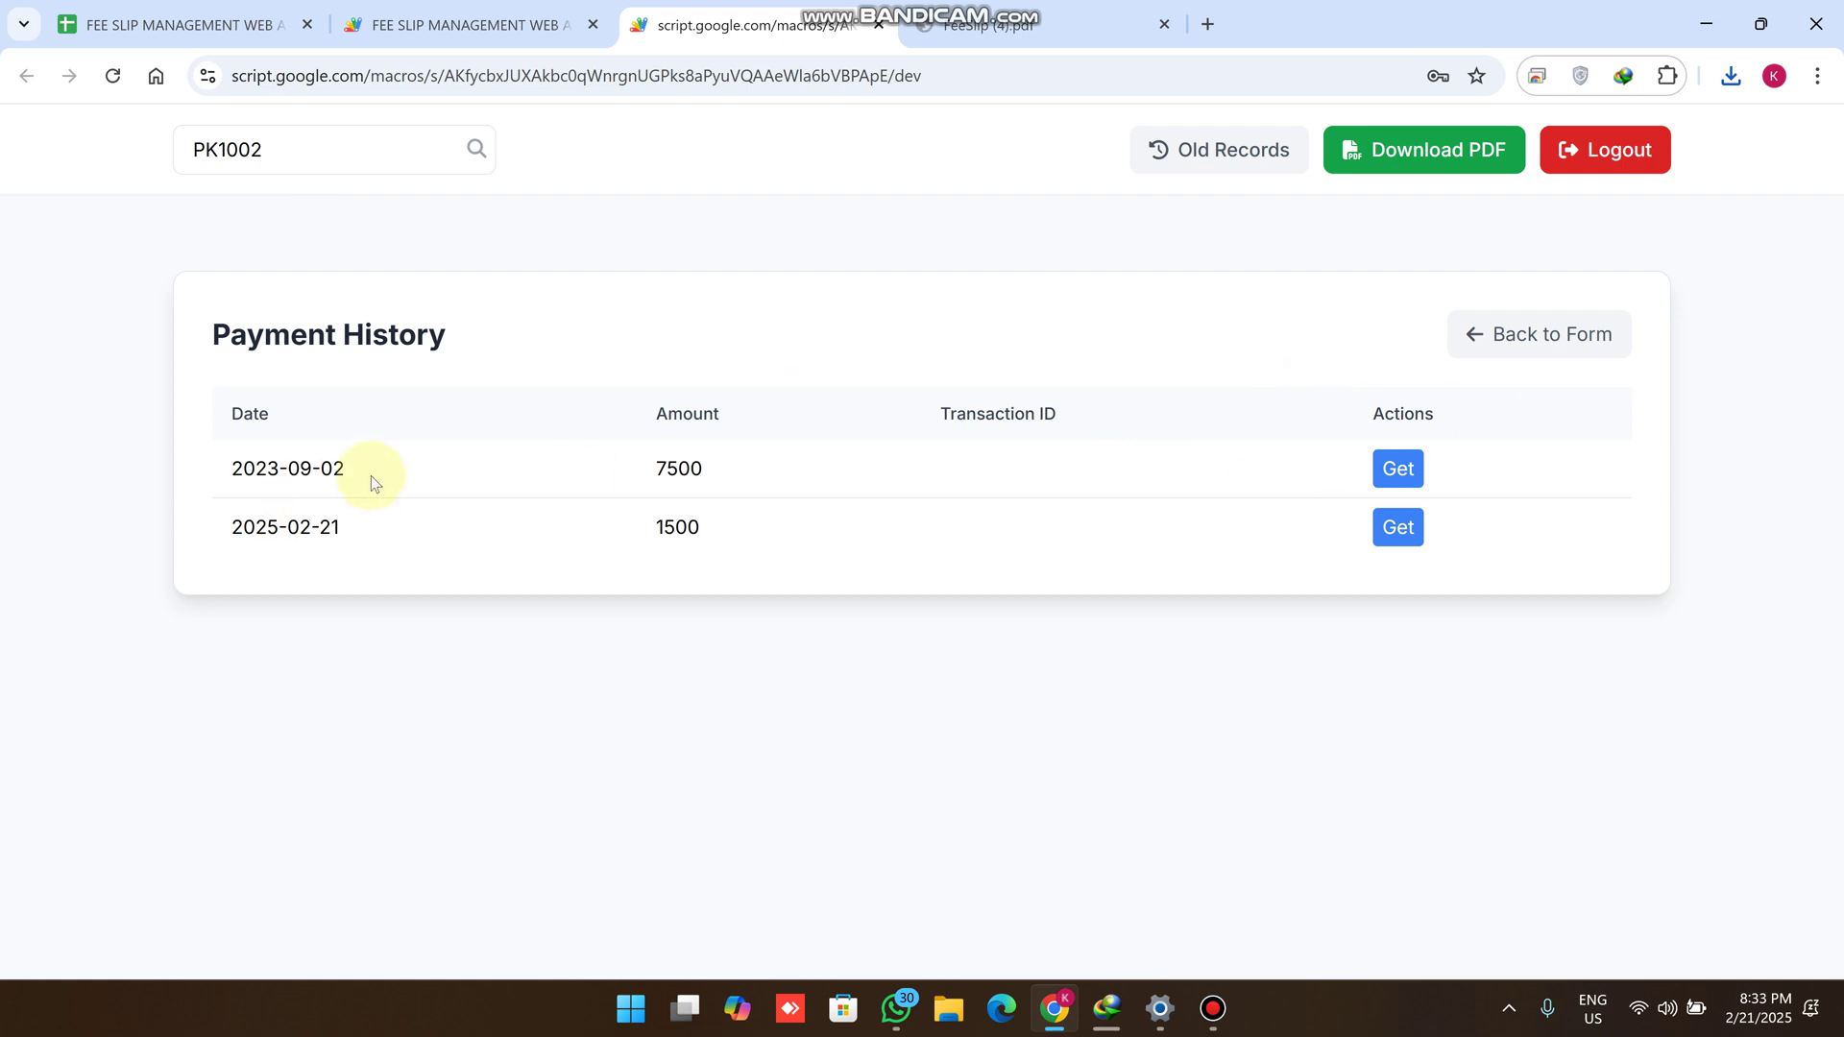
{"action": "left_click_drag", "start_coordinate": [370, 476], "coordinate": [187, 463]}
{"action": "left_click_drag", "start_coordinate": [312, 523], "coordinate": [722, 535]}
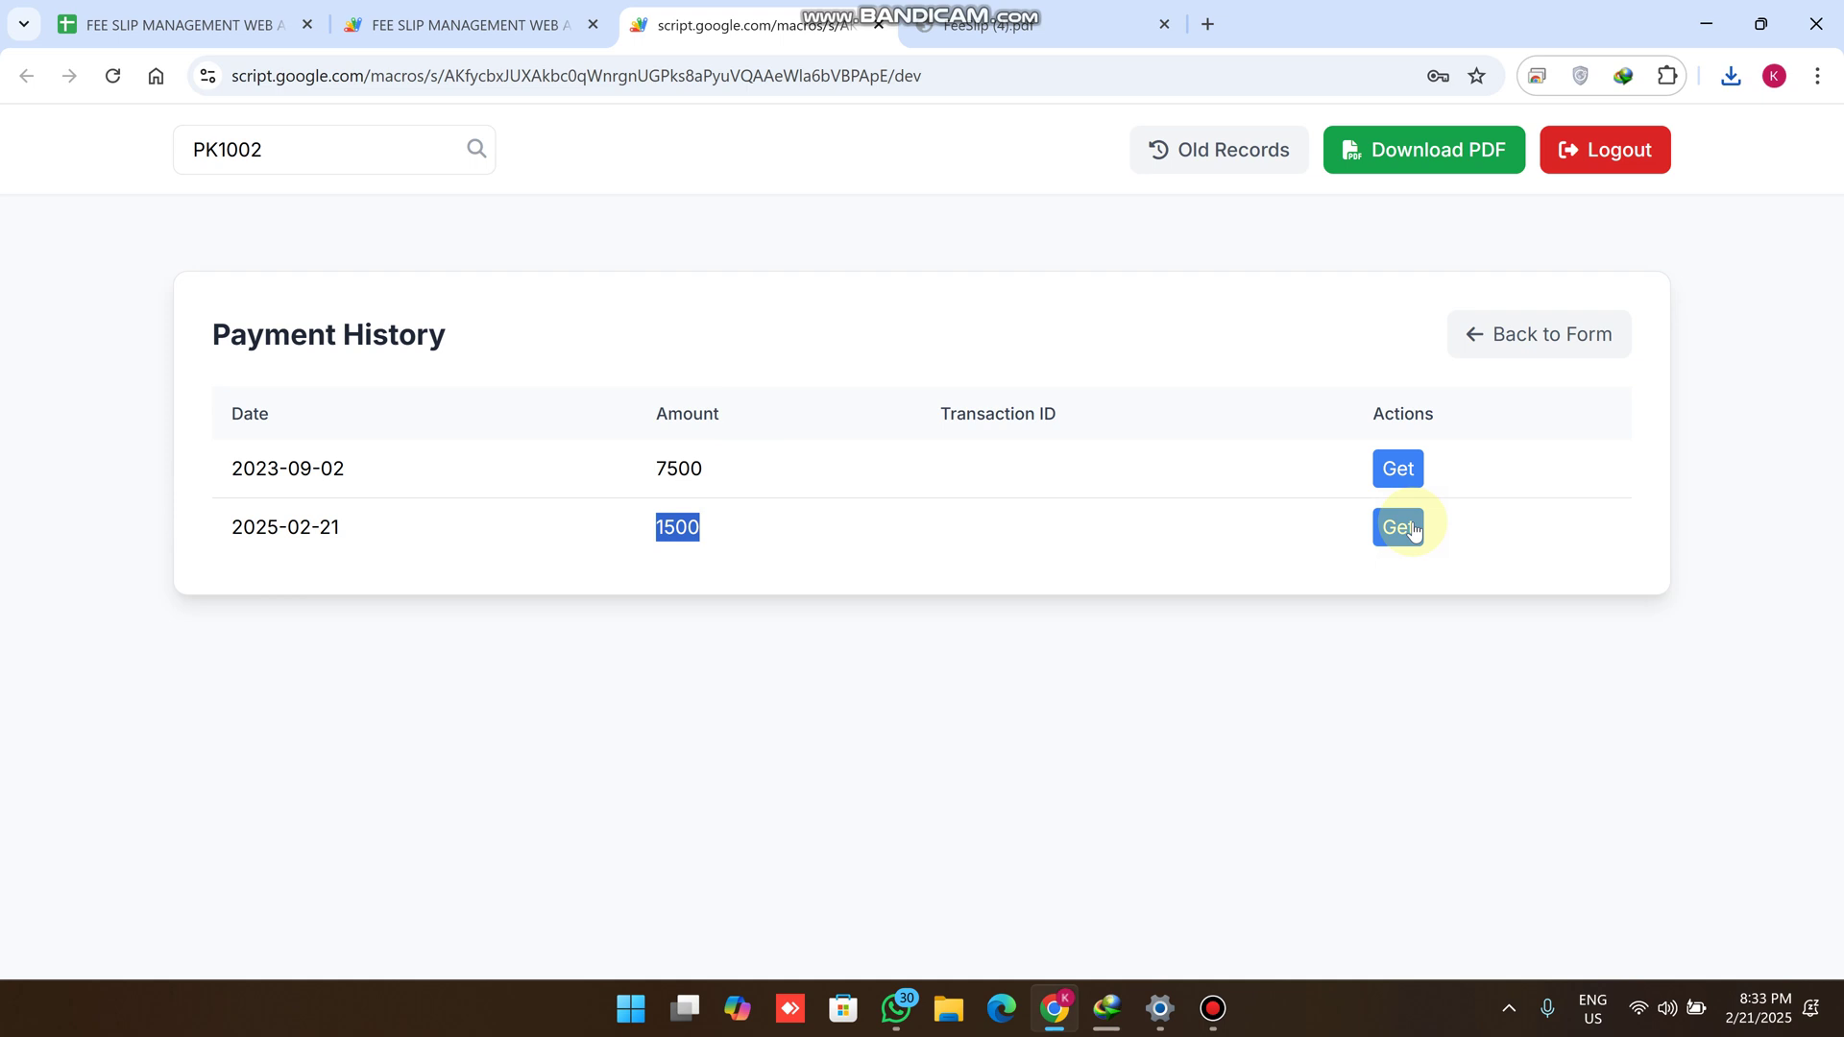
{"action": "left_click", "coordinate": [1399, 469]}
{"action": "scroll", "coordinate": [1152, 537], "scroll_direction": "up", "scroll_amount": 5}
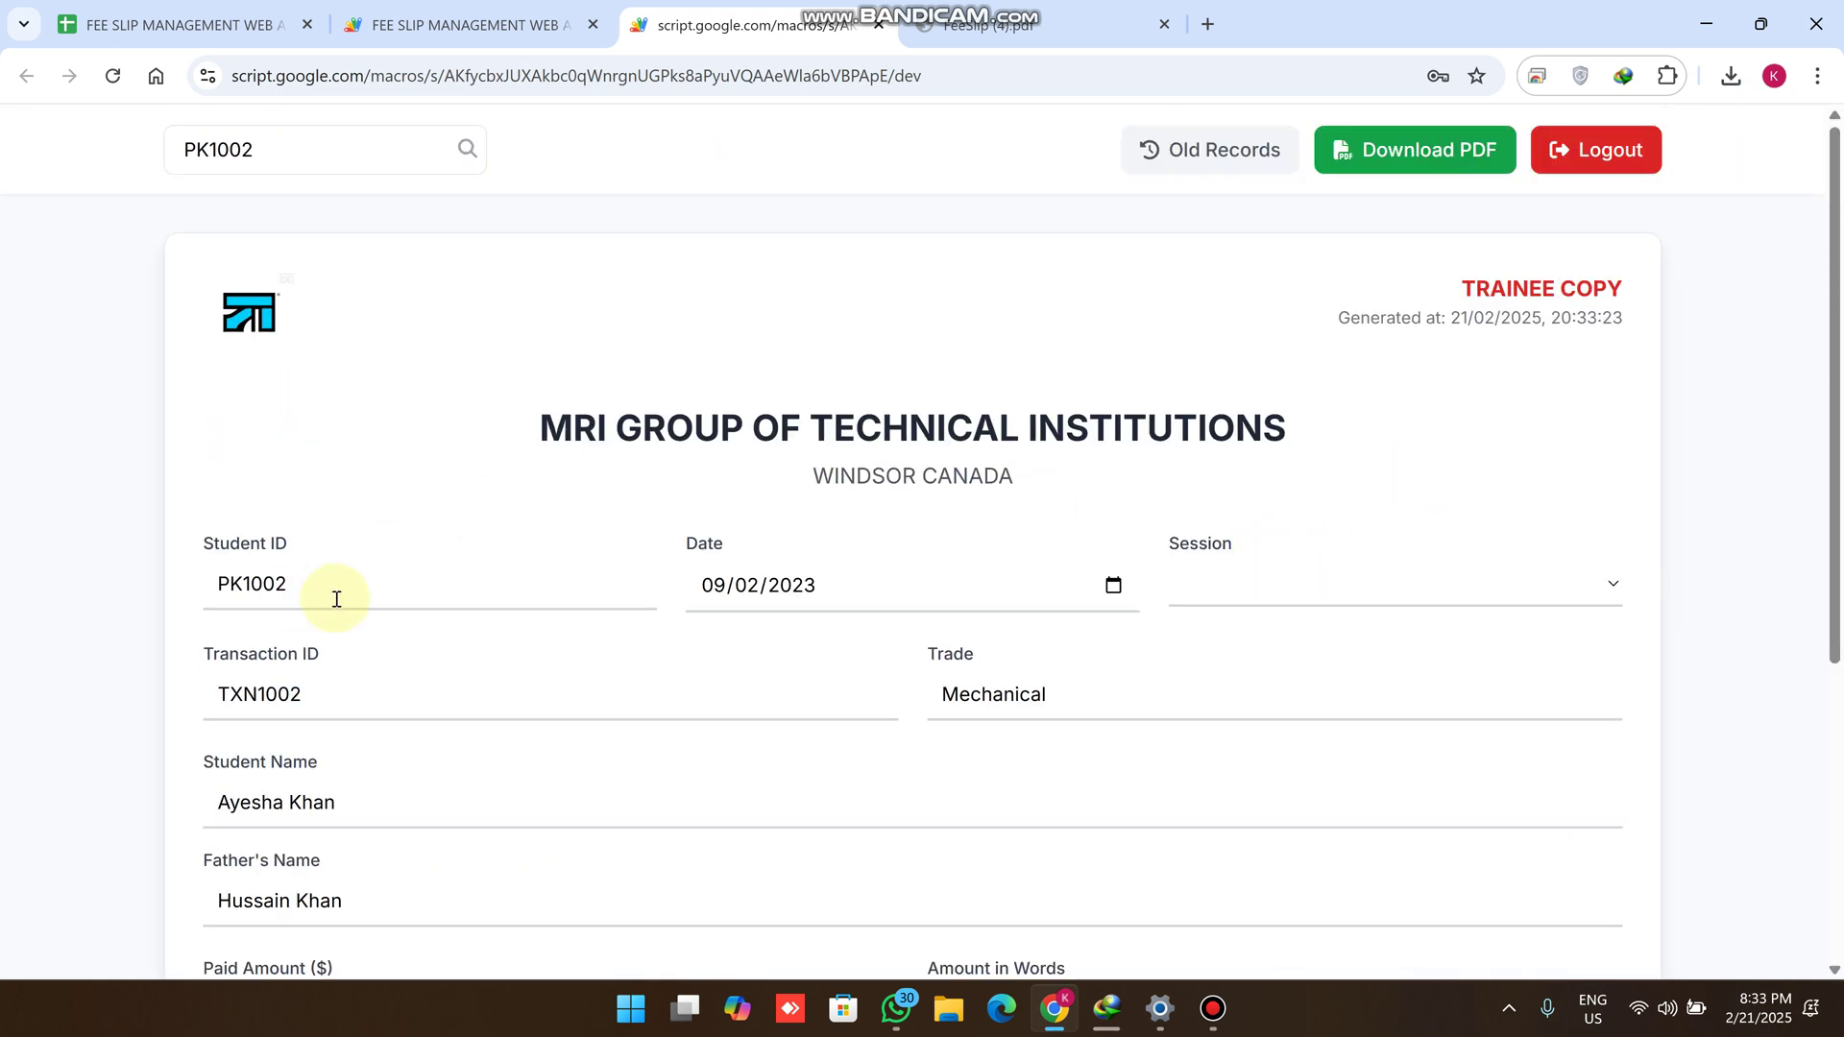
Change the reloaded 2023-09-02 slip's session to 2025-27 and save it
{"action": "scroll", "coordinate": [323, 598], "scroll_direction": "down", "scroll_amount": 2}
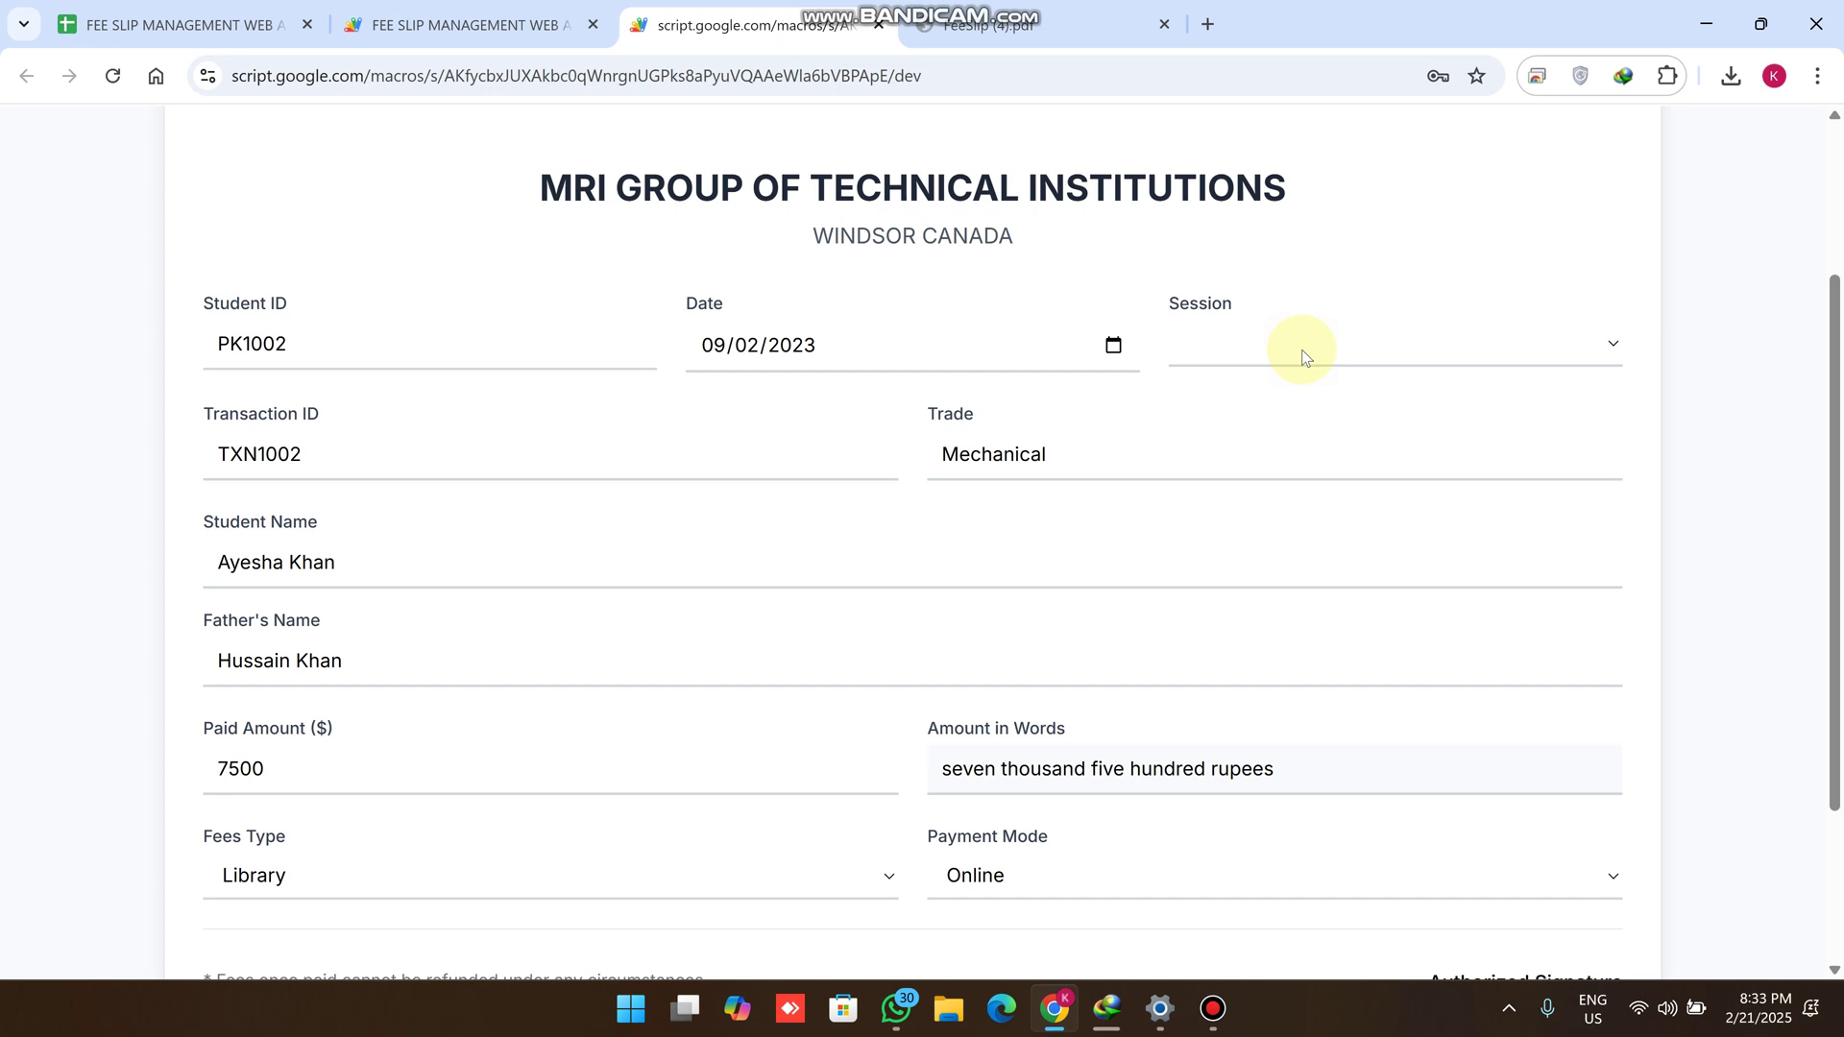
{"action": "left_click", "coordinate": [1350, 343]}
{"action": "left_click", "coordinate": [1276, 423]}
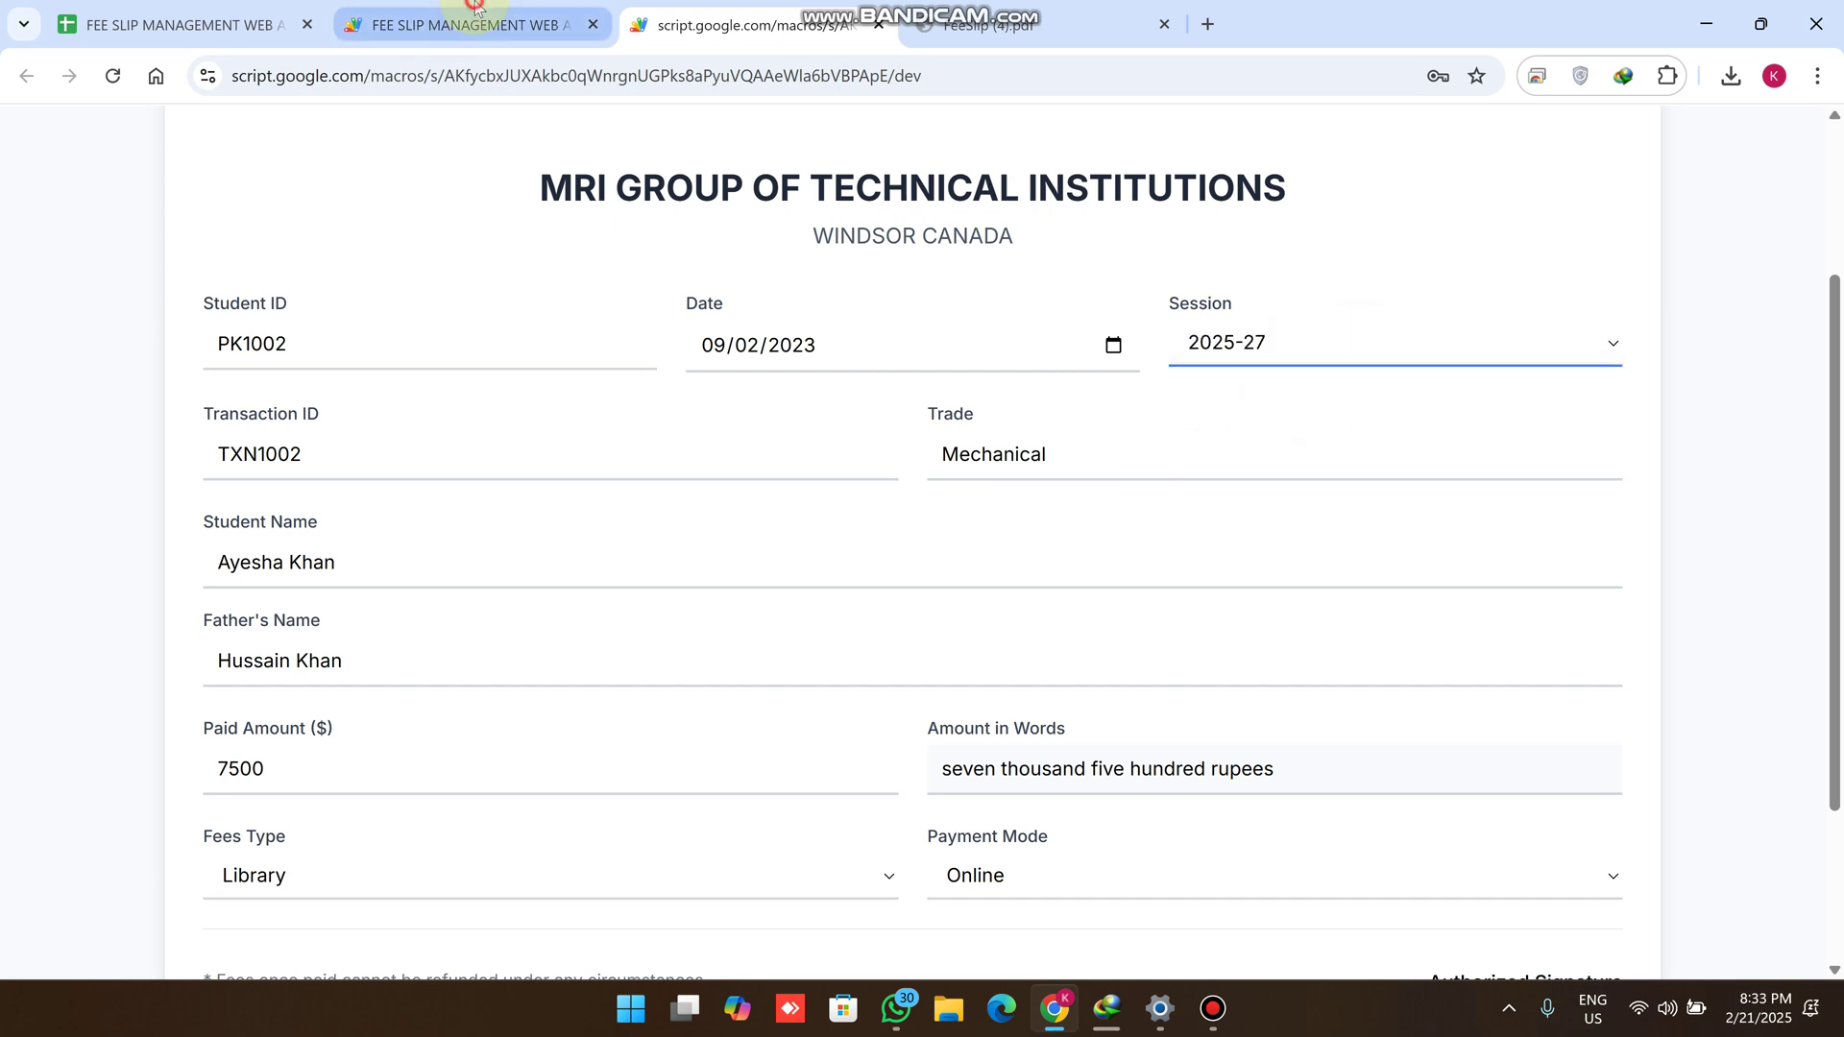
{"action": "left_click", "coordinate": [452, 29]}
{"action": "left_click", "coordinate": [238, 11]}
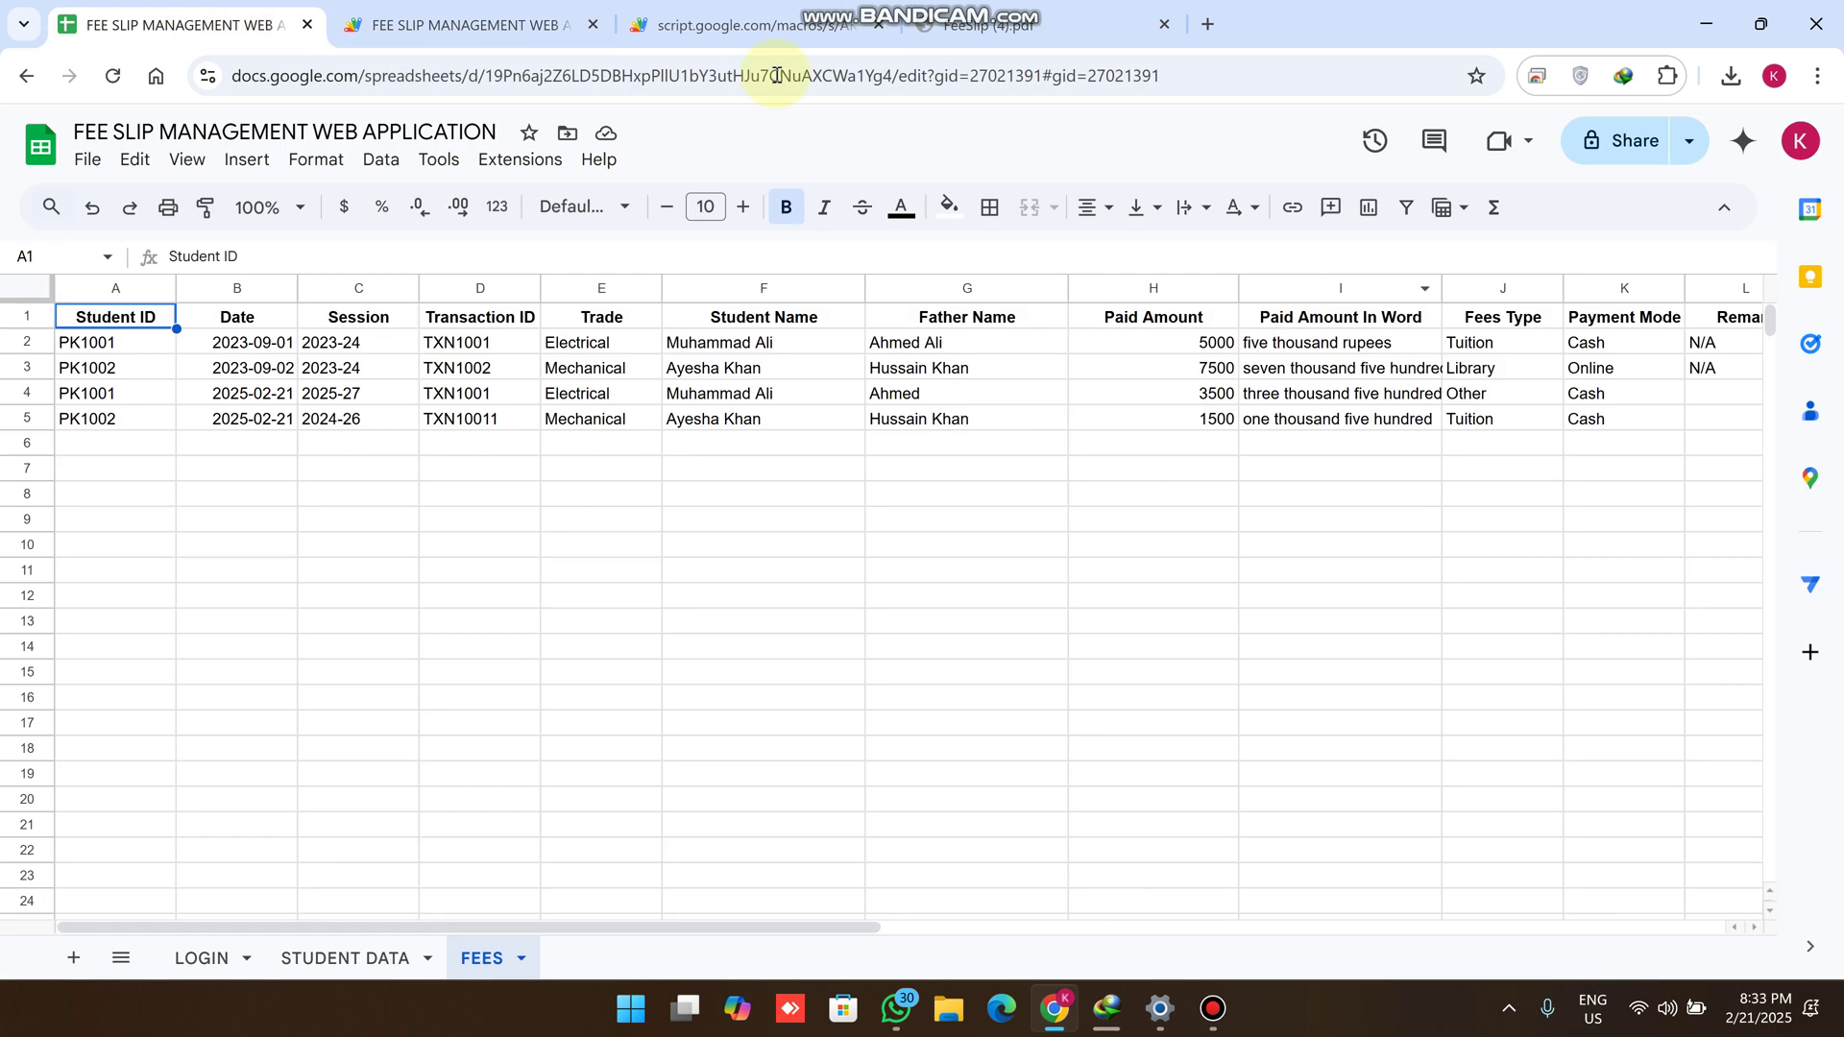
{"action": "left_click", "coordinate": [740, 25]}
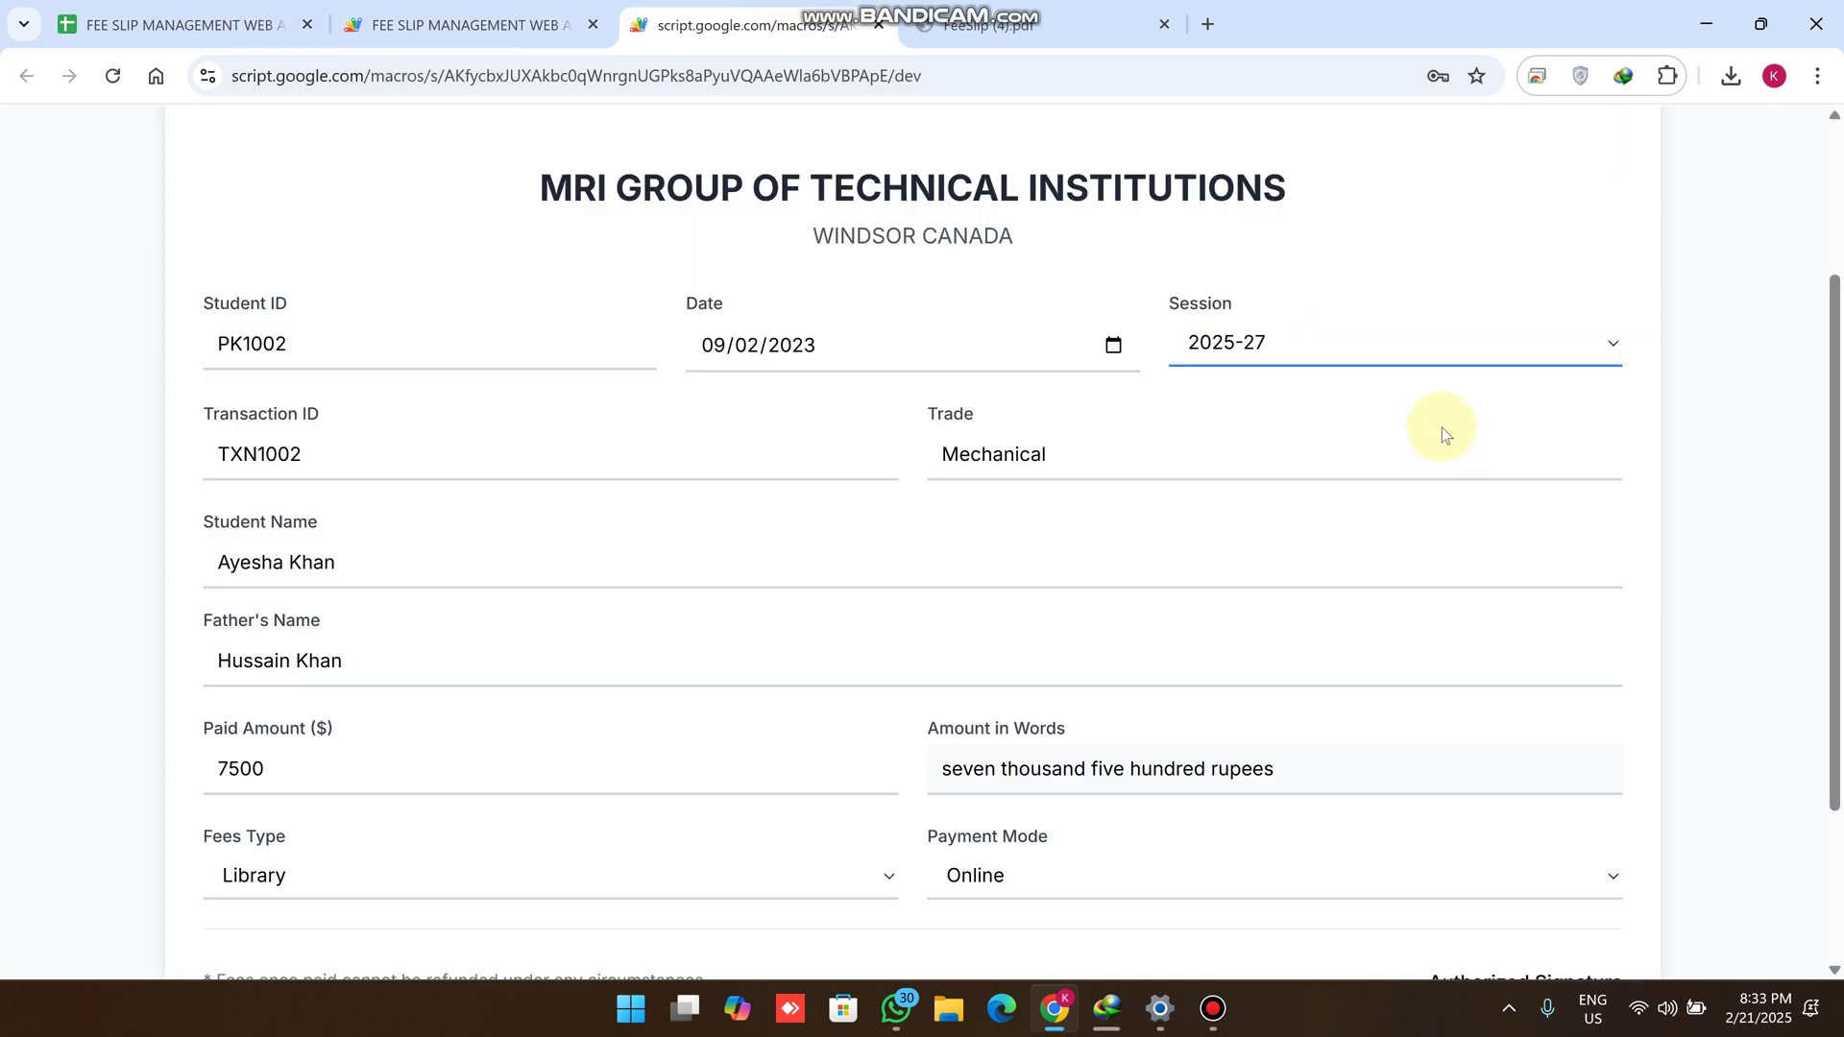
{"action": "scroll", "coordinate": [1442, 427], "scroll_direction": "down", "scroll_amount": 2}
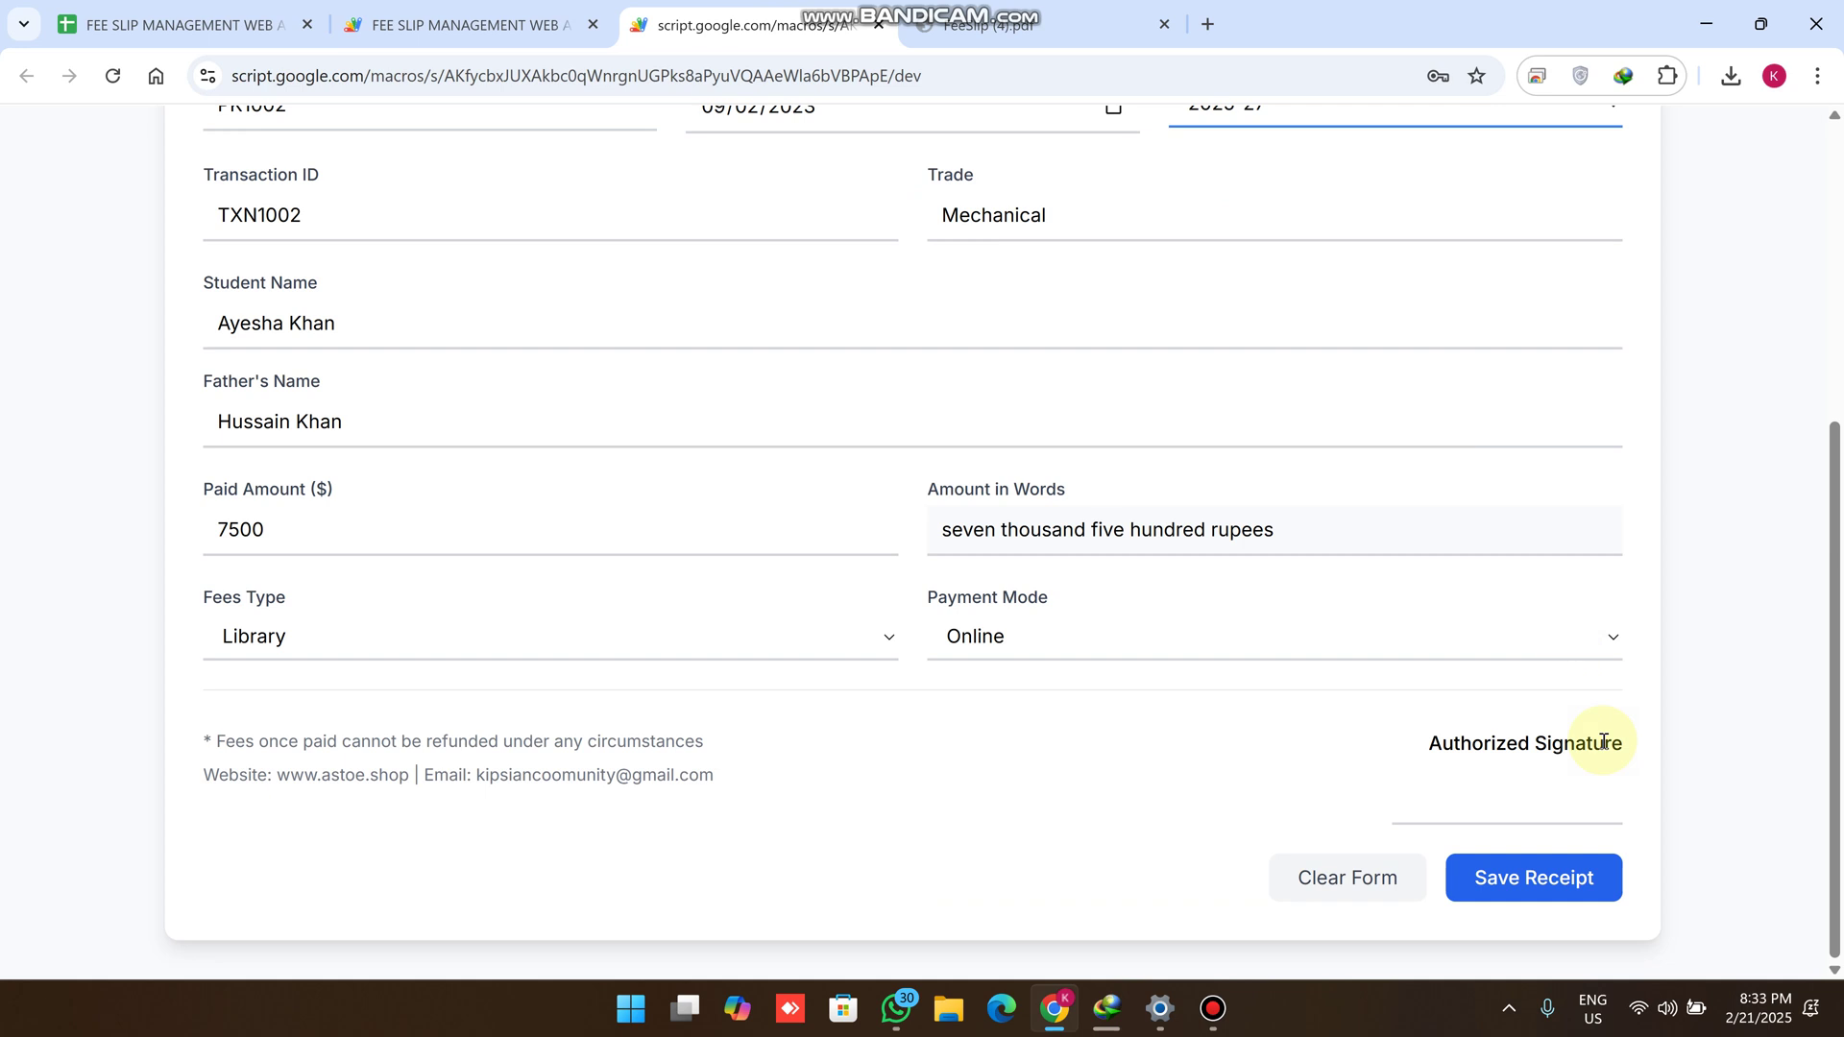
{"action": "left_click", "coordinate": [1575, 878]}
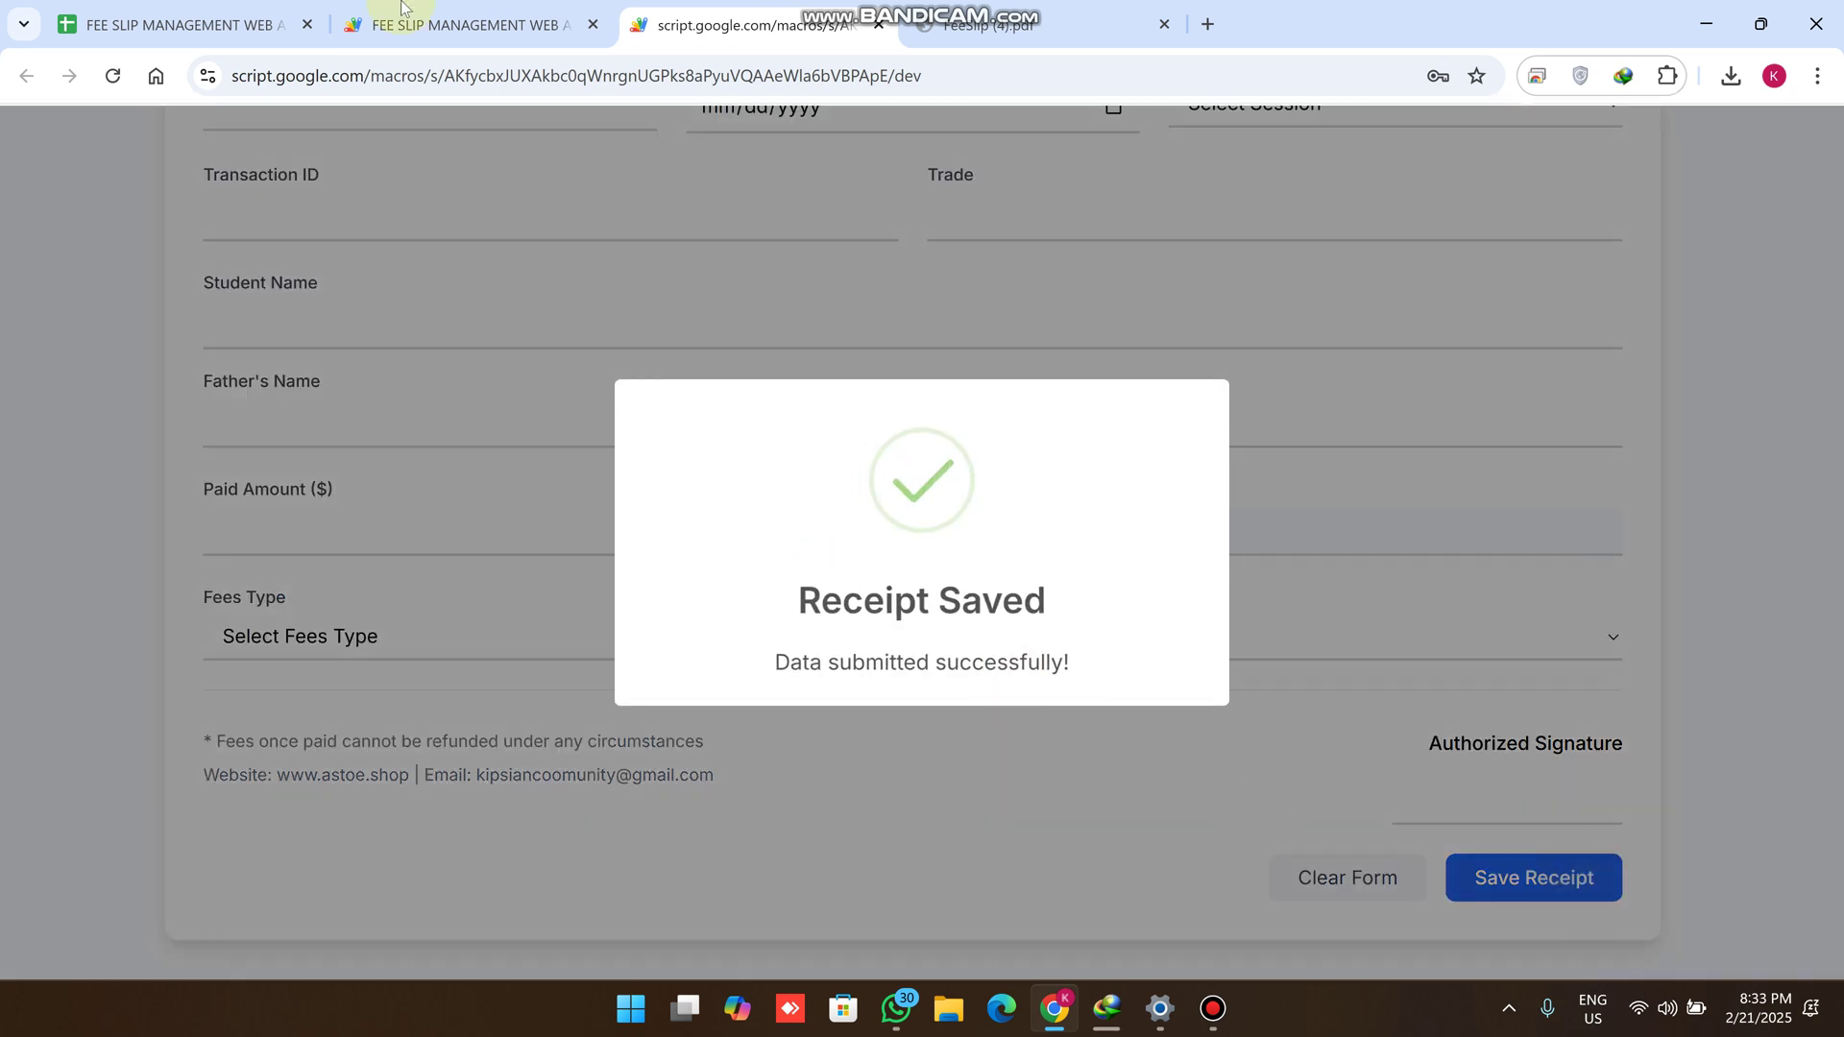
{"action": "left_click", "coordinate": [419, 11]}
{"action": "left_click", "coordinate": [269, 24]}
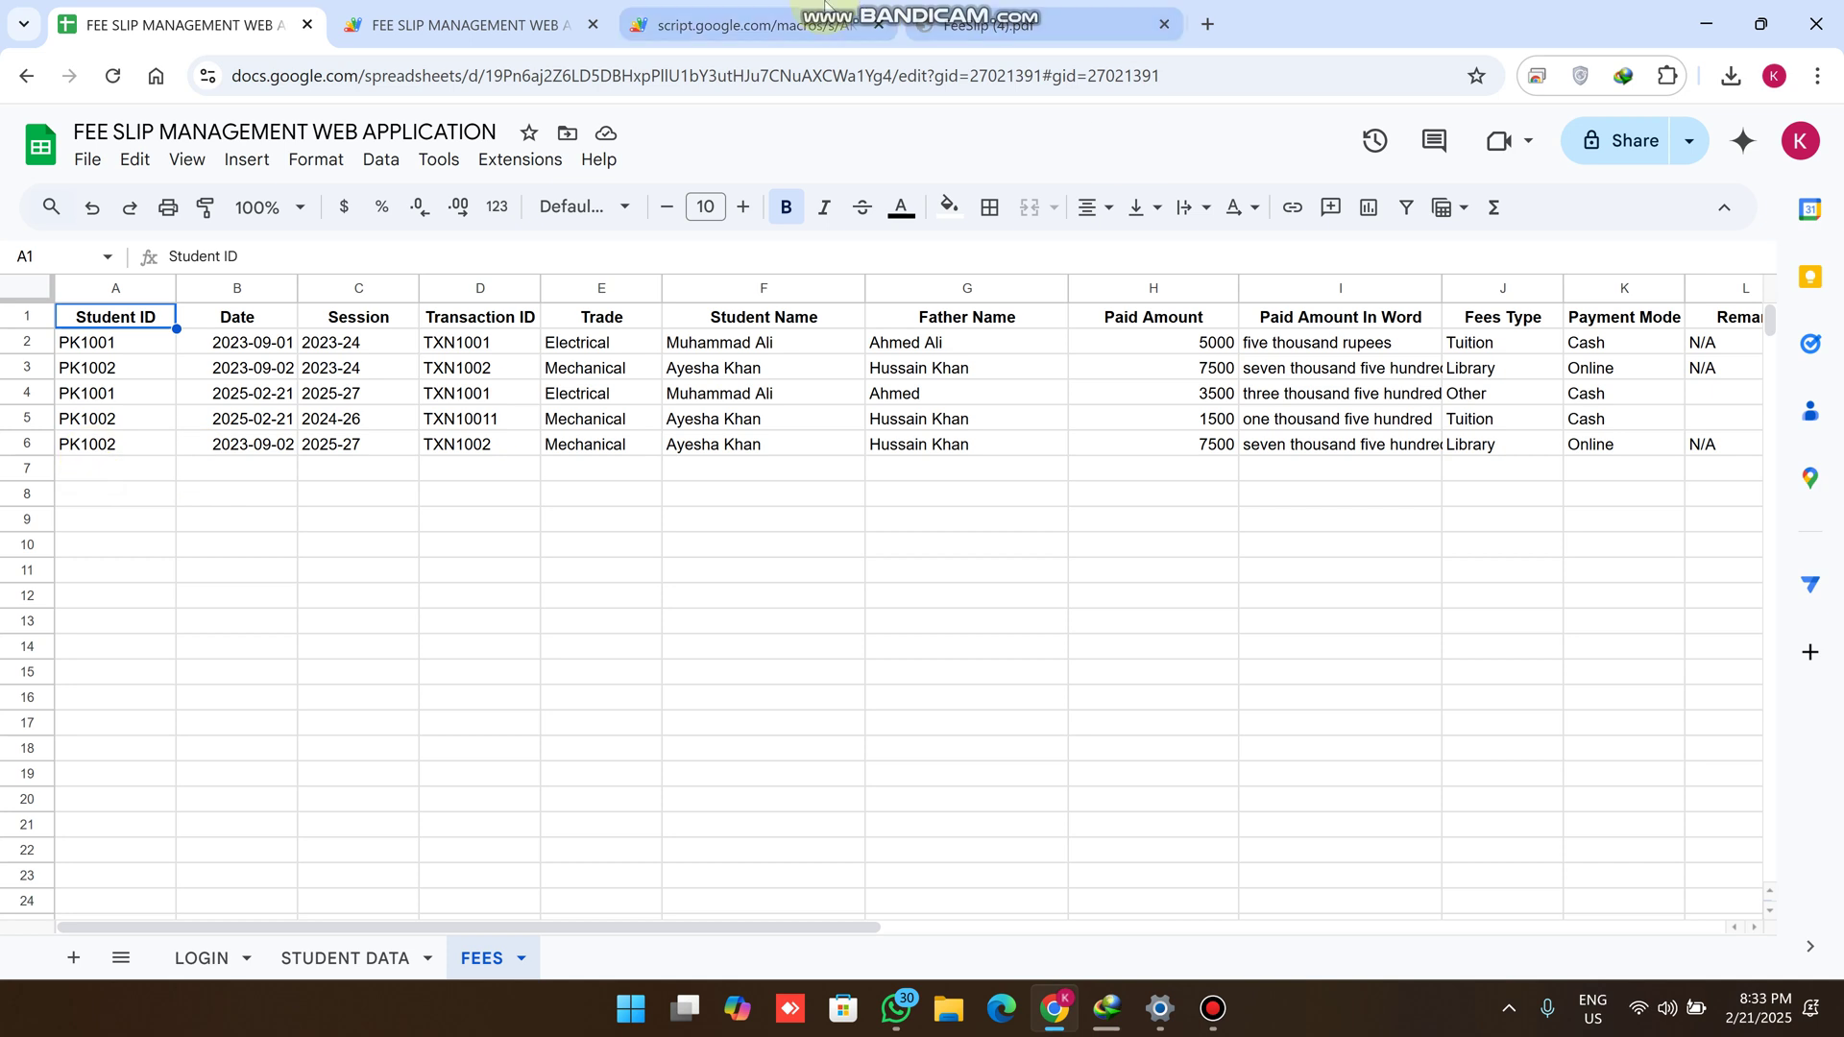
{"action": "left_click", "coordinate": [759, 24]}
{"action": "scroll", "coordinate": [1038, 494], "scroll_direction": "up", "scroll_amount": 5}
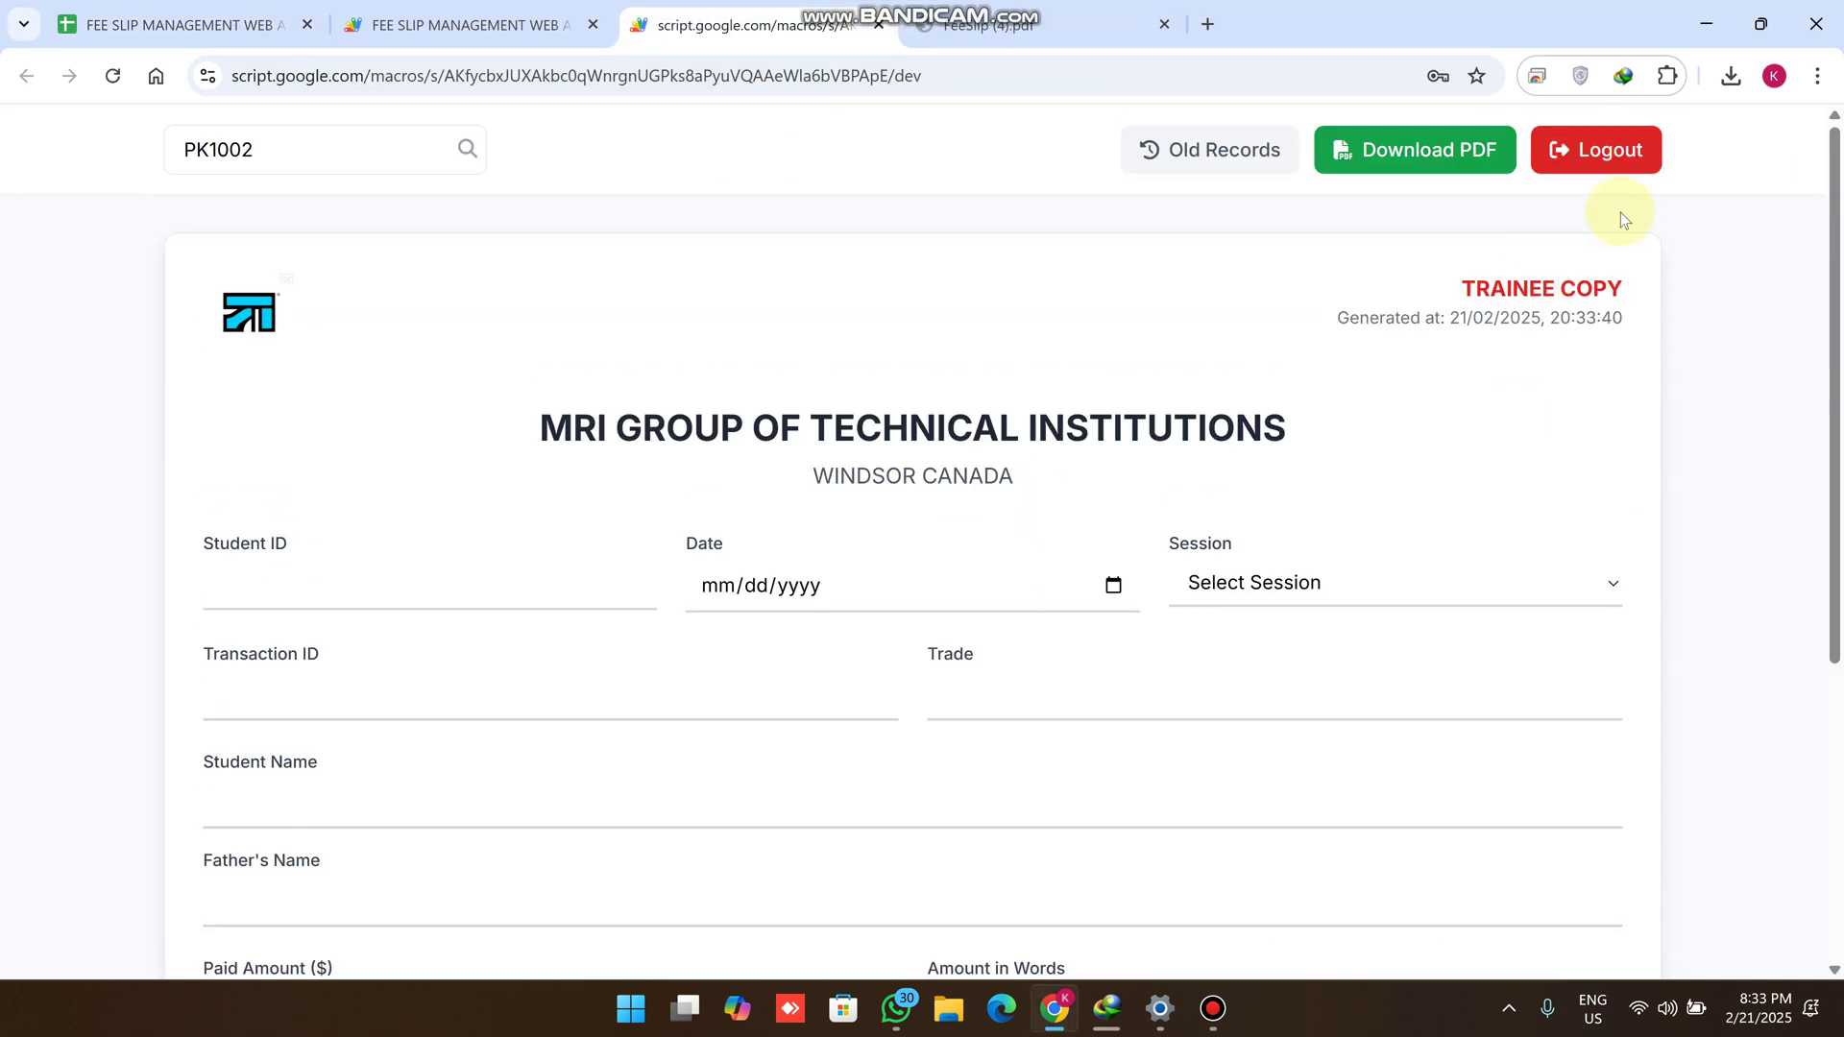
{"action": "scroll", "coordinate": [711, 582], "scroll_direction": "down", "scroll_amount": 2}
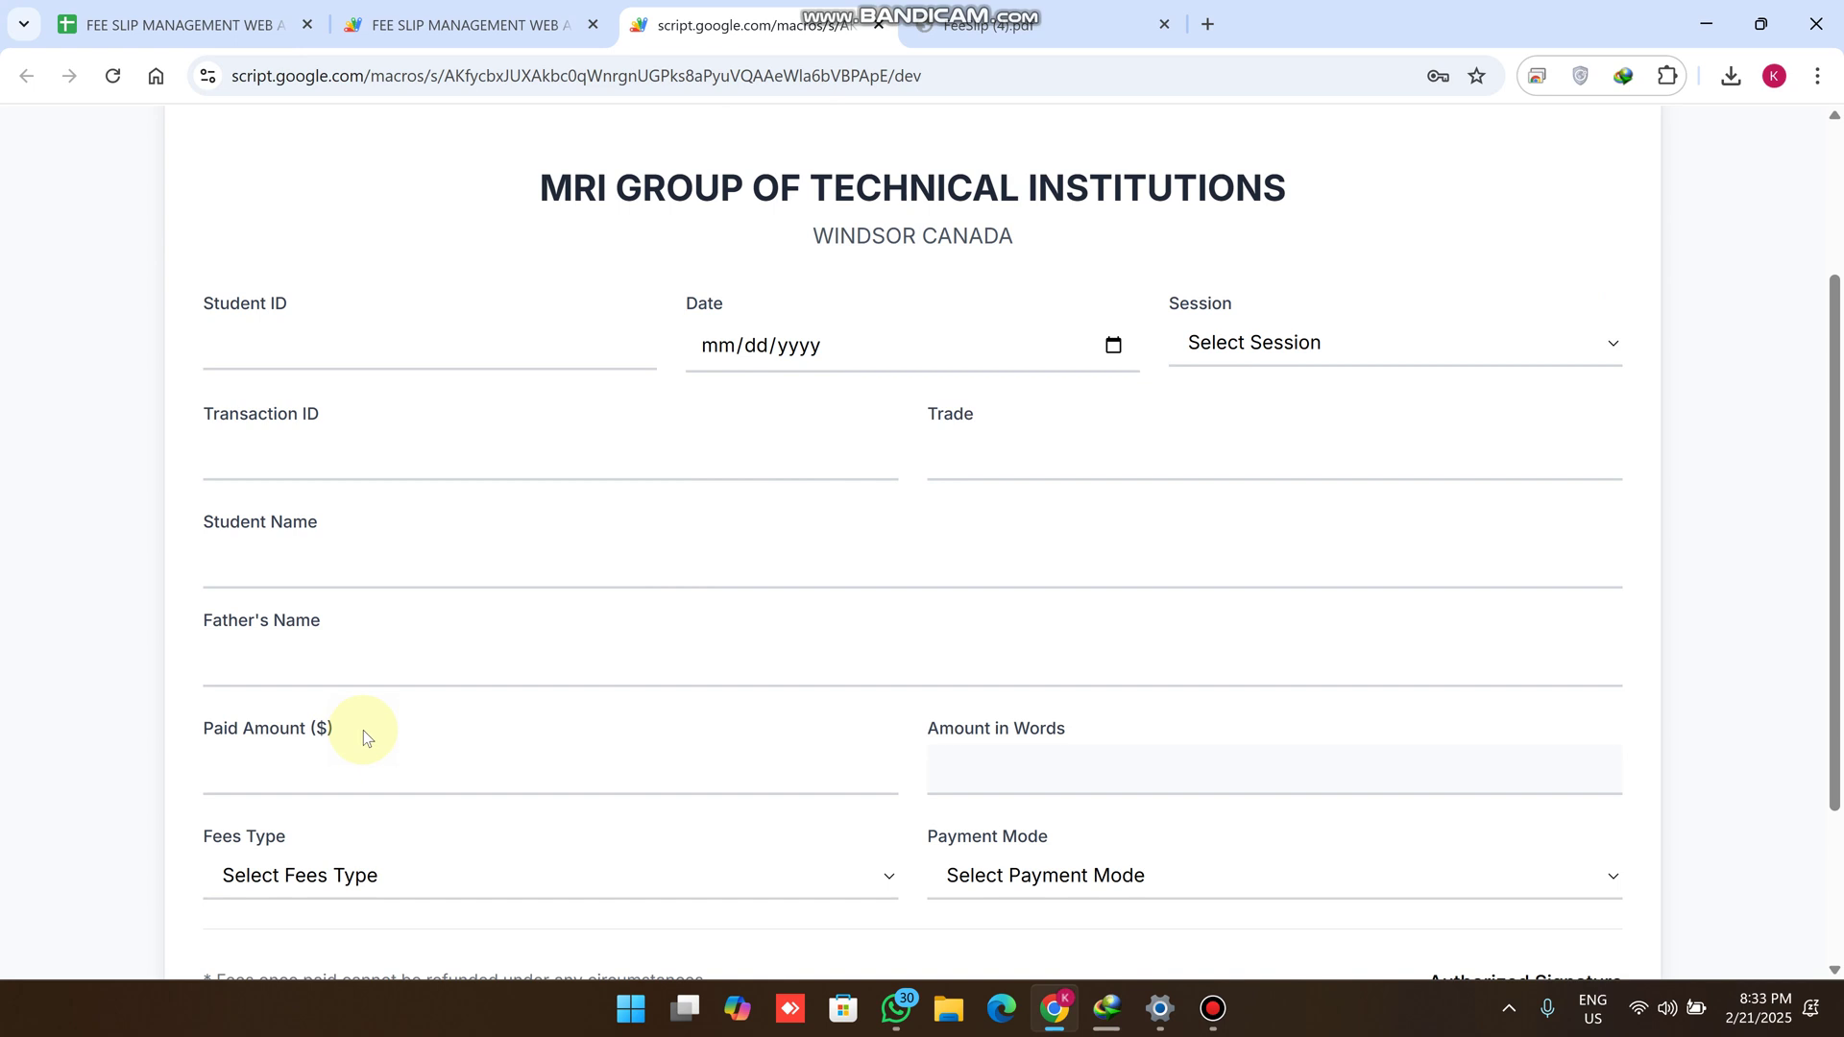
{"action": "left_click", "coordinate": [282, 766]}
{"action": "scroll", "coordinate": [320, 750], "scroll_direction": "down", "scroll_amount": 2}
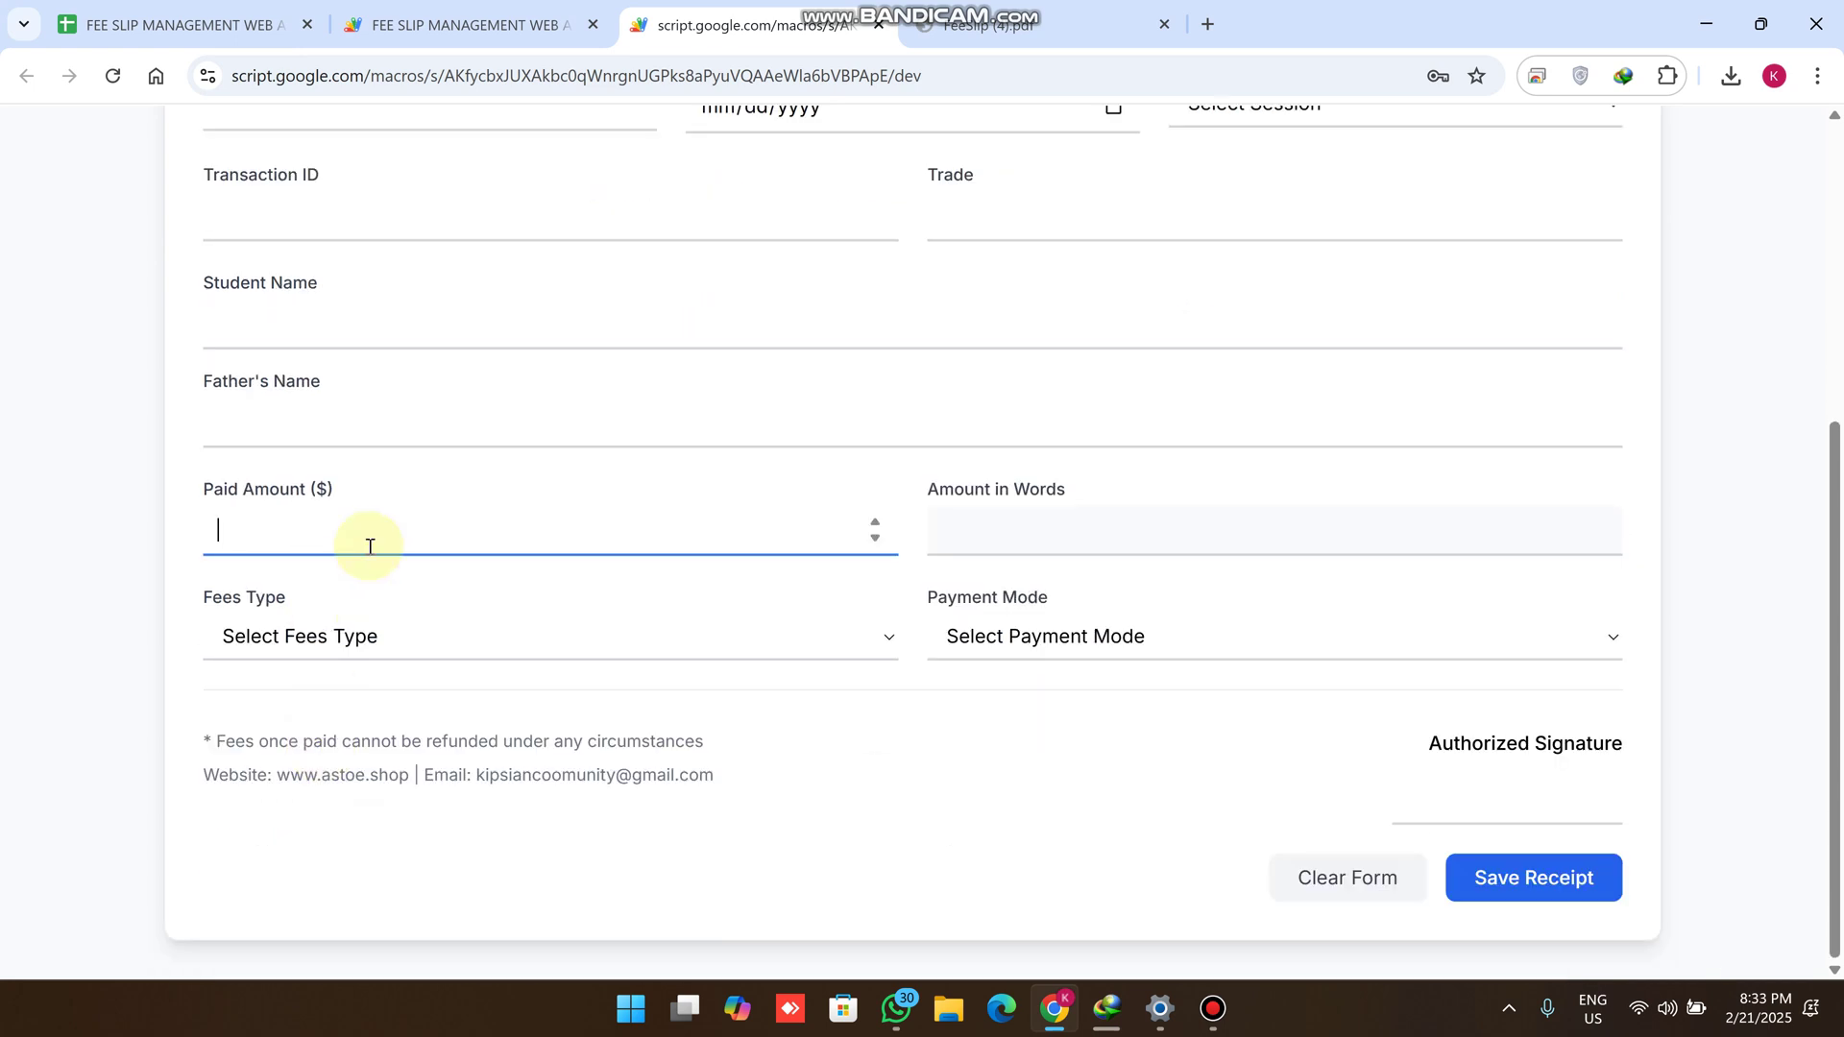
{"action": "scroll", "coordinate": [445, 357], "scroll_direction": "up", "scroll_amount": 3}
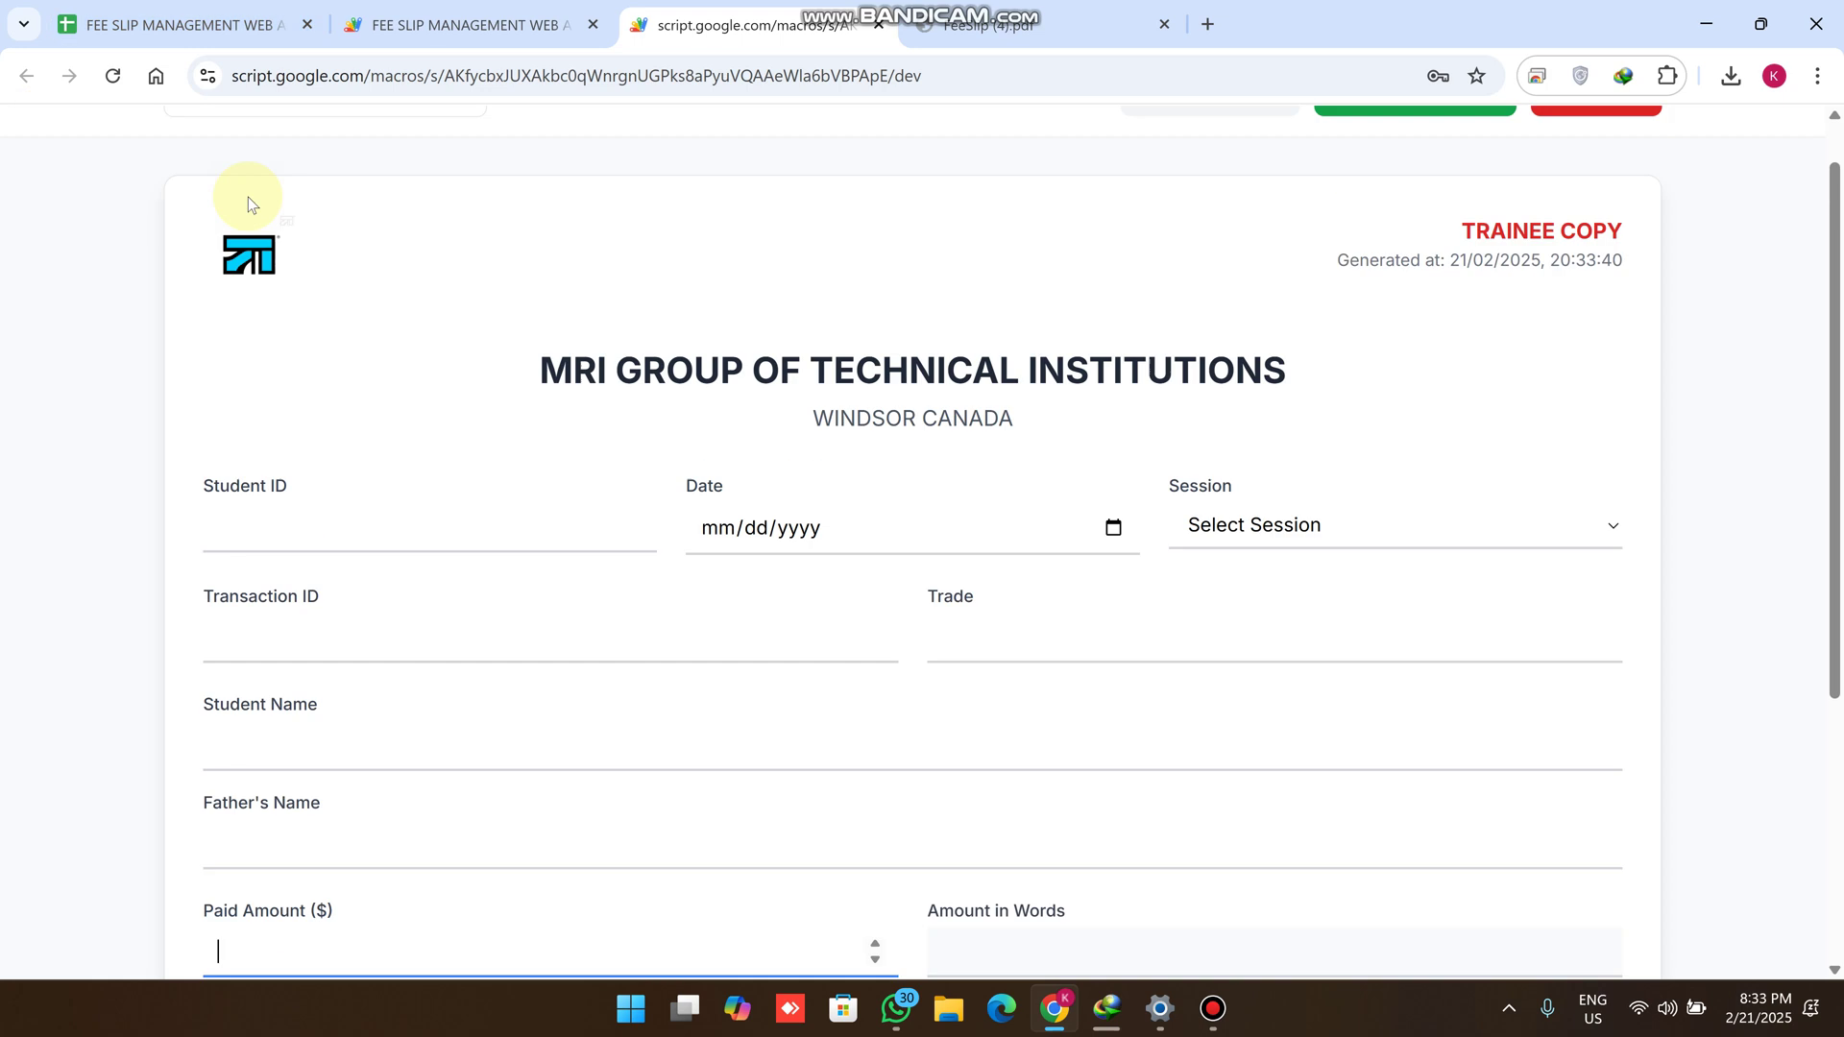
{"action": "scroll", "coordinate": [39, 160], "scroll_direction": "up", "scroll_amount": 1}
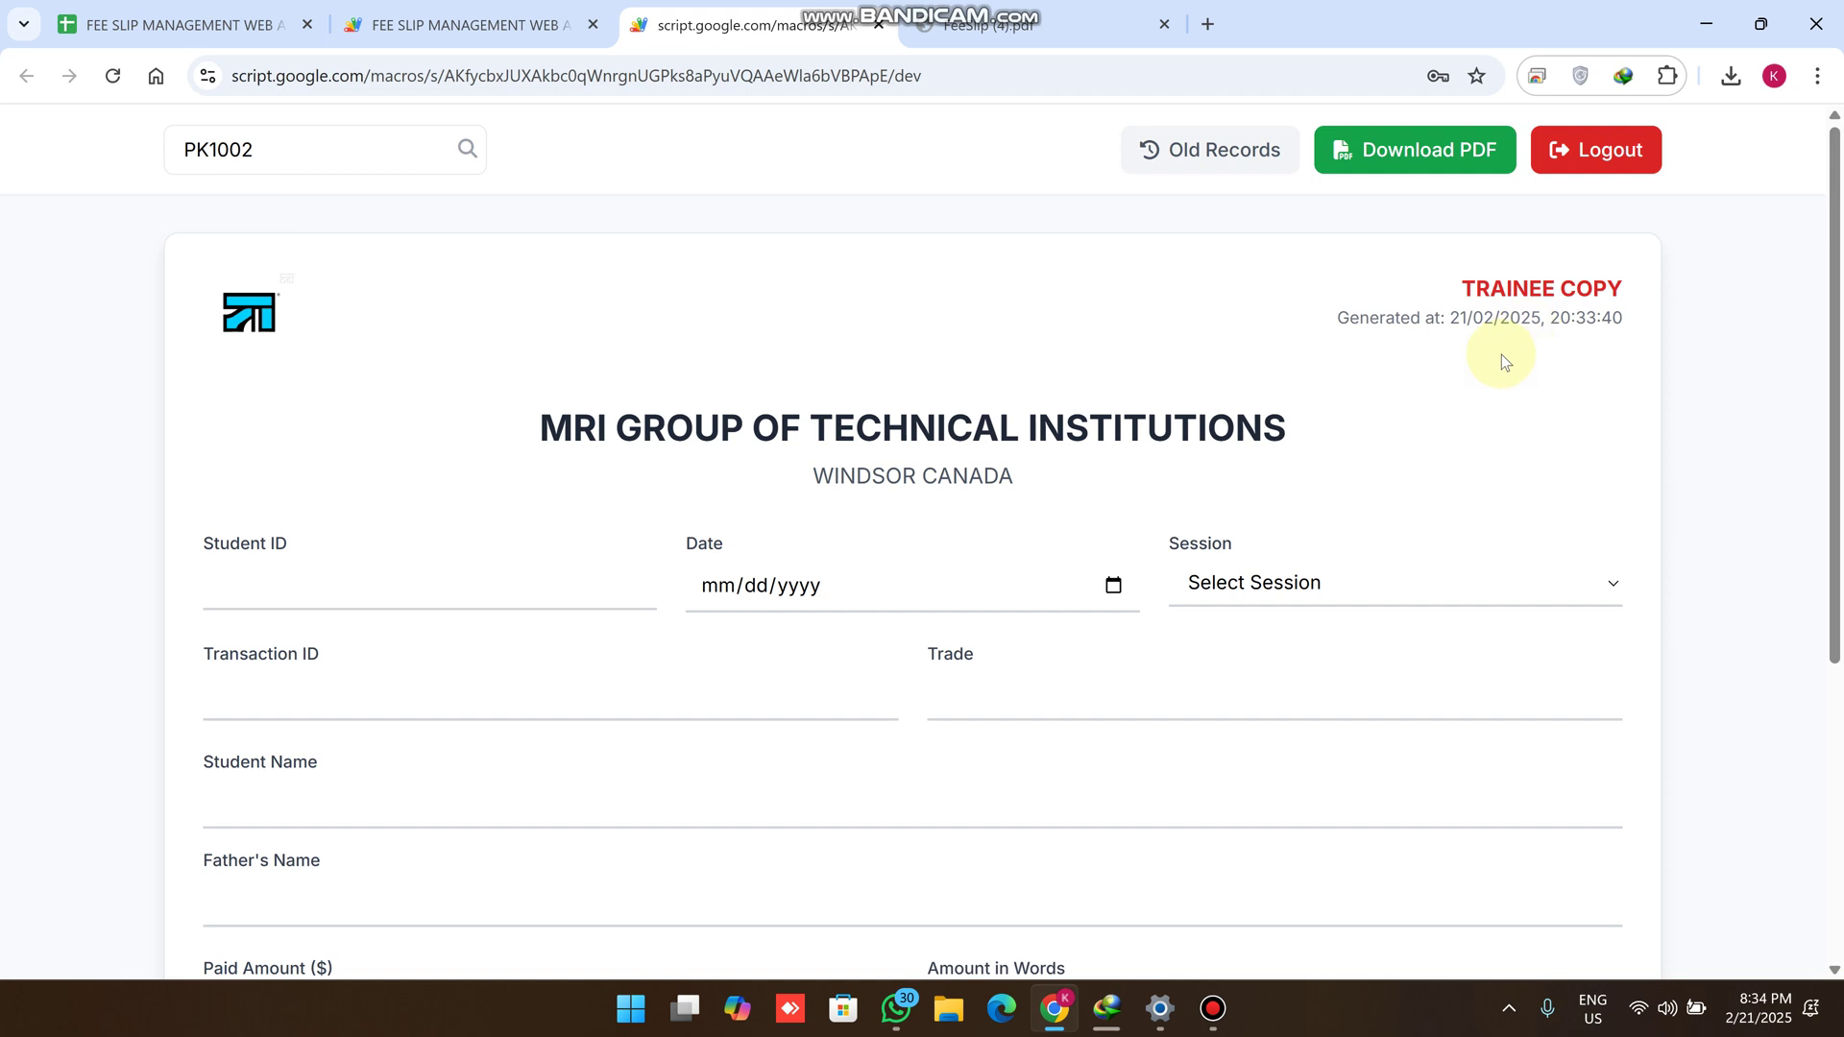
Log out of the portal and go to the fee spreadsheet's FEES sheet
{"action": "left_click", "coordinate": [1561, 163]}
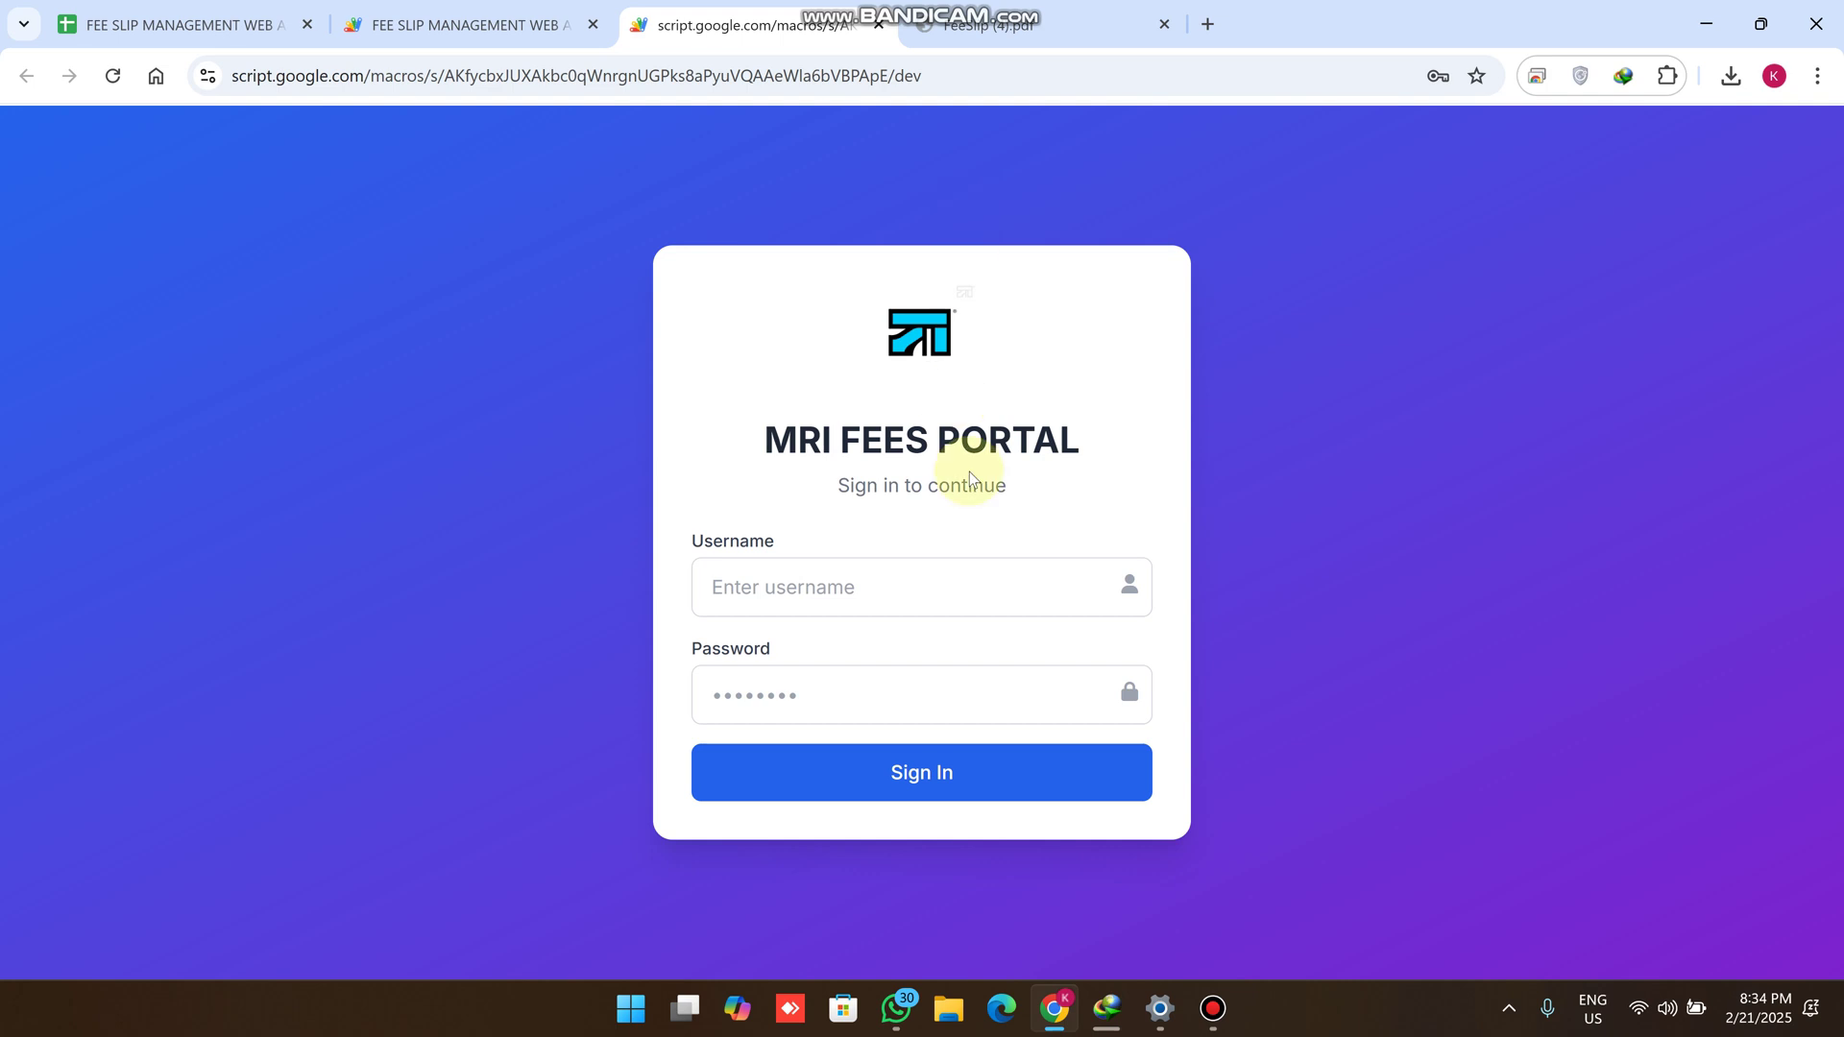
{"action": "left_click", "coordinate": [238, 24]}
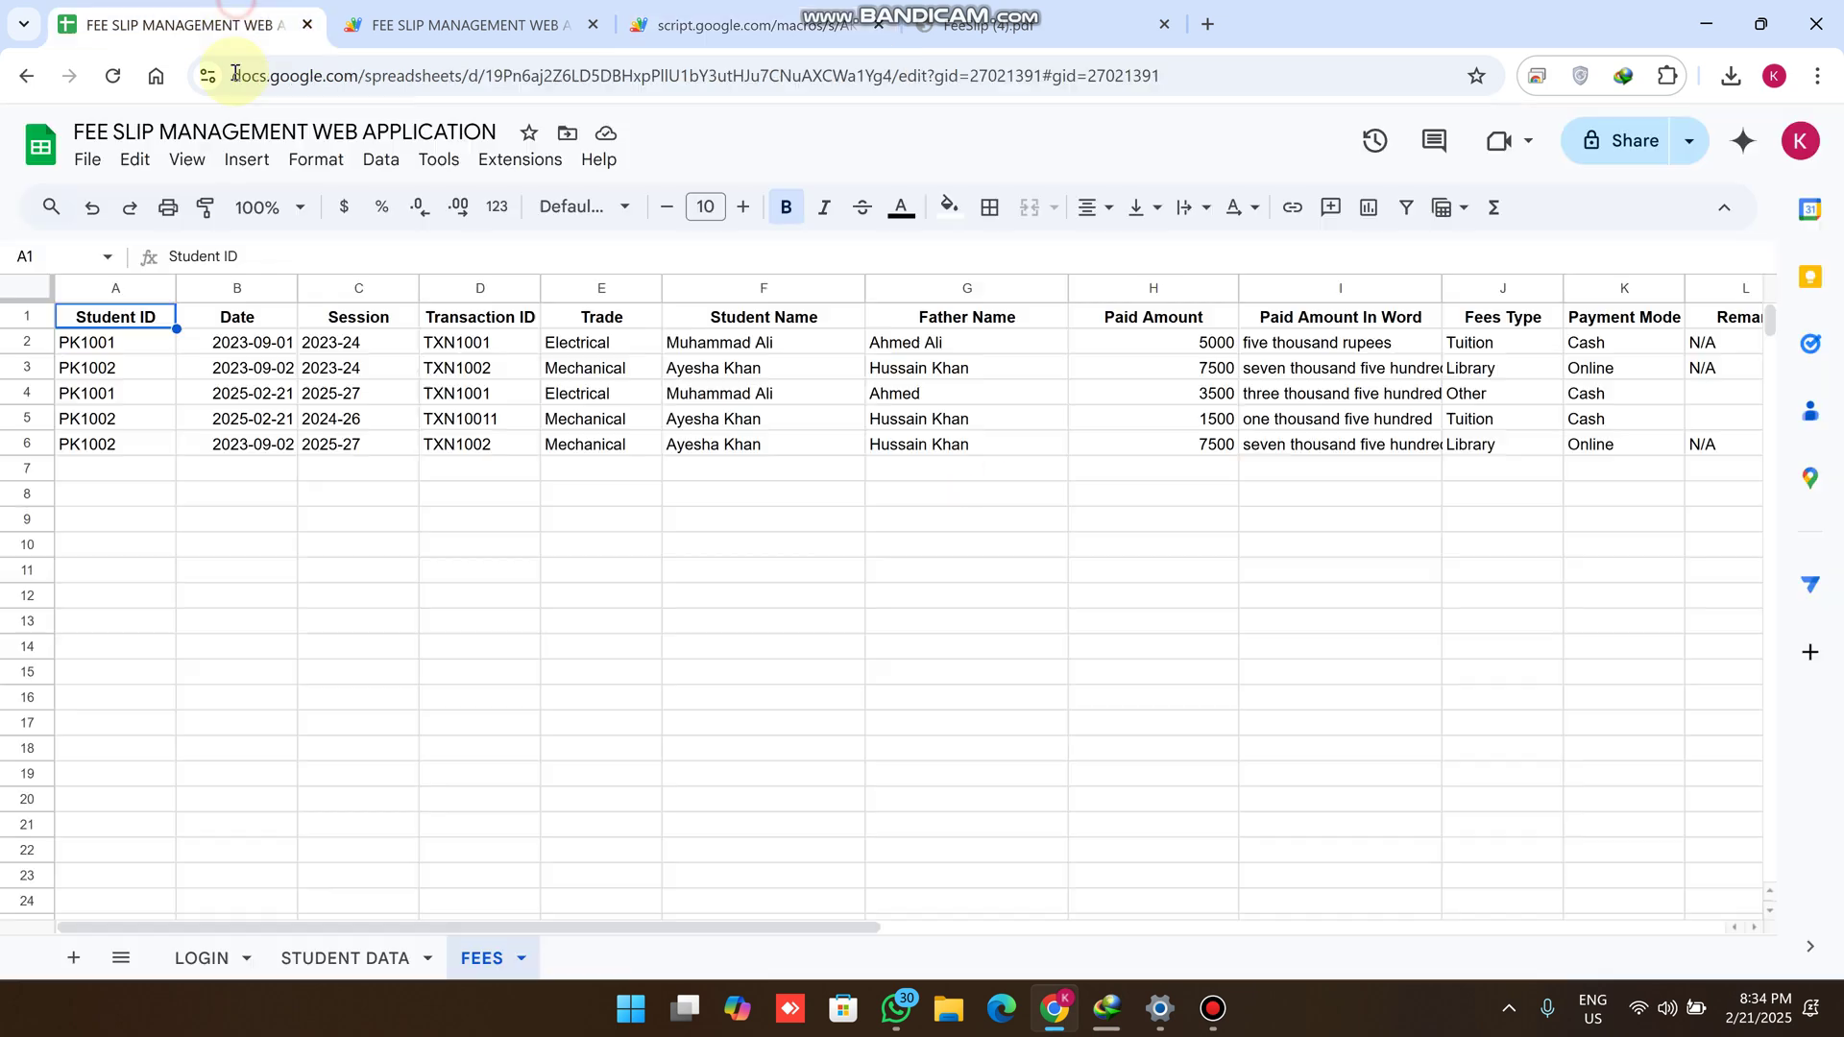
On the LOGIN sheet, enter a new user ID in cell A3
{"action": "left_click", "coordinate": [223, 958]}
{"action": "left_click", "coordinate": [100, 351]}
{"action": "left_click", "coordinate": [112, 375]}
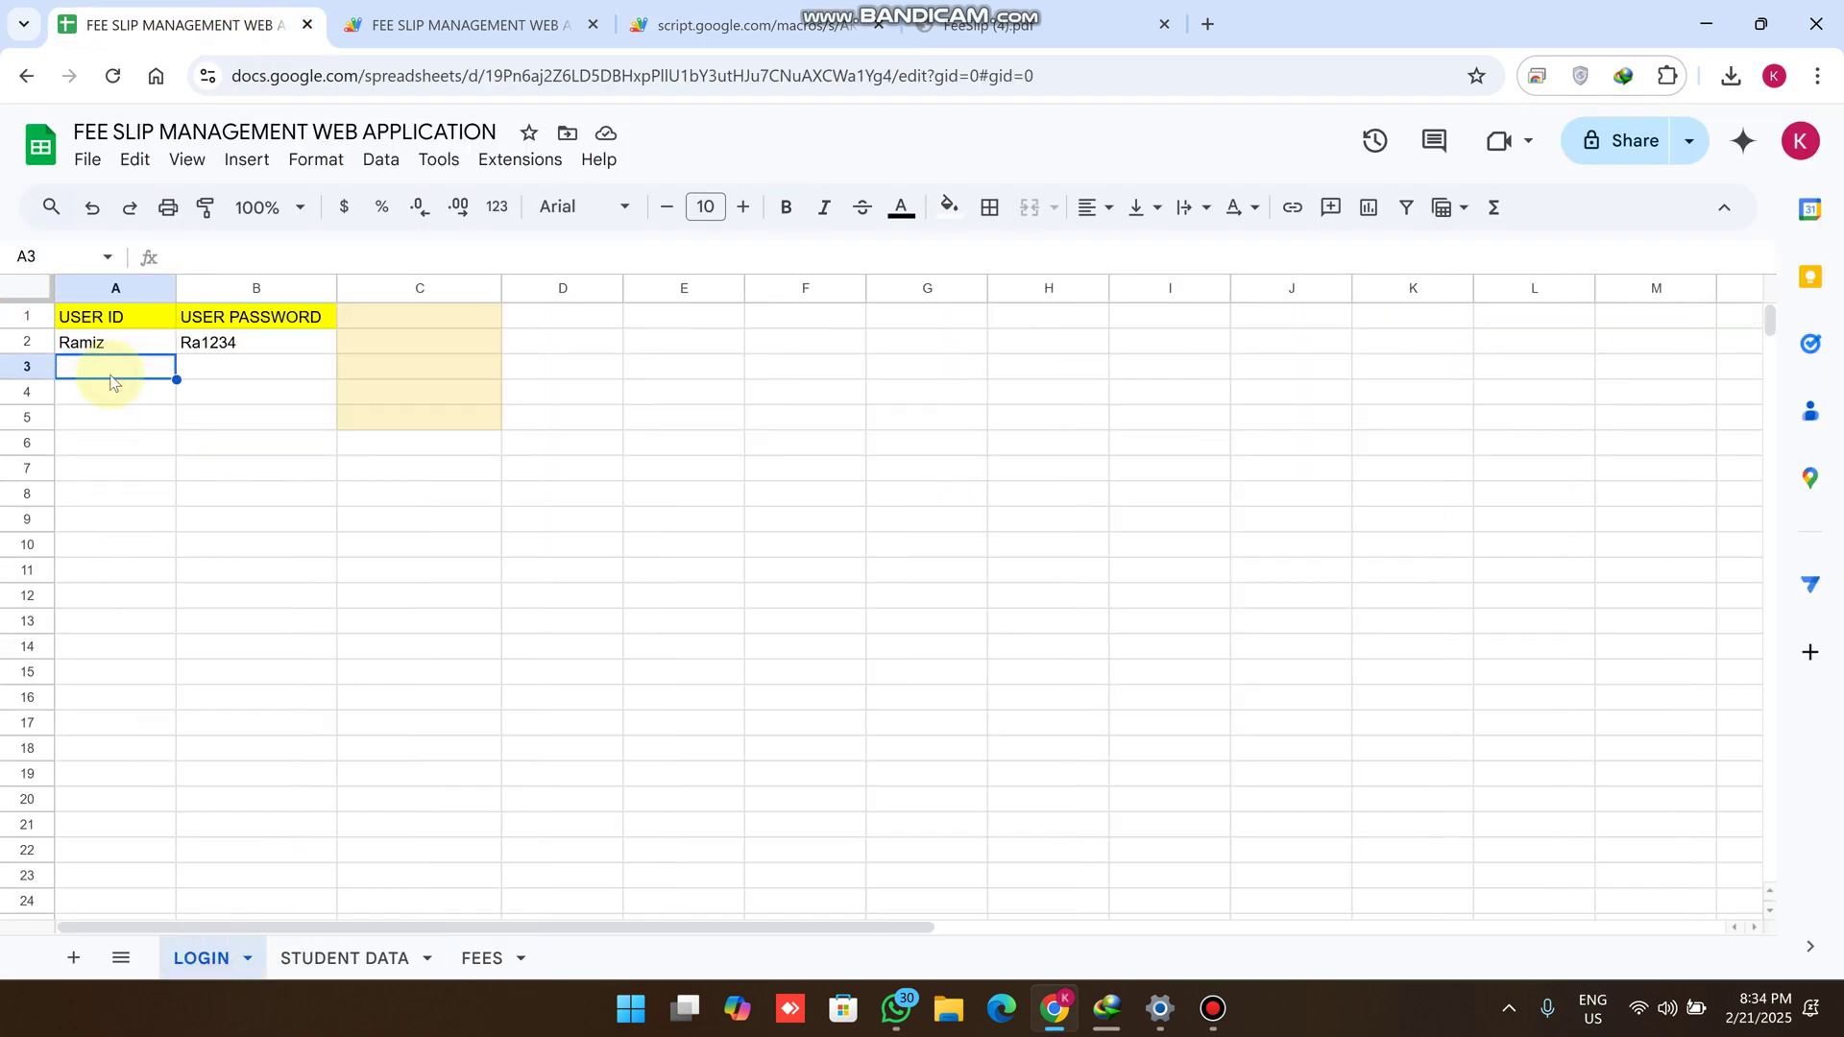
{"action": "type", "text": "Ramiz1"}
{"action": "left_click", "coordinate": [135, 465]}
Copy B2's password into B3 for the new user, then reload the portal's sign-in page
{"action": "left_click", "coordinate": [238, 353]}
{"action": "key", "text": "ctrl+c"}
{"action": "left_click", "coordinate": [255, 369]}
{"action": "key", "text": "ctrl+v"}
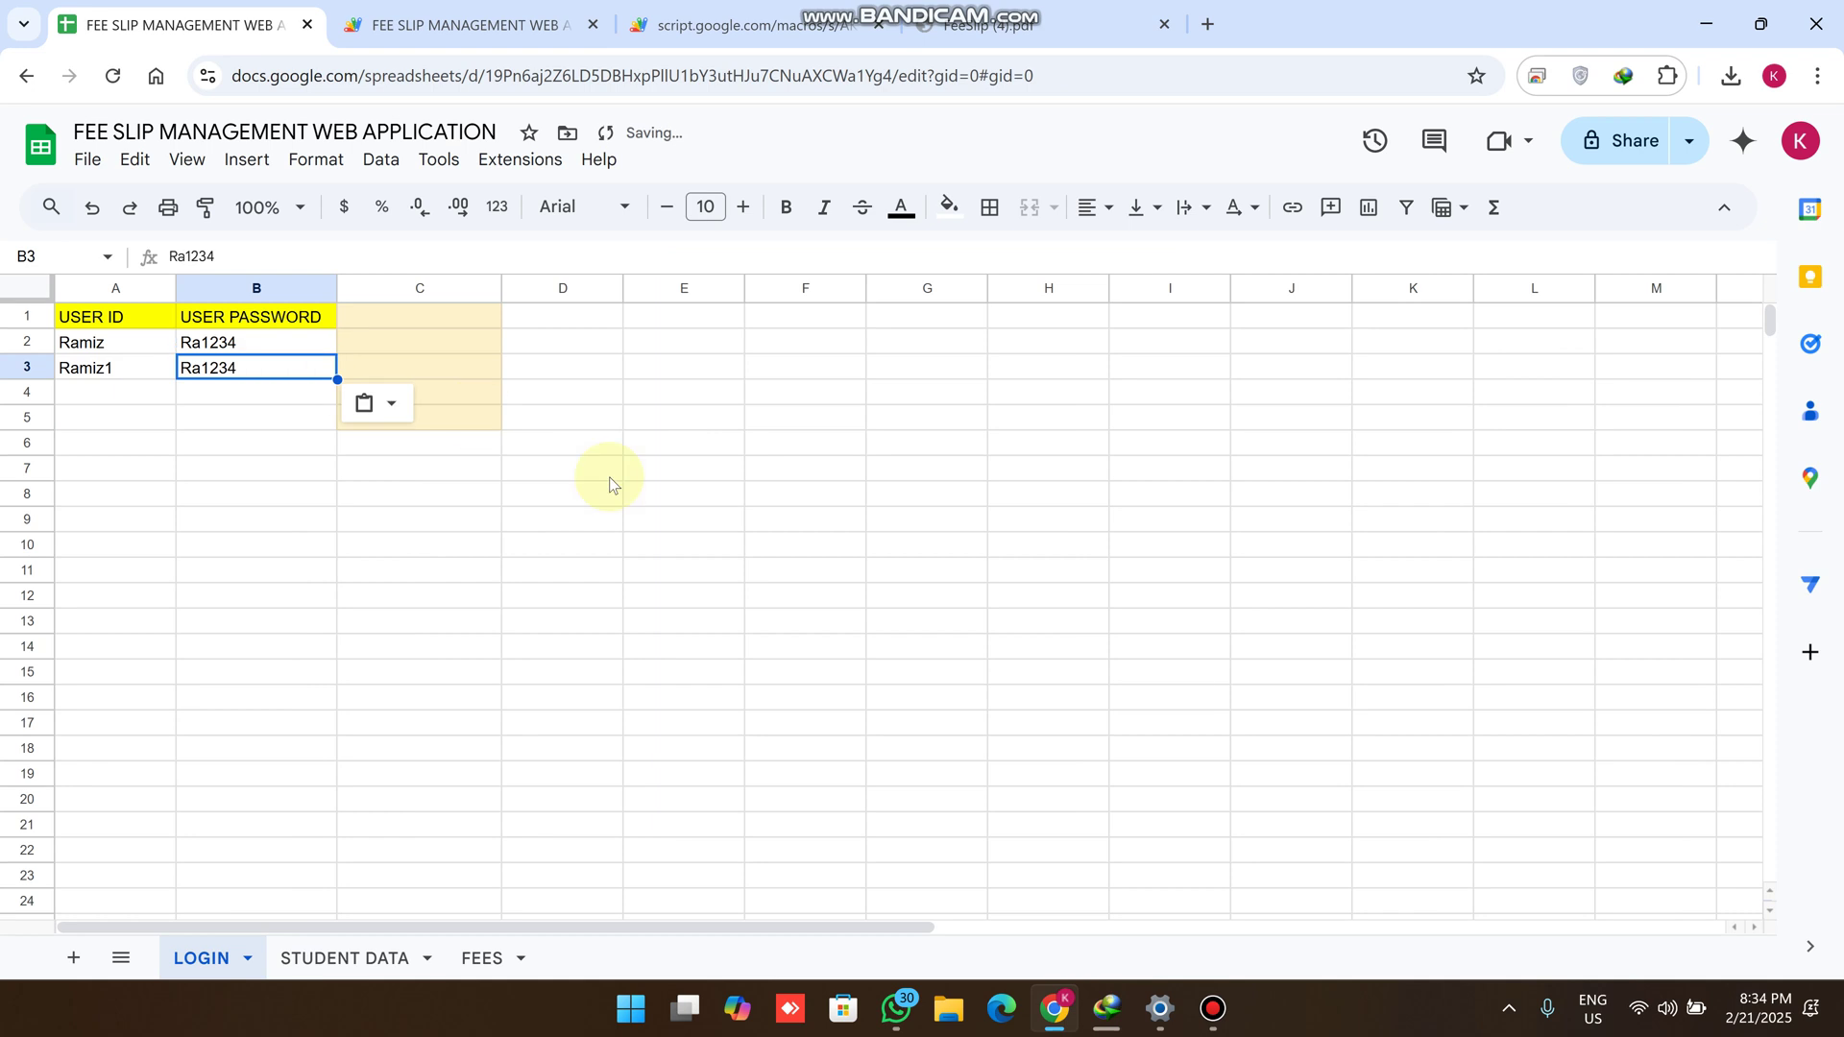
{"action": "left_click", "coordinate": [629, 471]}
{"action": "left_click", "coordinate": [744, 24]}
{"action": "left_click", "coordinate": [99, 77]}
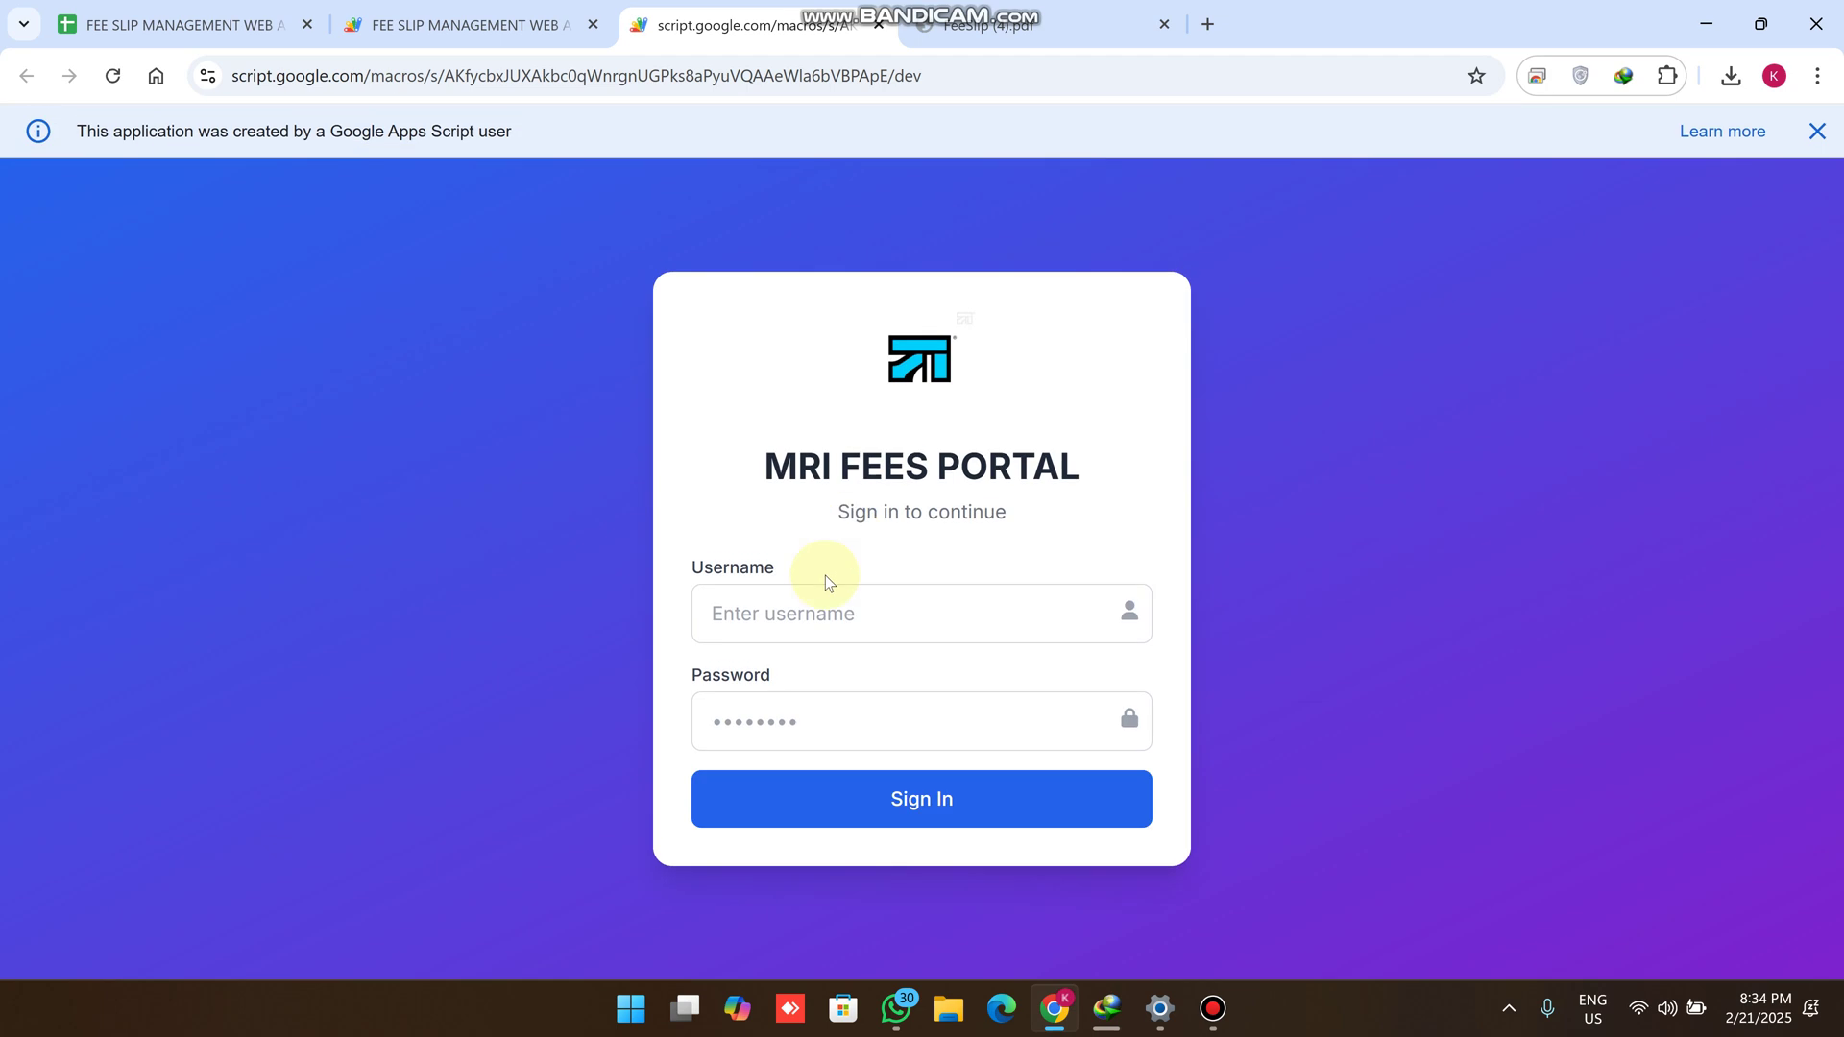
Sign in as the new user with Chrome's saved login, reaching the blank fee slip
{"action": "left_click", "coordinate": [824, 607]}
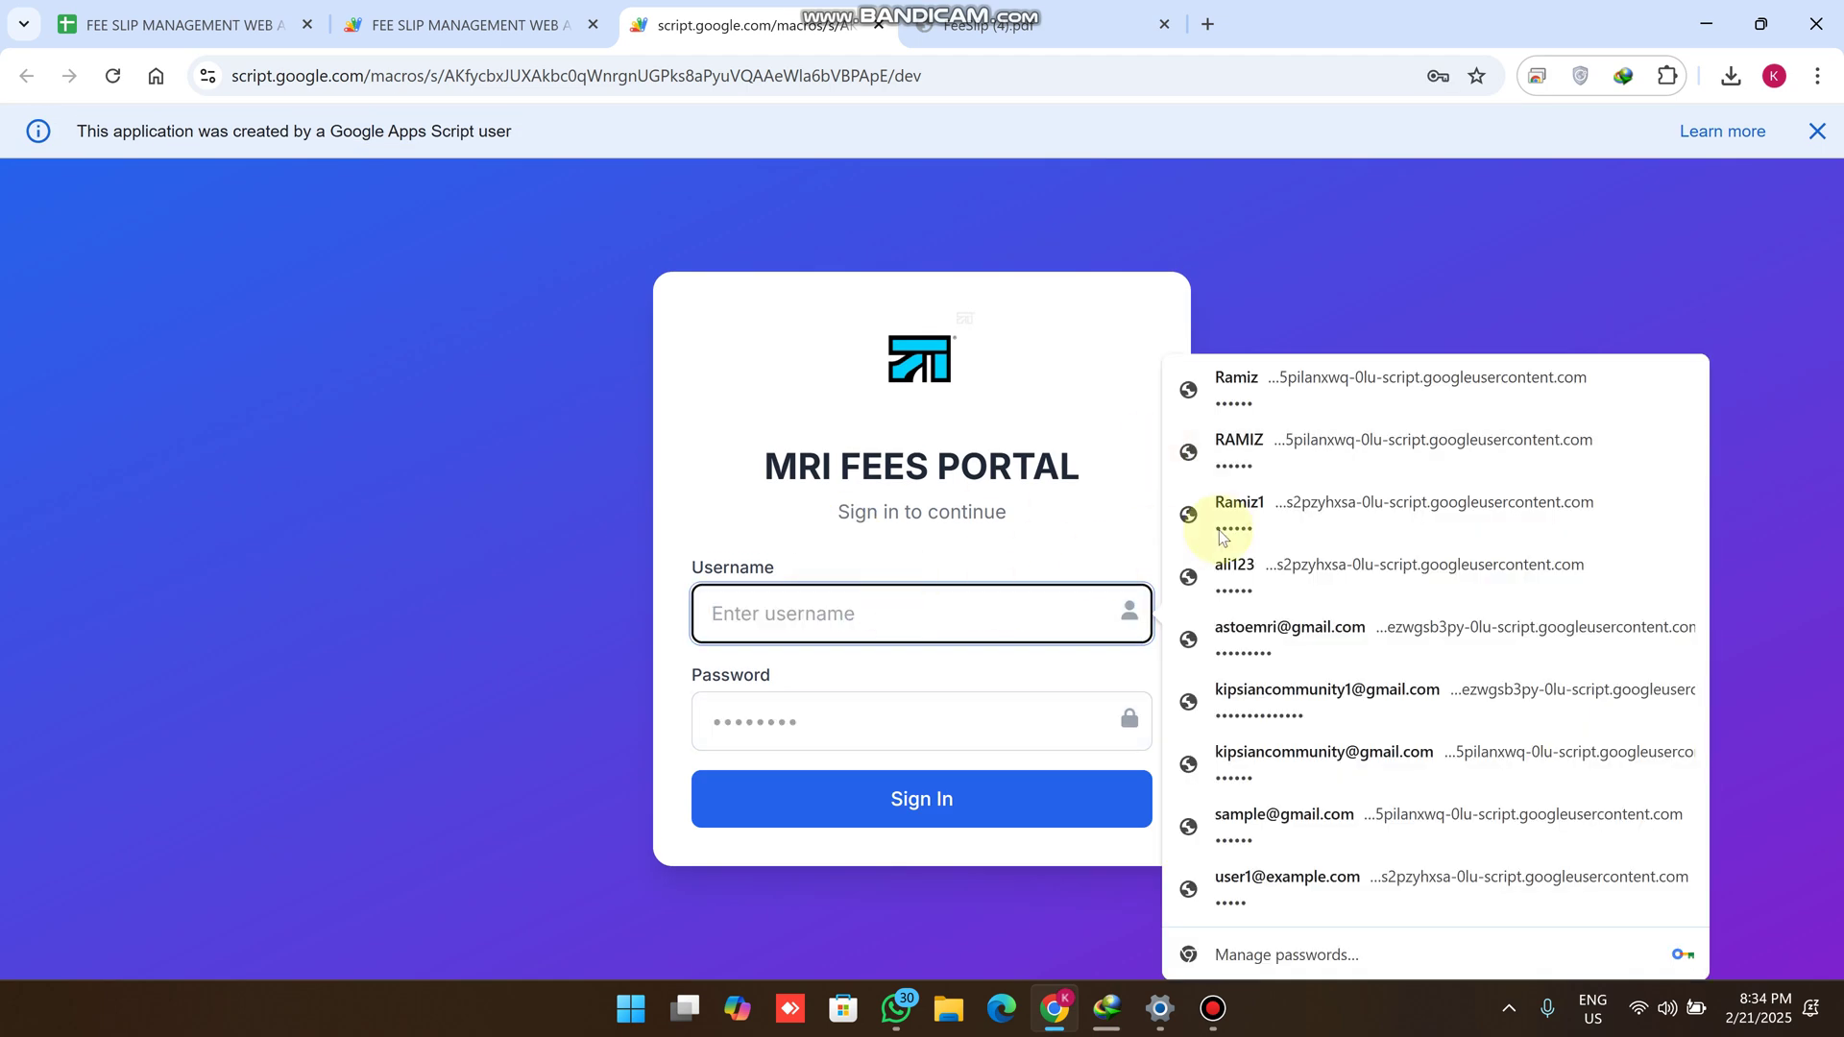
{"action": "left_click", "coordinate": [1234, 514]}
{"action": "left_click", "coordinate": [1014, 804]}
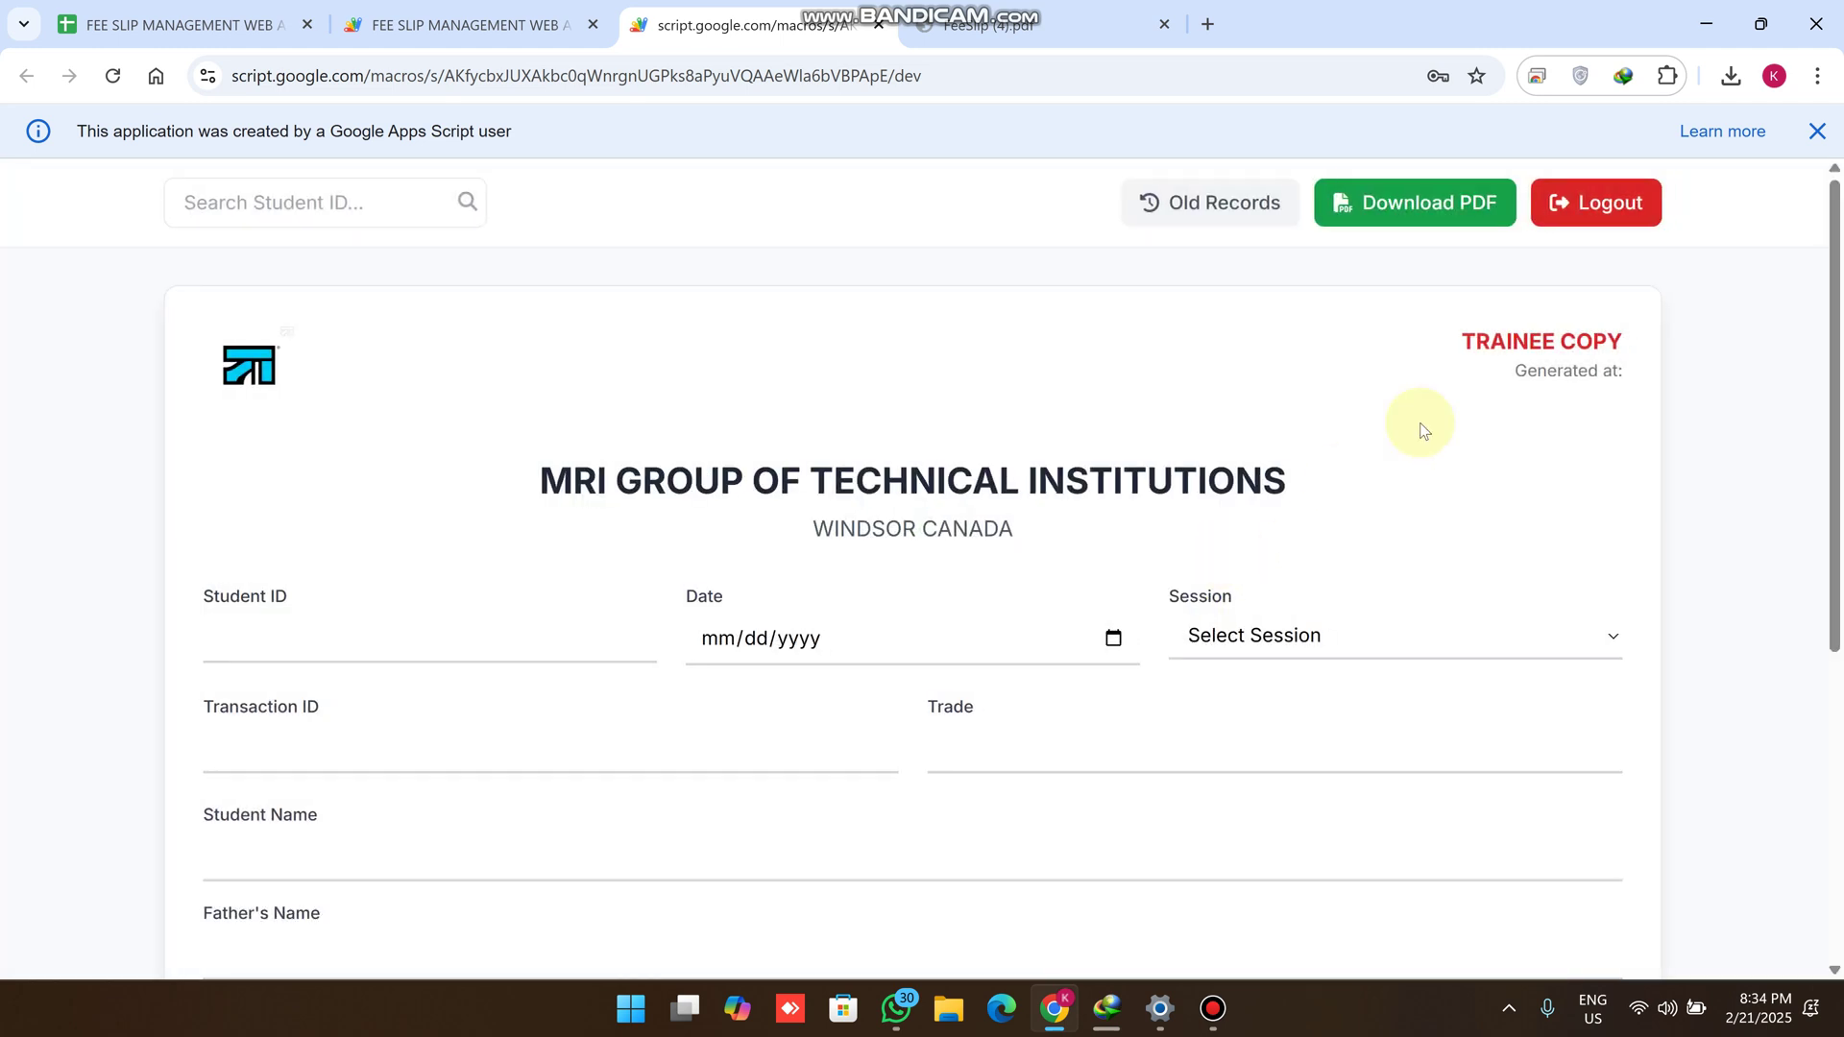
{"action": "scroll", "coordinate": [858, 451], "scroll_direction": "down", "scroll_amount": 5}
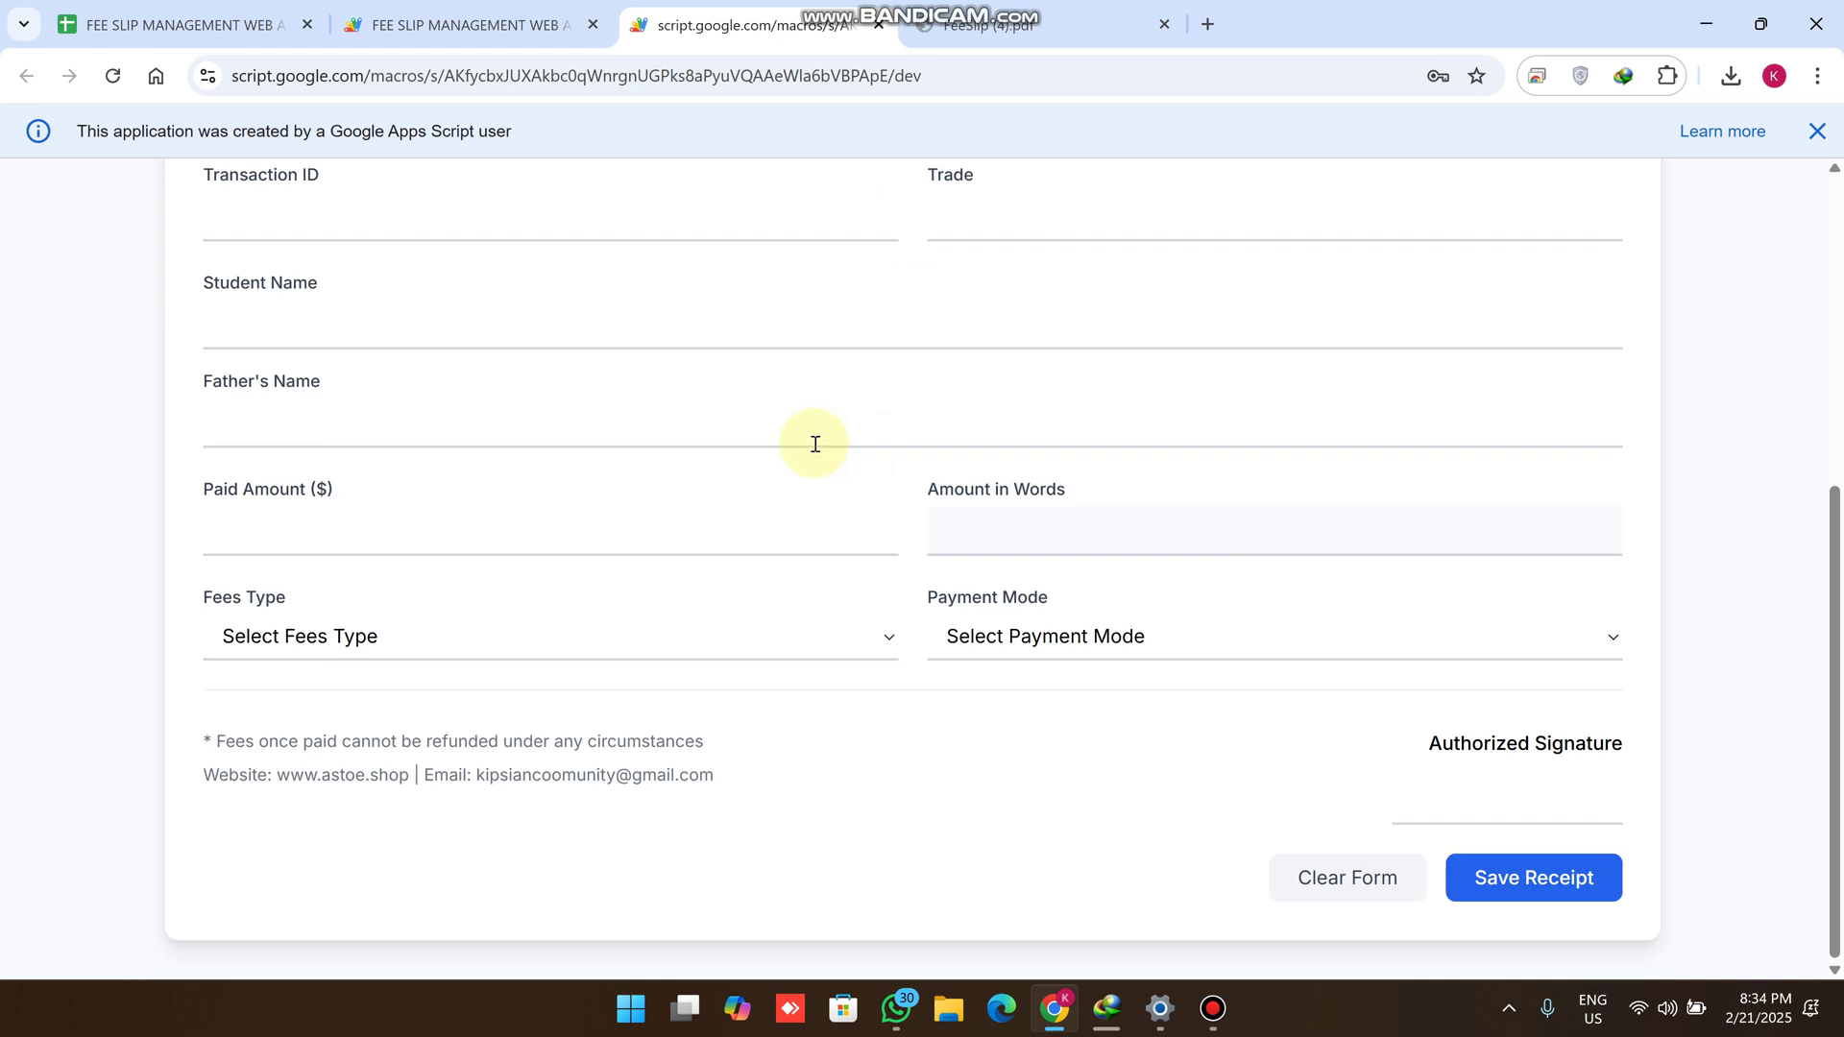
{"action": "scroll", "coordinate": [815, 444], "scroll_direction": "up", "scroll_amount": 5}
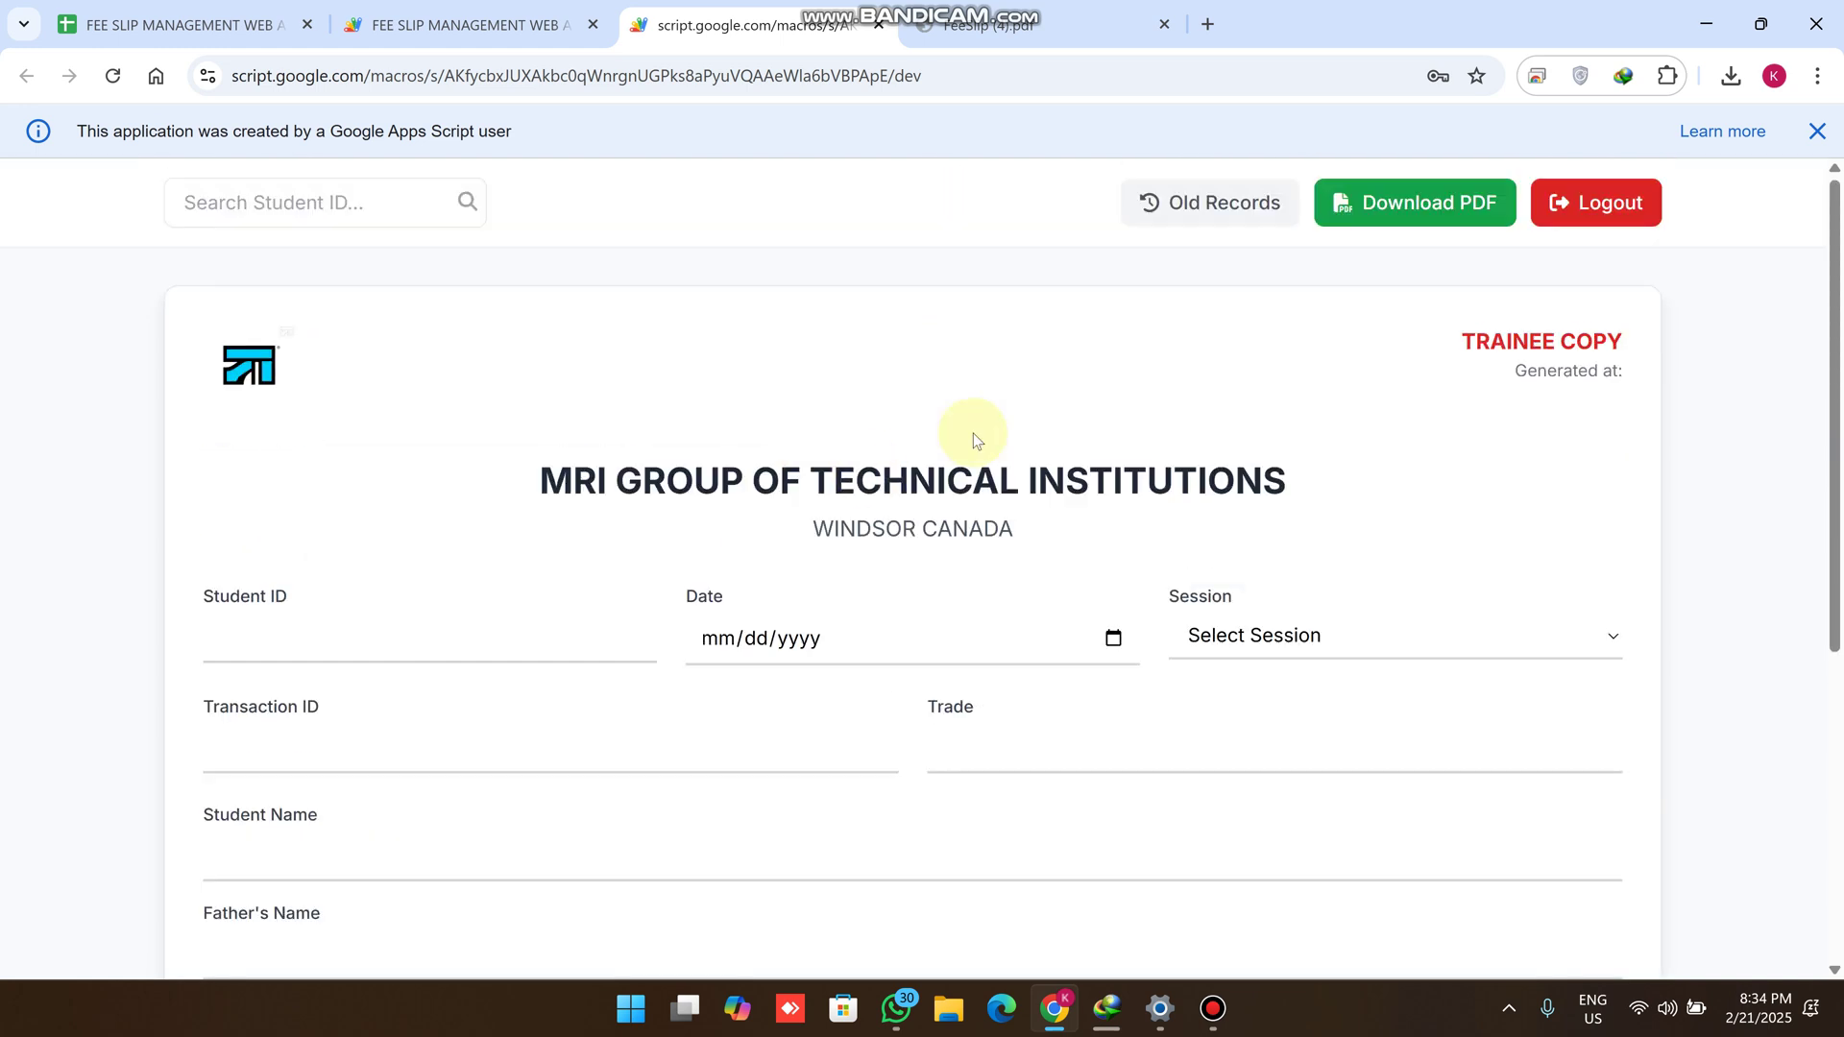
{"action": "left_click", "coordinate": [333, 656]}
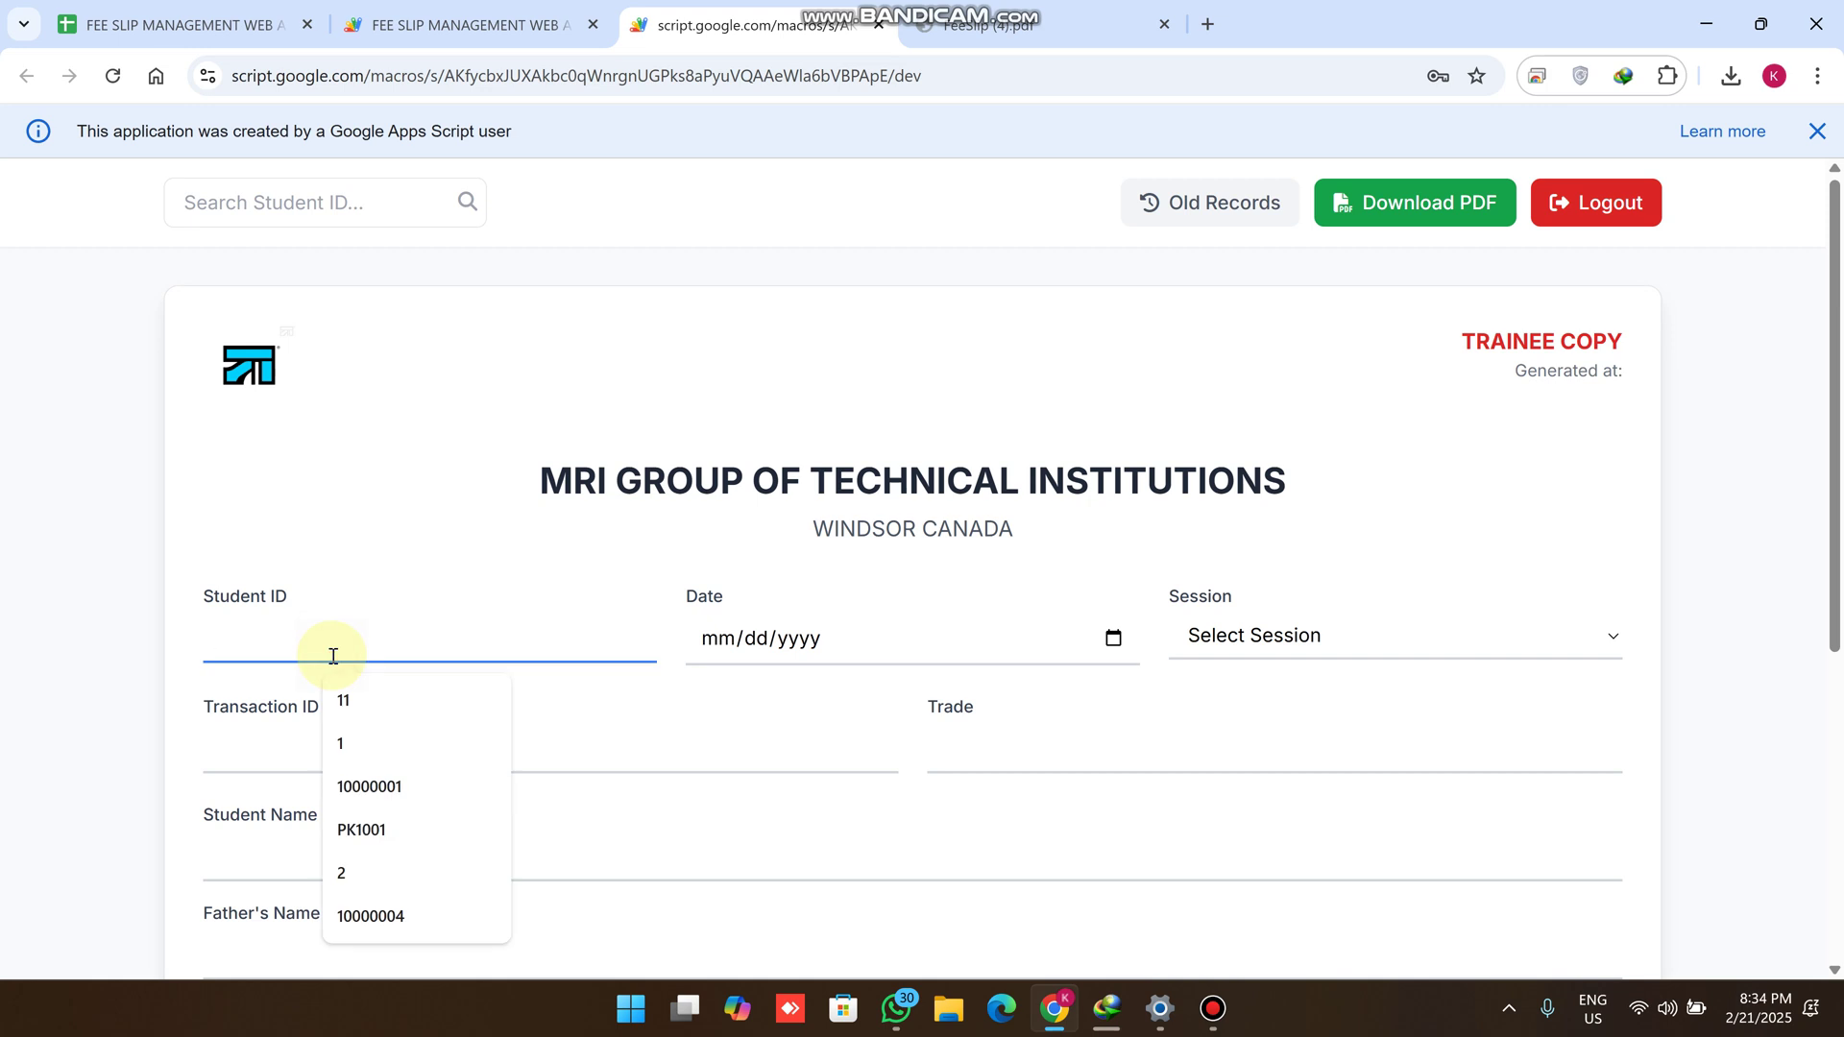
Enter student ID PK1003, date 21 February 2025 and session 2025-27
{"action": "type", "text": "PK1003"}
{"action": "left_click_drag", "start_coordinate": [344, 635], "coordinate": [185, 625]}
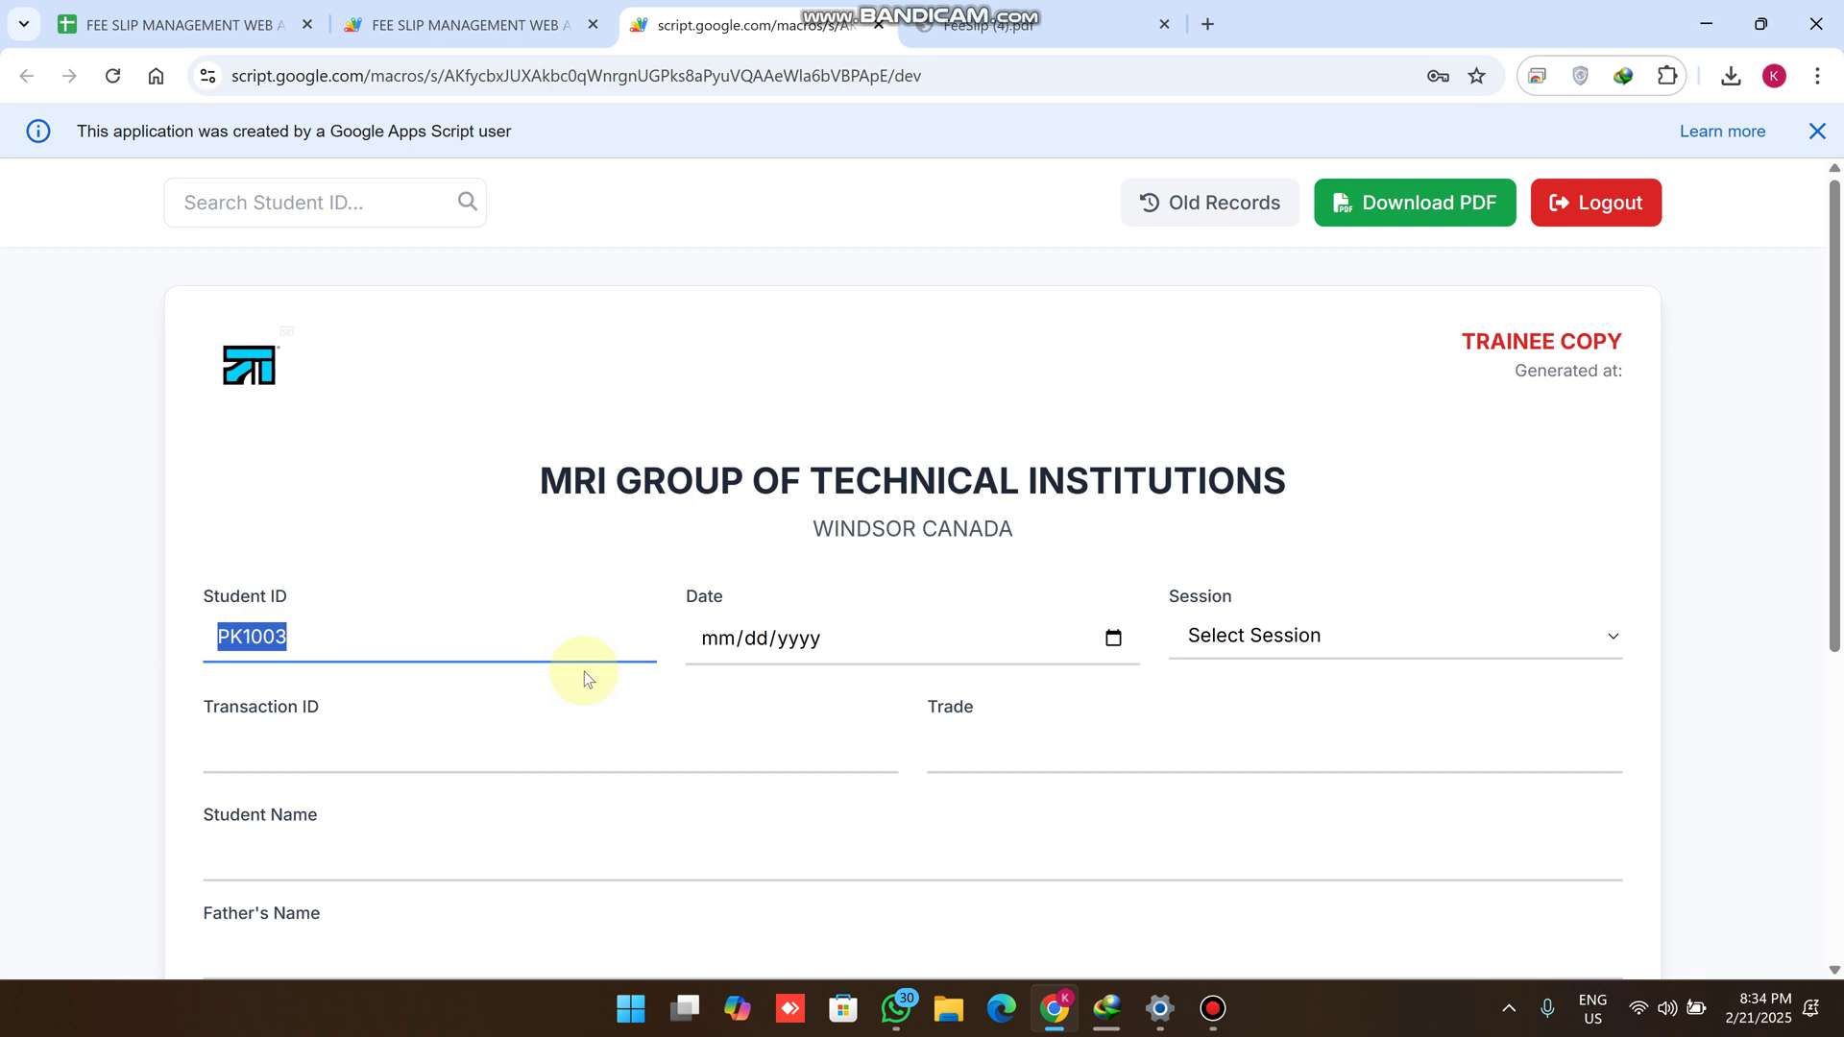
{"action": "left_click", "coordinate": [1111, 636]}
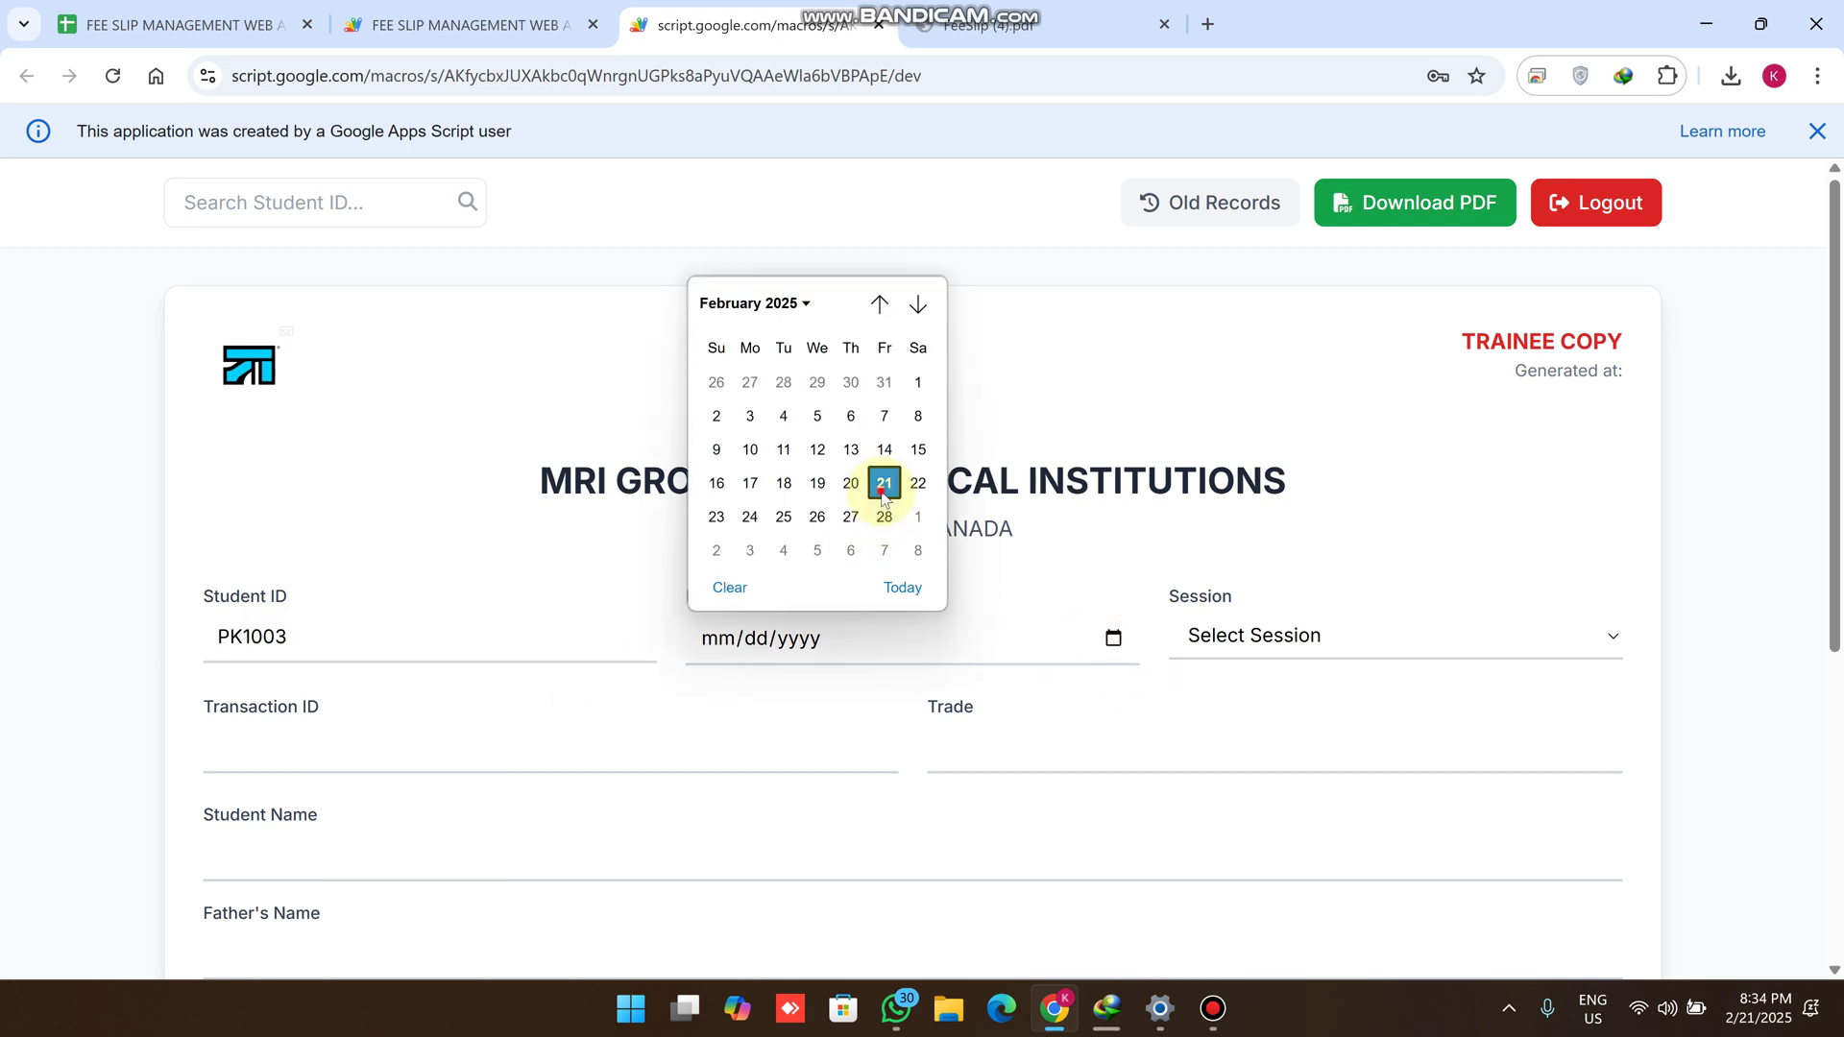
{"action": "left_click", "coordinate": [884, 482]}
{"action": "left_click", "coordinate": [1469, 634]}
{"action": "left_click", "coordinate": [1282, 710]}
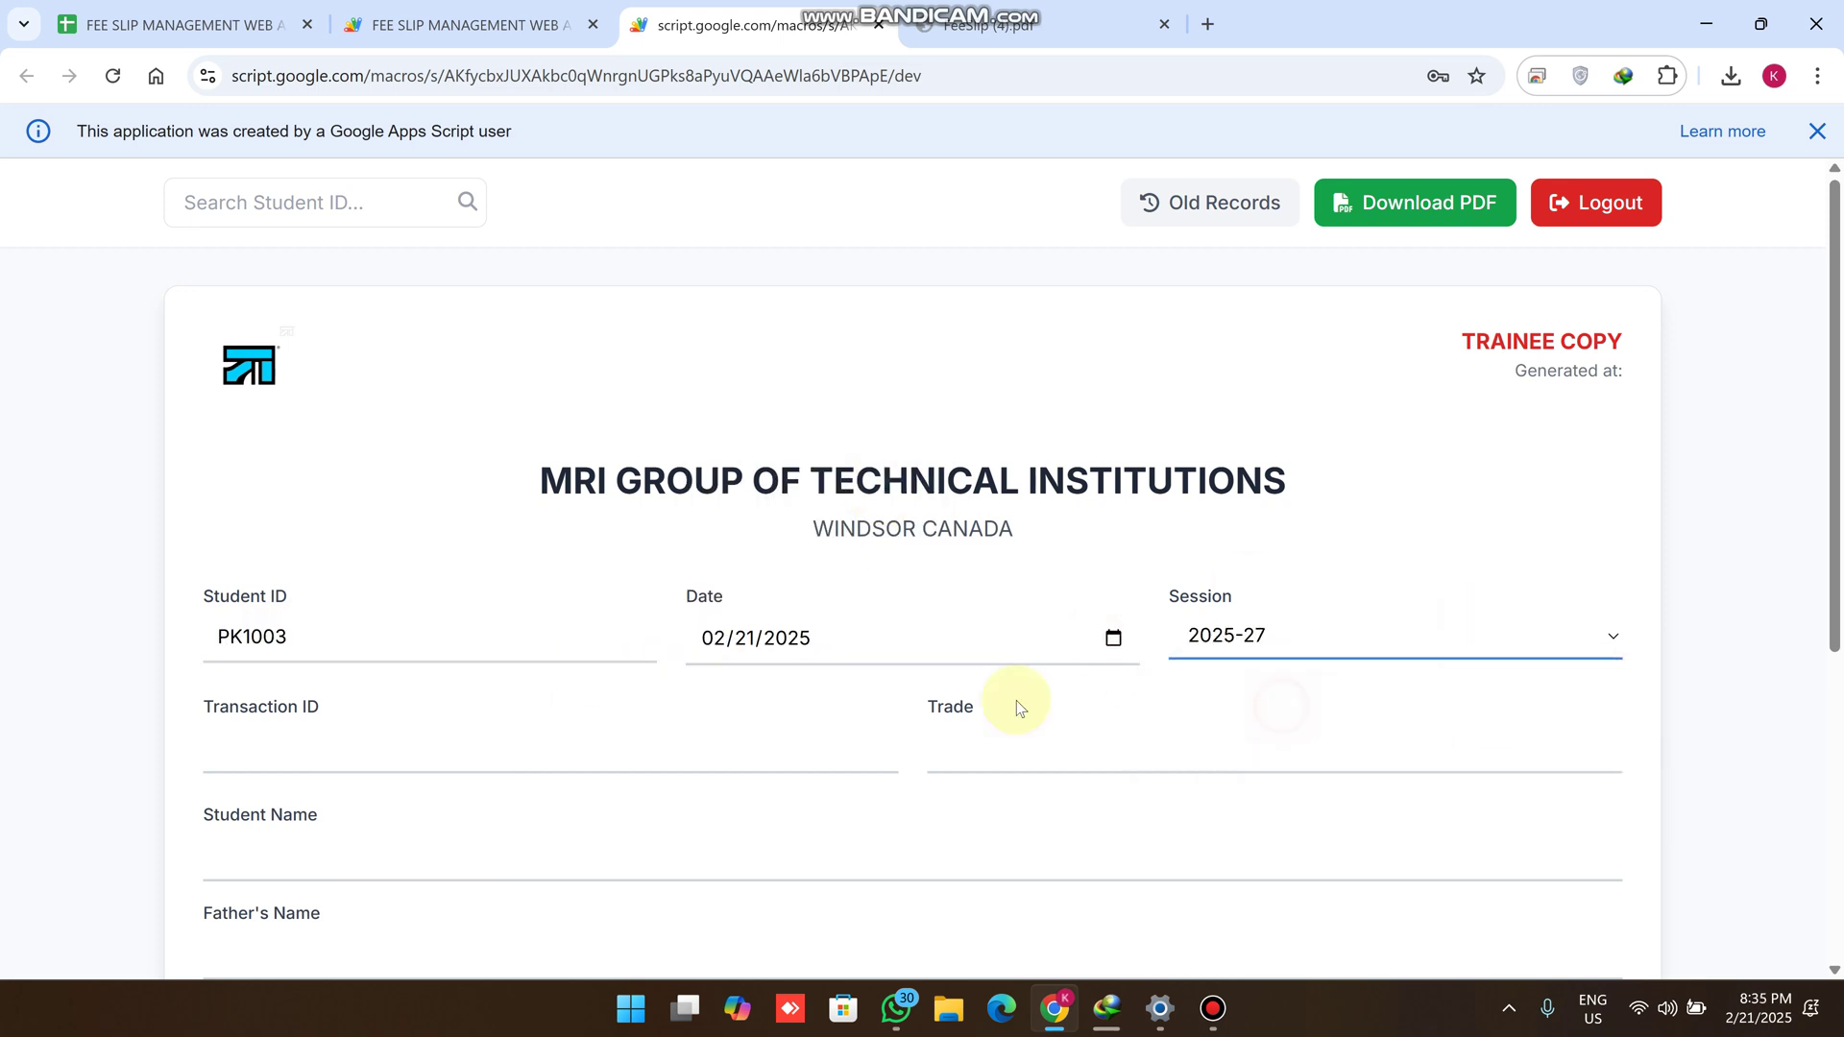
{"action": "scroll", "coordinate": [625, 708], "scroll_direction": "down", "scroll_amount": 1}
{"action": "left_click", "coordinate": [391, 629]}
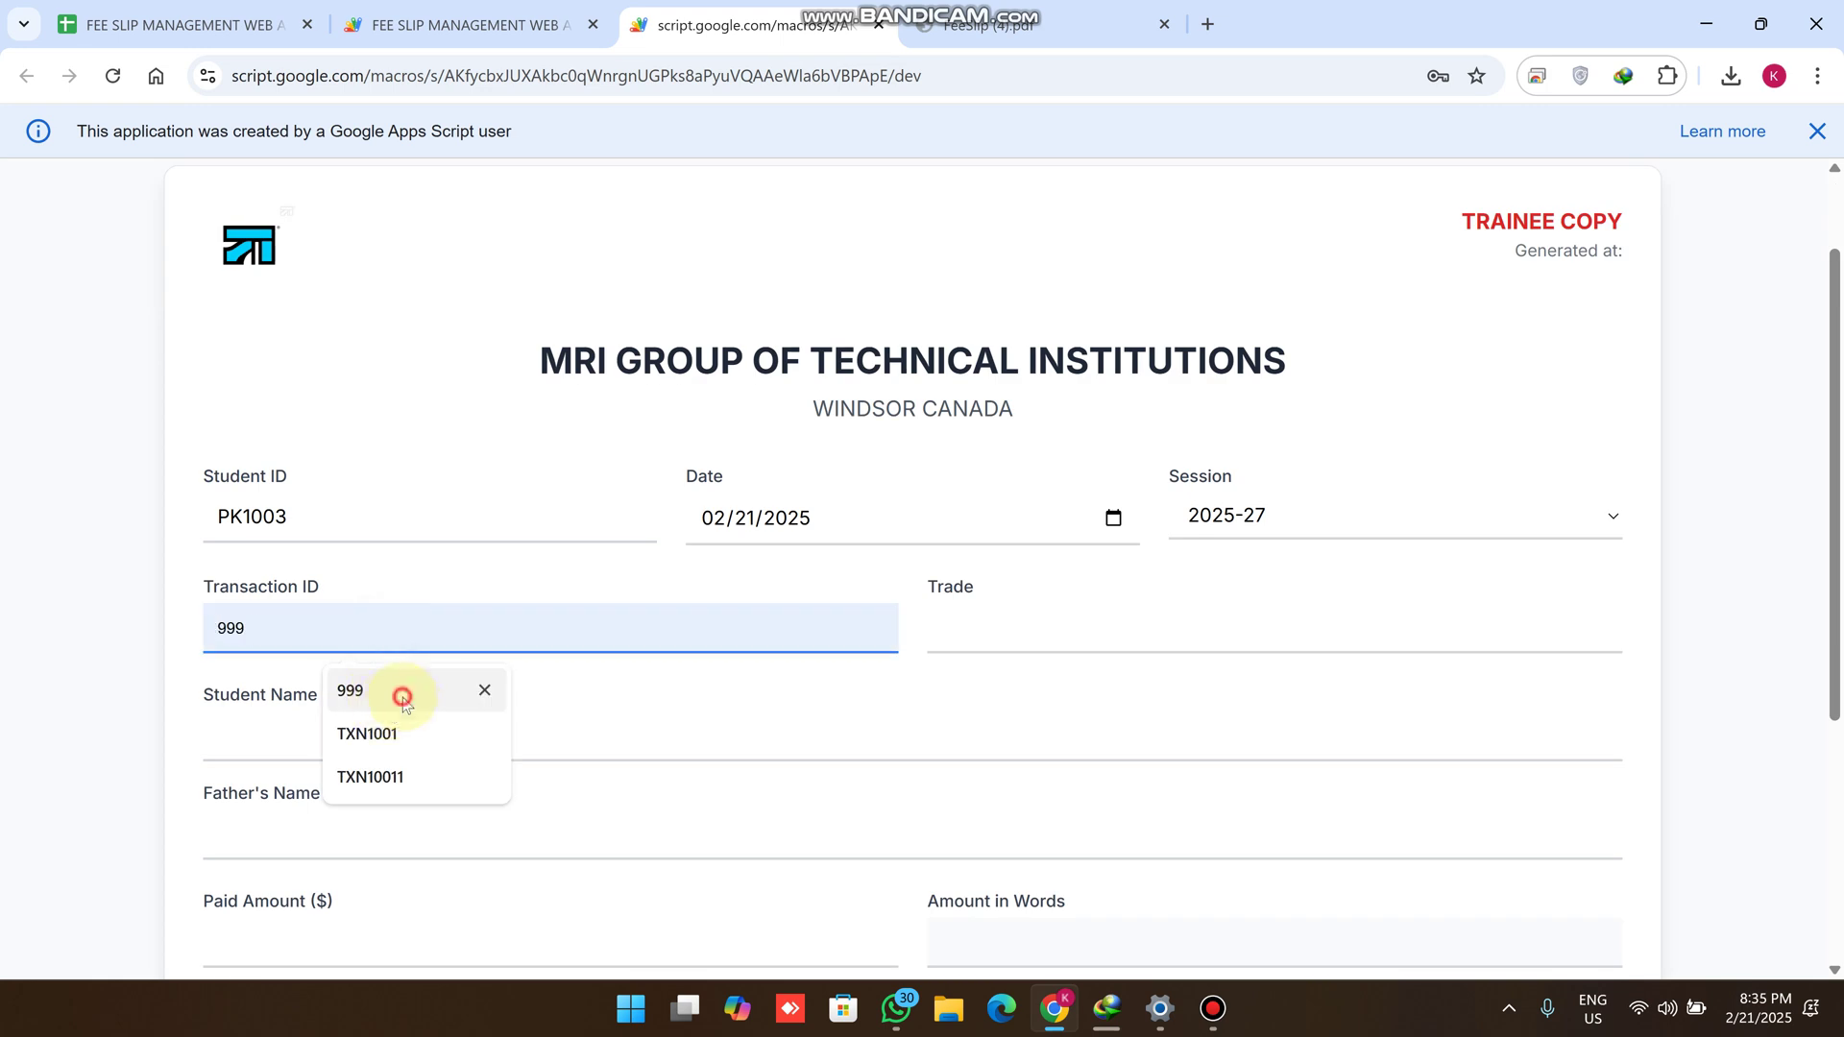
Fill transaction ID 999, trade Electrical, and the student and father names from suggestions
{"action": "left_click", "coordinate": [402, 702]}
{"action": "left_click", "coordinate": [977, 634]}
{"action": "left_click", "coordinate": [1075, 730]}
{"action": "left_click", "coordinate": [296, 740]}
{"action": "left_click", "coordinate": [399, 631]}
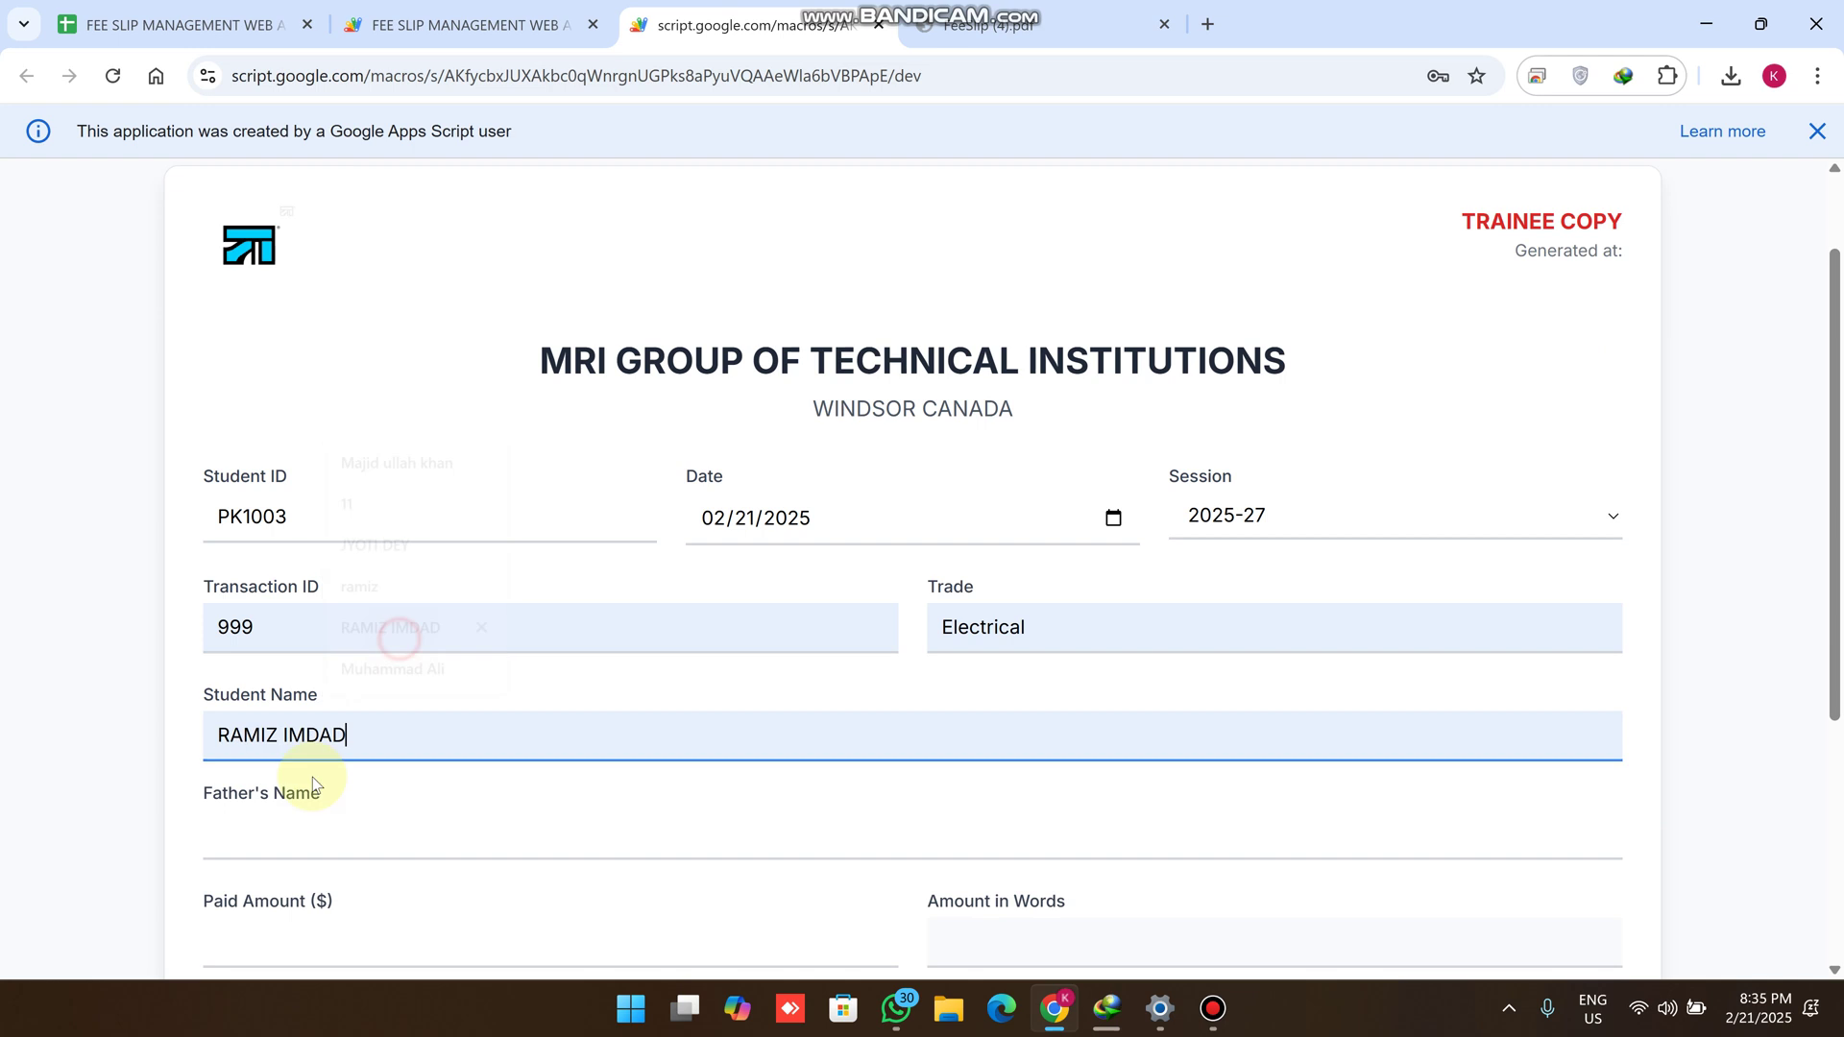
{"action": "left_click", "coordinate": [317, 841]}
{"action": "left_click", "coordinate": [401, 643]}
Set paid amount 1500, fee type Exam, payment mode Card, and save the receipt
{"action": "scroll", "coordinate": [403, 658], "scroll_direction": "down", "scroll_amount": 4}
{"action": "left_click", "coordinate": [331, 586]}
{"action": "left_click", "coordinate": [356, 645]}
{"action": "left_click", "coordinate": [350, 683]}
{"action": "left_click", "coordinate": [331, 787]}
{"action": "left_click", "coordinate": [1104, 694]}
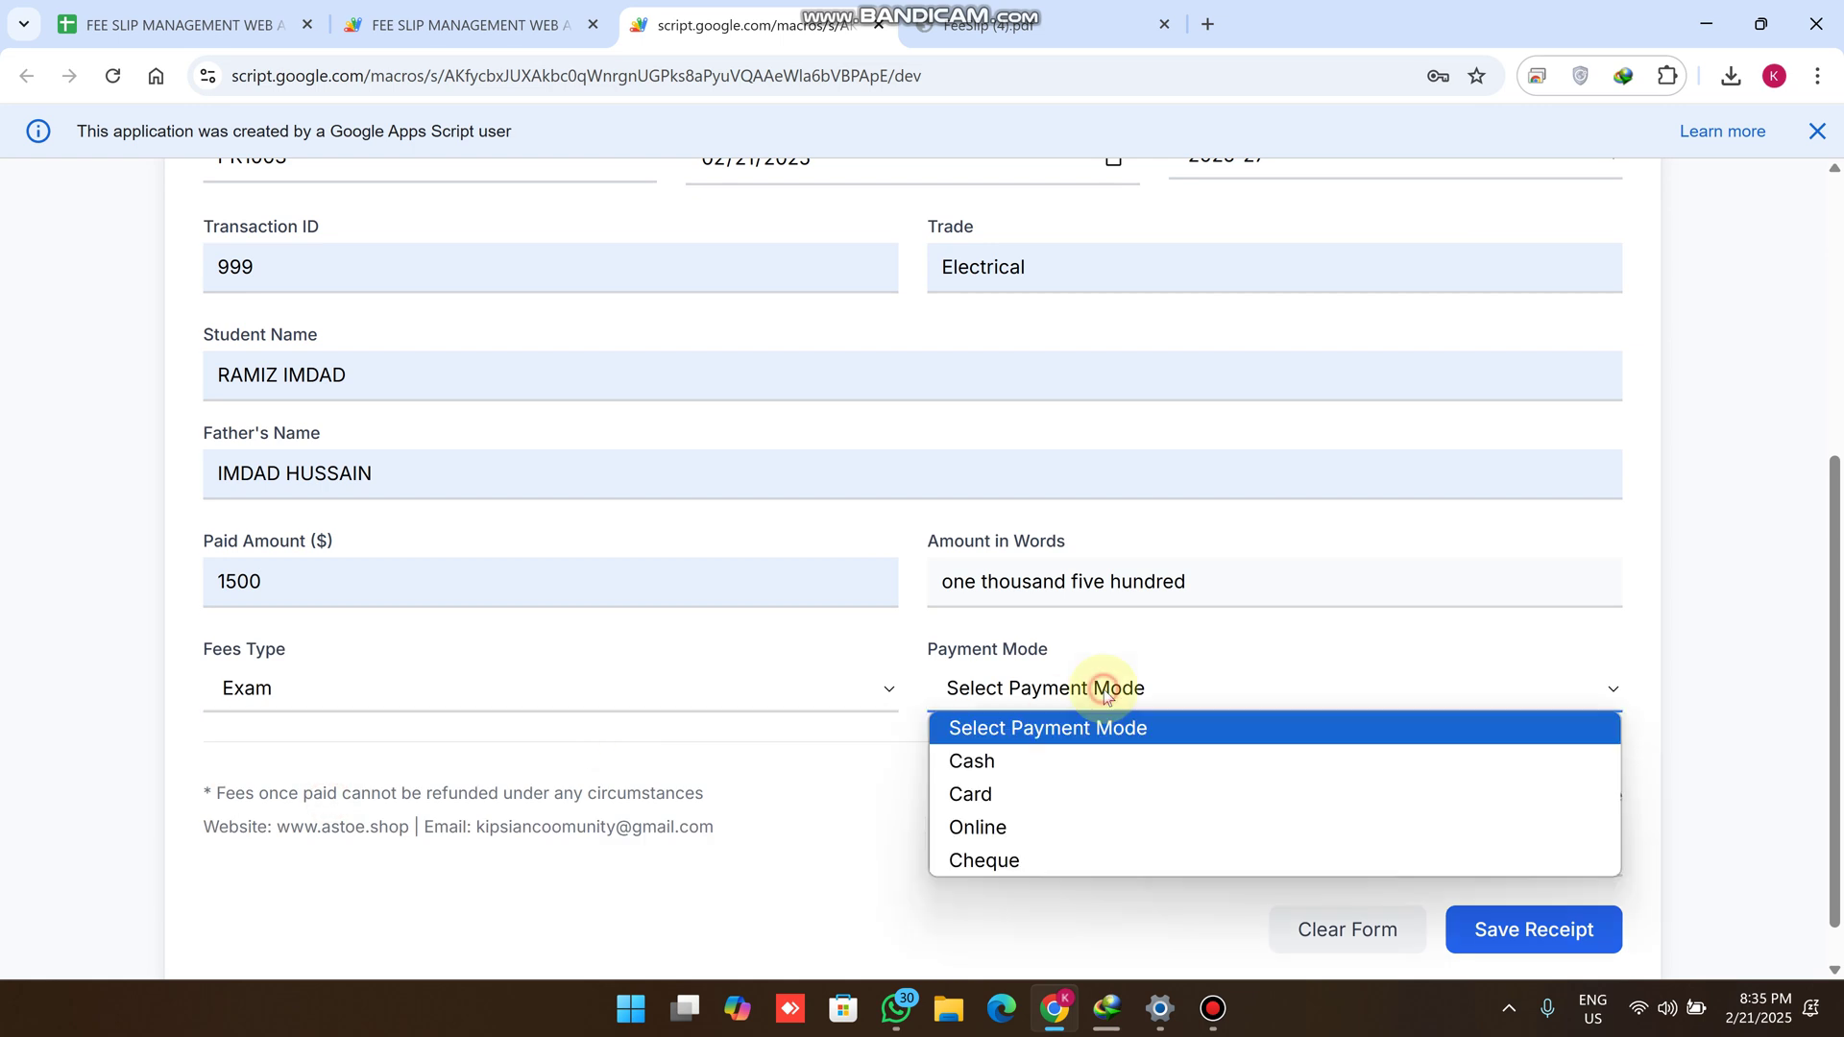
{"action": "left_click", "coordinate": [972, 795]}
{"action": "left_click", "coordinate": [1533, 933]}
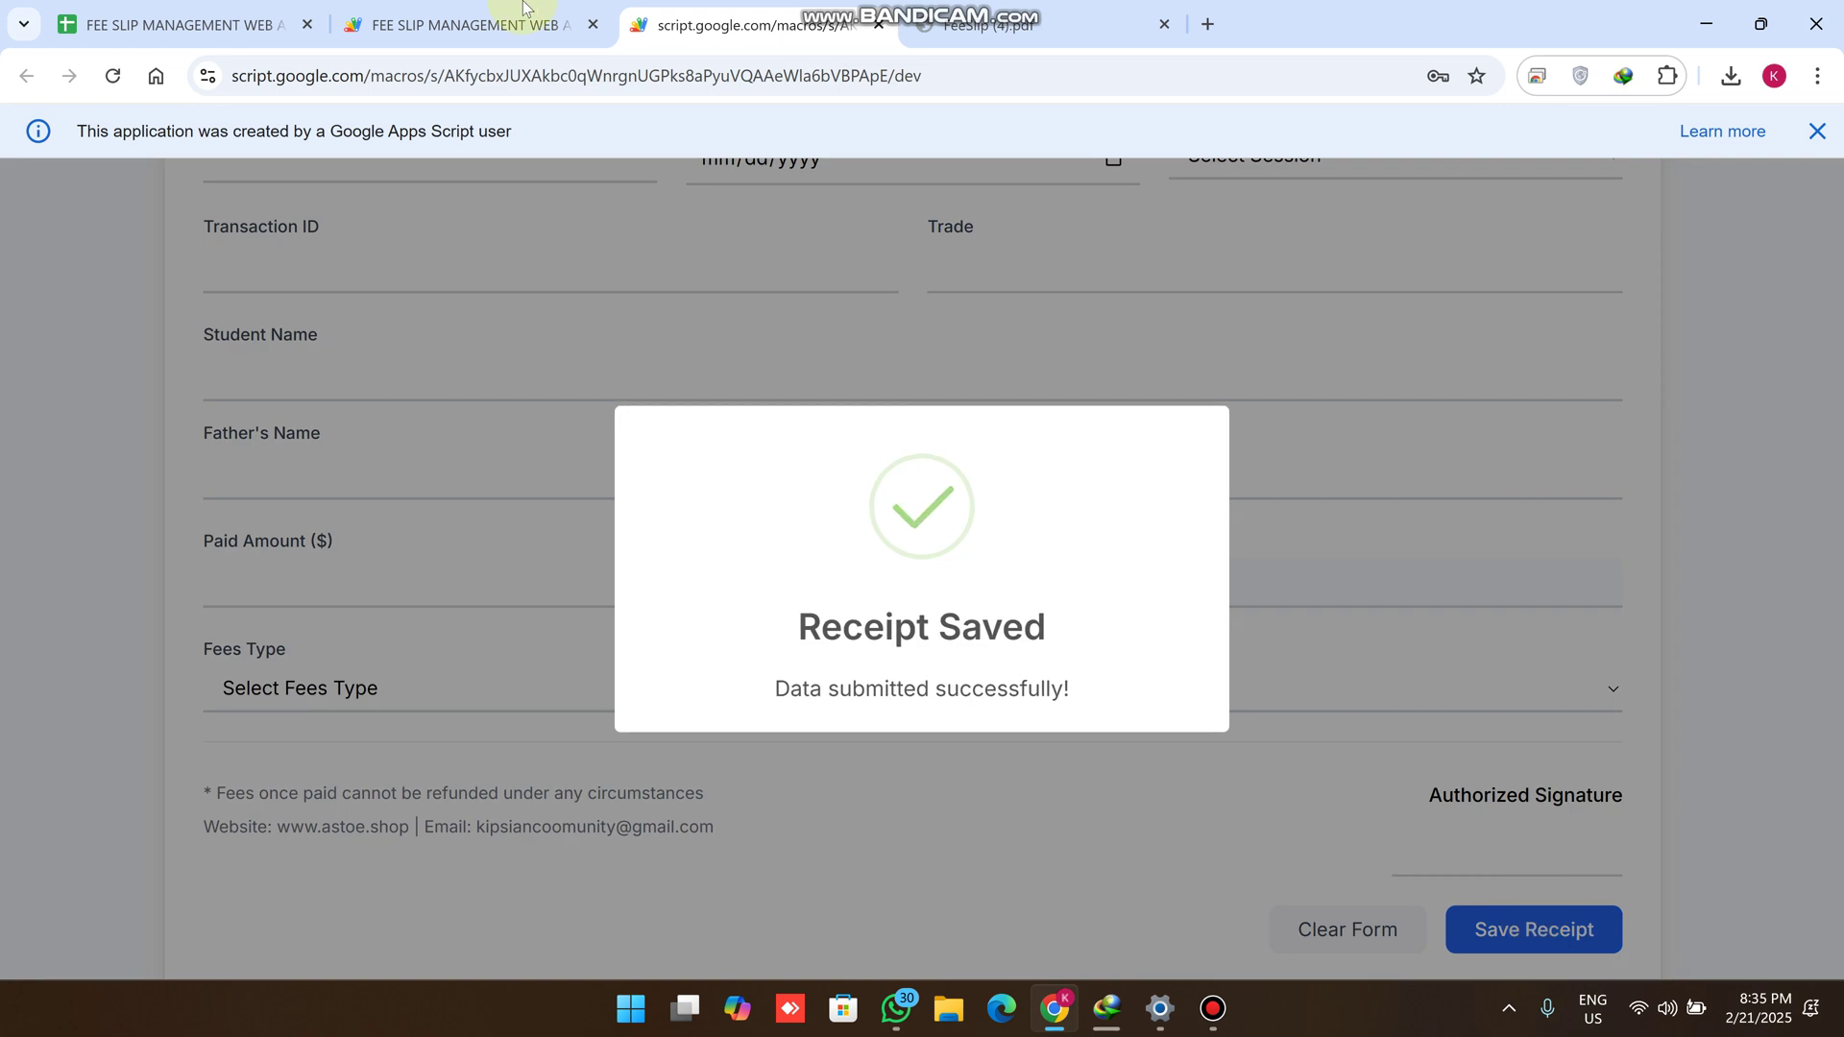
{"action": "left_click", "coordinate": [461, 24]}
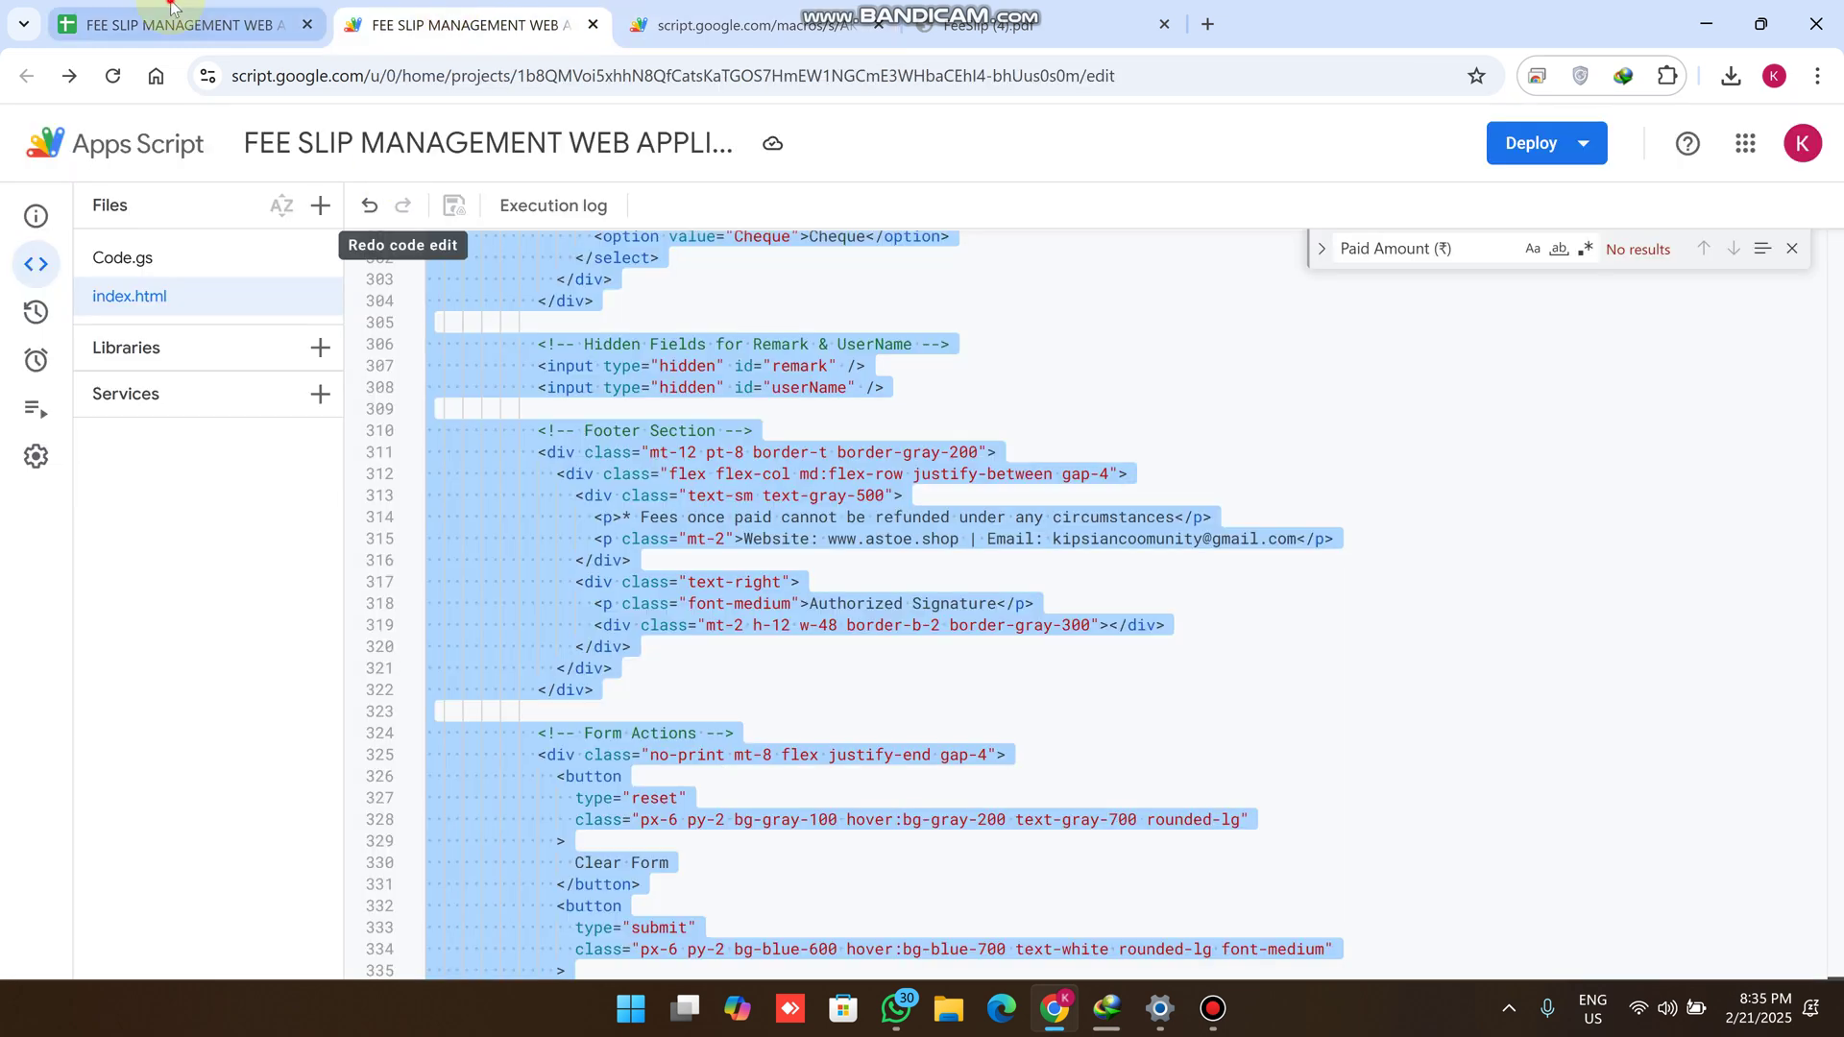
Check FEES row 7 for the PK1003 receipt: 2025-27, 999, Electrical, 1500 Exam by Card
{"action": "left_click", "coordinate": [171, 7]}
{"action": "left_click", "coordinate": [481, 958]}
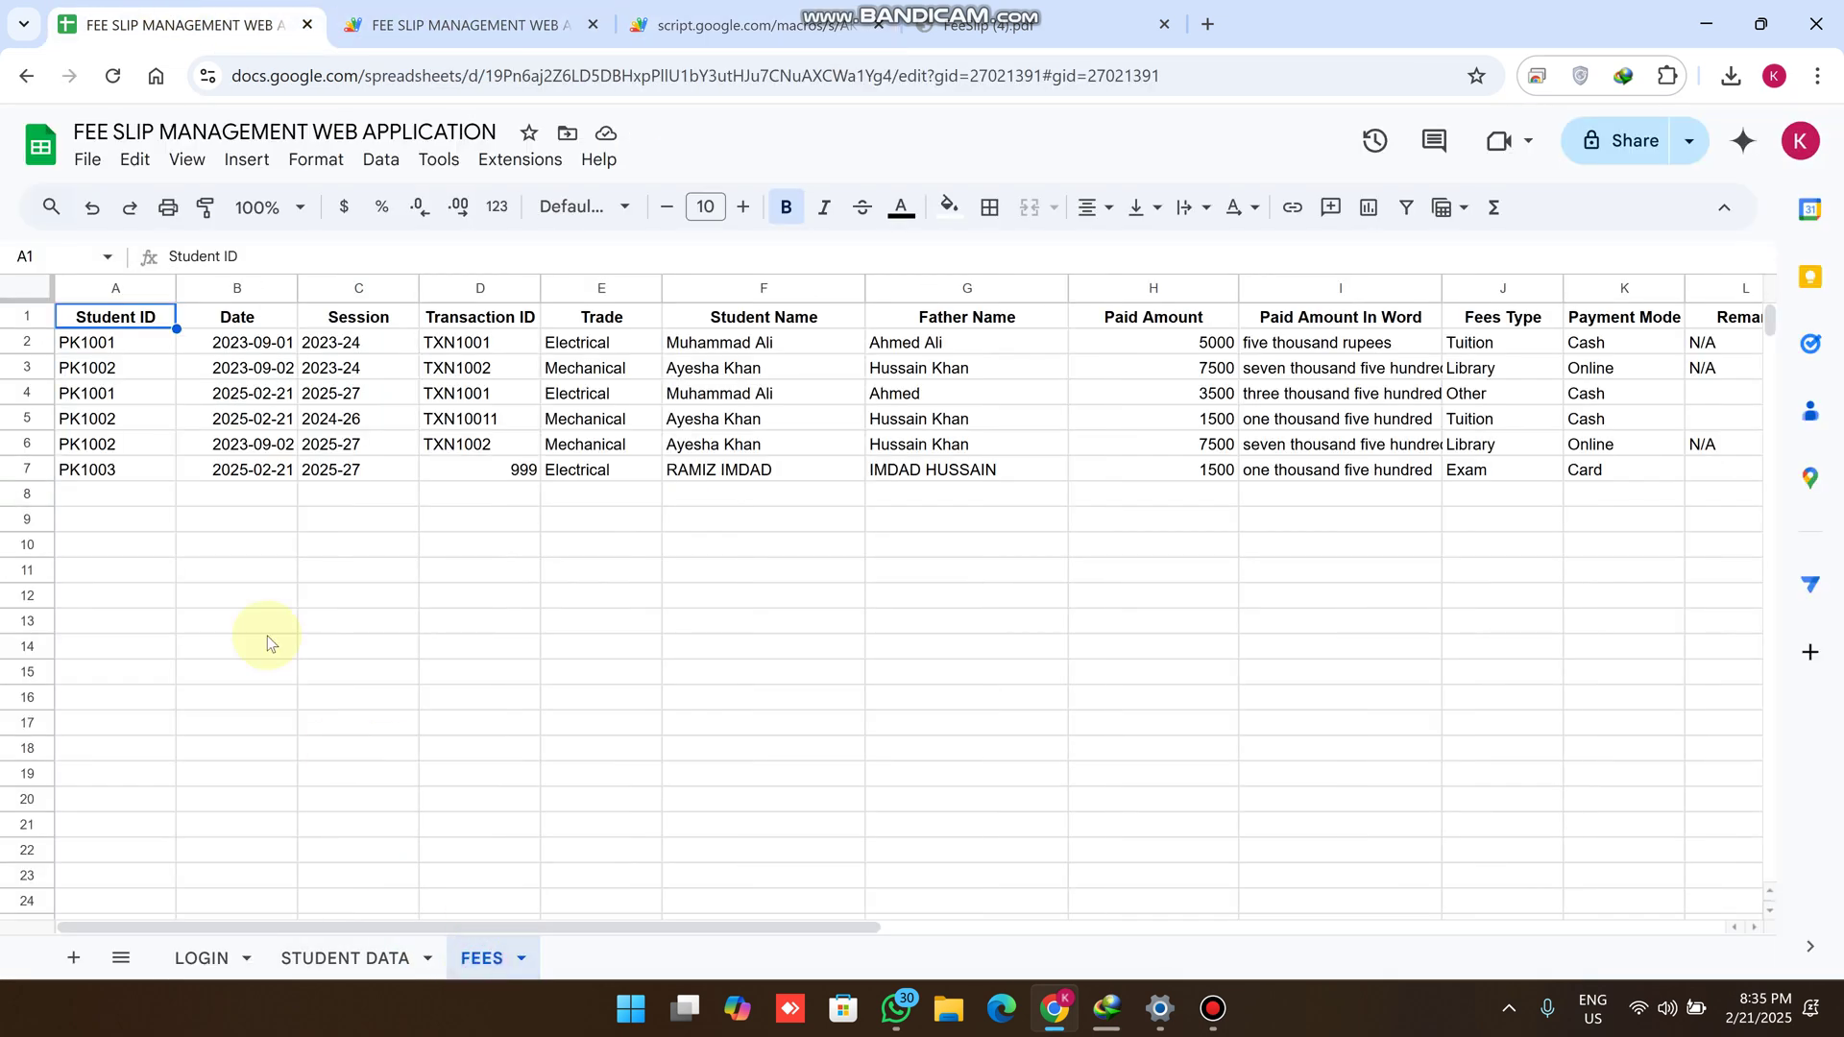
{"action": "left_click", "coordinate": [989, 24]}
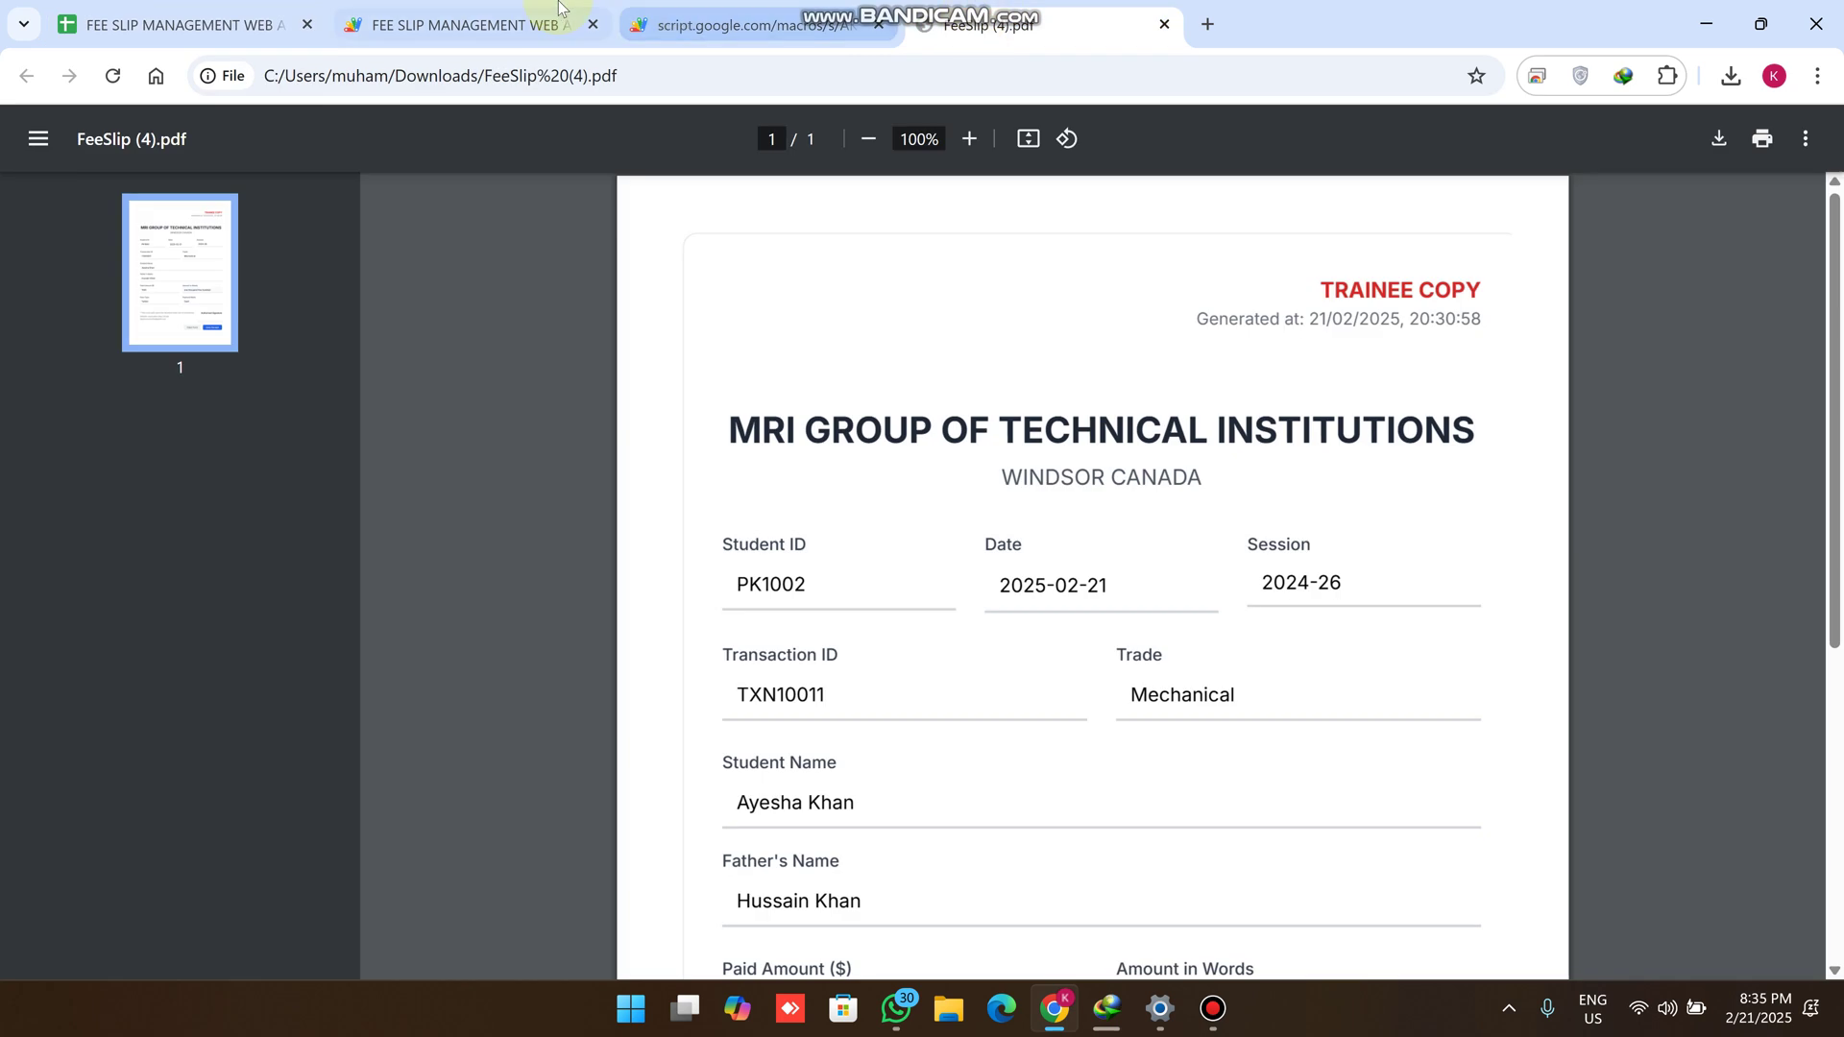
{"action": "left_click", "coordinate": [461, 24]}
{"action": "left_click", "coordinate": [749, 21]}
{"action": "scroll", "coordinate": [534, 534], "scroll_direction": "up", "scroll_amount": 10}
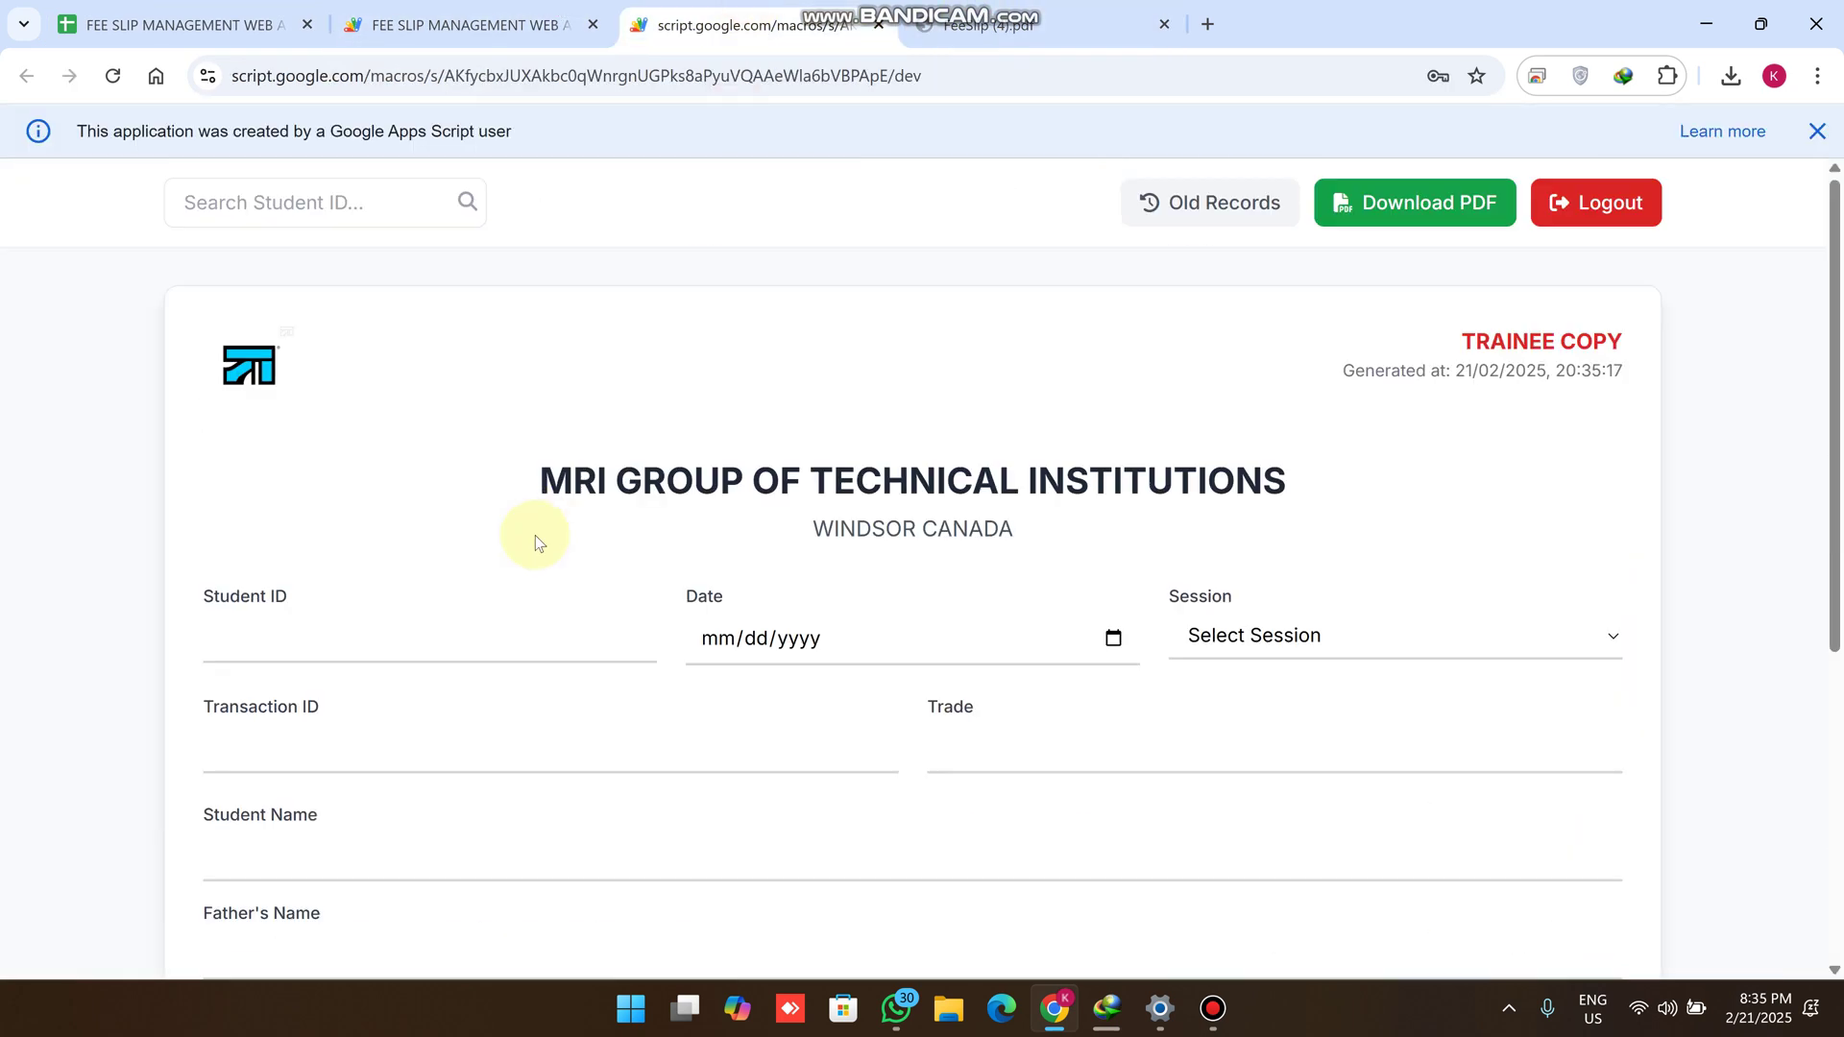
{"action": "left_click", "coordinate": [197, 17]}
{"action": "left_click", "coordinate": [138, 471]}
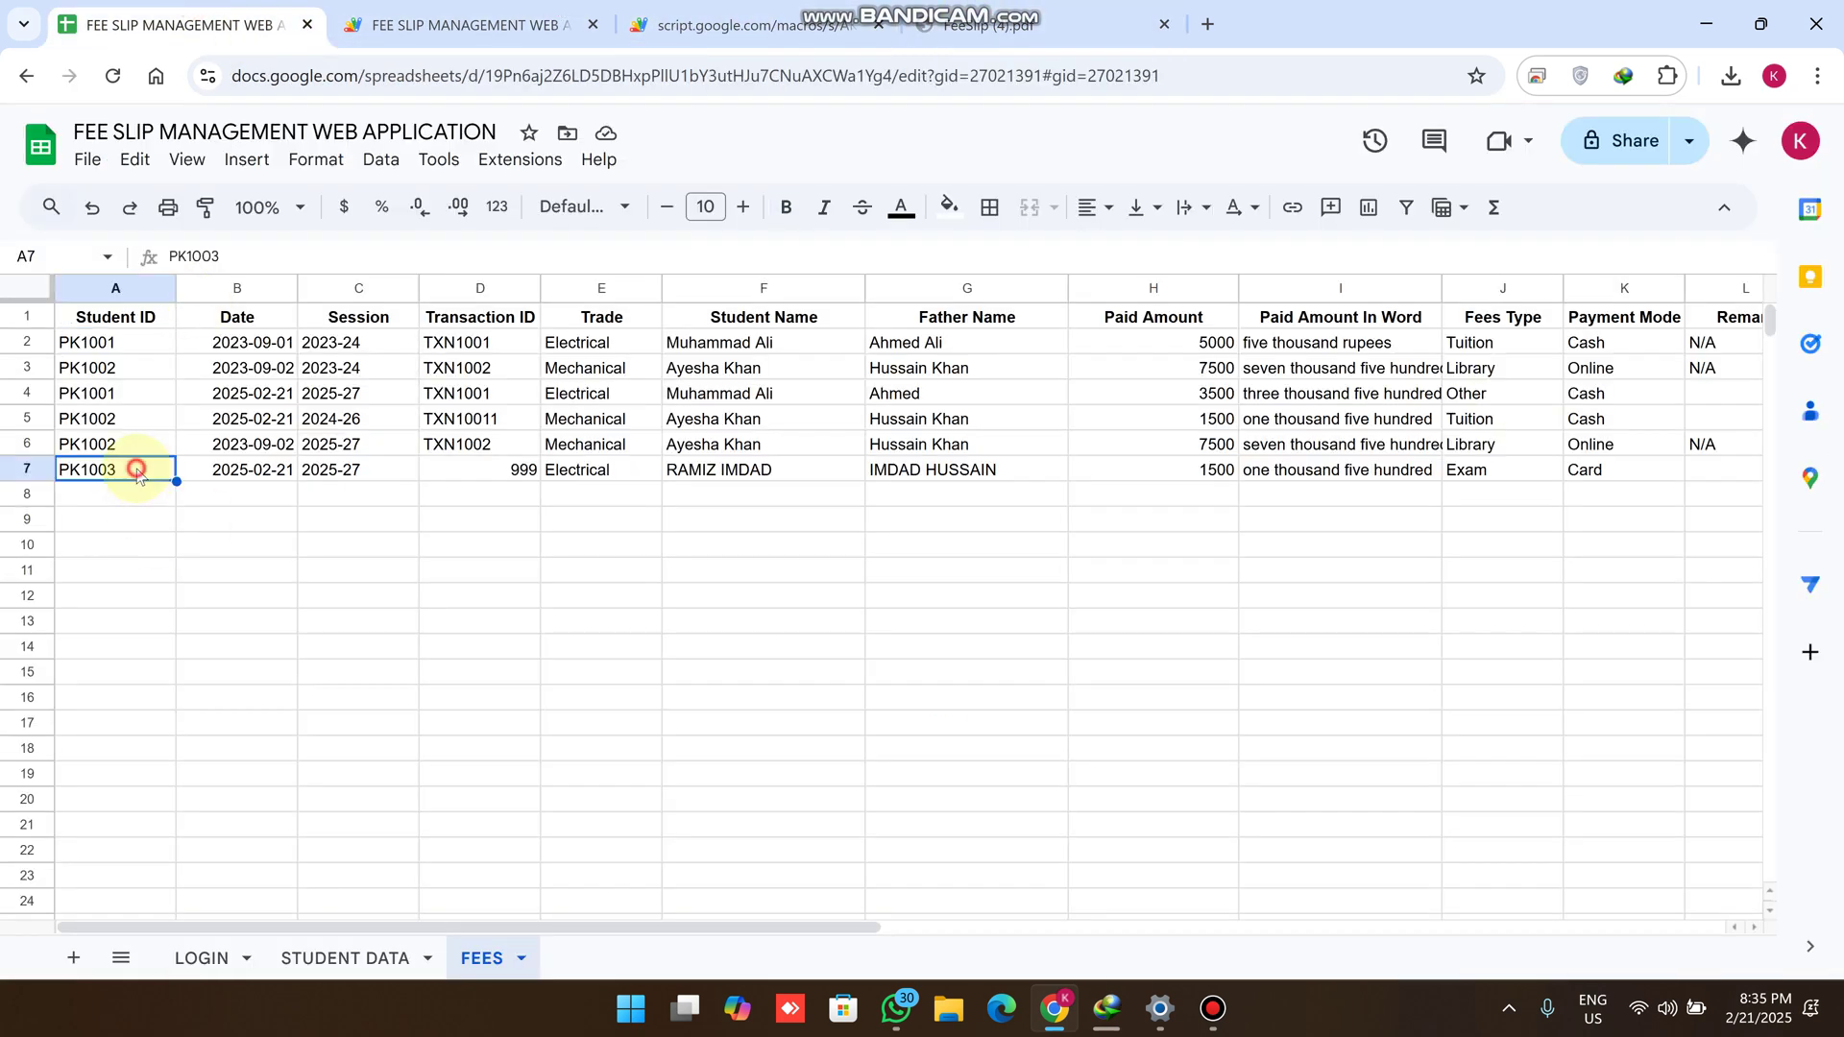
{"action": "left_click", "coordinate": [716, 23]}
{"action": "left_click", "coordinate": [326, 202]}
{"action": "type", "text": "PK1003"}
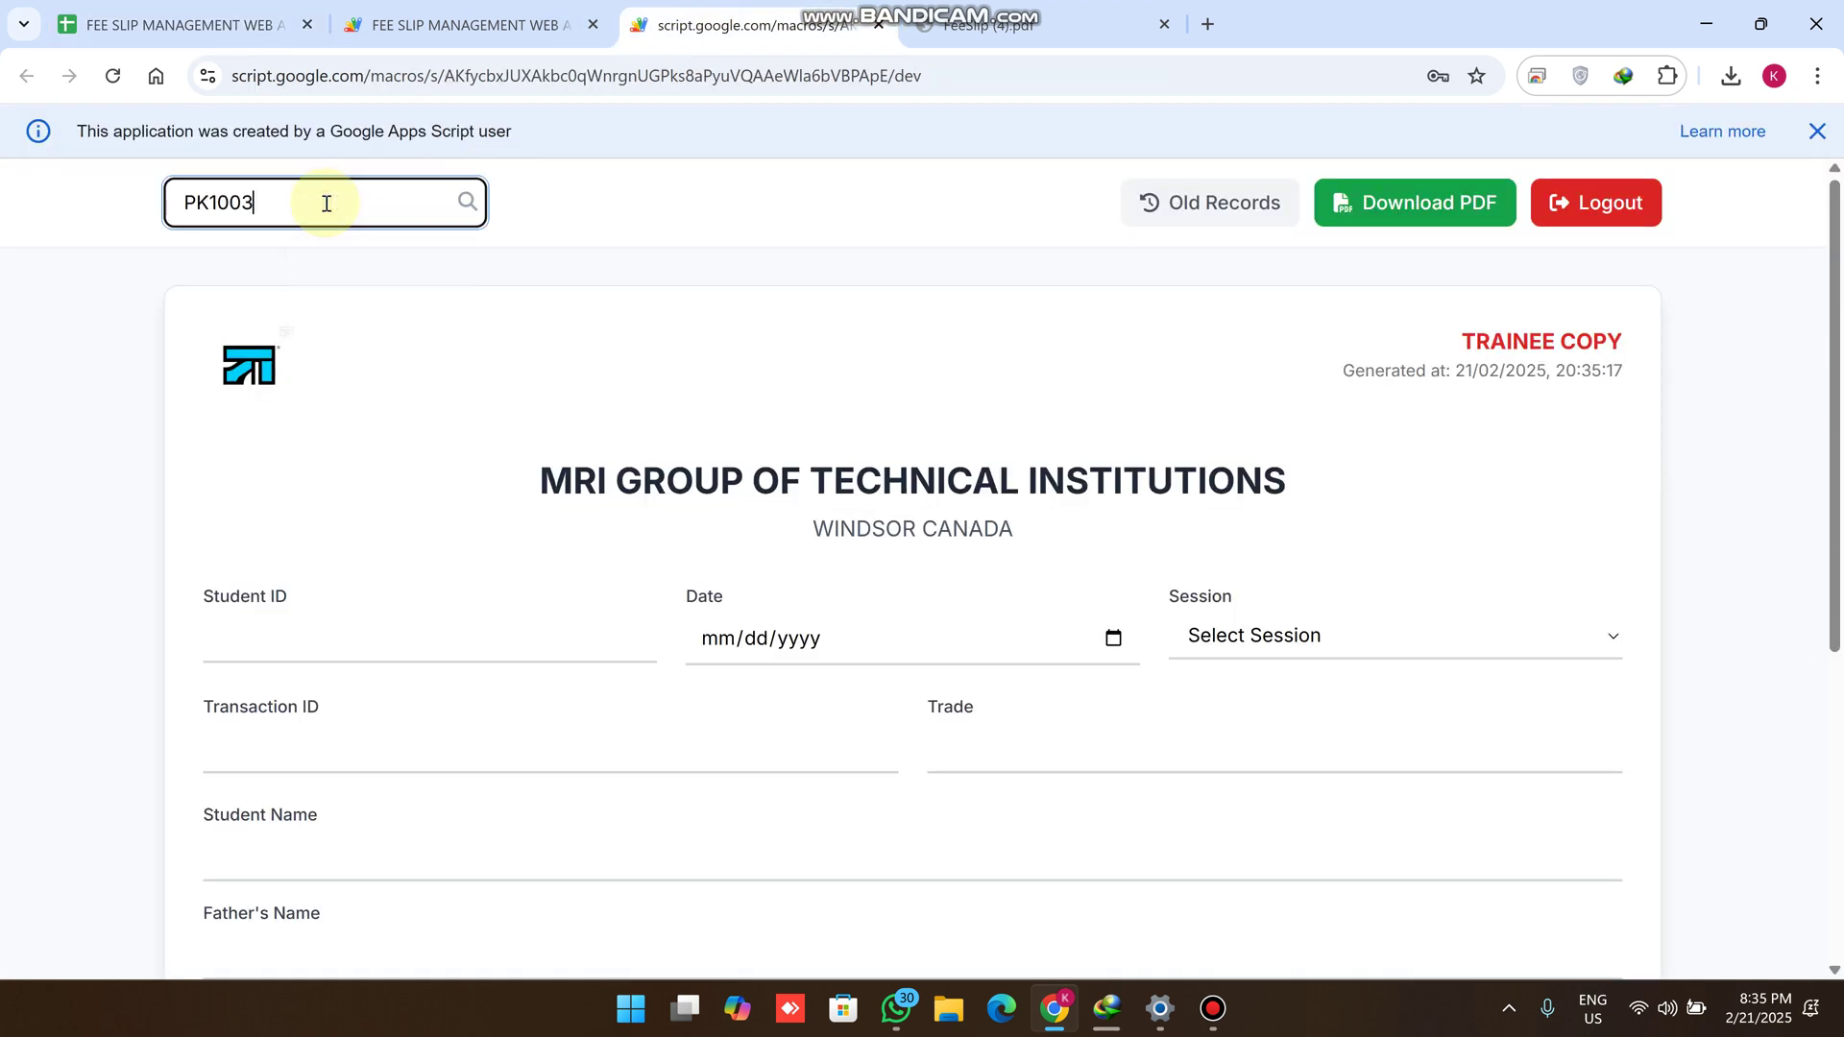
{"action": "left_click", "coordinate": [475, 206]}
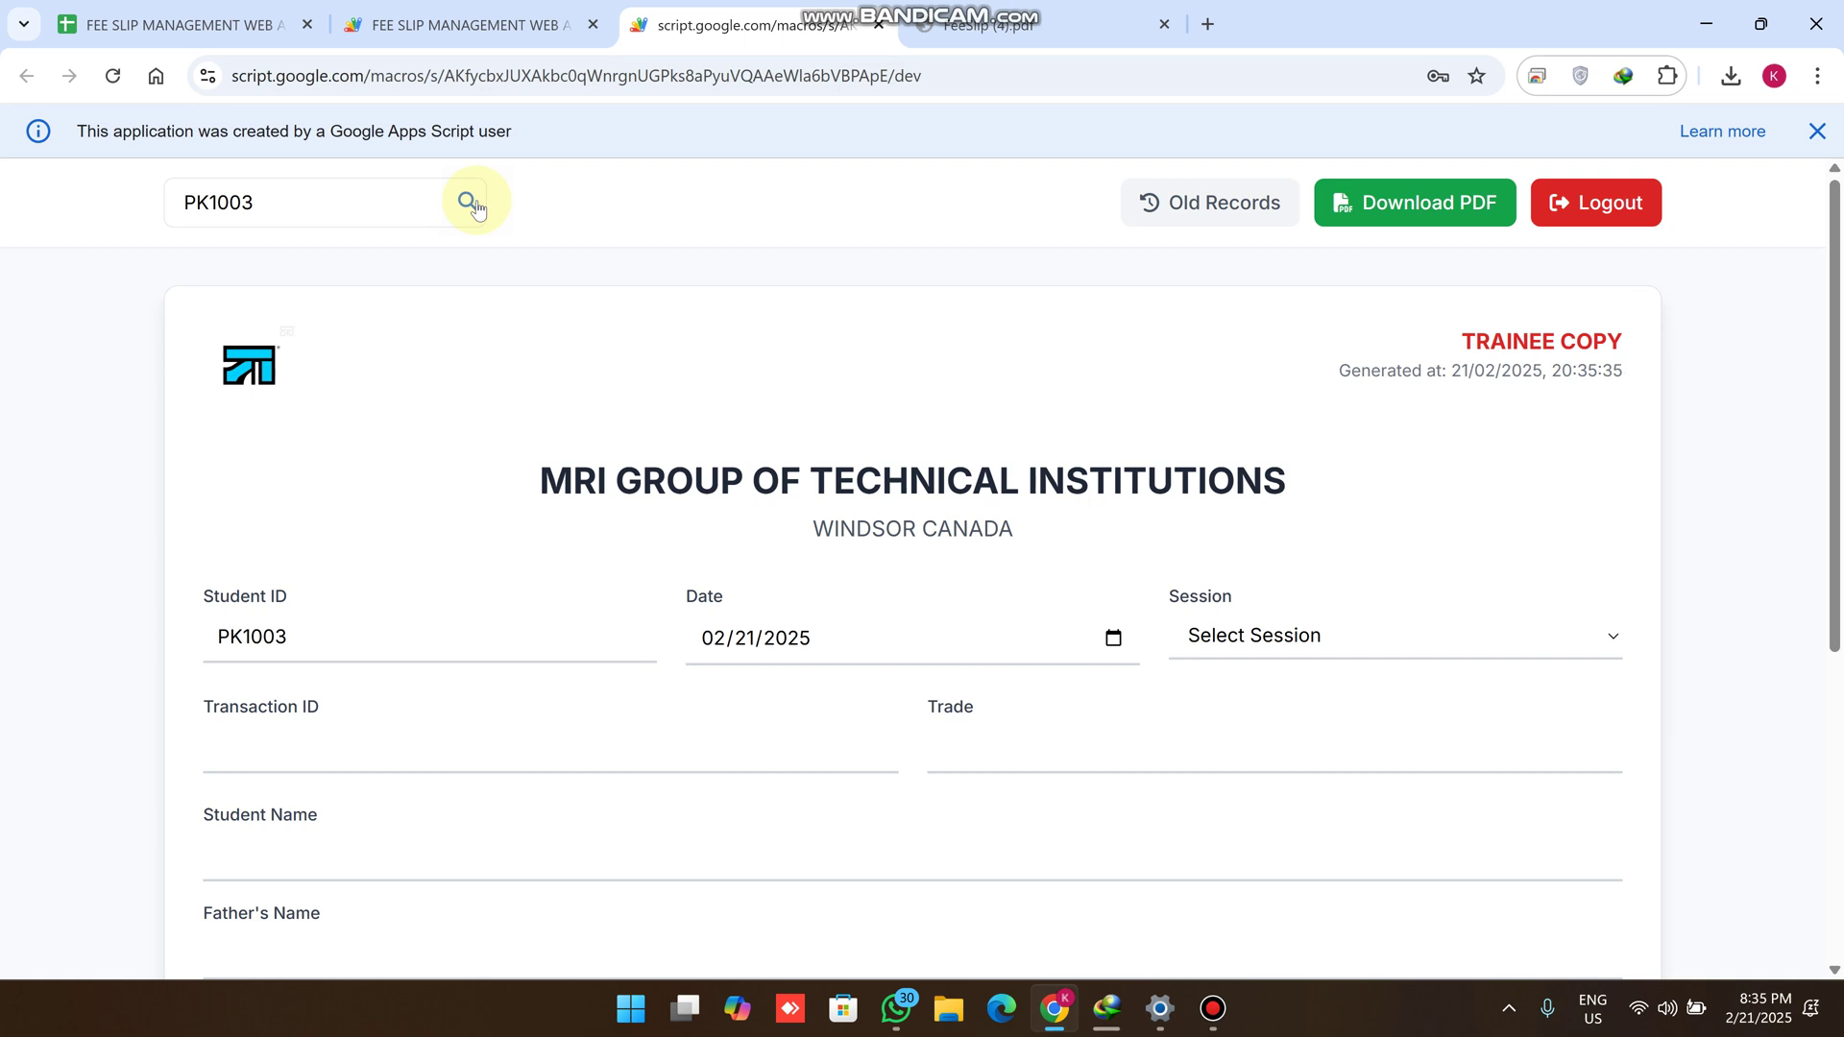
{"action": "scroll", "coordinate": [330, 427], "scroll_direction": "down", "scroll_amount": 1}
{"action": "double_click", "coordinate": [313, 519]}
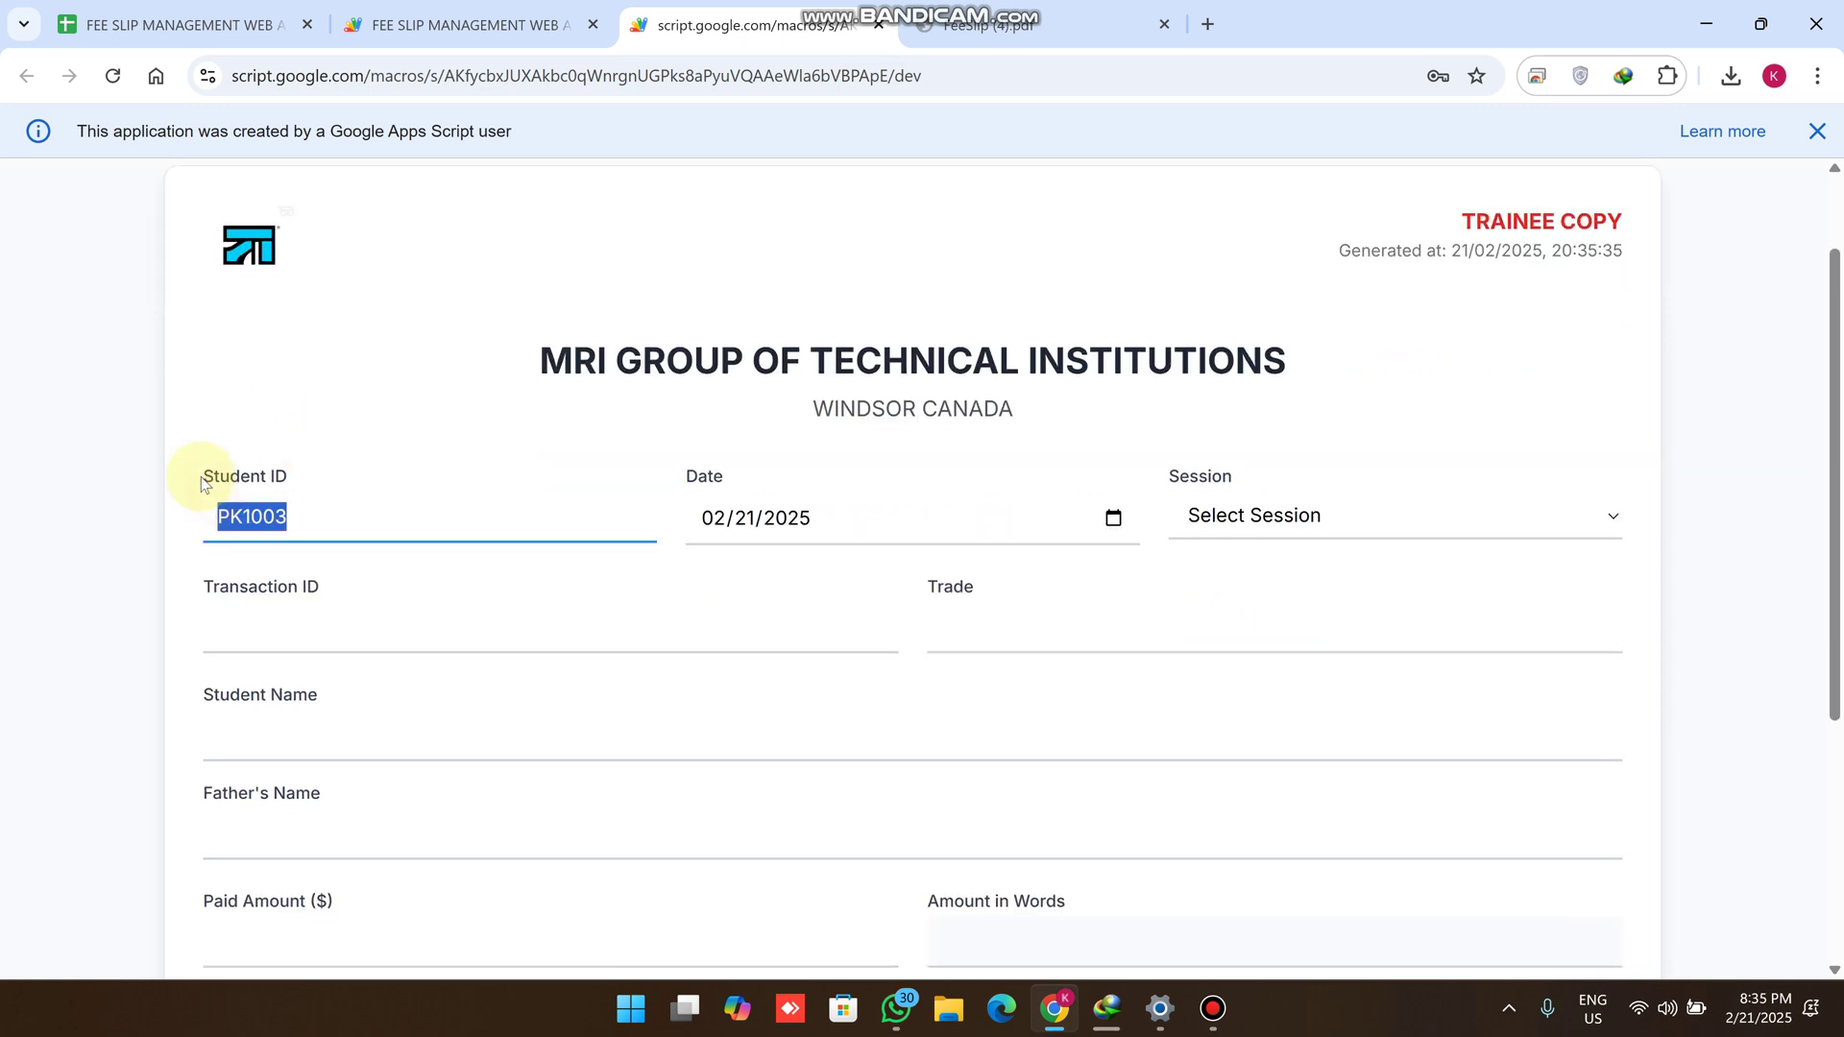
Check the STUDENT DATA sheet, then show PK1003's history with one 1500 payment dated 2025-02-21
{"action": "left_click", "coordinate": [173, 24]}
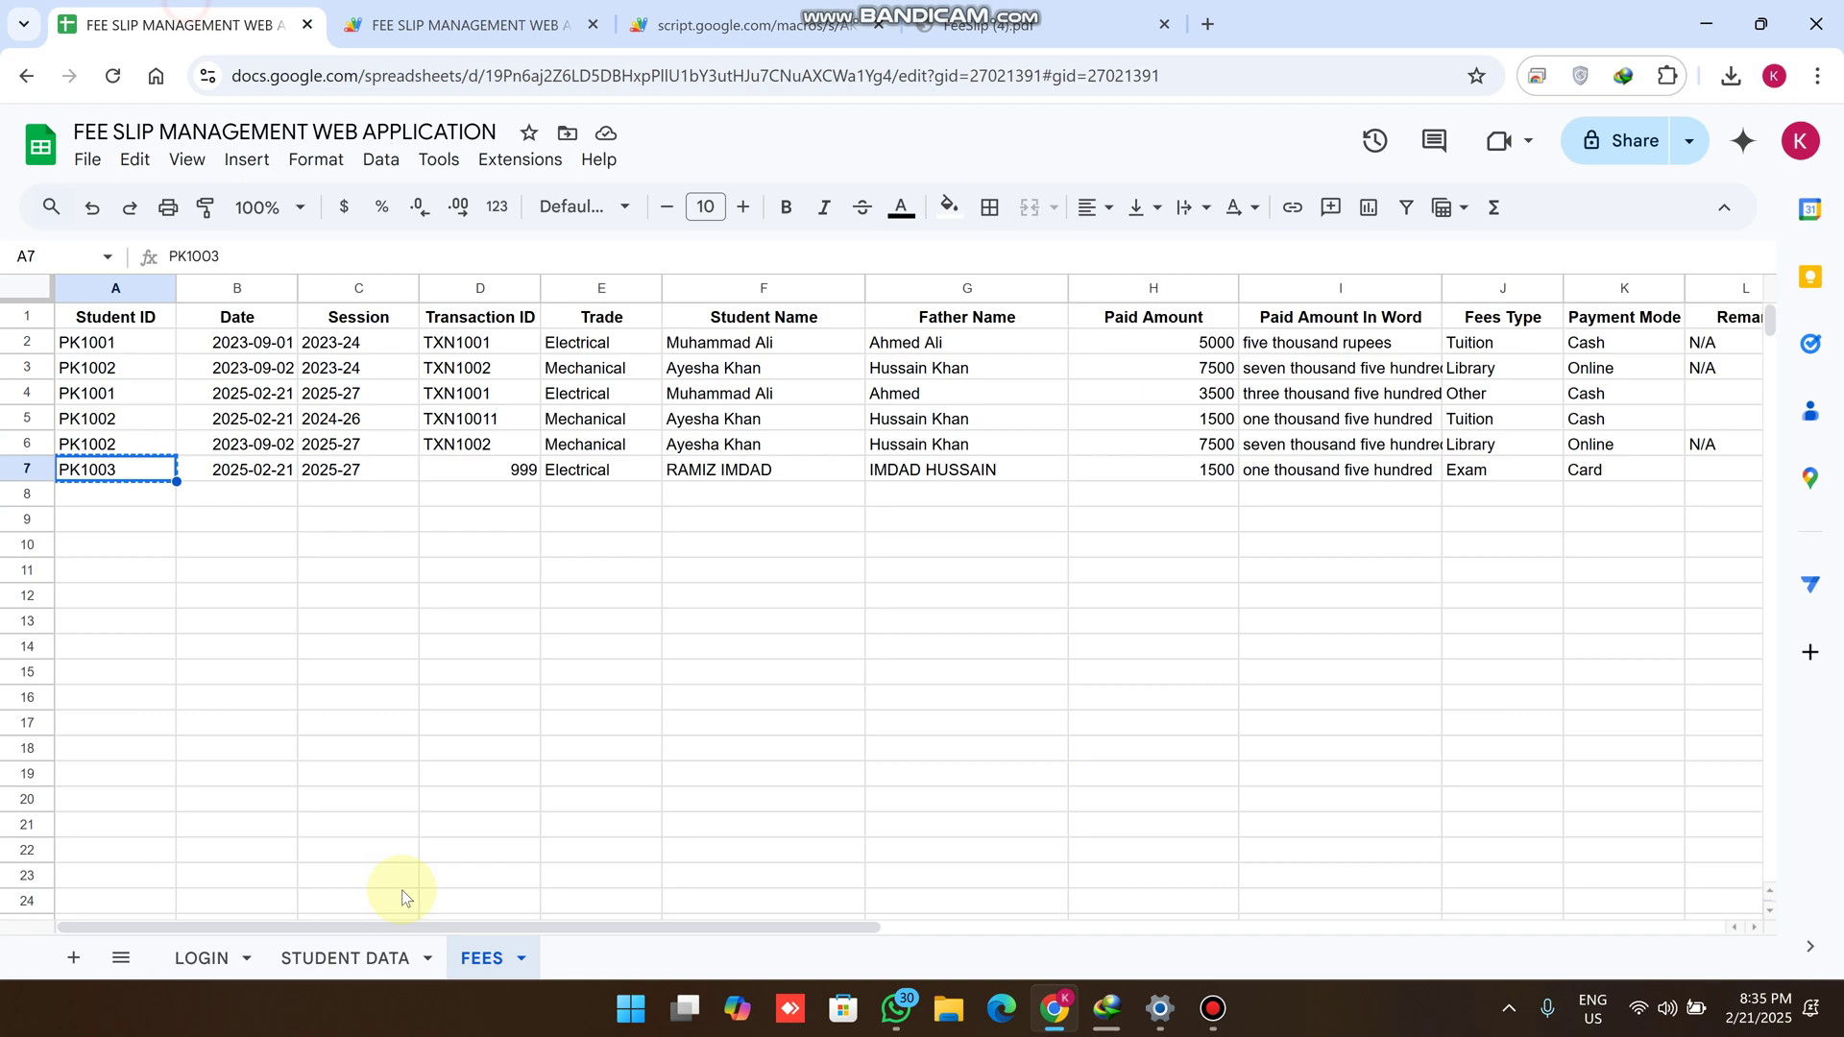
{"action": "left_click", "coordinate": [367, 958]}
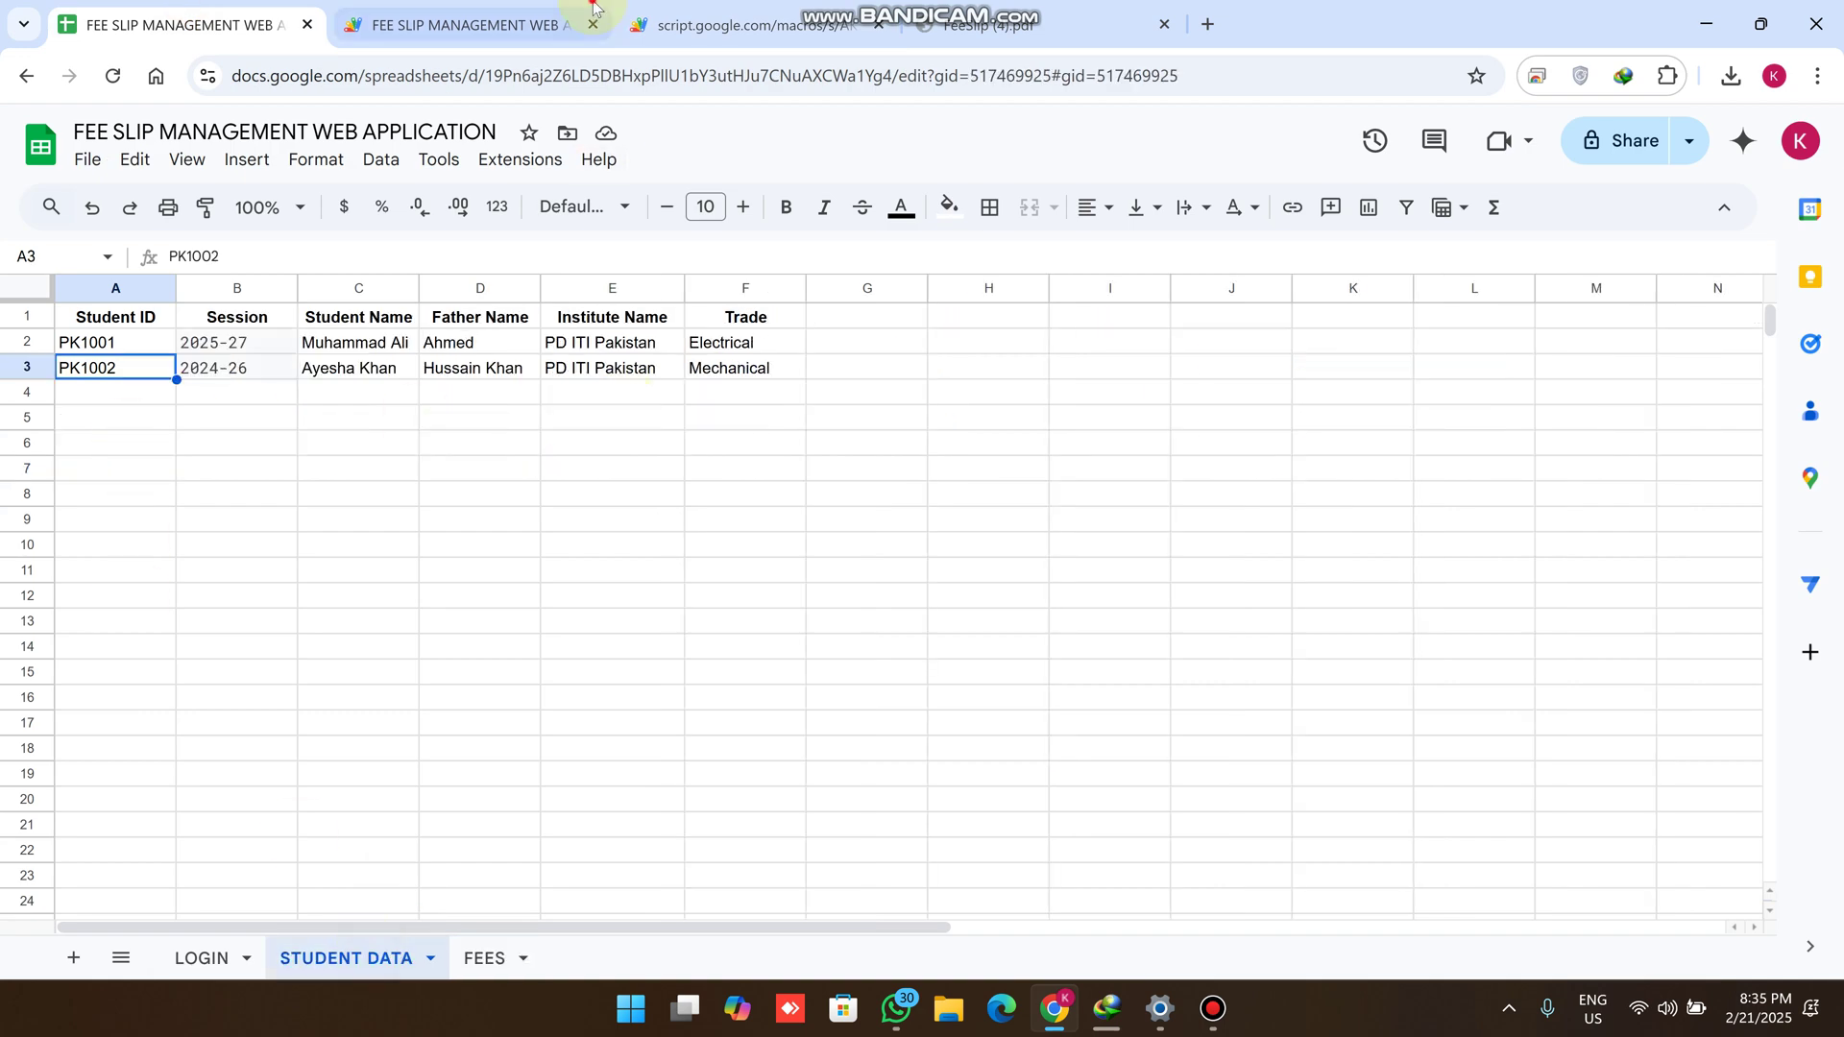
{"action": "left_click", "coordinate": [572, 24]}
{"action": "left_click", "coordinate": [697, 24]}
{"action": "scroll", "coordinate": [1364, 269], "scroll_direction": "up", "scroll_amount": 2}
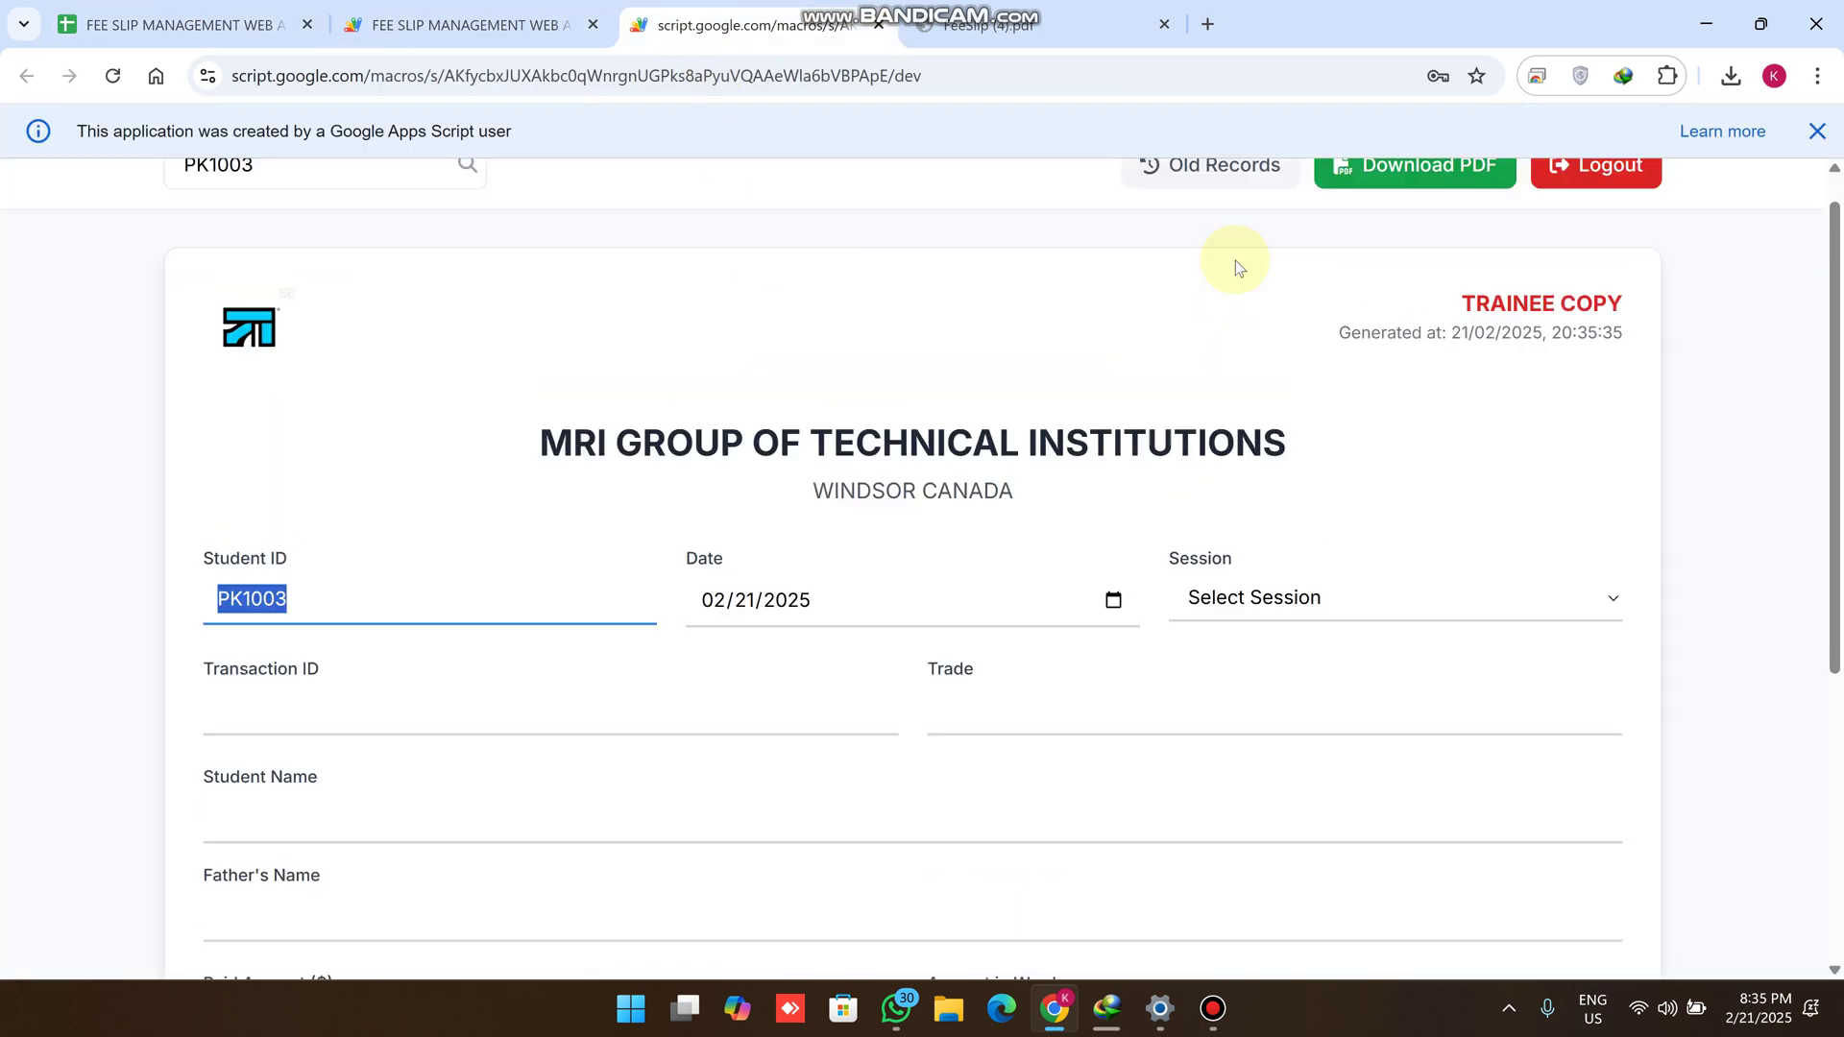
{"action": "left_click", "coordinate": [1232, 219]}
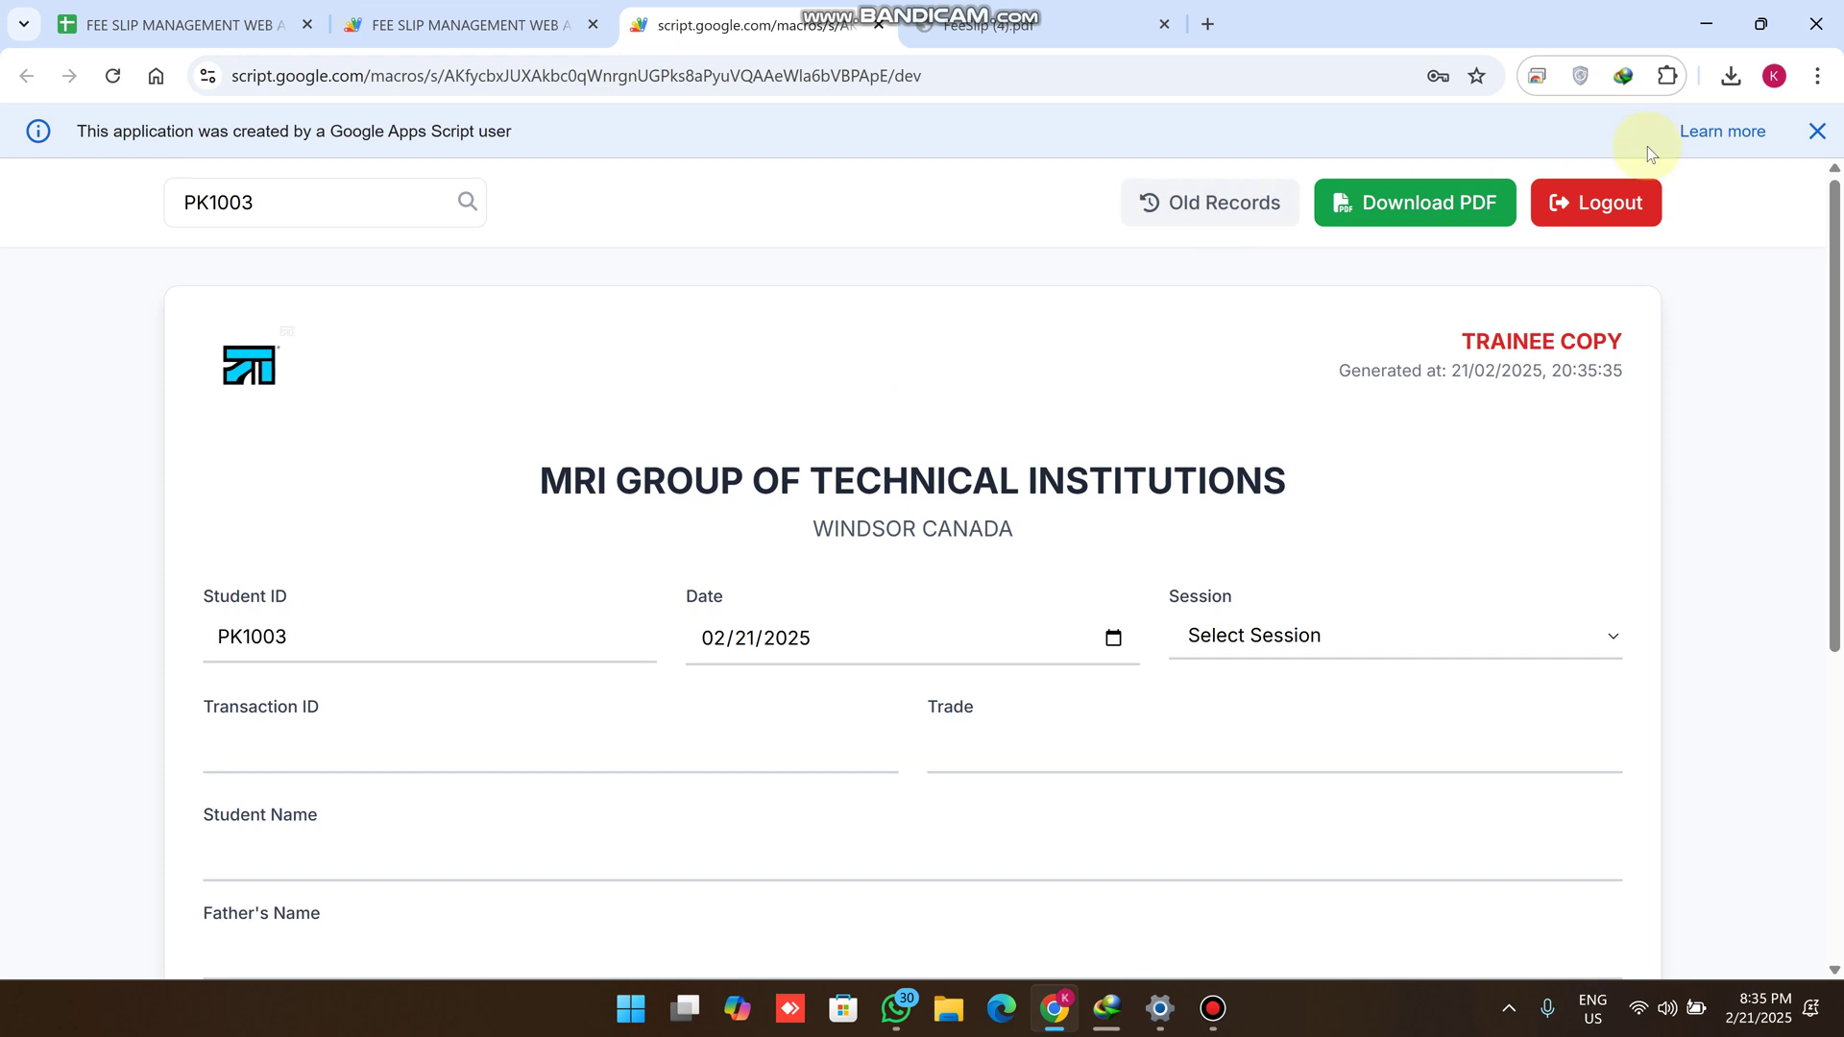
{"action": "left_click", "coordinate": [1815, 132]}
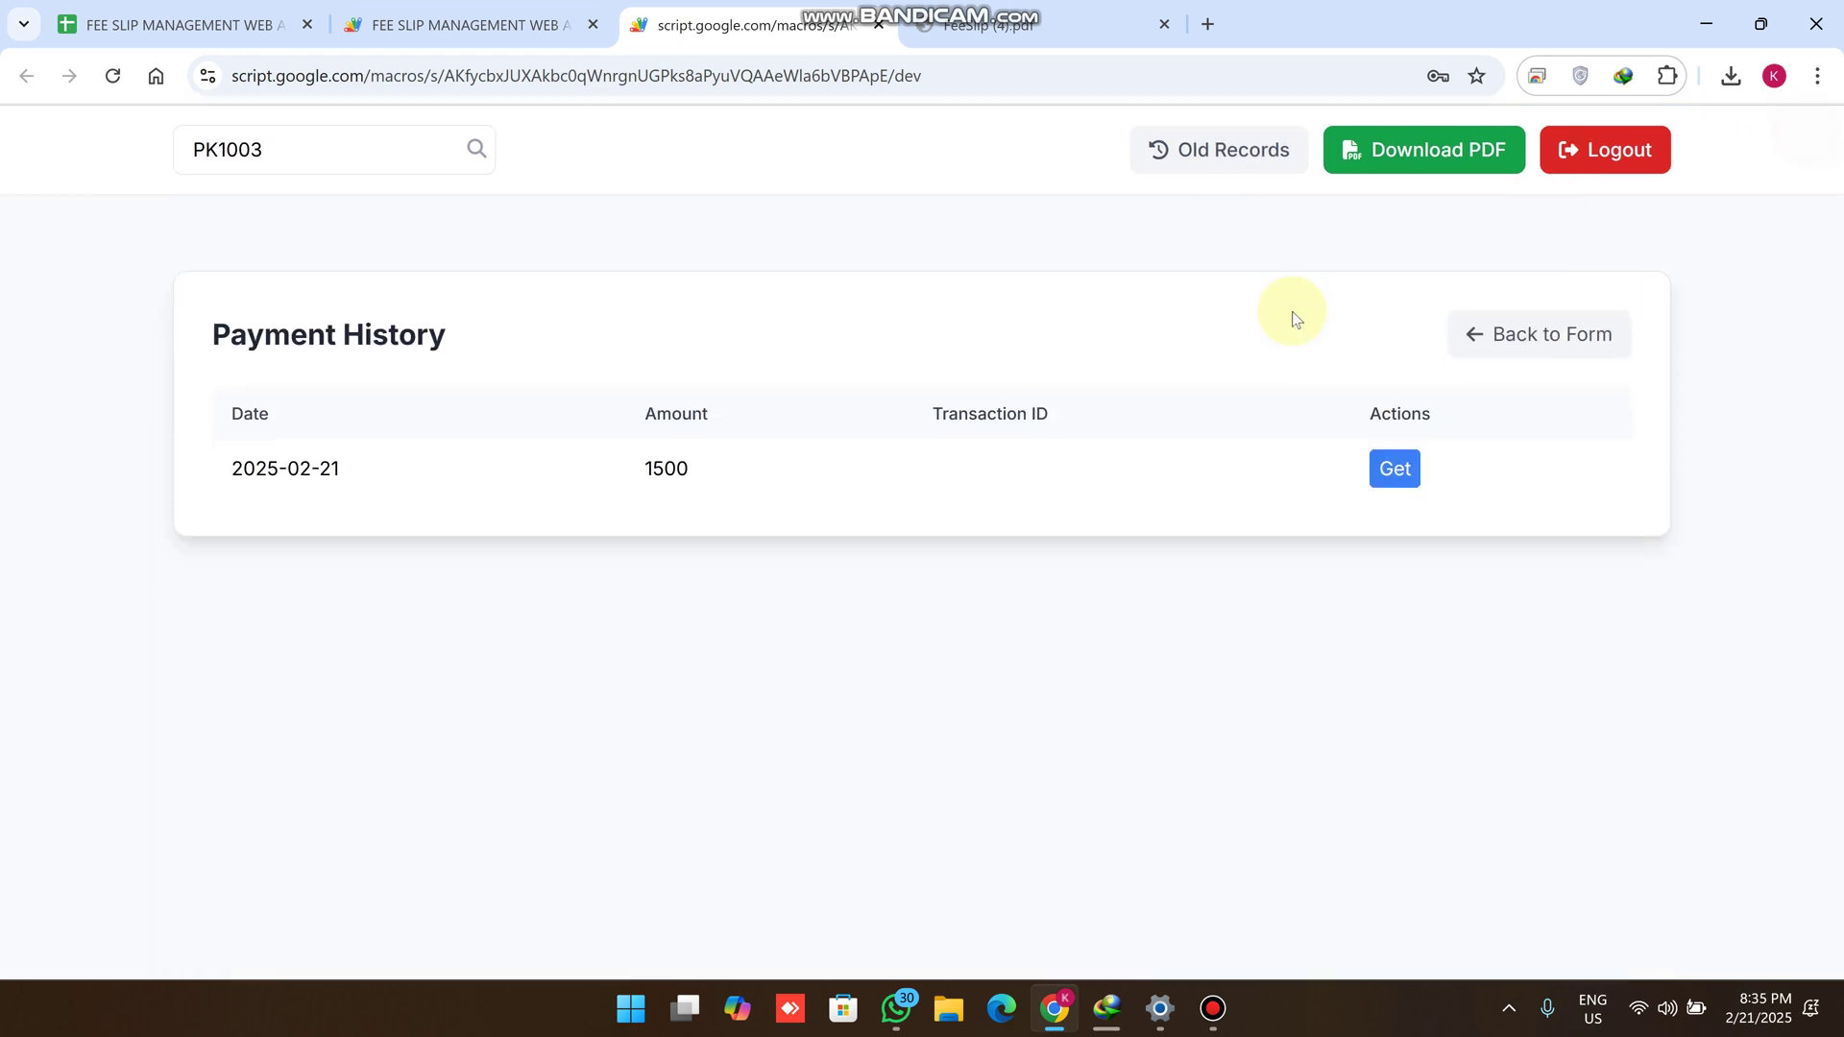
Load PK1003's 2025-02-21 payment into the fee slip and review the filled form
{"action": "left_click", "coordinate": [1398, 470]}
{"action": "scroll", "coordinate": [605, 441], "scroll_direction": "up", "scroll_amount": 5}
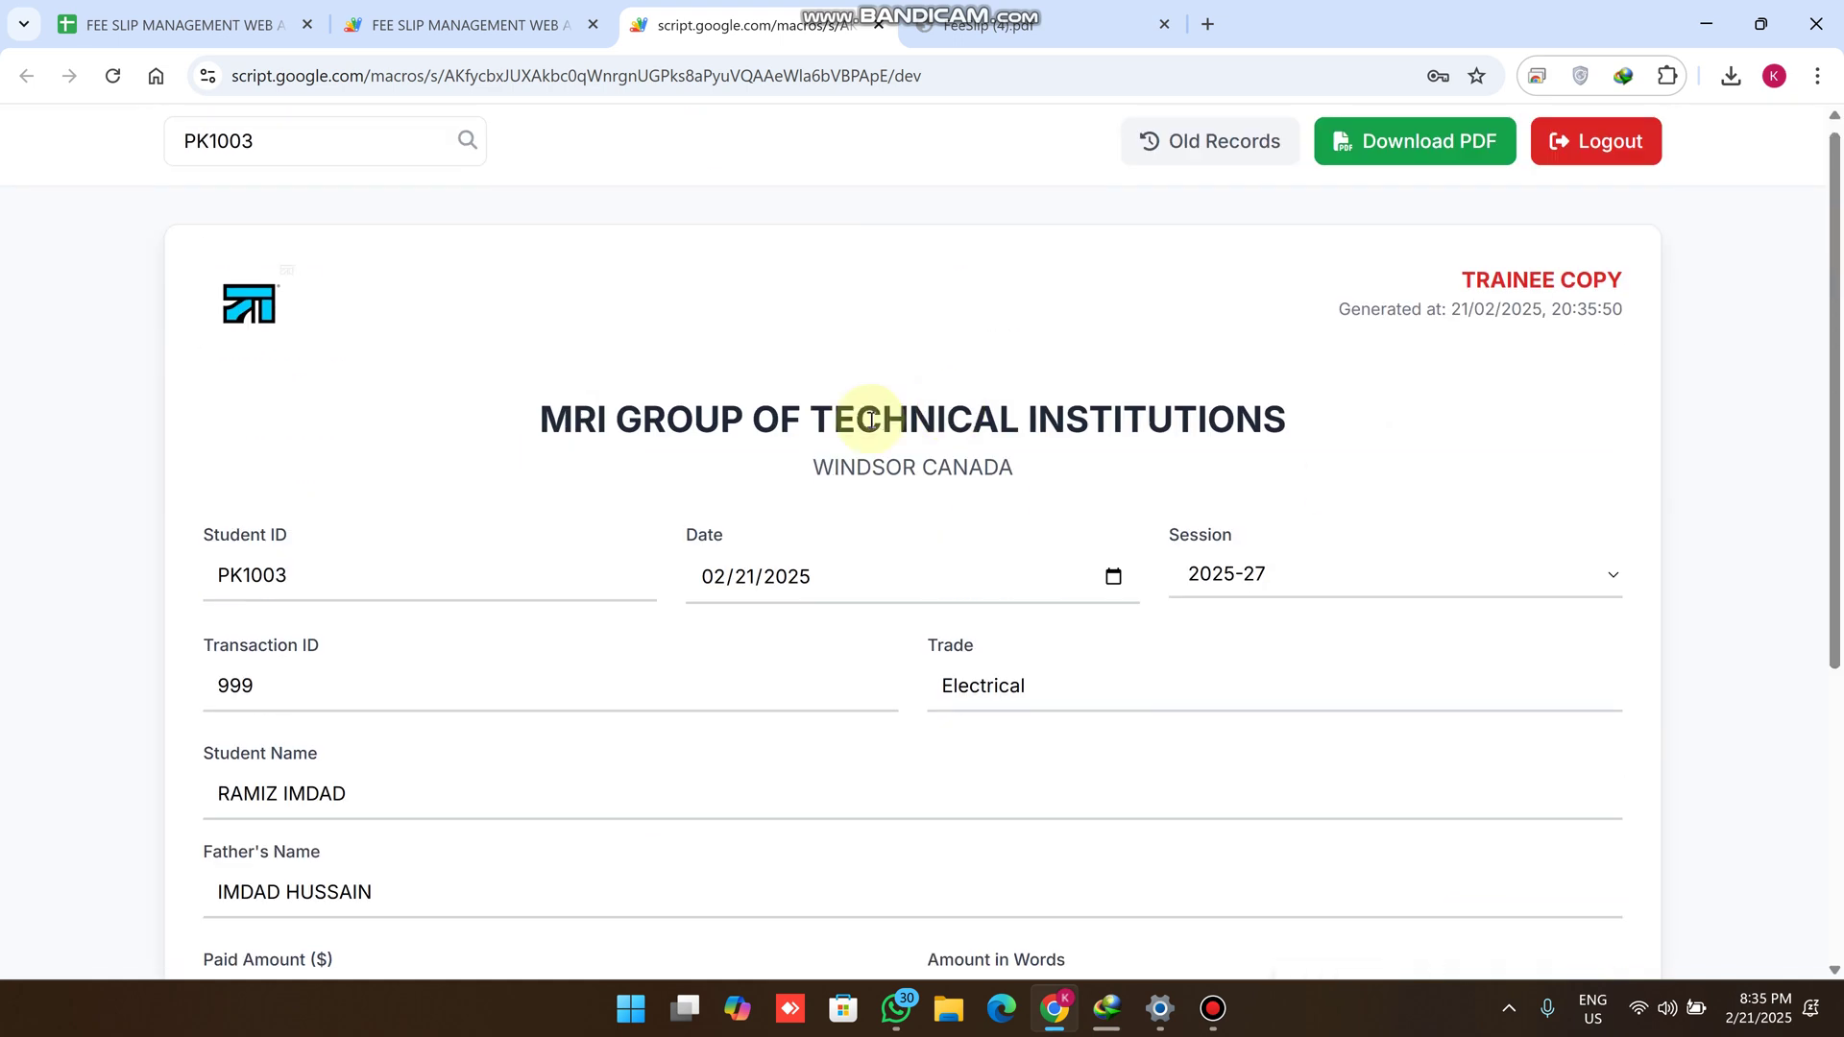
{"action": "left_click_drag", "start_coordinate": [1630, 318], "coordinate": [1349, 320]}
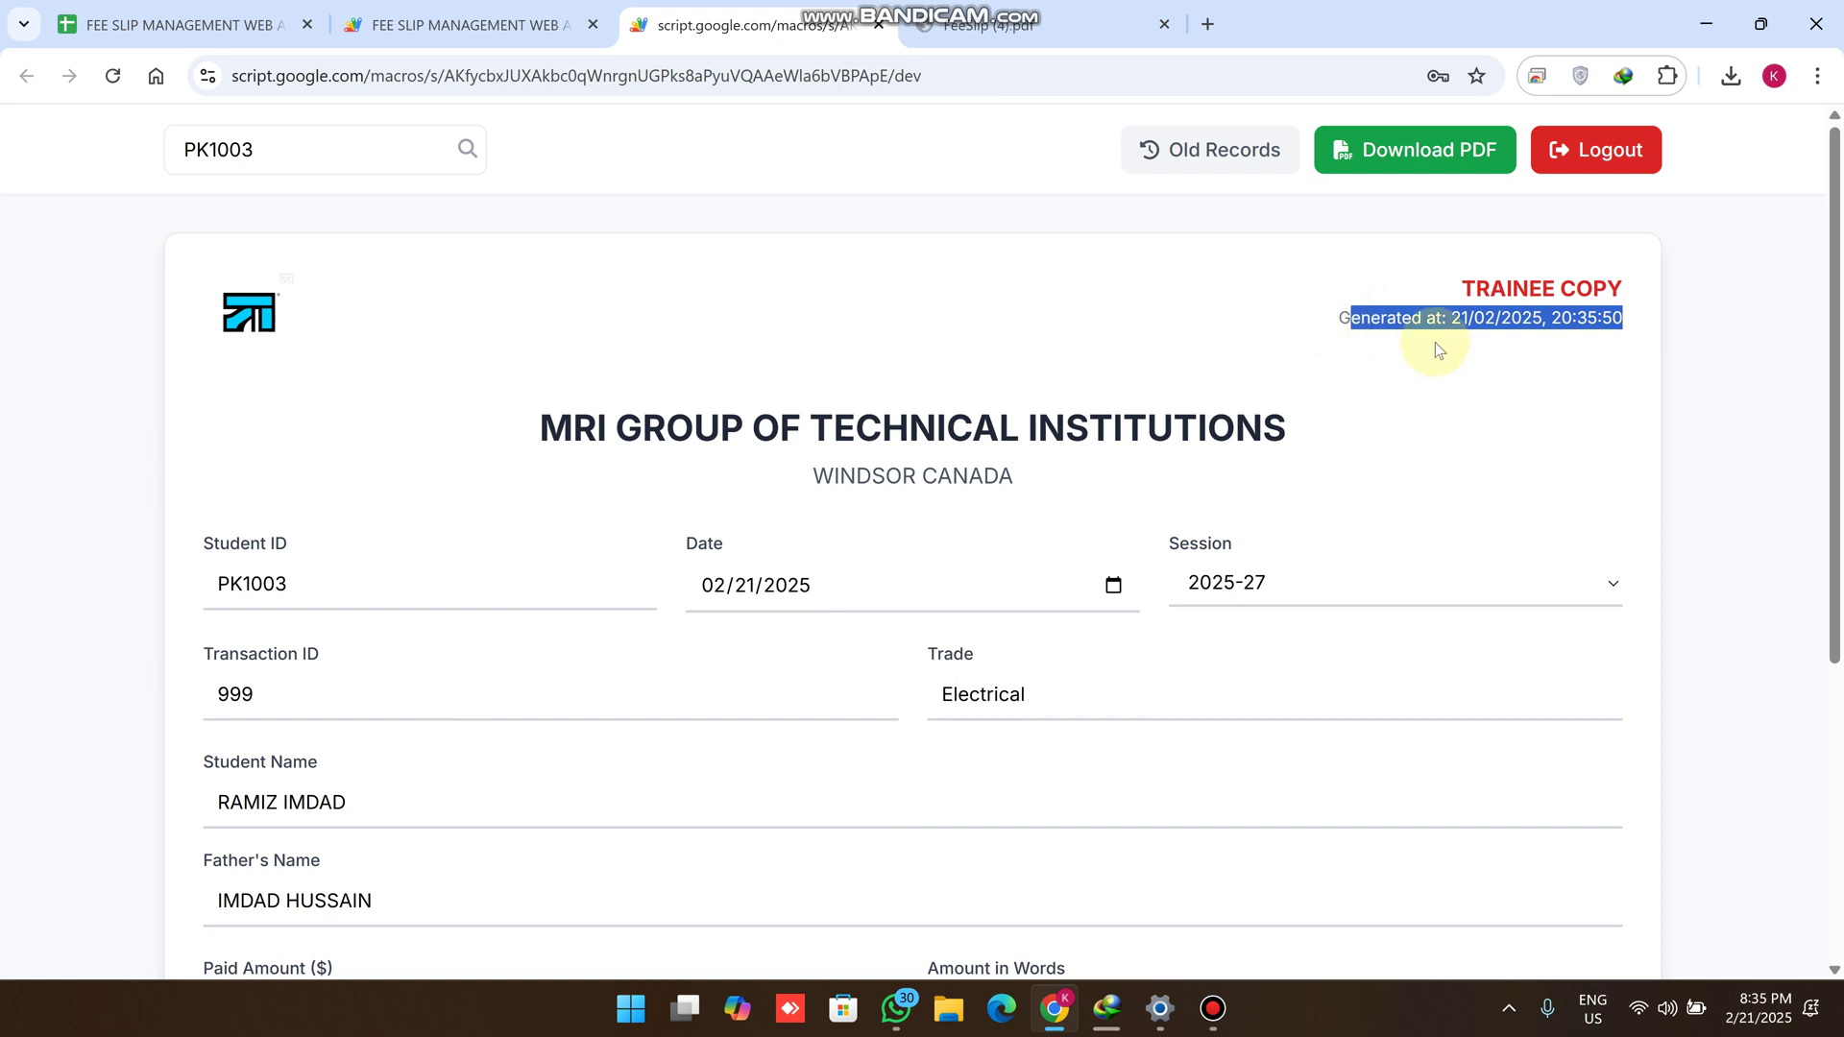
{"action": "scroll", "coordinate": [1311, 511], "scroll_direction": "down", "scroll_amount": 3}
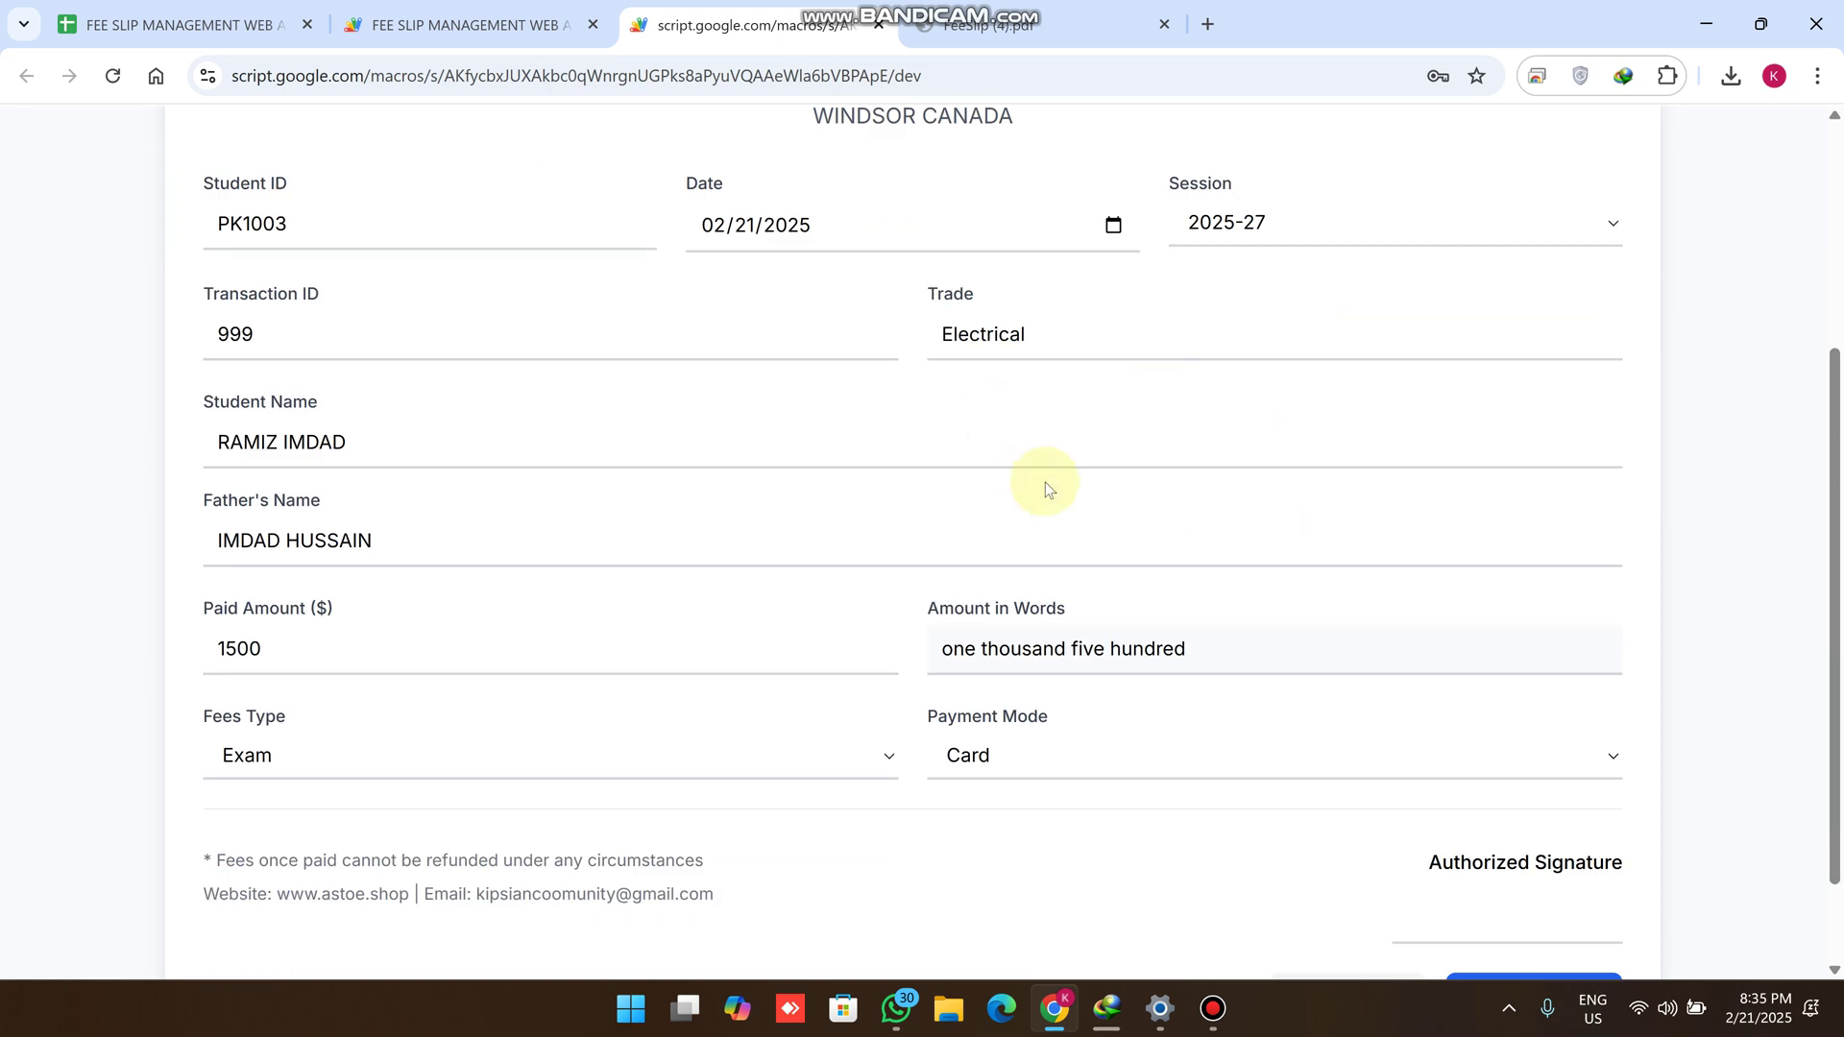
{"action": "scroll", "coordinate": [1313, 623], "scroll_direction": "down", "scroll_amount": 1}
{"action": "scroll", "coordinate": [1315, 625], "scroll_direction": "up", "scroll_amount": 4}
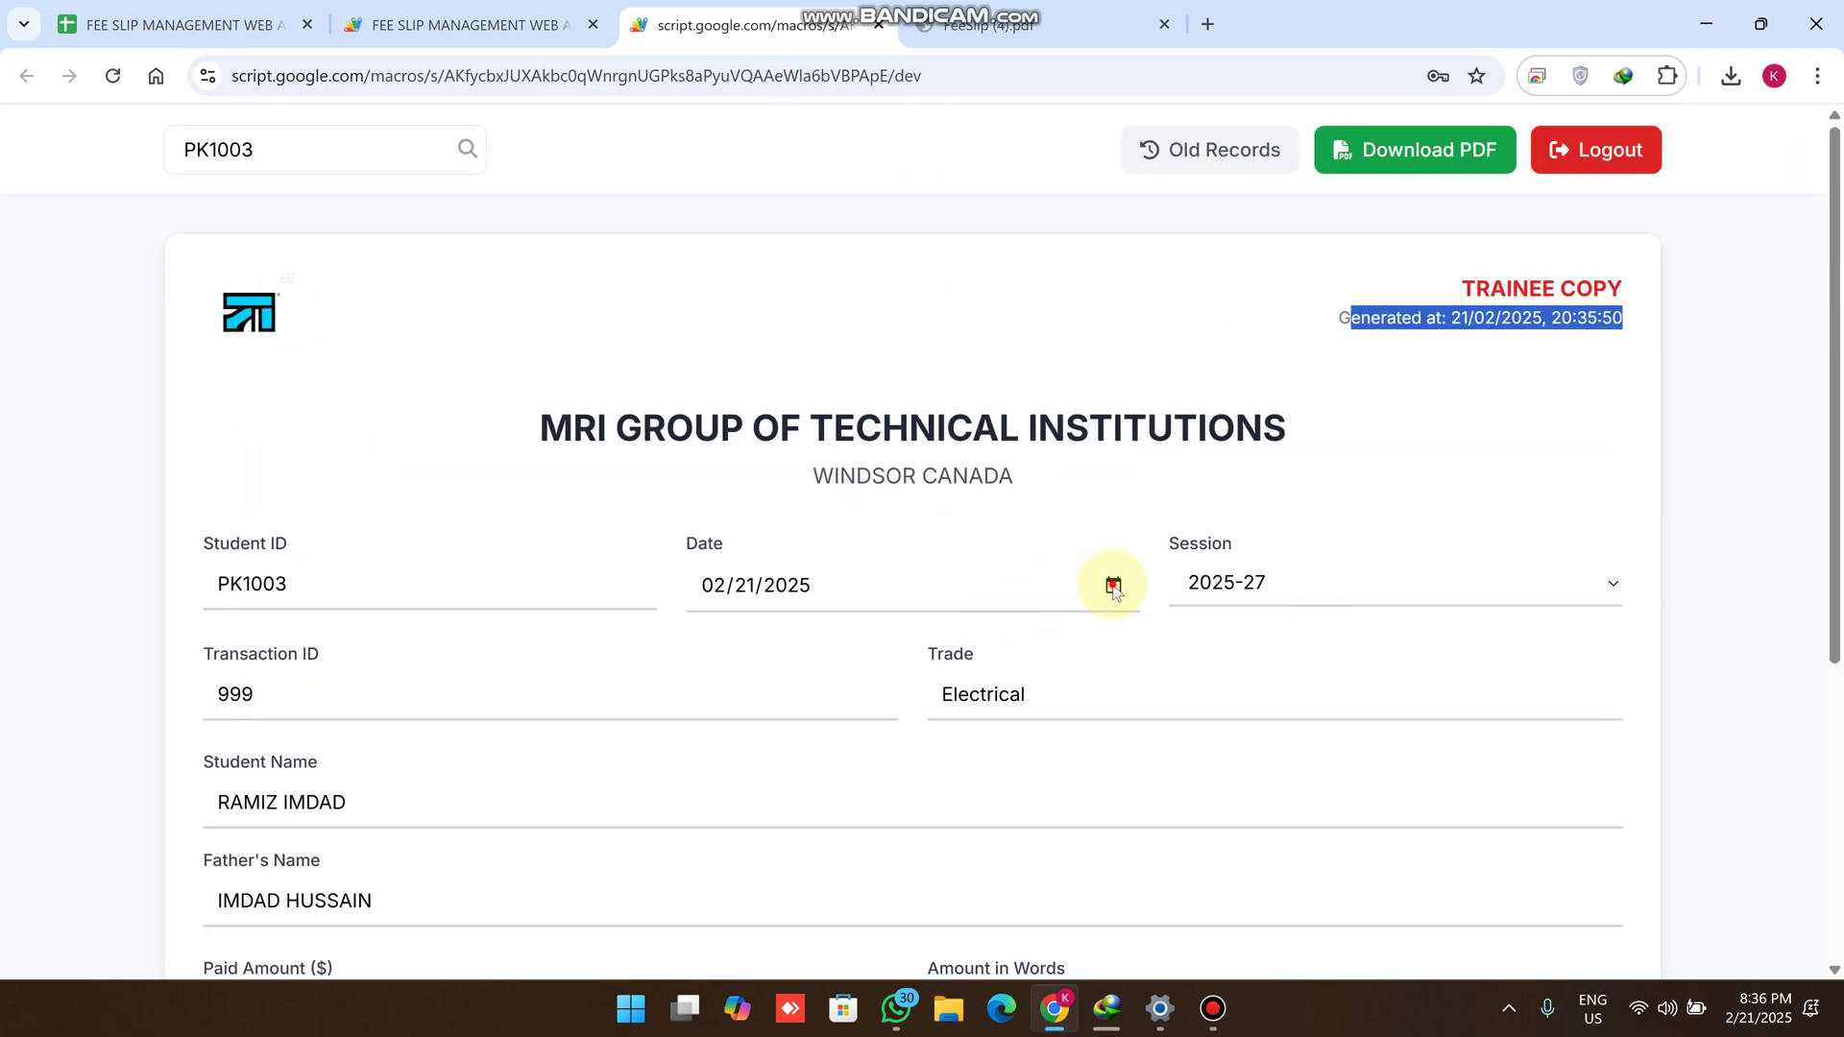
Re-date the reloaded PK1003 receipt to March 21, 2025 and save it
{"action": "left_click", "coordinate": [1111, 586]}
{"action": "left_click", "coordinate": [917, 640]}
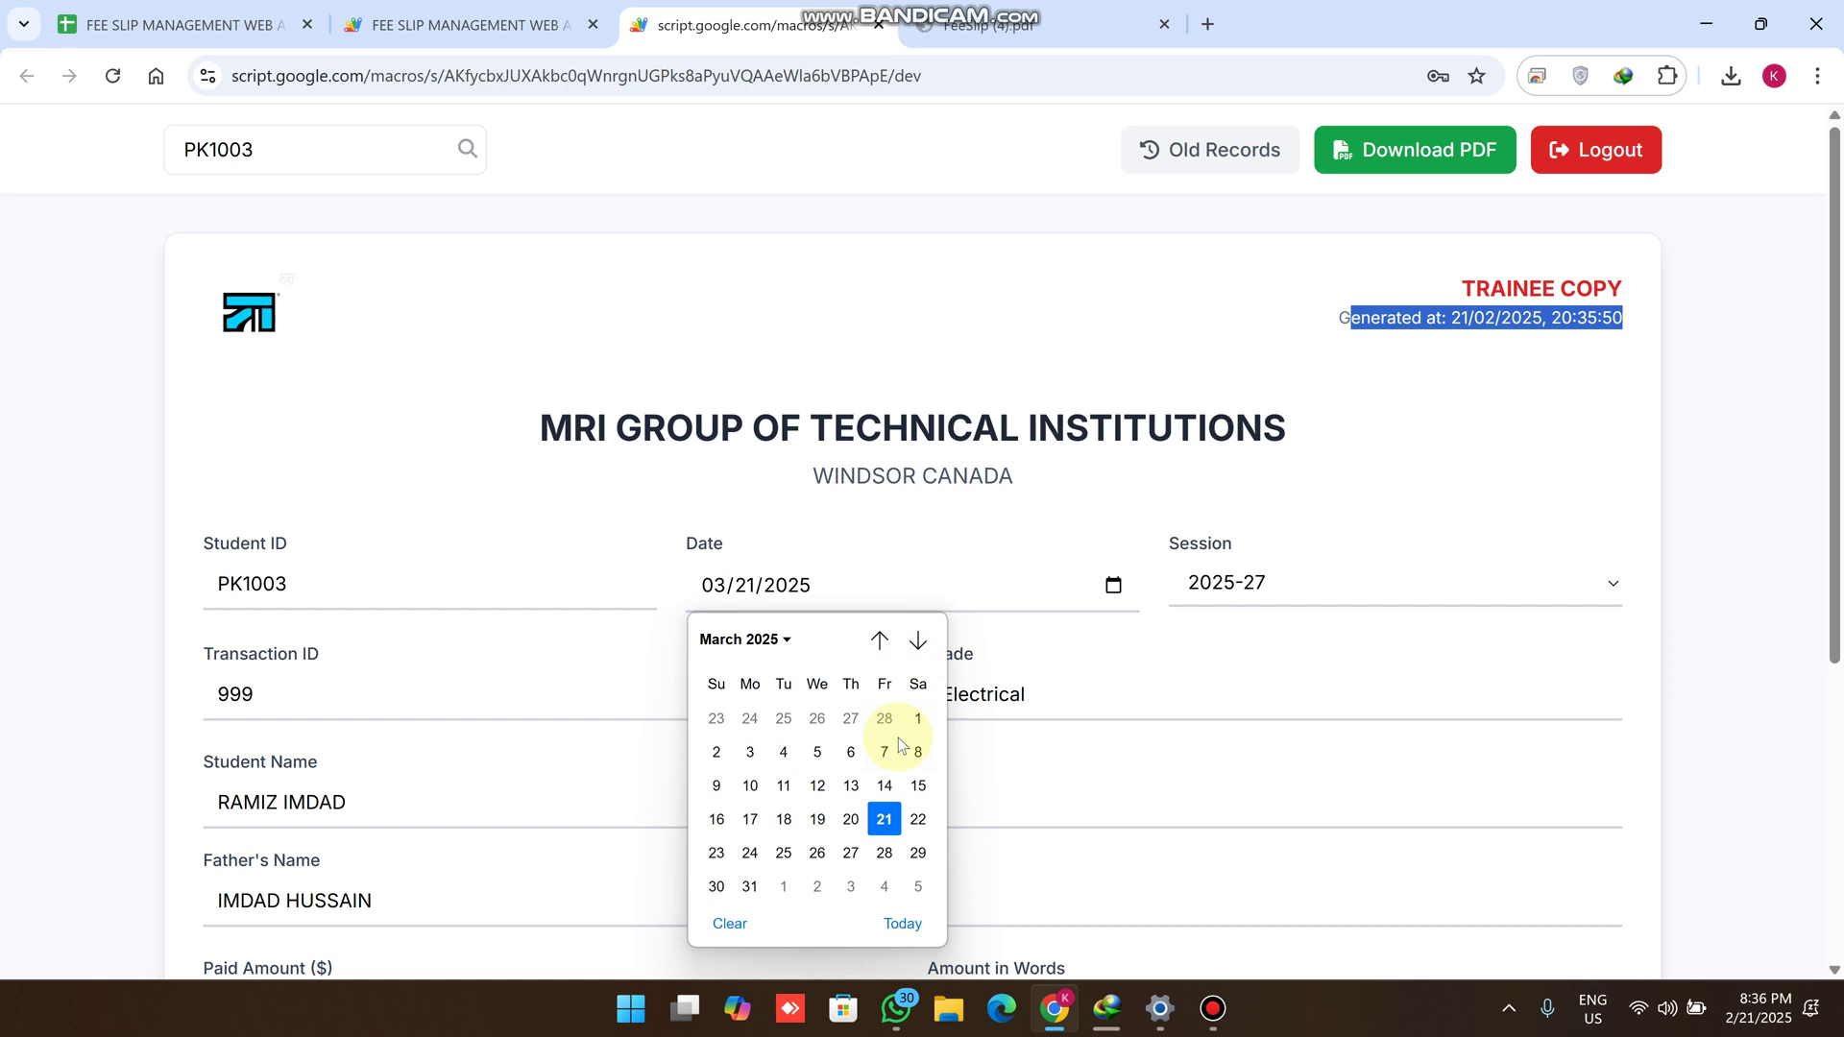
{"action": "left_click", "coordinate": [885, 818]}
{"action": "scroll", "coordinate": [963, 723], "scroll_direction": "down", "scroll_amount": 4}
{"action": "left_click", "coordinate": [1512, 874]}
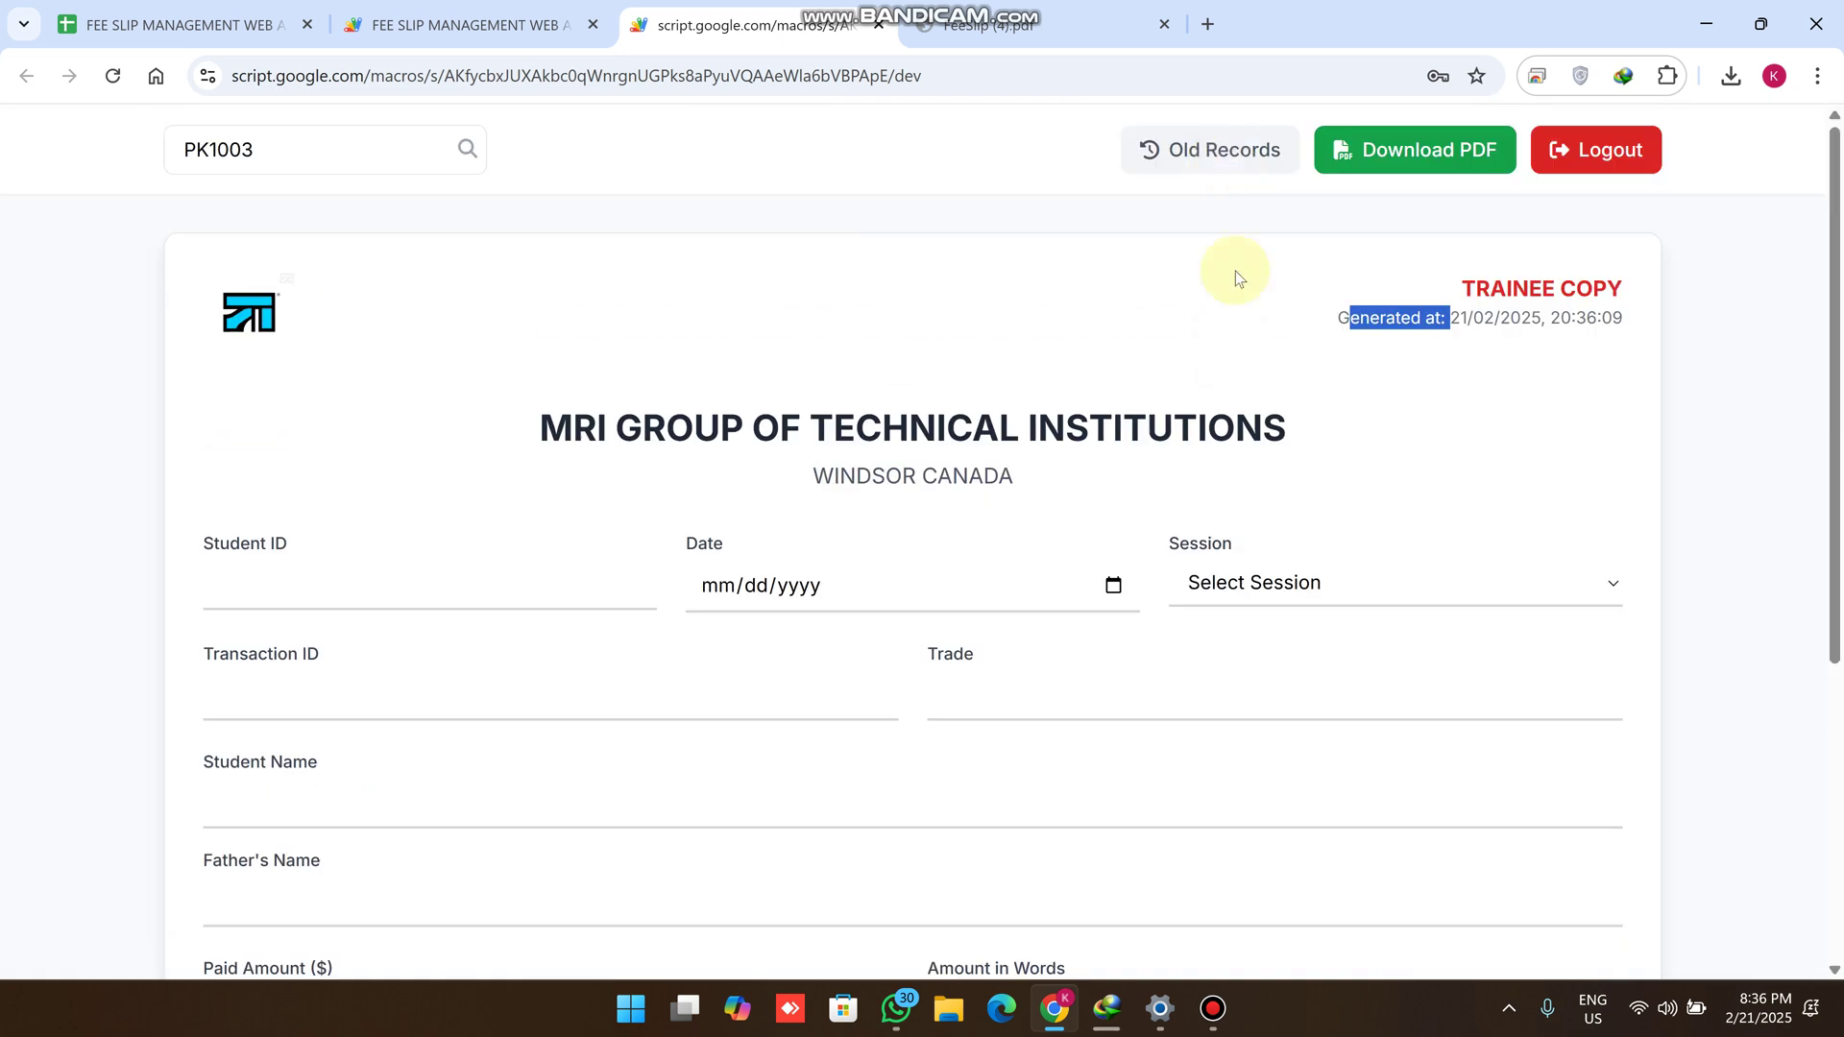
Open PK1003's Old Records history and select both 1500 receipts, dated 2025-02-21 and 2025-03-21
{"action": "left_click", "coordinate": [1218, 163]}
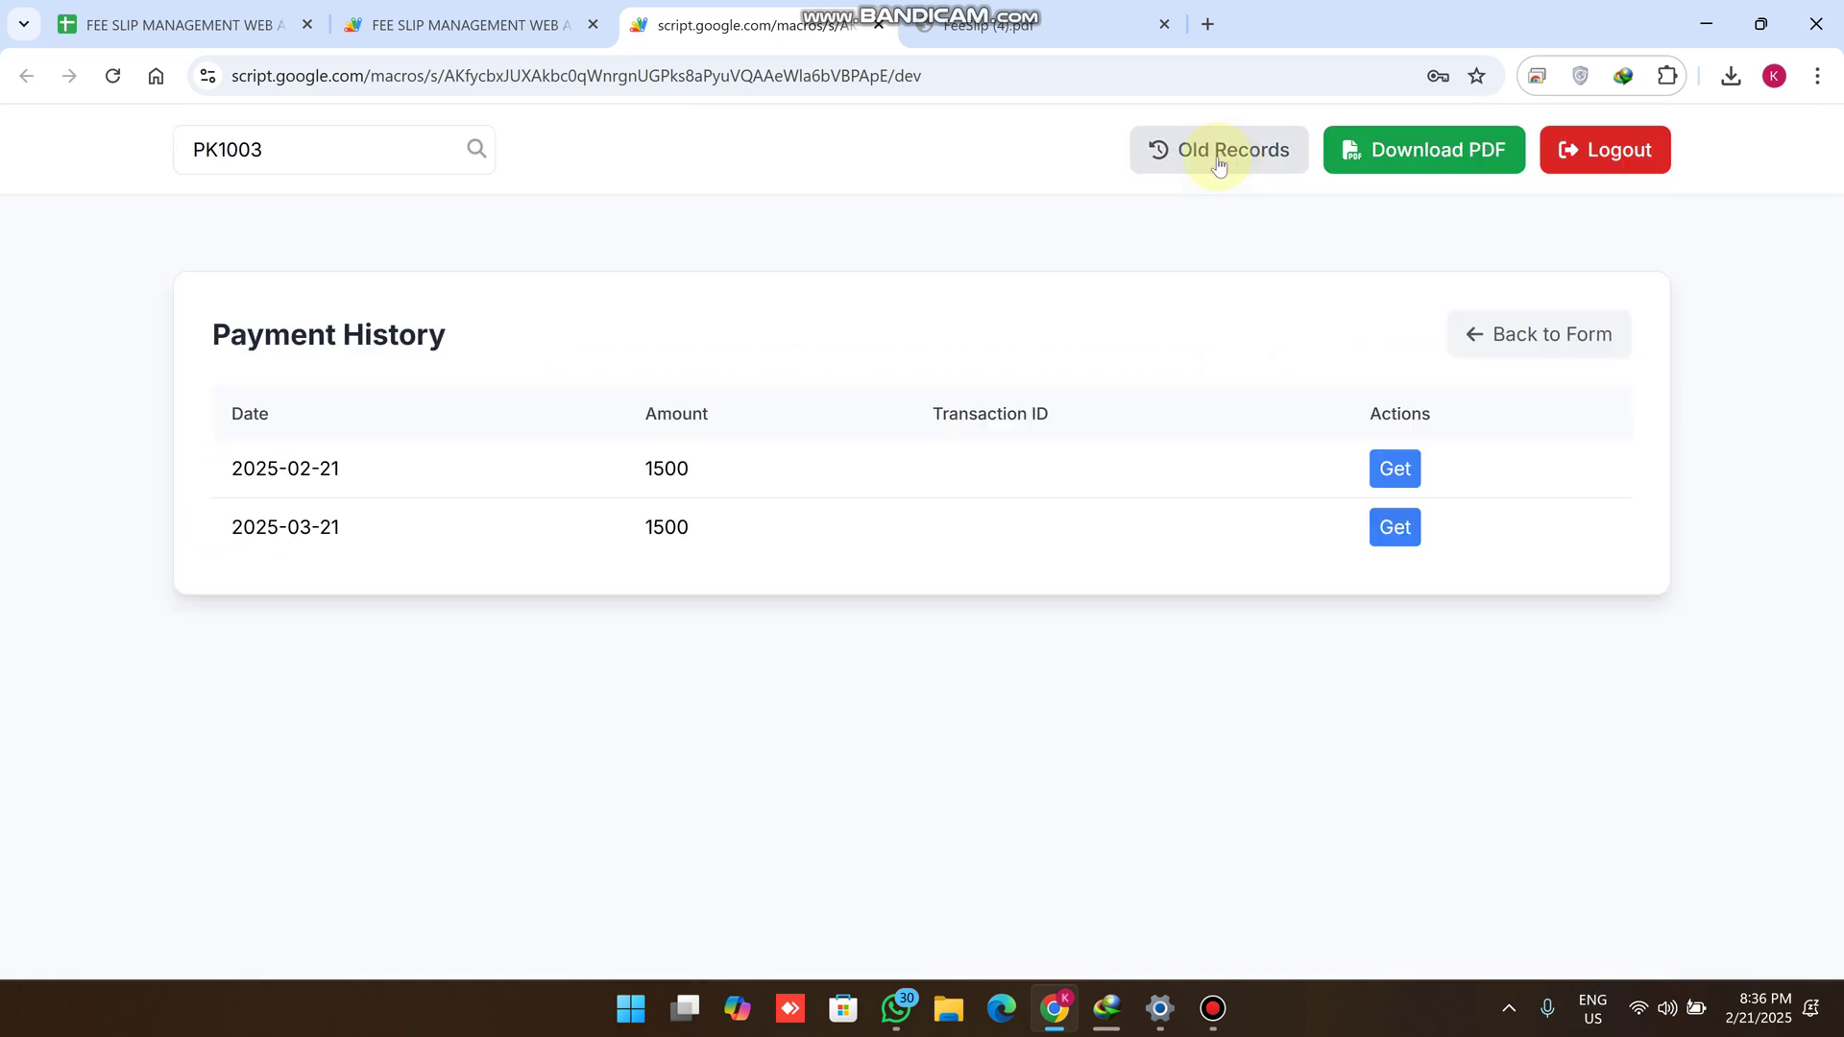
{"action": "left_click_drag", "start_coordinate": [355, 475], "coordinate": [202, 450]}
{"action": "left_click_drag", "start_coordinate": [358, 534], "coordinate": [189, 548]}
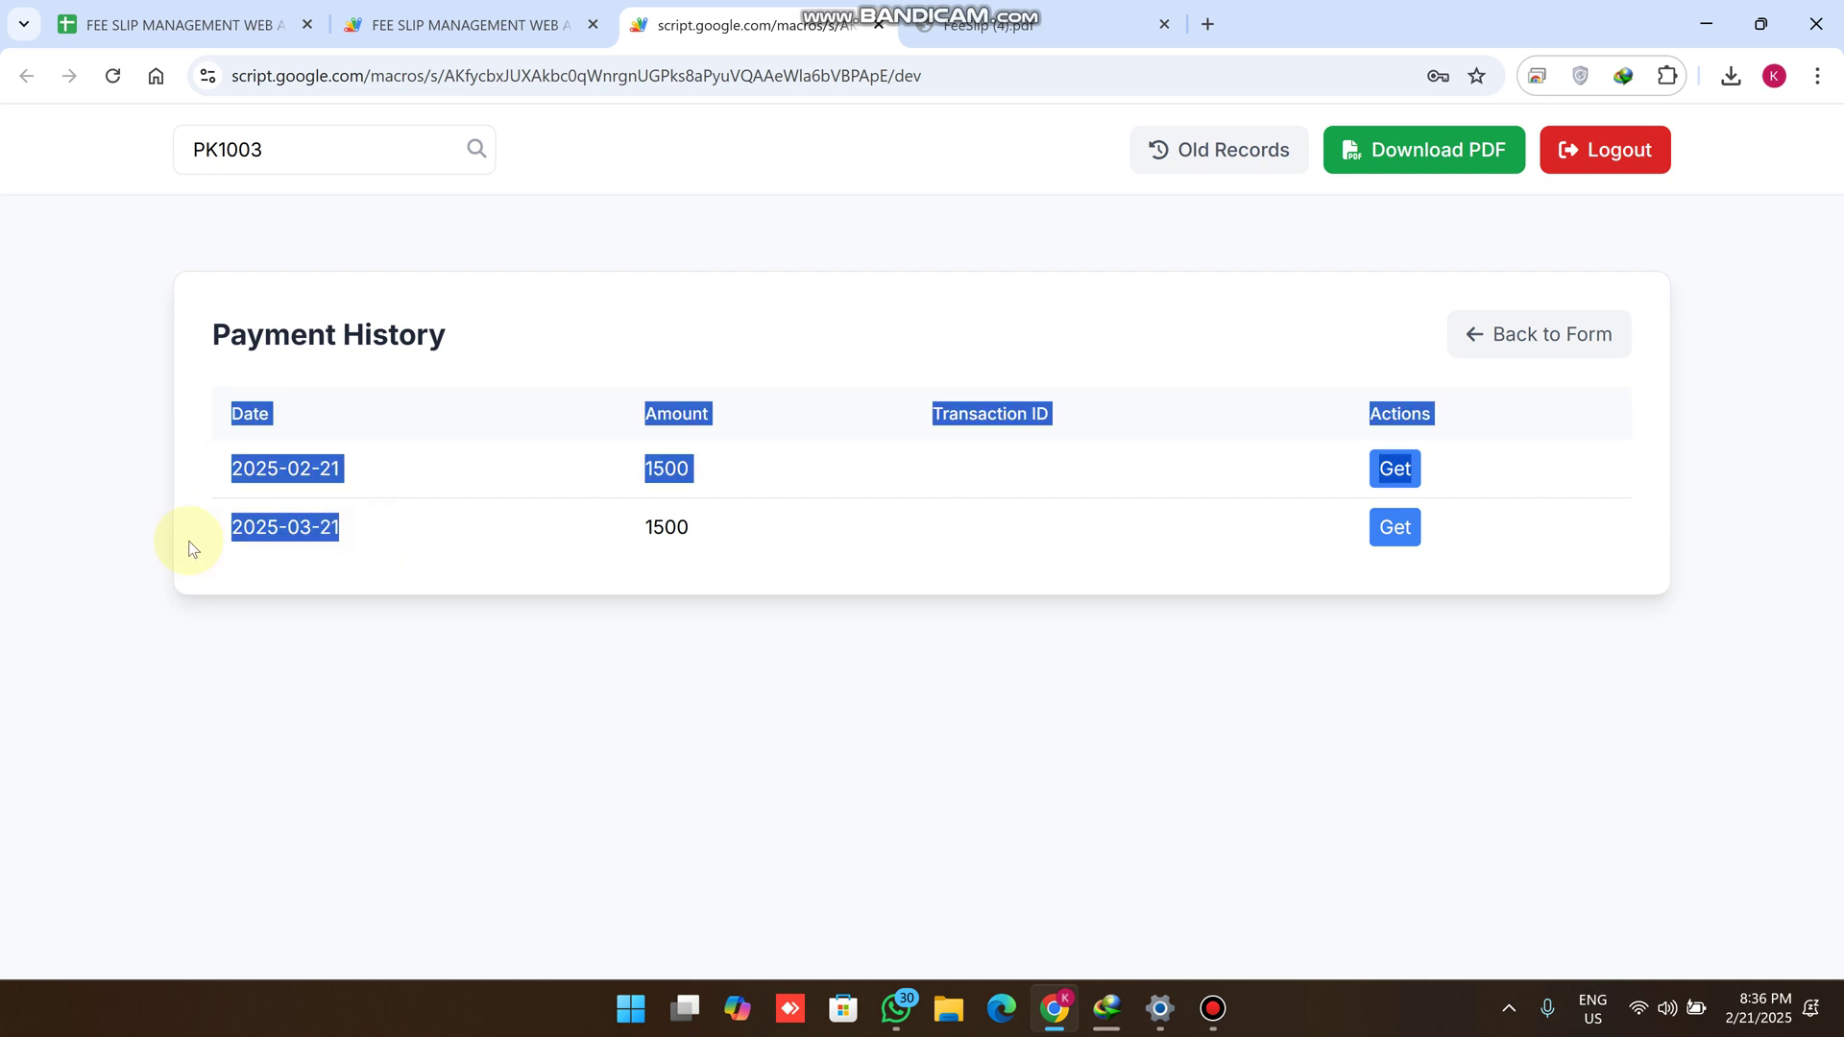